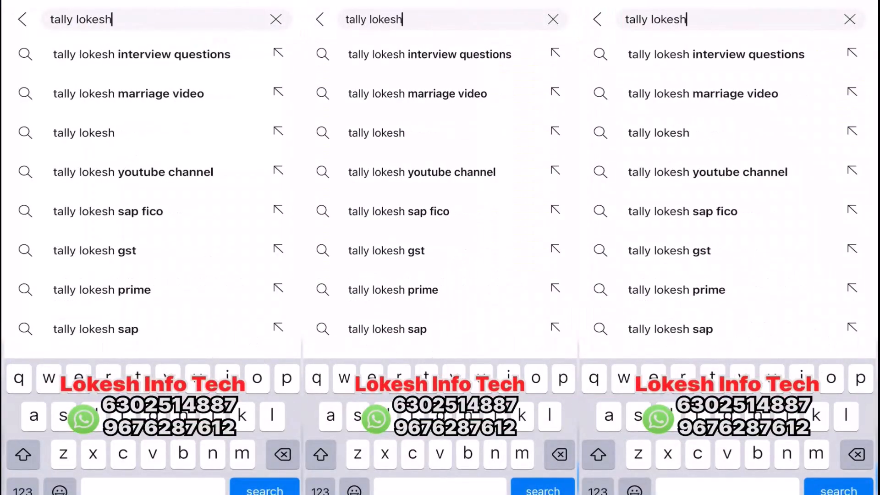
Search YouTube for tally lokesh and browse the latest videos on the TALLY LOKESH channel.
{"action": "key", "text": "Return"}
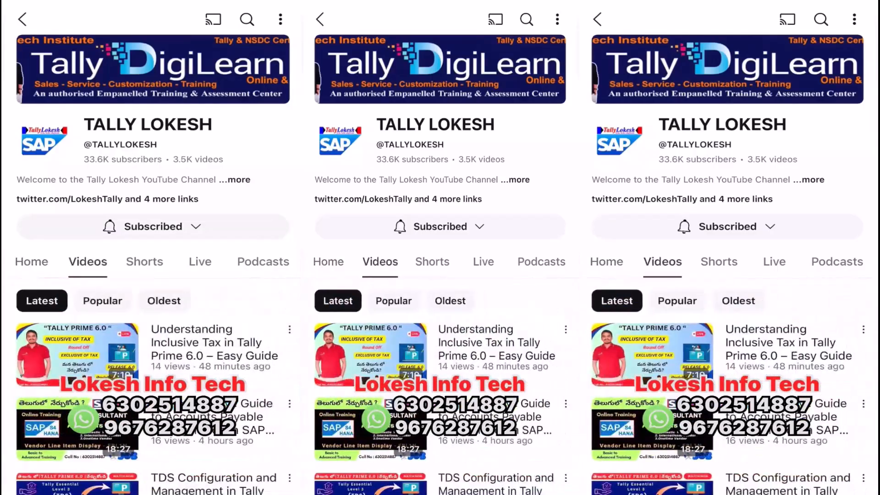
{"action": "scroll", "coordinate": [440, 366], "scroll_direction": "down", "scroll_amount": 10}
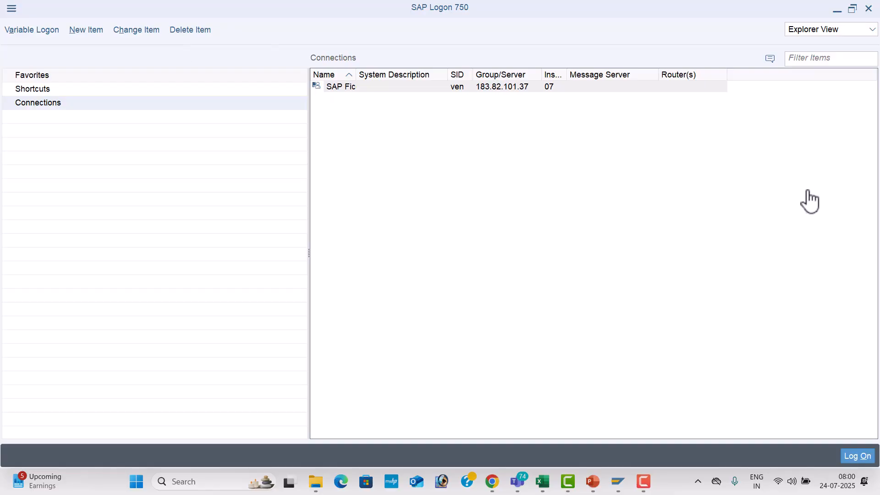
Switch to the browser and view the TALLY LOKESH YouTube channel page and the Lokesh Infotech website.
{"action": "left_click", "coordinate": [542, 234]}
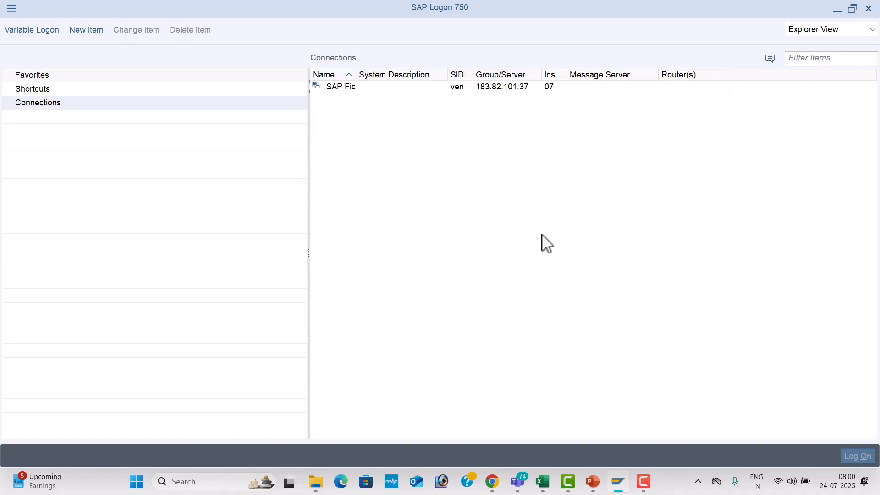
{"action": "key", "text": "alt+Tab"}
{"action": "key", "text": "alt+Tab"}
{"action": "key", "text": "alt+Tab"}
{"action": "key", "text": "alt+Tab"}
{"action": "key", "text": "alt+Tab"}
{"action": "key", "text": "alt+Tab"}
{"action": "key", "text": "alt+Tab"}
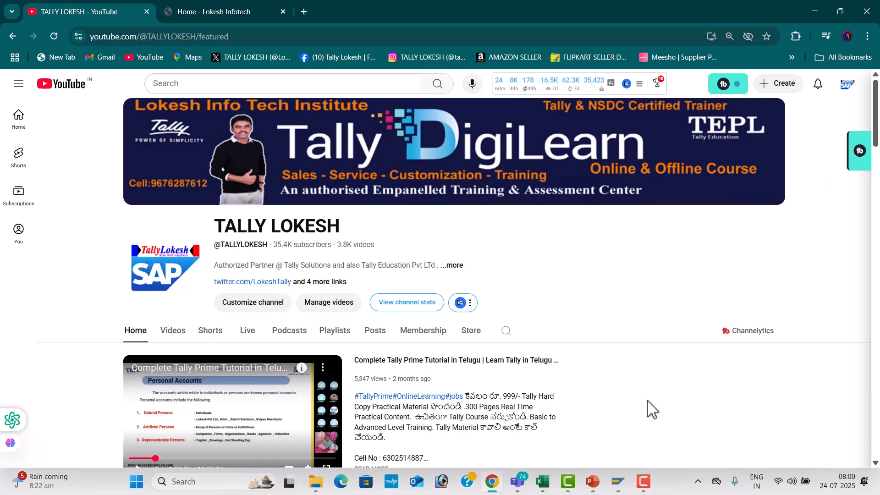
{"action": "left_click", "coordinate": [229, 10]}
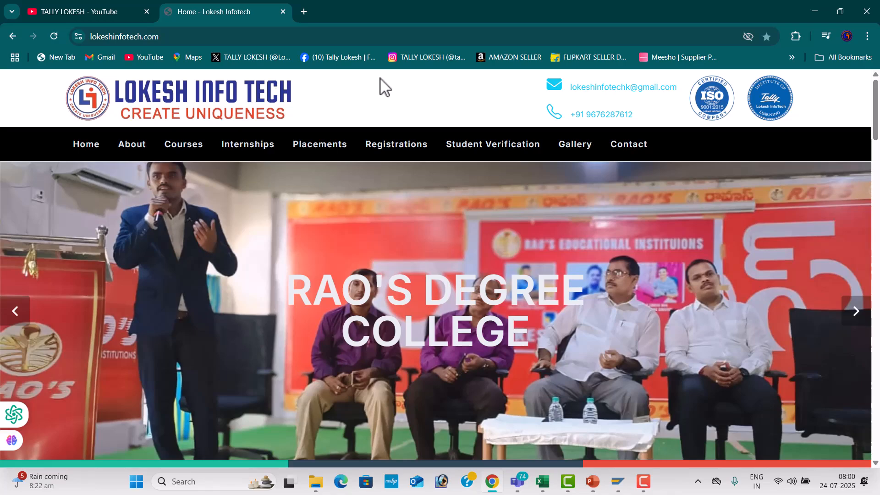
{"action": "left_click", "coordinate": [117, 10]}
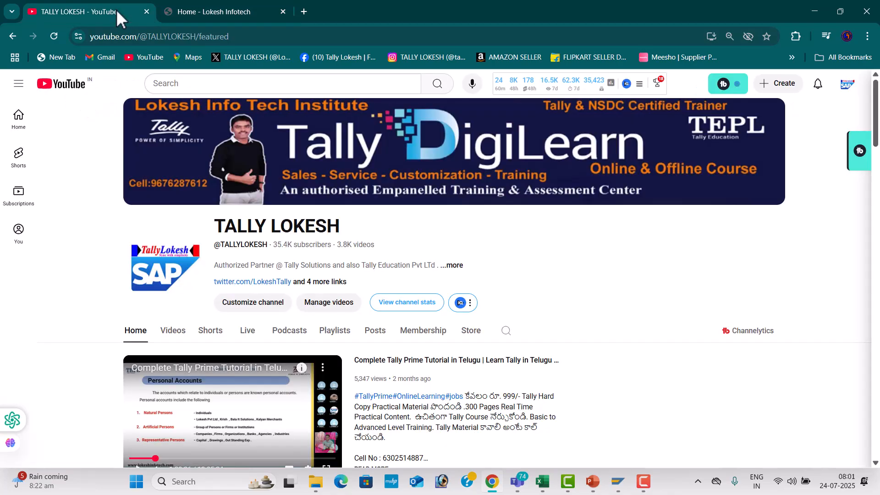
Switch to the Excel workbook and enter Client in cell E14 and Starting points in F14 of Sheet4.
{"action": "left_click", "coordinate": [543, 482]}
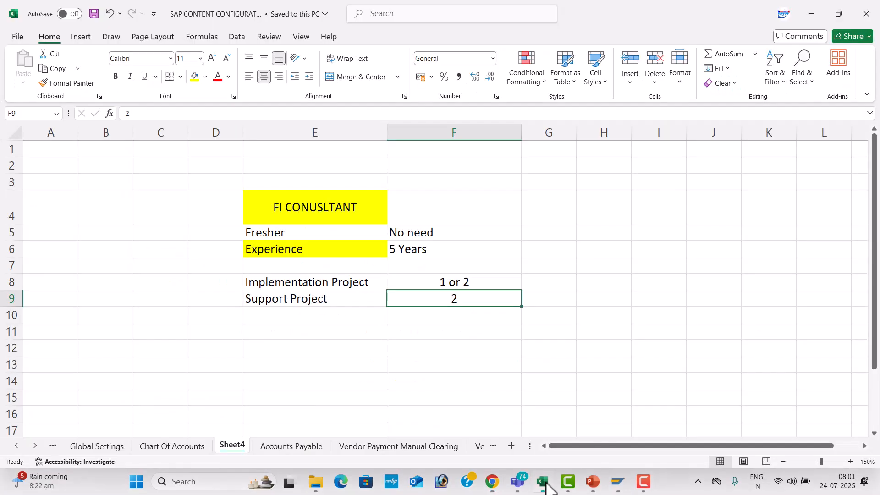
{"action": "left_click", "coordinate": [310, 346]}
{"action": "key", "text": "Down"}
{"action": "key", "text": "Down"}
{"action": "key", "text": "Down"}
{"action": "key", "text": "Down"}
{"action": "key", "text": "Down"}
{"action": "key", "text": "Down"}
{"action": "key", "text": "Down"}
{"action": "key", "text": "Down"}
{"action": "key", "text": "Down"}
{"action": "key", "text": "Down"}
{"action": "key", "text": "Down"}
{"action": "key", "text": "Down"}
{"action": "key", "text": "Down"}
{"action": "key", "text": "Down"}
{"action": "key", "text": "Down"}
{"action": "left_click", "coordinate": [279, 193]}
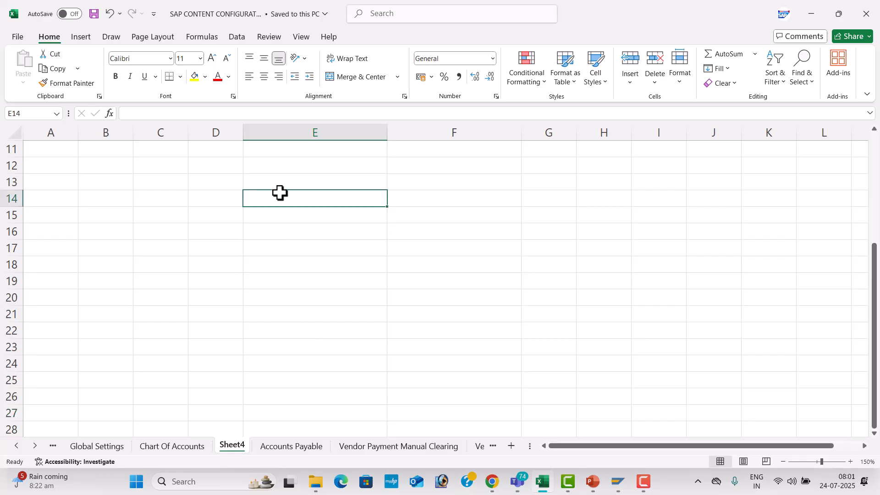
{"action": "type", "text": "cL"}
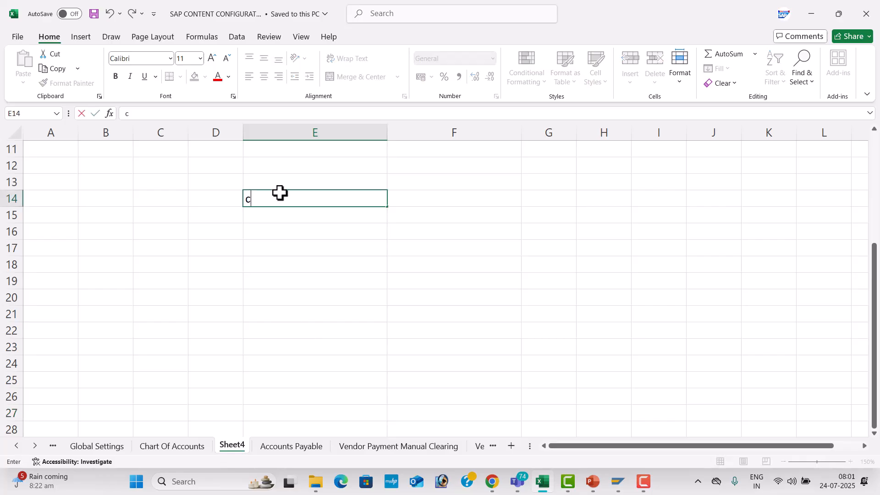
{"action": "key", "text": "BackSpace"}
{"action": "key", "text": "BackSpace"}
{"action": "type", "text": "Client"}
{"action": "key", "text": "Tab"}
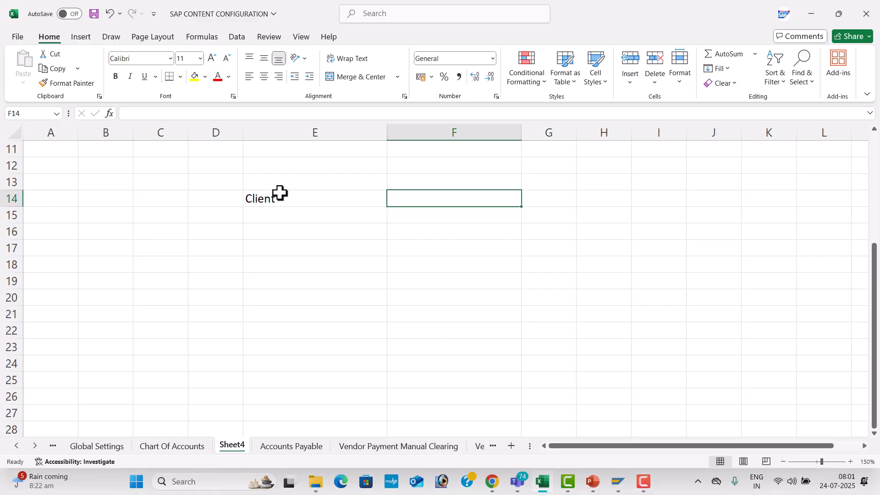
{"action": "type", "text": "Starting"}
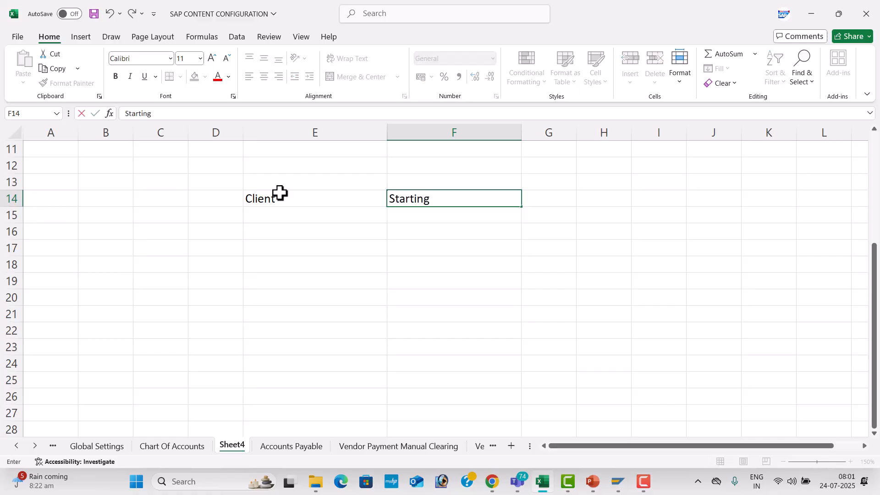
{"action": "type", "text": " points"}
{"action": "key", "text": "Return"}
Enter Project in cell E15, with TOTal work in F15 and 3 Days in F16.
{"action": "key", "text": "Left"}
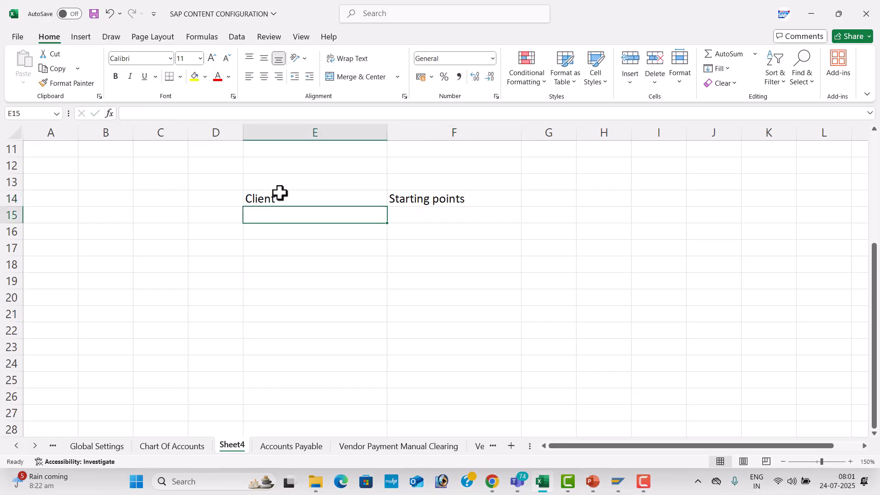
{"action": "type", "text": "Project"}
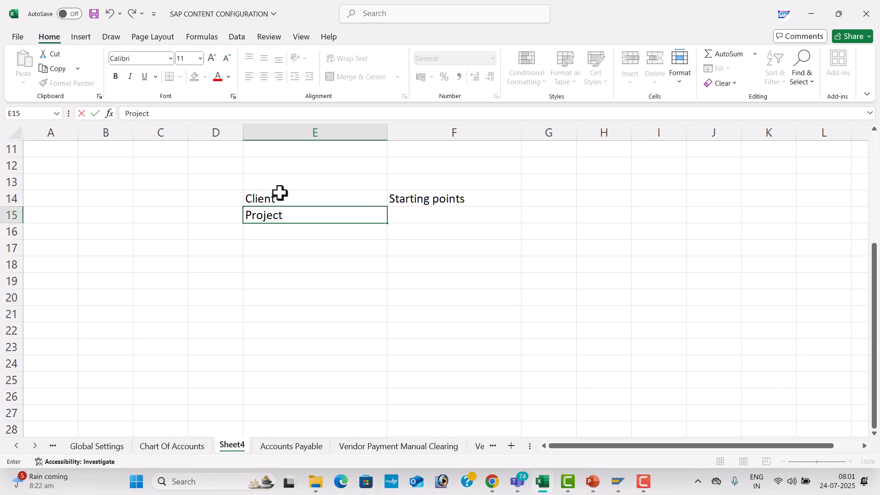
{"action": "key", "text": "Tab"}
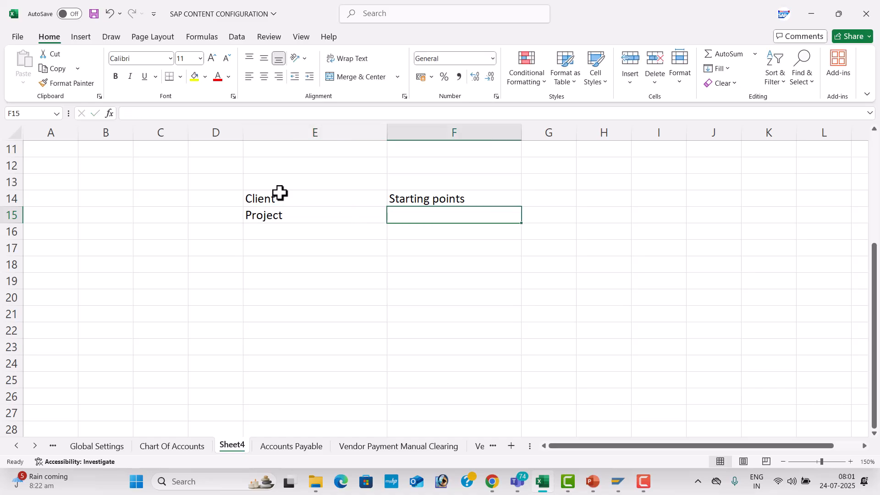
{"action": "type", "text": "TOTal work"}
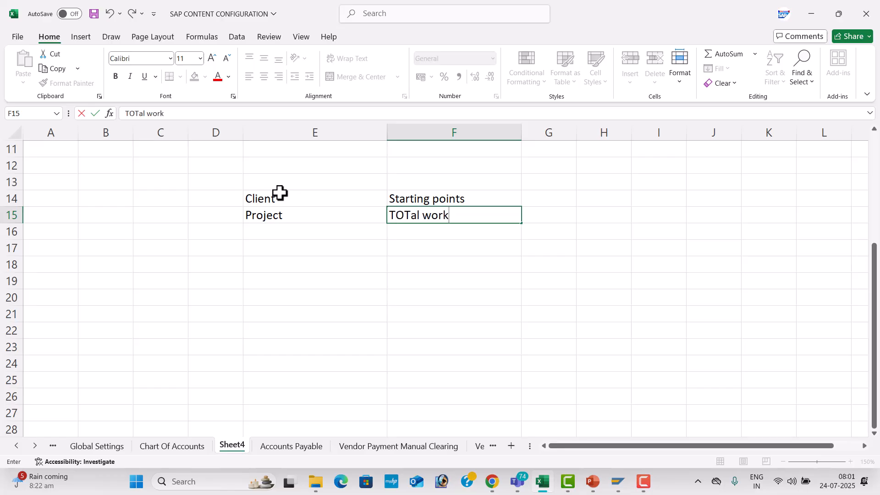
{"action": "key", "text": "Return"}
{"action": "type", "text": "3 Days"}
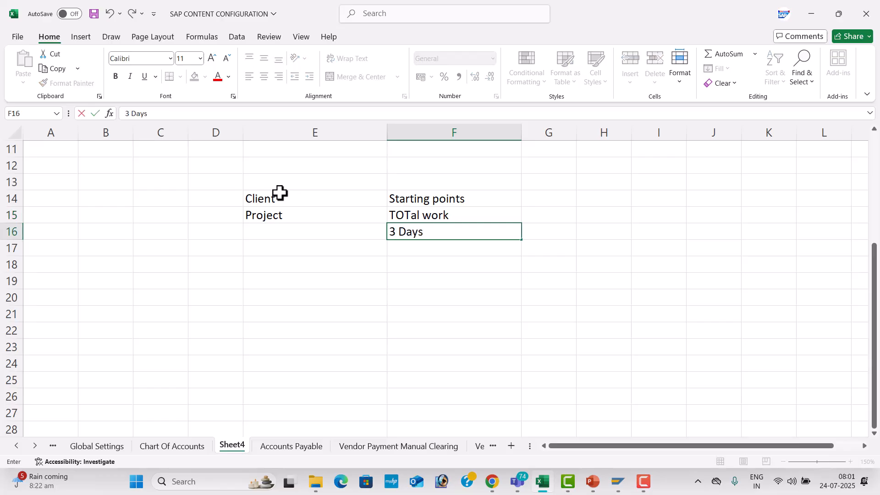
{"action": "key", "text": "Return"}
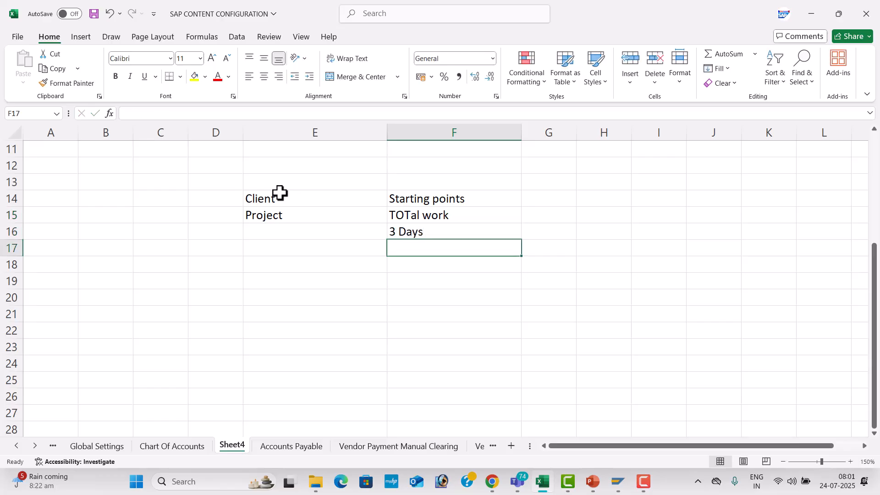
List Enterprise Structure, Global Settings and Chart of Account in cells E18 to E20.
{"action": "left_click", "coordinate": [287, 263]}
{"action": "type", "text": "Enterpr"}
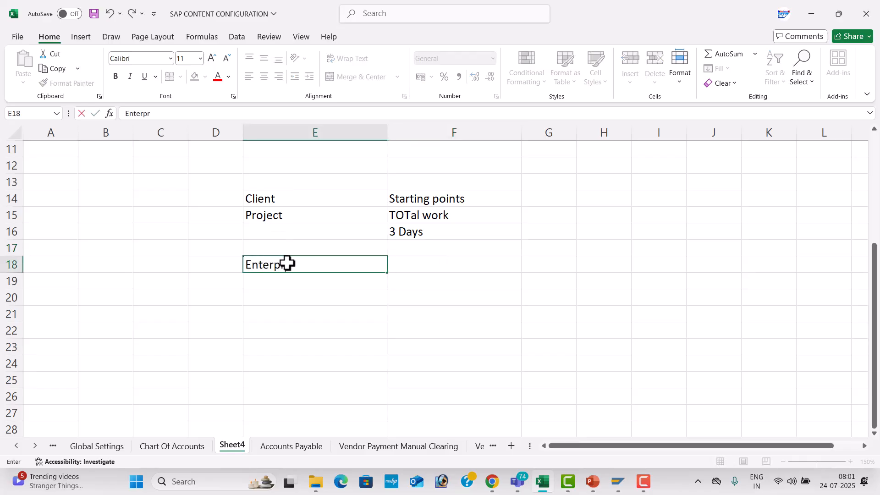
{"action": "type", "text": "ise Structure"}
{"action": "key", "text": "Return"}
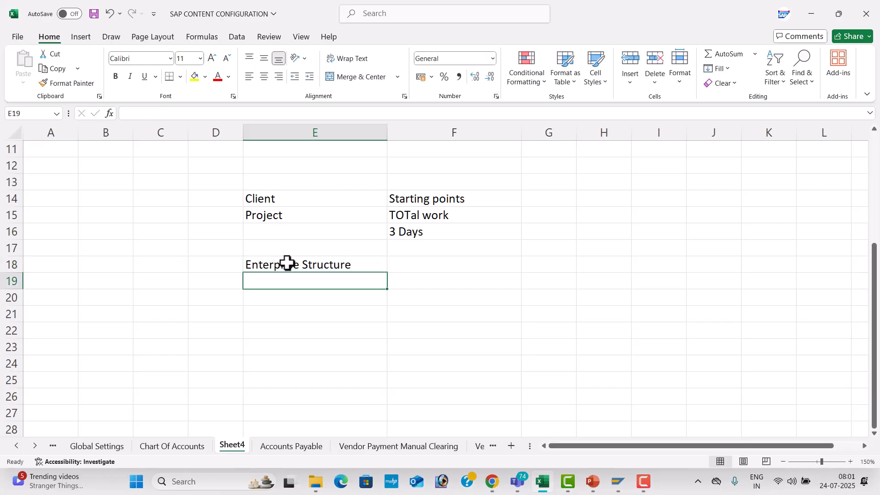
{"action": "type", "text": "Global Settings"}
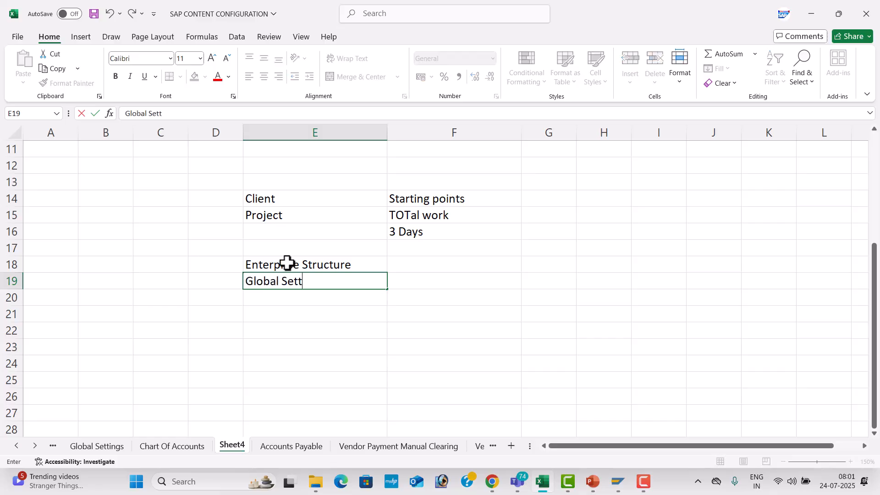
{"action": "key", "text": "Return"}
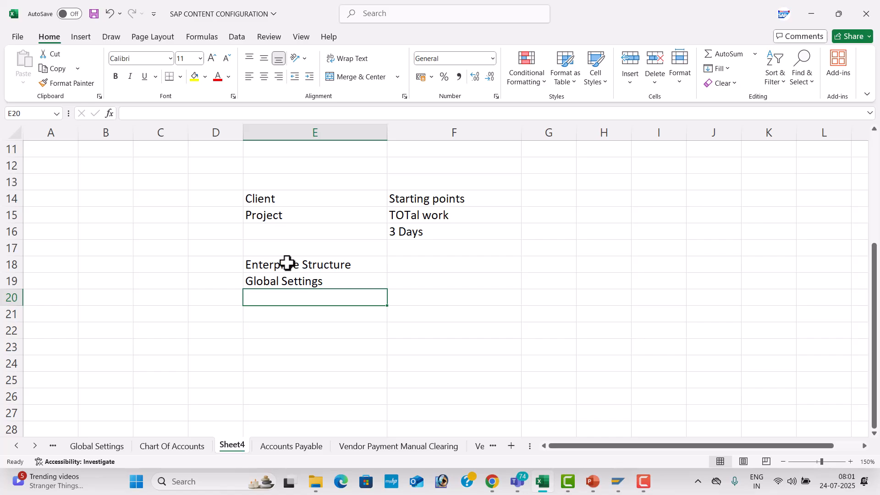
{"action": "type", "text": "Chart of Account"}
Number the three listed items 1, 2 and 3 in cells D18 to D20 and centre the range D18:E20.
{"action": "left_click", "coordinate": [226, 264]}
{"action": "type", "text": "1"}
{"action": "key", "text": "Return"}
{"action": "type", "text": "2"}
{"action": "key", "text": "Return"}
{"action": "type", "text": "3"}
{"action": "key", "text": "Return"}
{"action": "left_click_drag", "start_coordinate": [226, 263], "coordinate": [330, 296]}
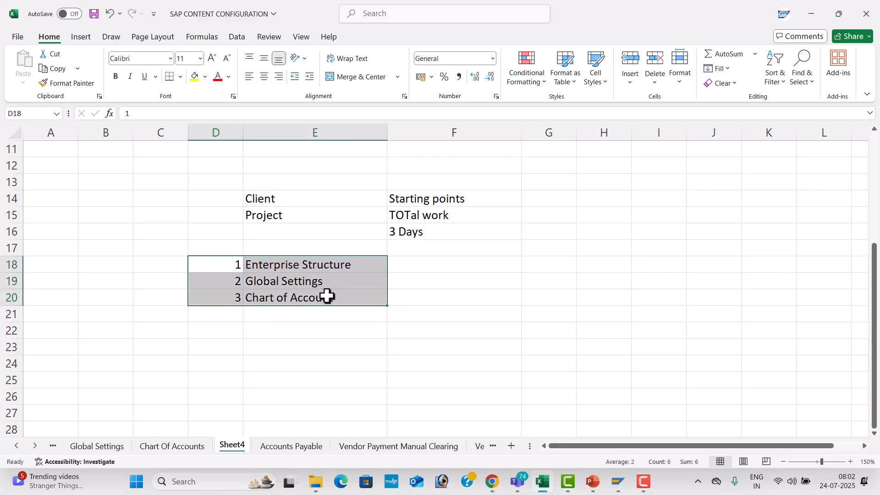
{"action": "left_click", "coordinate": [264, 78]}
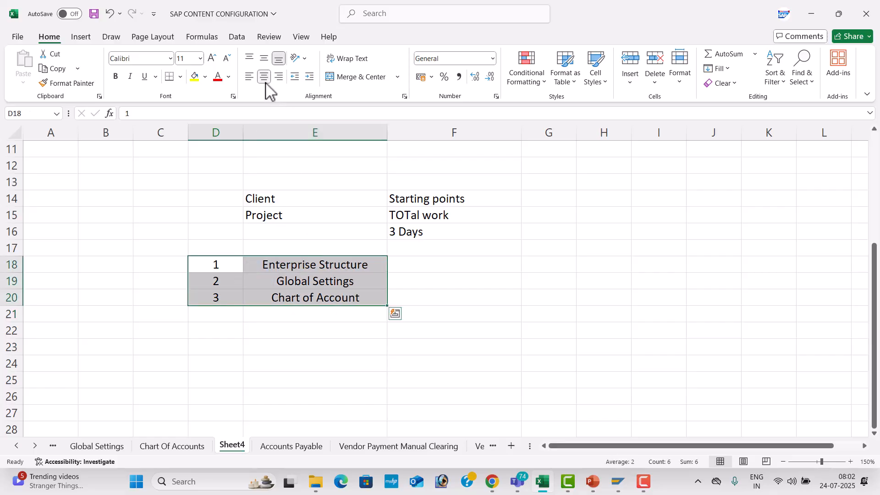
Enter Company or Company Code, Finance Year and GL beside the three items in cells F18 to F20.
{"action": "left_click", "coordinate": [424, 270]}
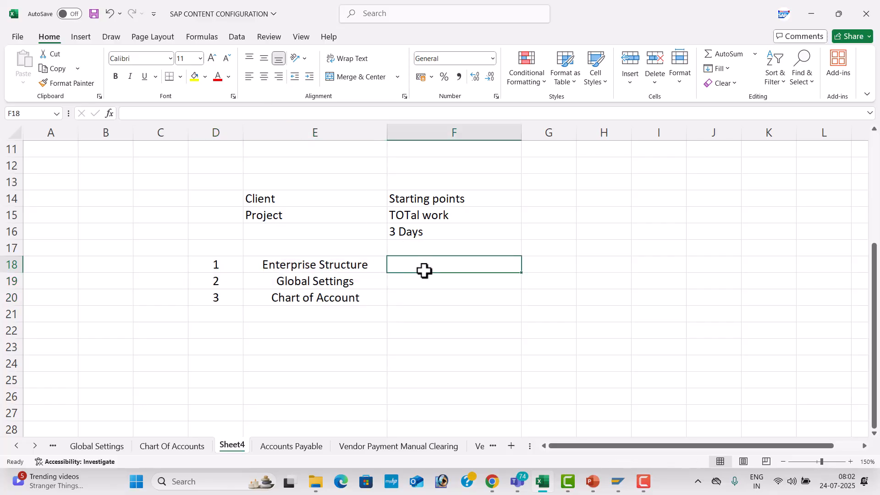
{"action": "type", "text": "Com"}
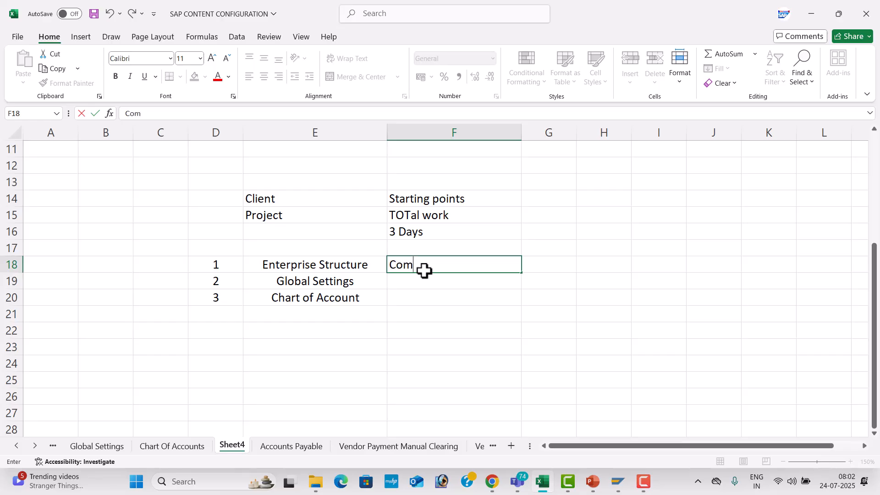
{"action": "type", "text": "pany or Compa"}
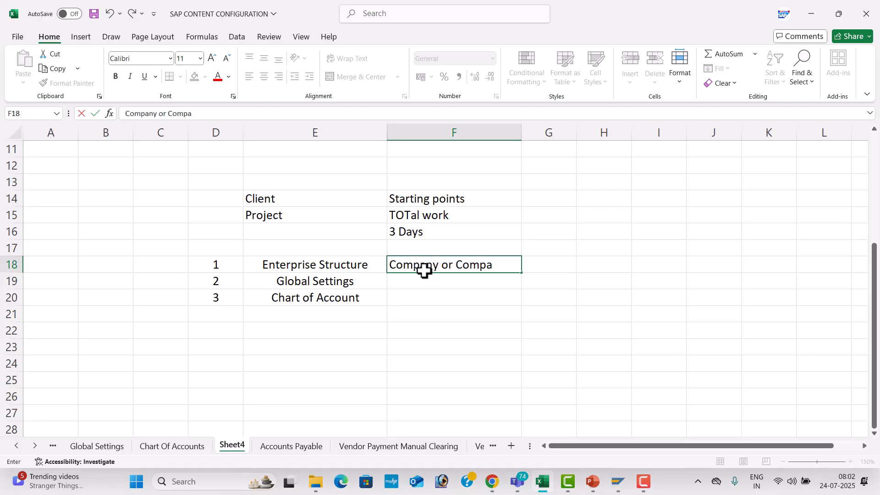
{"action": "type", "text": "ny Code"}
{"action": "key", "text": "Return"}
{"action": "type", "text": "F"}
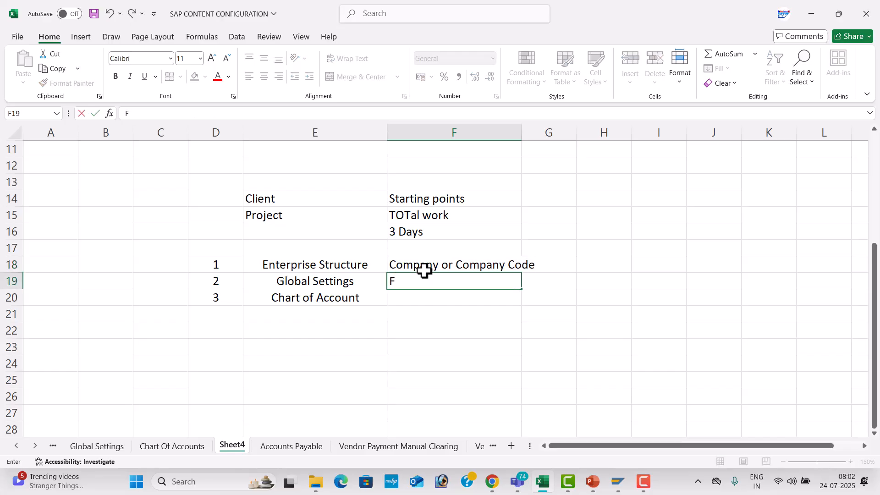
{"action": "type", "text": "inance Year"}
{"action": "key", "text": "Return"}
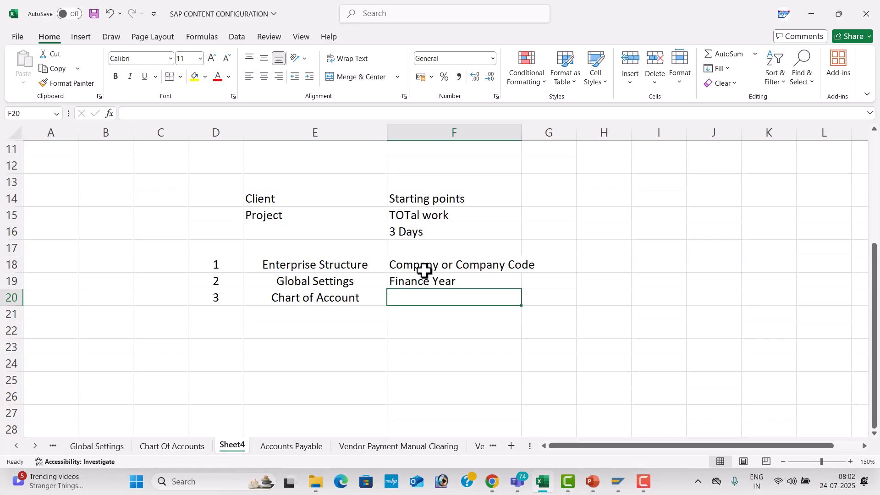
{"action": "type", "text": "GL"}
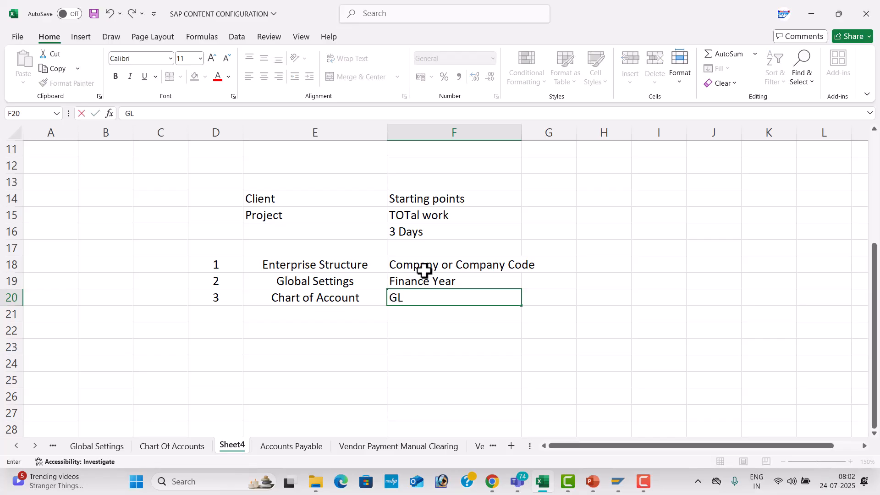
{"action": "left_click", "coordinate": [352, 312]}
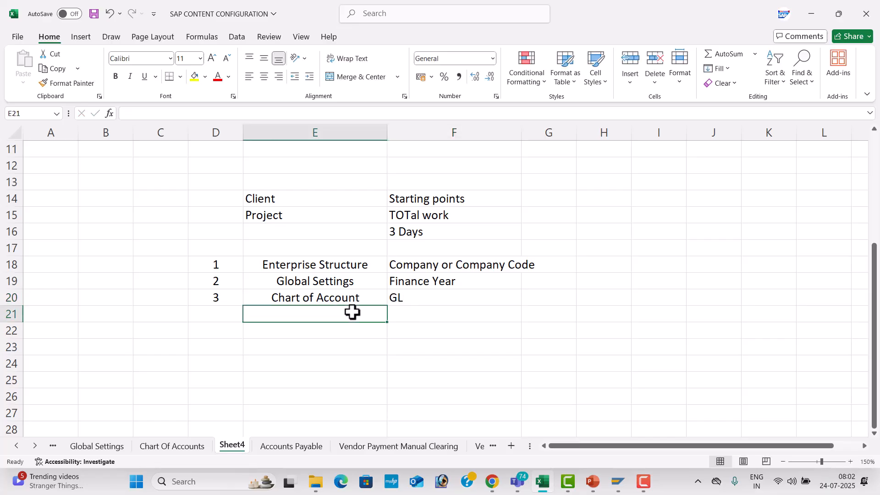
Remove the centred alignment from the item names and descriptions in E18:F20.
{"action": "left_click_drag", "start_coordinate": [355, 261], "coordinate": [427, 302]}
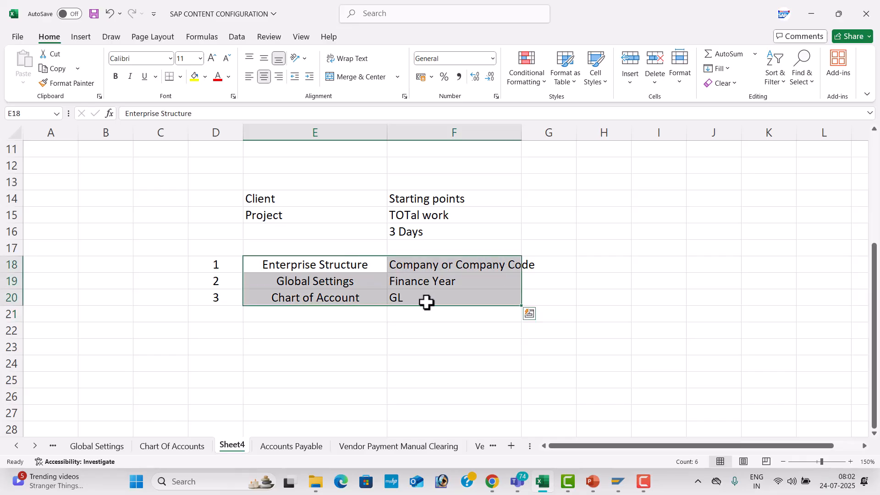
{"action": "left_click", "coordinate": [268, 82]}
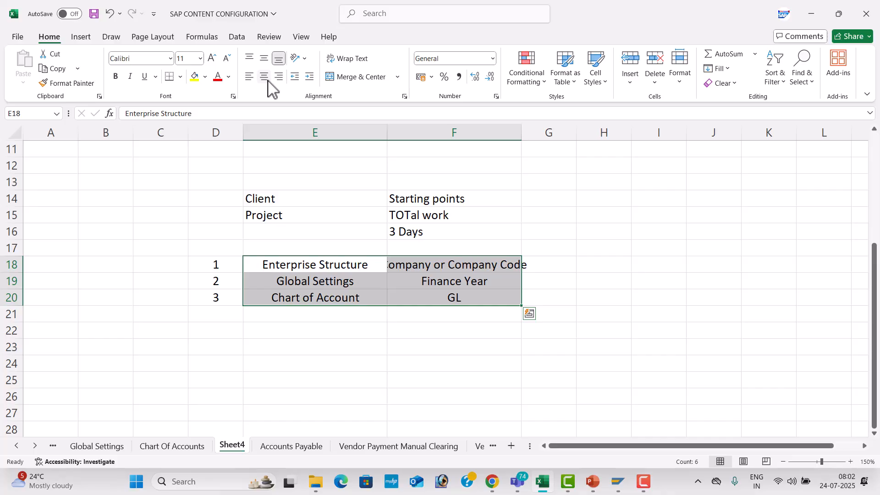
{"action": "left_click", "coordinate": [269, 81]}
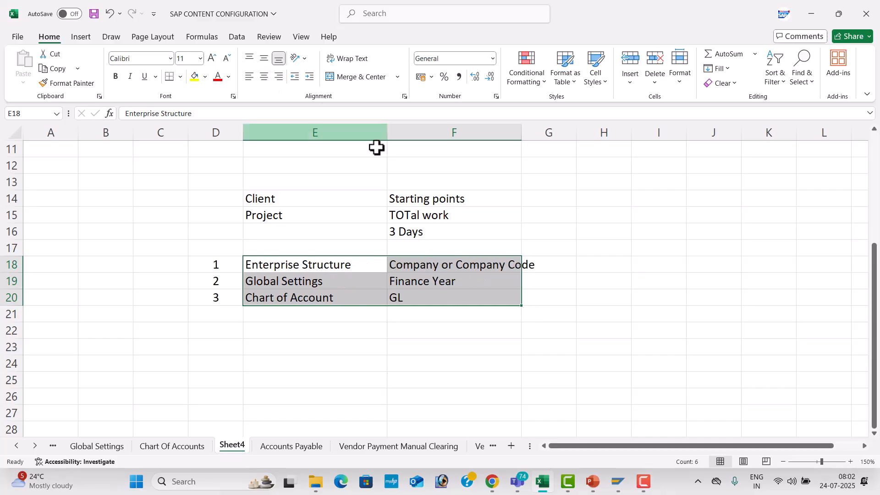
Enter the heading GL POSTINGS in cell E23 and fill the cell with yellow.
{"action": "left_click", "coordinate": [370, 322]}
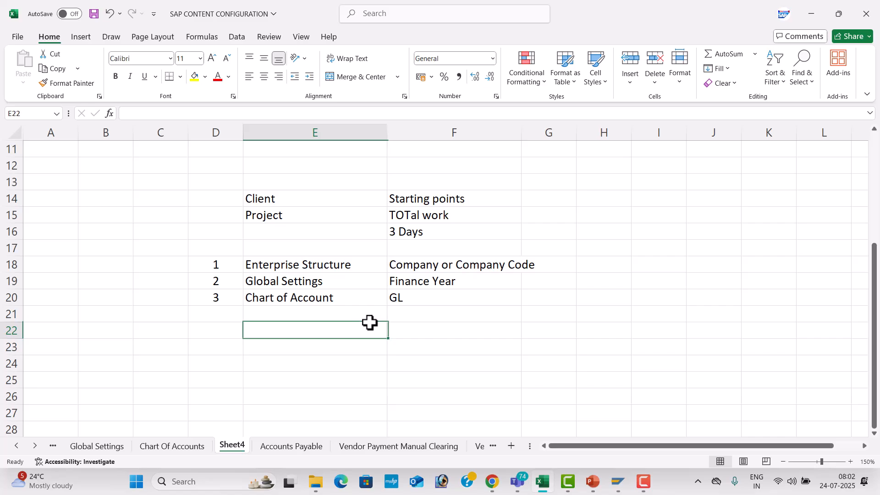
{"action": "key", "text": "Down"}
{"action": "type", "text": "gG"}
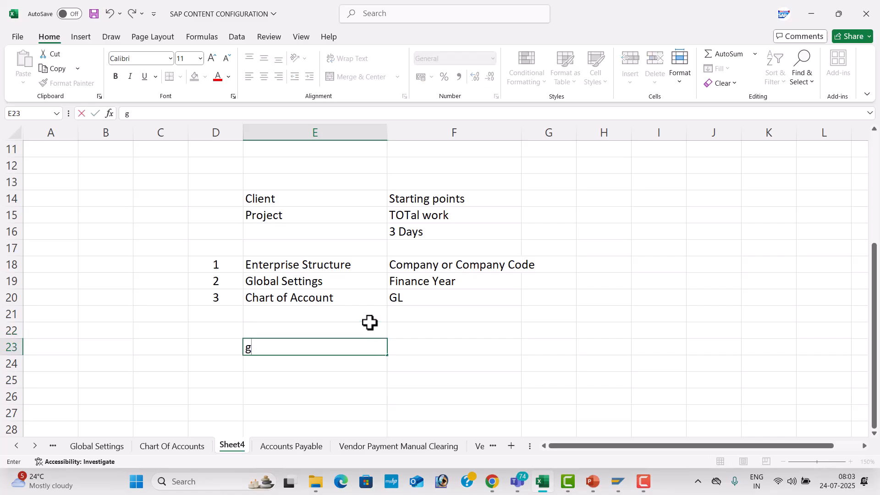
{"action": "key", "text": "BackSpace"}
{"action": "key", "text": "BackSpace"}
{"action": "type", "text": "GL POSTINGS"}
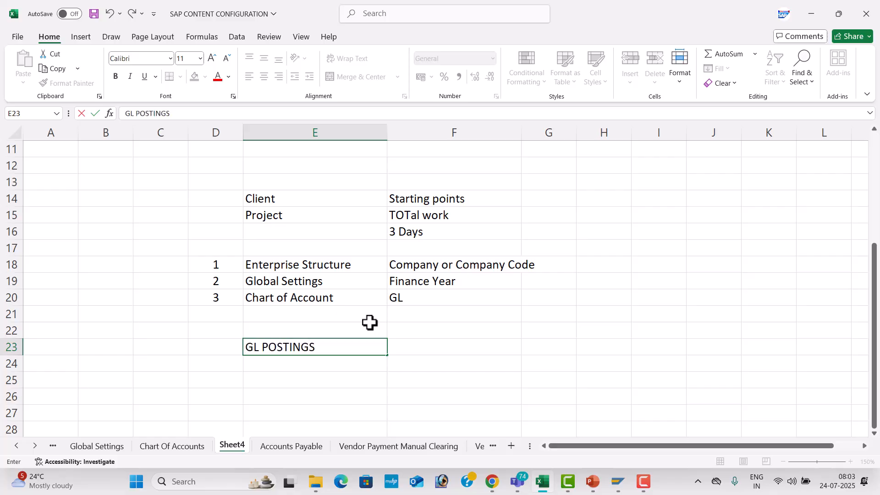
{"action": "key", "text": "Tab"}
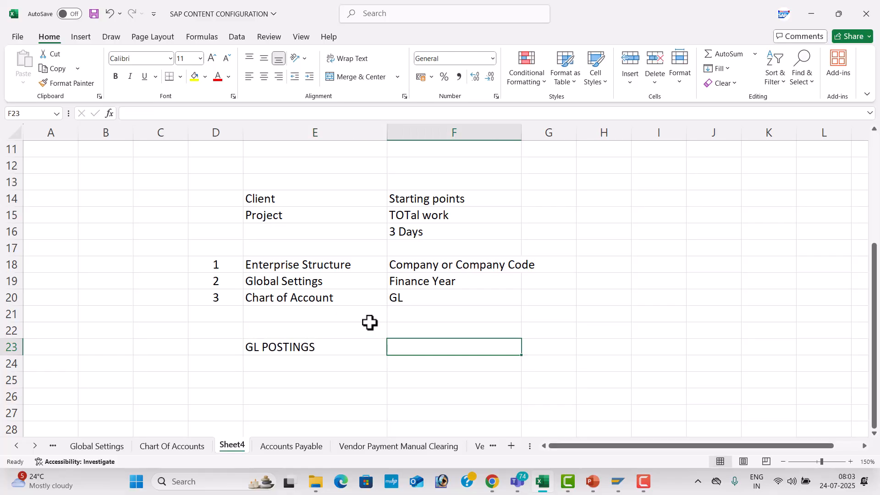
{"action": "left_click", "coordinate": [354, 346]}
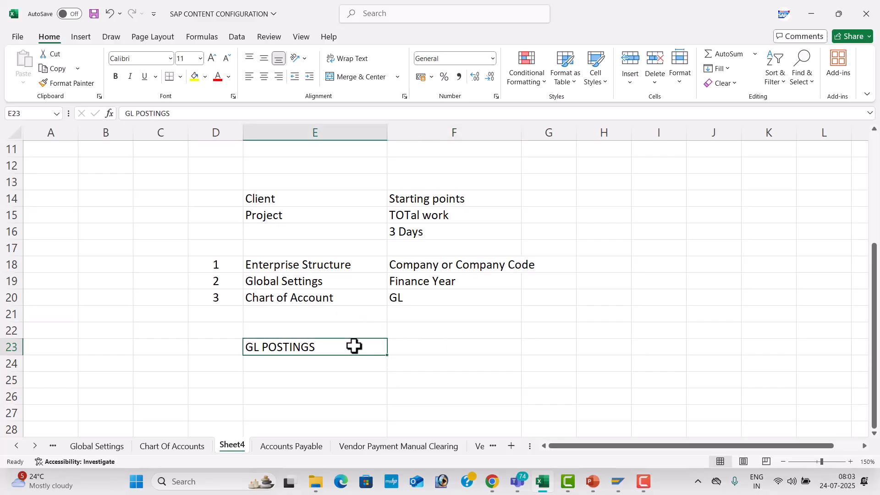
{"action": "left_click", "coordinate": [197, 78]}
Enter the headings Expenses in F23 and INCOMES in G23, and widen column G.
{"action": "left_click", "coordinate": [443, 345]}
{"action": "type", "text": "e"}
{"action": "key", "text": "BackSpace"}
{"action": "type", "text": "Expenses"}
{"action": "key", "text": "Tab"}
{"action": "type", "text": "Or"}
{"action": "key", "text": "BackSpace"}
{"action": "key", "text": "BackSpace"}
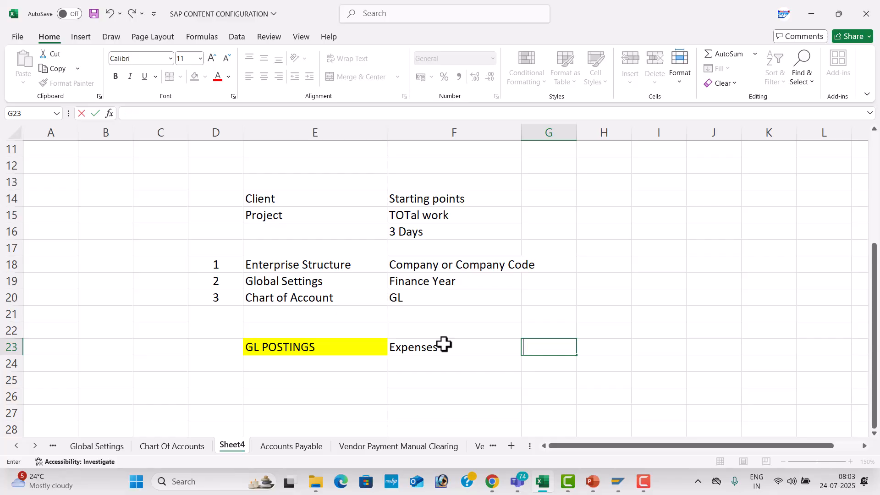
{"action": "type", "text": "INCOMES"}
{"action": "left_click", "coordinate": [572, 132]}
{"action": "left_click_drag", "start_coordinate": [573, 132], "coordinate": [603, 140]}
{"action": "left_click", "coordinate": [874, 252]}
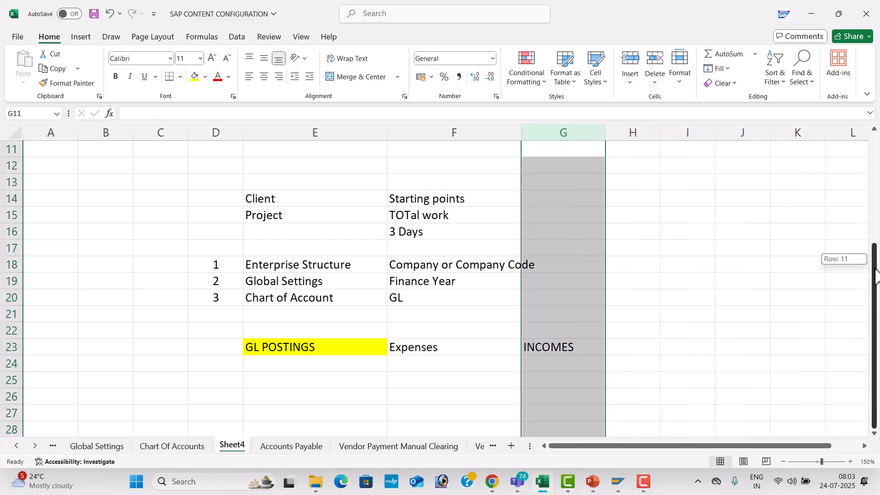
Start the expense list with Rent in cell F25 and Salaries in F26.
{"action": "left_click", "coordinate": [437, 363]}
{"action": "left_click", "coordinate": [437, 380]}
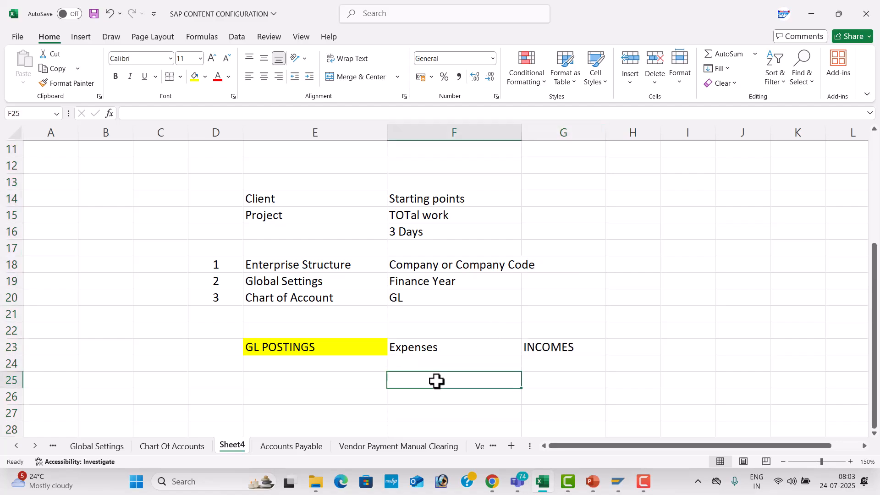
{"action": "type", "text": "Rent"}
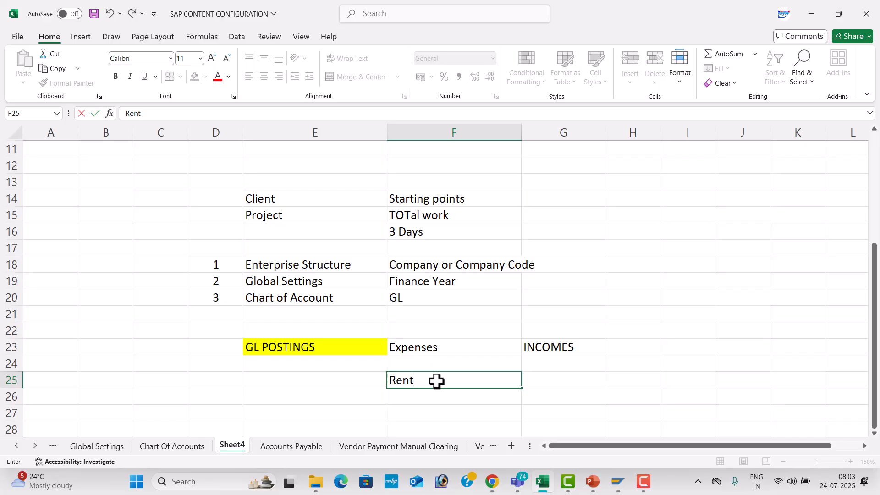
{"action": "key", "text": "Return"}
{"action": "type", "text": "S"}
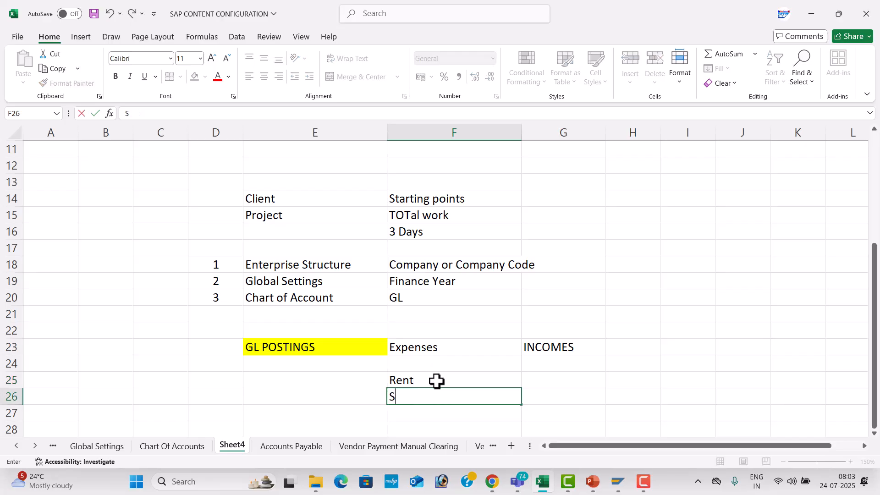
{"action": "type", "text": "alaries"}
{"action": "key", "text": "Return"}
Add Tele Bill, Electricity bill and Traveling EXP to the expense list in cells F27 to F29.
{"action": "key", "text": "Down"}
{"action": "key", "text": "Down"}
{"action": "key", "text": "Down"}
{"action": "key", "text": "Down"}
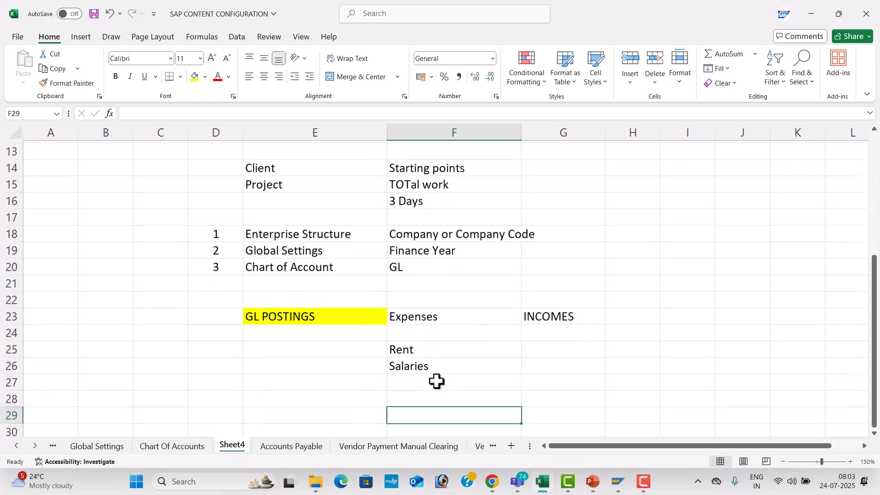
{"action": "key", "text": "Up"}
{"action": "key", "text": "Up"}
{"action": "key", "text": "Up"}
{"action": "key", "text": "Up"}
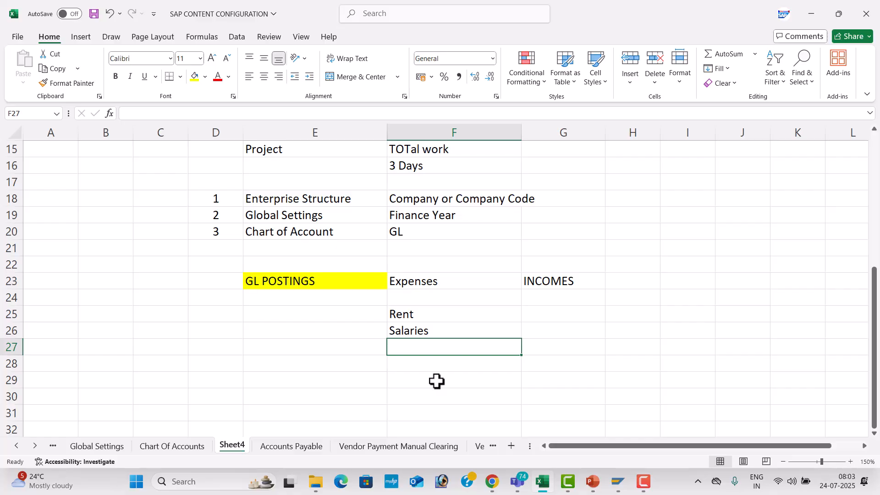
{"action": "type", "text": "Te"}
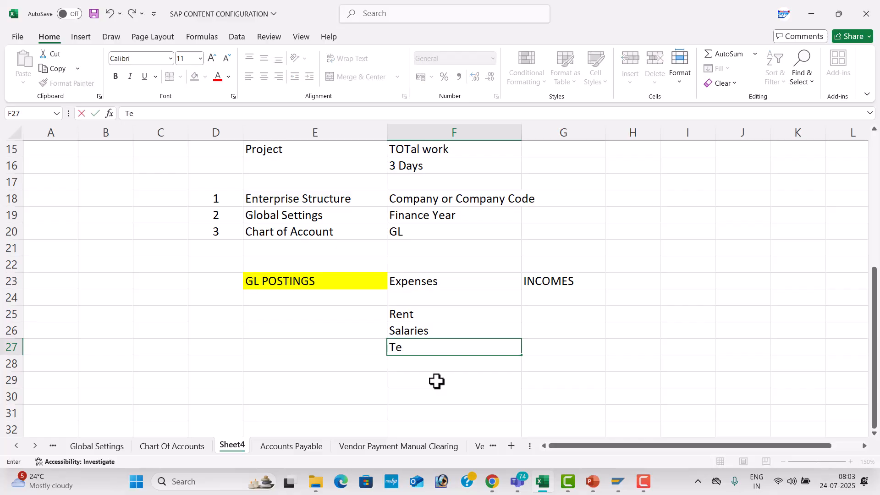
{"action": "type", "text": "le Bill"}
{"action": "key", "text": "Return"}
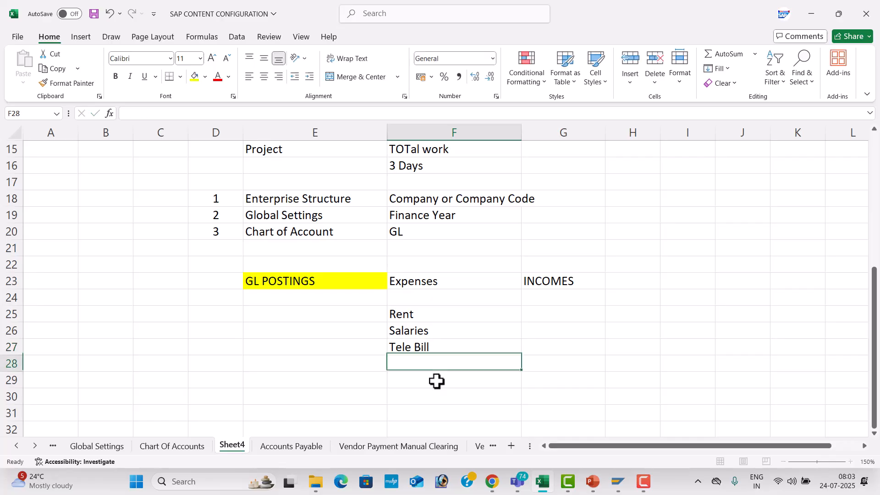
{"action": "type", "text": "Elec"}
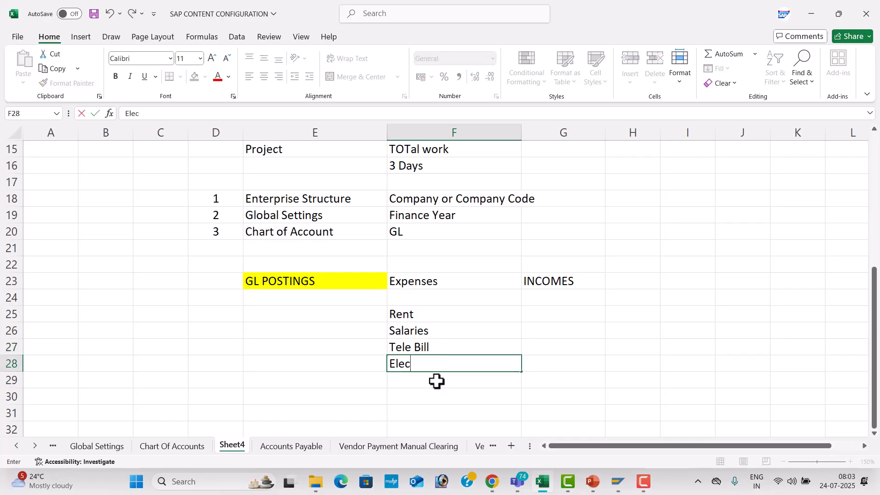
{"action": "type", "text": "tricity bill"}
{"action": "key", "text": "Return"}
{"action": "type", "text": "T"}
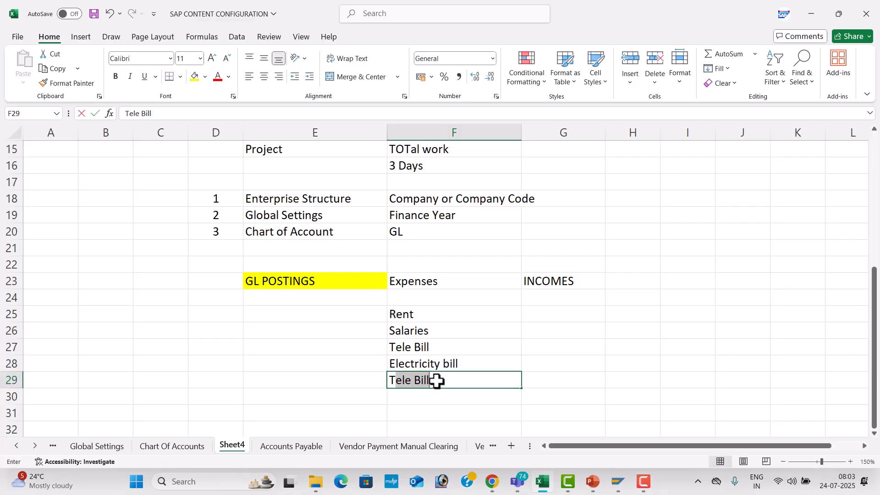
{"action": "type", "text": "raveling EXP"}
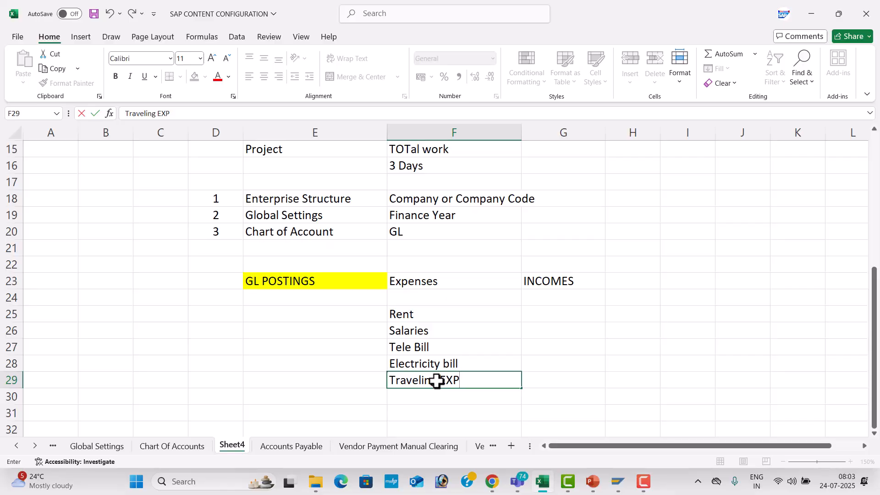
{"action": "key", "text": "Return"}
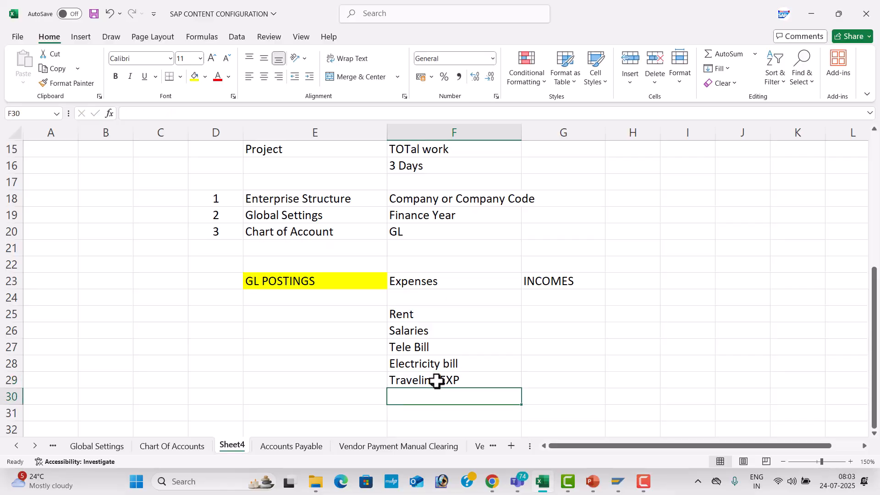
Add Stationery, Postage and Repairs to the expense list in cells F30 to F32.
{"action": "type", "text": "s"}
{"action": "key", "text": "BackSpace"}
{"action": "key", "text": "BackSpace"}
{"action": "type", "text": "Stationery"}
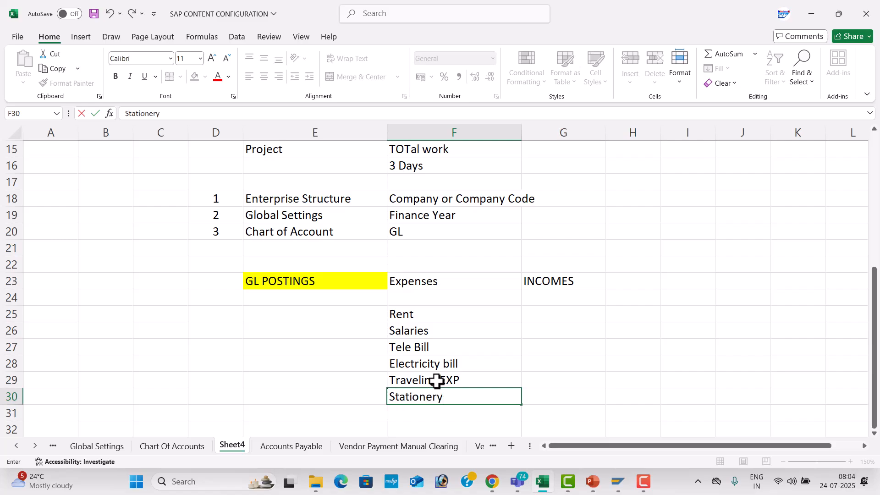
{"action": "key", "text": "Return"}
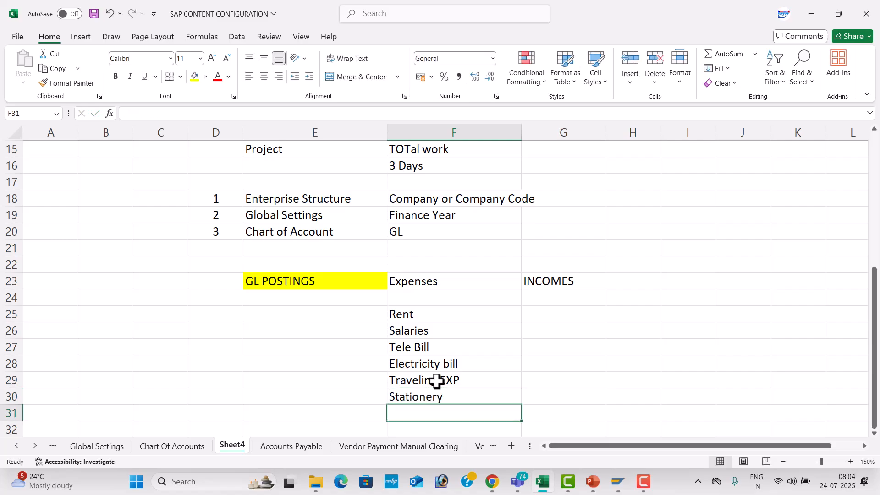
{"action": "type", "text": "Postage"}
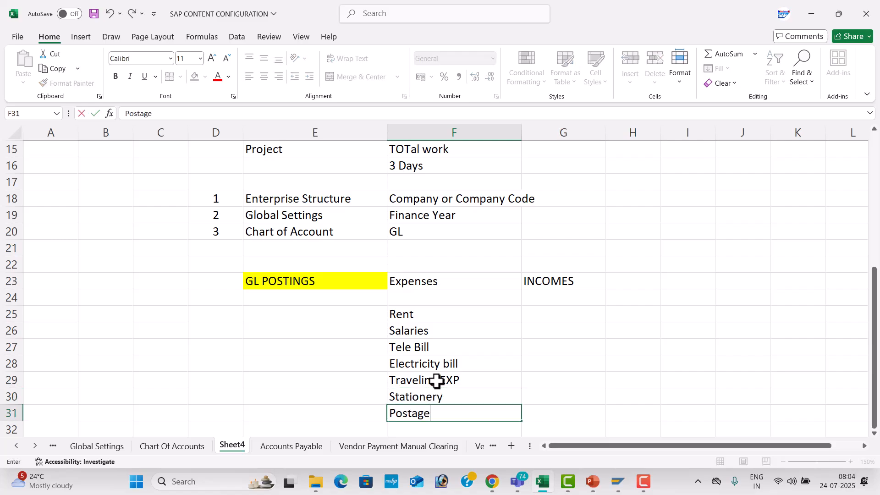
{"action": "key", "text": "Return"}
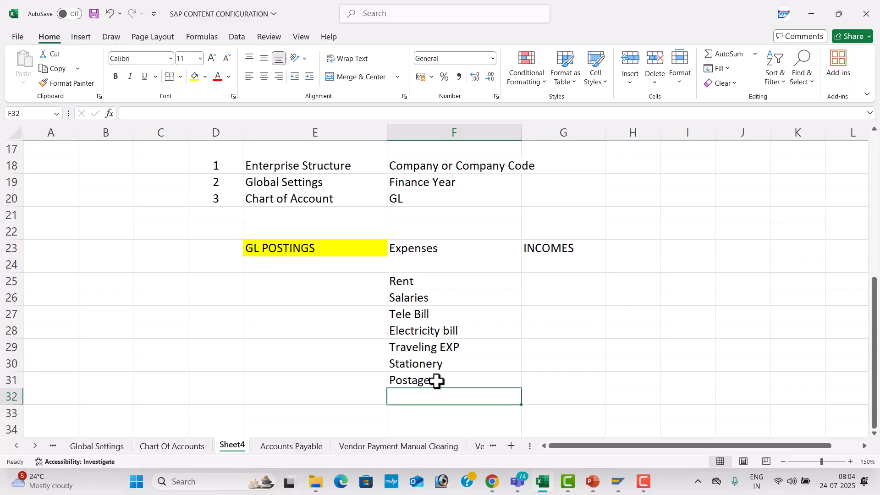
{"action": "type", "text": "Repairs"}
{"action": "key", "text": "Return"}
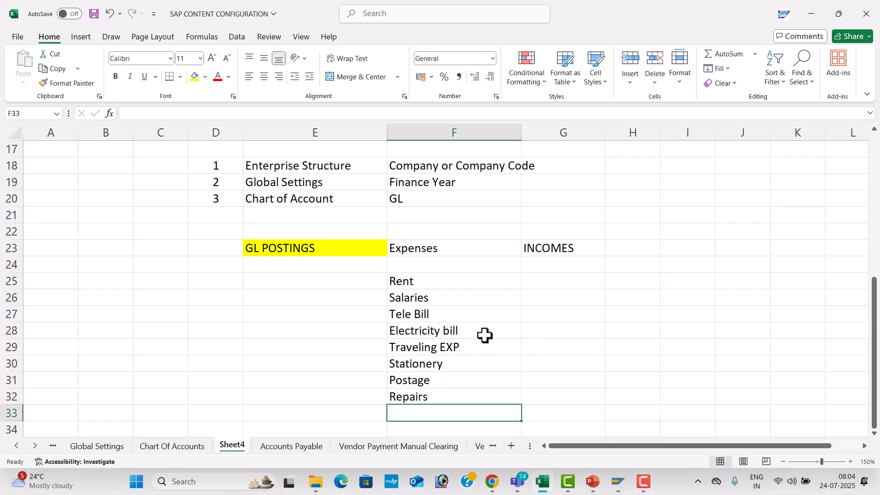
Centre the expense items in F25:F32 and the Expenses and INCOMES headings in F23:G23.
{"action": "left_click_drag", "start_coordinate": [449, 281], "coordinate": [453, 395]}
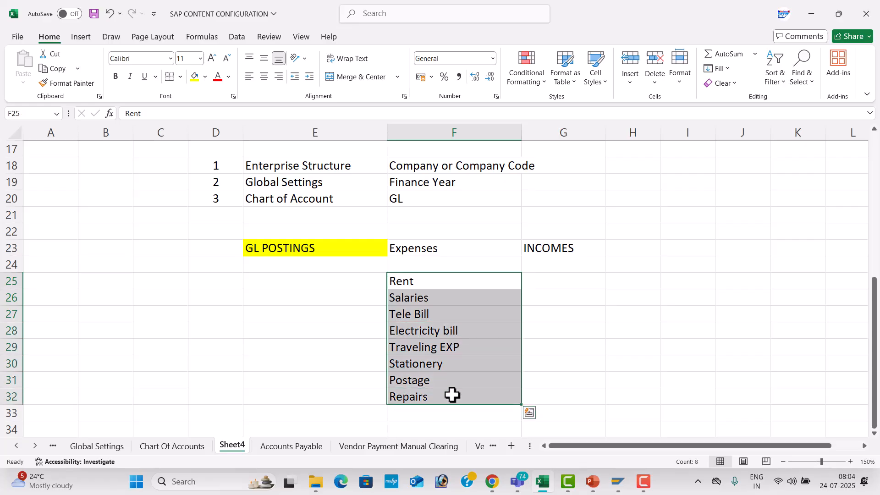
{"action": "left_click", "coordinate": [265, 77]}
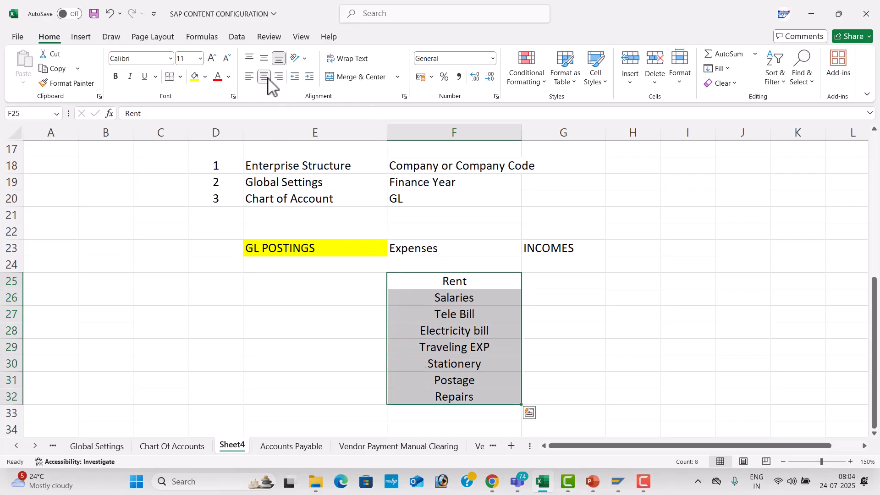
{"action": "left_click", "coordinate": [452, 248]}
{"action": "left_click_drag", "start_coordinate": [453, 248], "coordinate": [527, 248]}
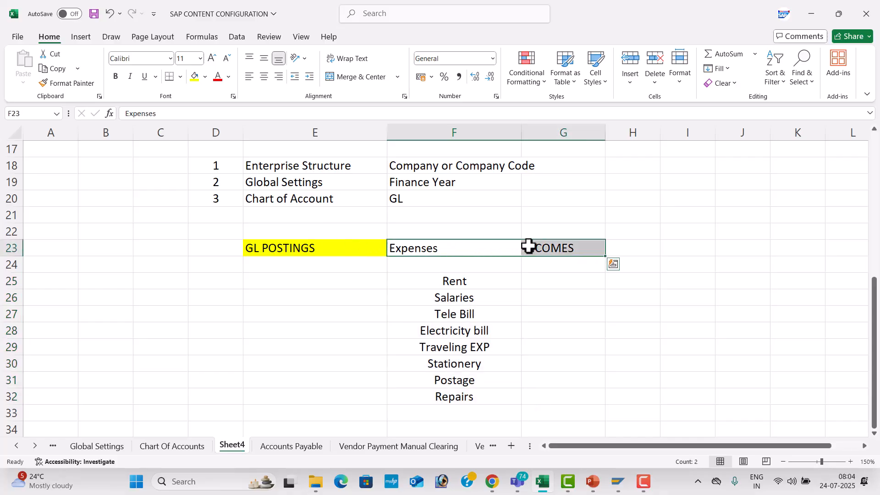
{"action": "left_click", "coordinate": [264, 77]}
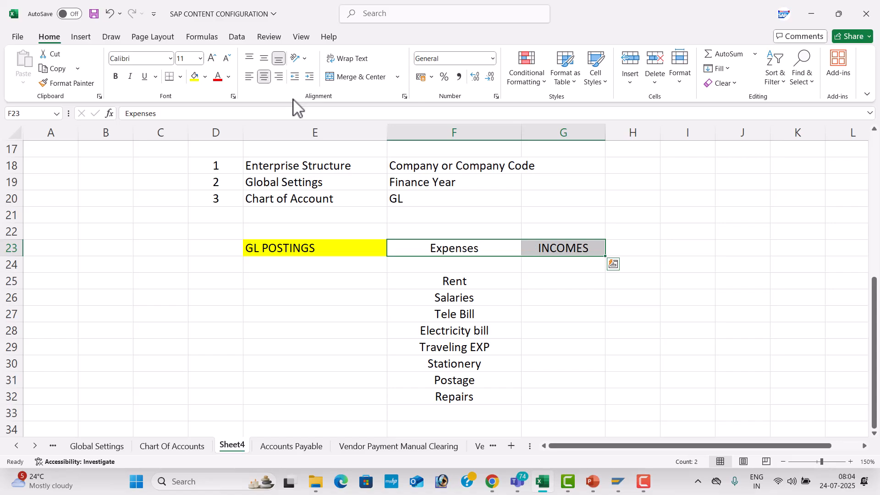
Enter Business Start in cell E25 beside the Rent item and fill the cell with yellow.
{"action": "left_click_drag", "start_coordinate": [441, 278], "coordinate": [483, 397]}
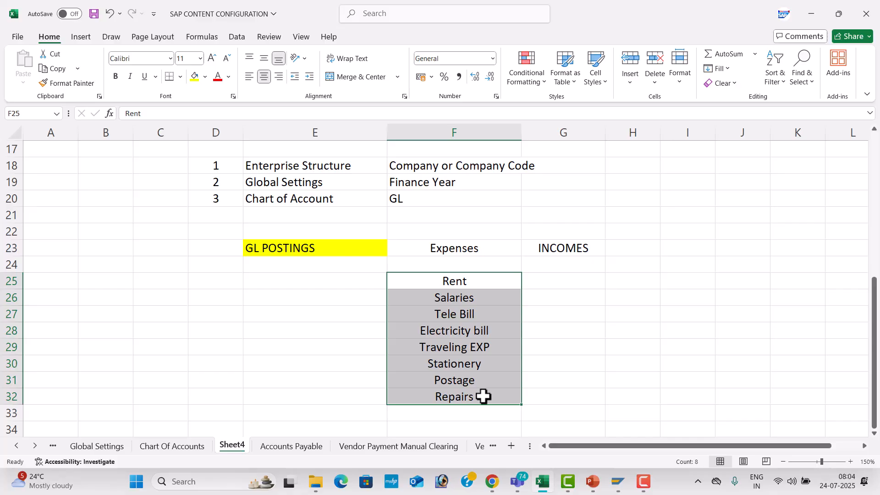
{"action": "left_click", "coordinate": [295, 281]}
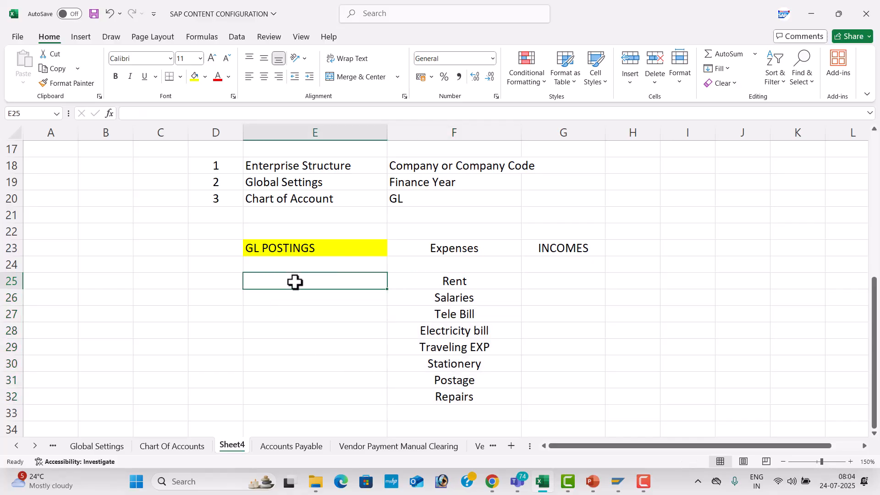
{"action": "type", "text": "Business Start"}
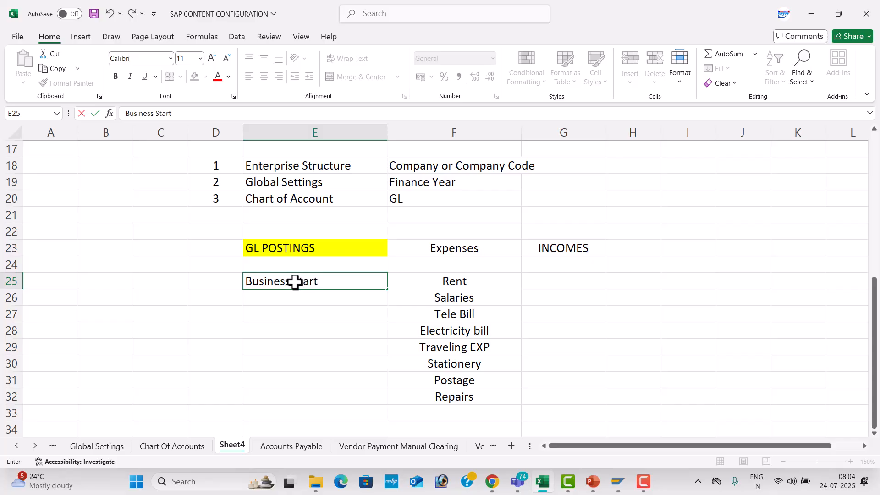
{"action": "key", "text": "Return"}
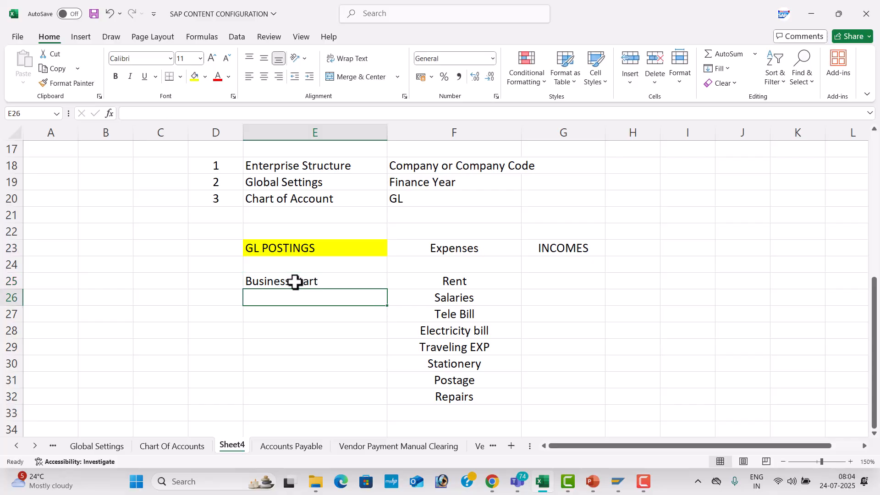
{"action": "left_click", "coordinate": [295, 282]}
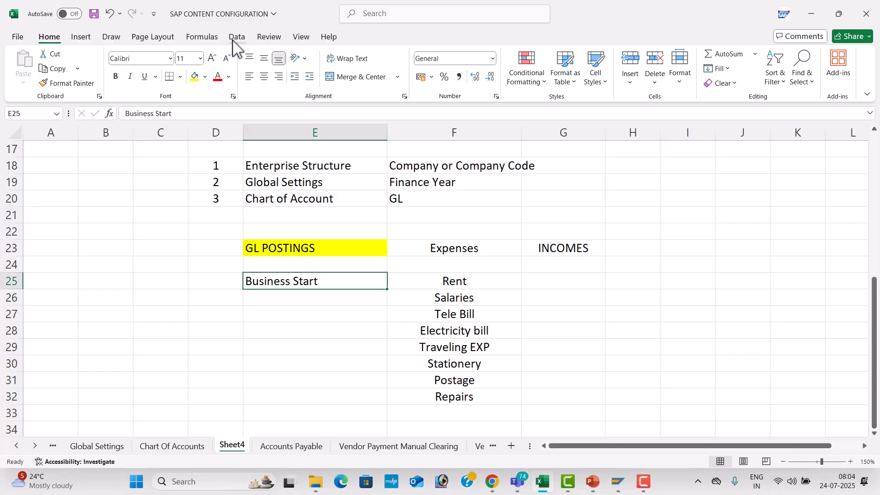
{"action": "left_click", "coordinate": [196, 76]}
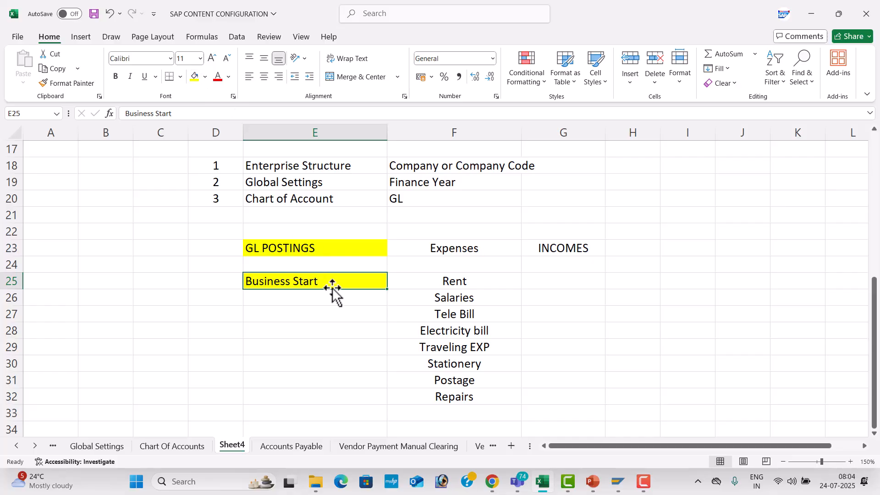
{"action": "key", "text": "alt+Tab"}
{"action": "key", "text": "alt+Tab"}
{"action": "key", "text": "alt+Tab"}
{"action": "key", "text": "alt+Tab"}
{"action": "key", "text": "alt+Tab"}
{"action": "key", "text": "alt+Tab"}
{"action": "key", "text": "alt+Tab"}
{"action": "key", "text": "alt+Tab"}
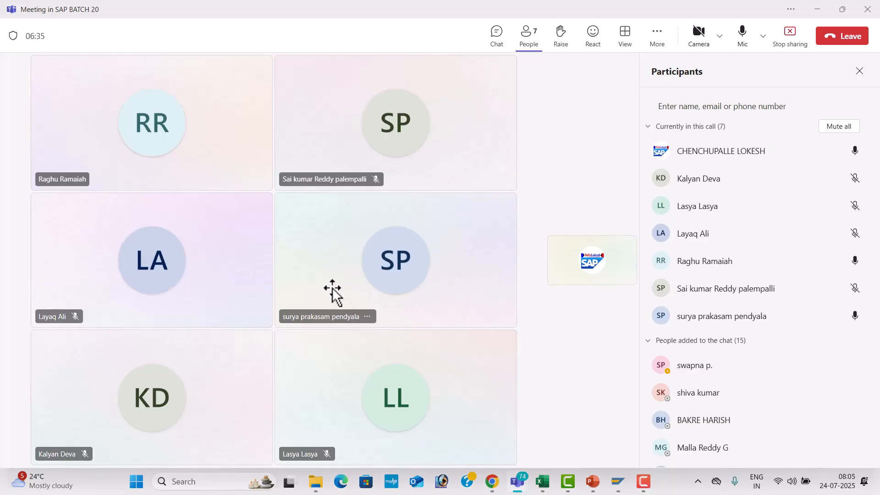
{"action": "key", "text": "alt+Tab"}
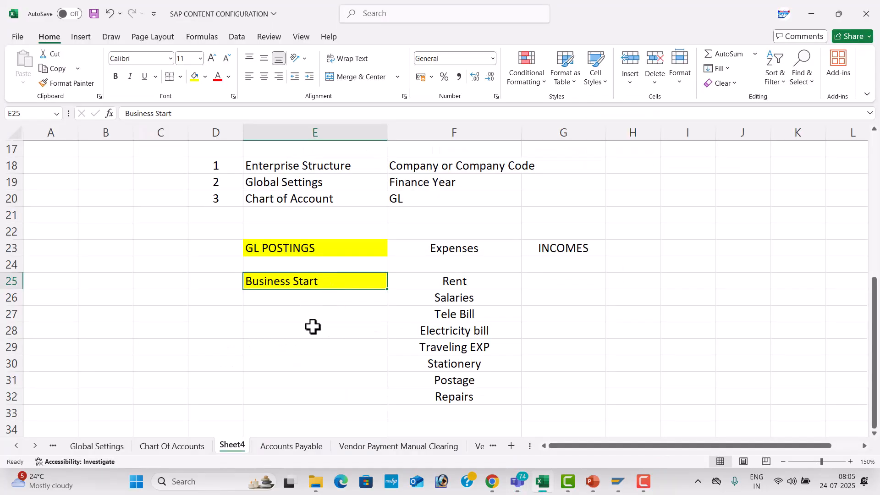
Enter 50000 in cell E28 below Business Start and centre it in the cell.
{"action": "left_click", "coordinate": [313, 326]}
{"action": "type", "text": "50000"}
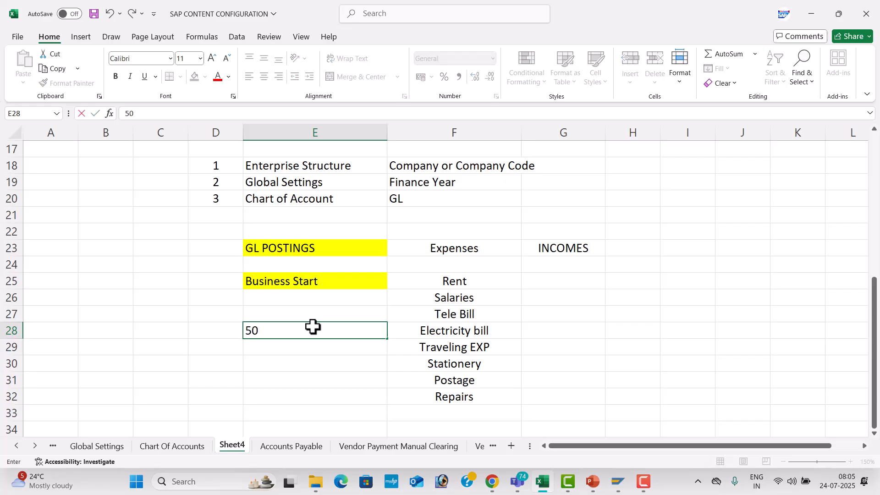
{"action": "key", "text": "Tab"}
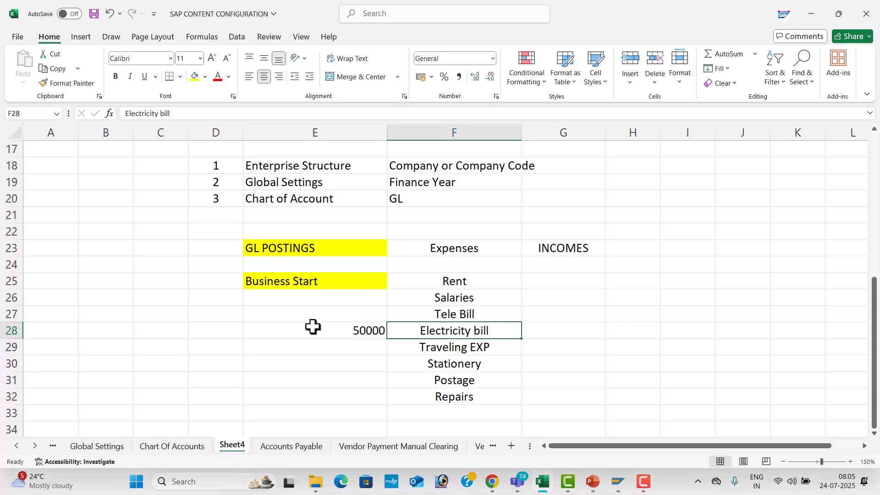
{"action": "left_click", "coordinate": [313, 326]}
{"action": "left_click", "coordinate": [264, 77]}
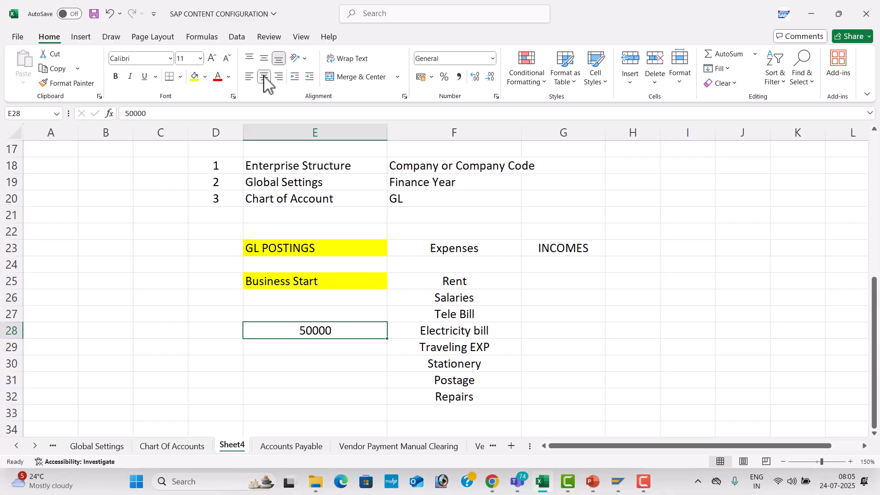
Widen column G and list Tuition Fee and Exam Fees under the INCOMES heading in cells G25 and G26.
{"action": "left_click_drag", "start_coordinate": [606, 133], "coordinate": [631, 151]}
{"action": "left_click", "coordinate": [579, 283]}
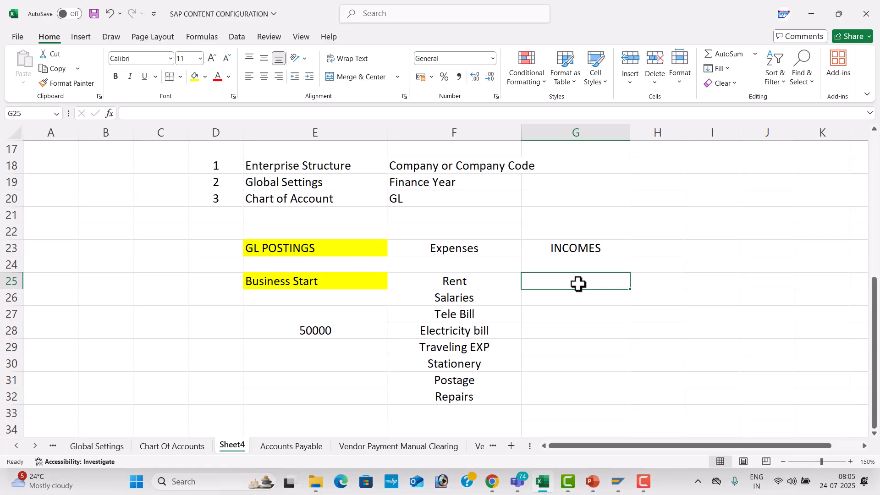
{"action": "type", "text": "Tuition"}
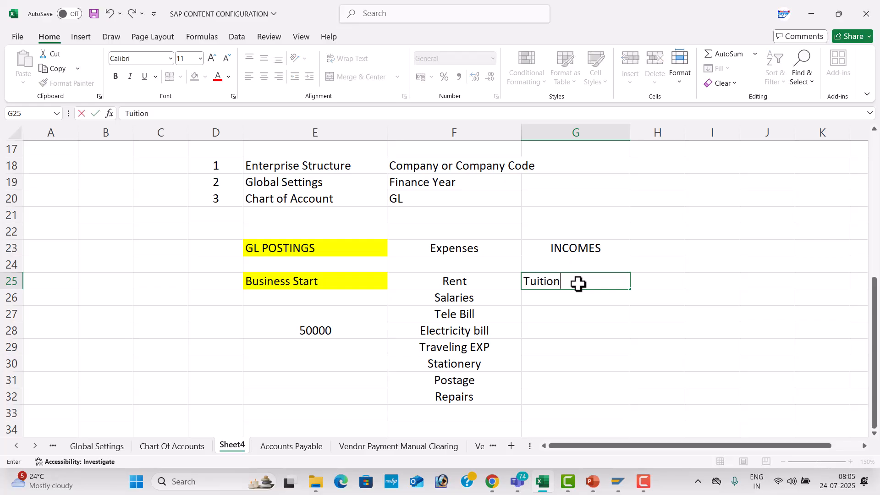
{"action": "type", "text": " Fee"}
{"action": "key", "text": "Return"}
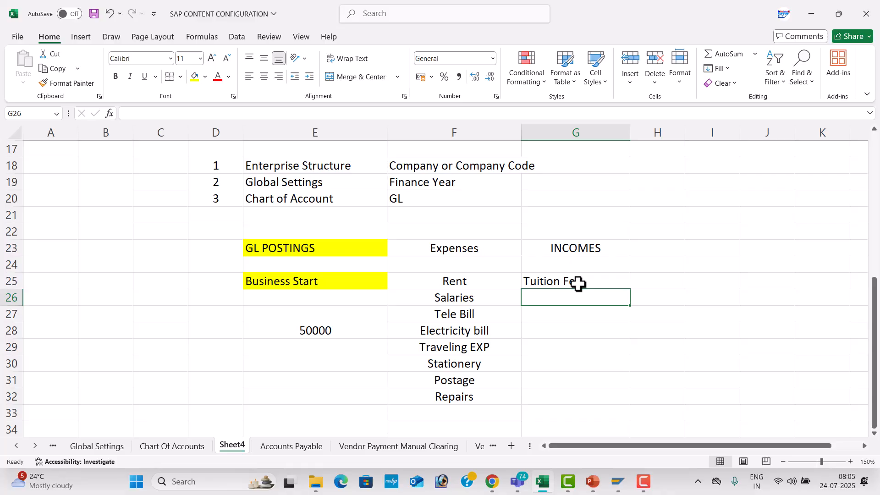
{"action": "type", "text": "E"}
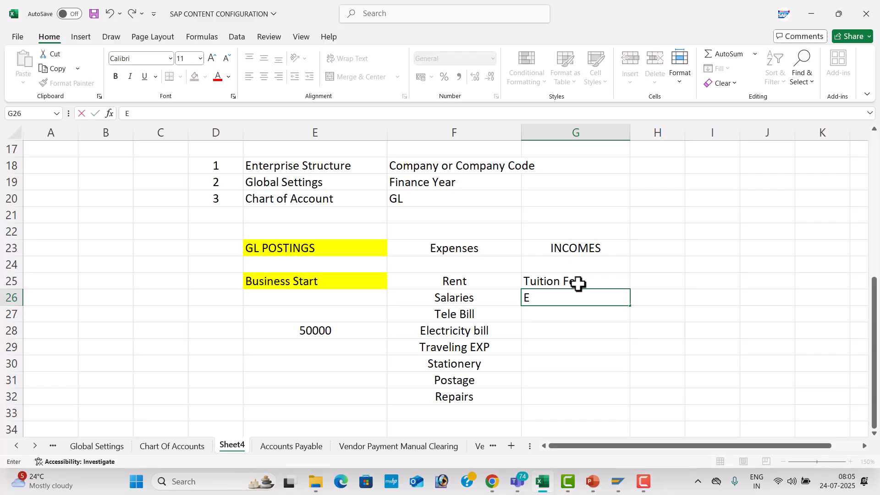
{"action": "type", "text": "xam Fees"}
{"action": "key", "text": "Return"}
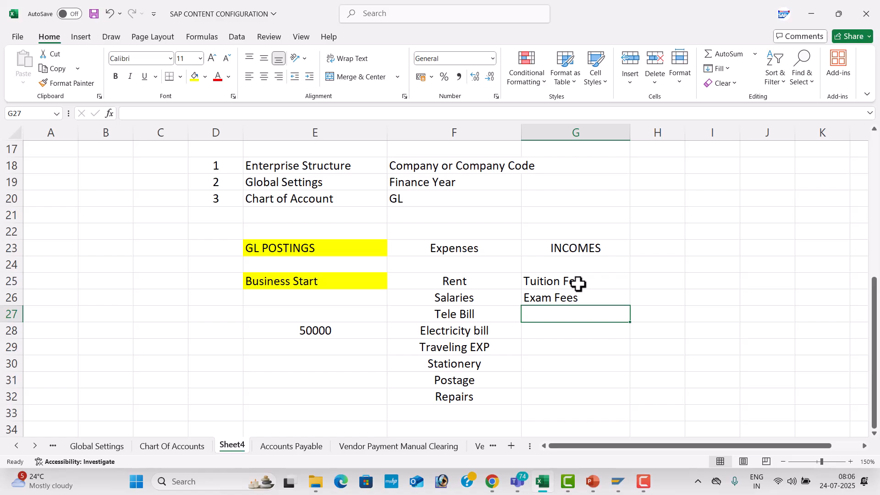
Add Material Fees and Books Fees to the income list in cells G27 and G28.
{"action": "type", "text": "Ma"}
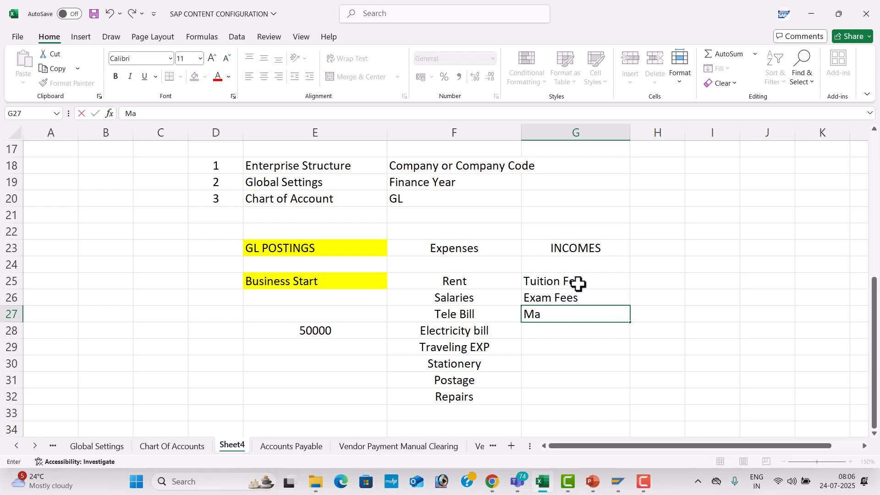
{"action": "type", "text": "terial Fees"}
{"action": "key", "text": "Return"}
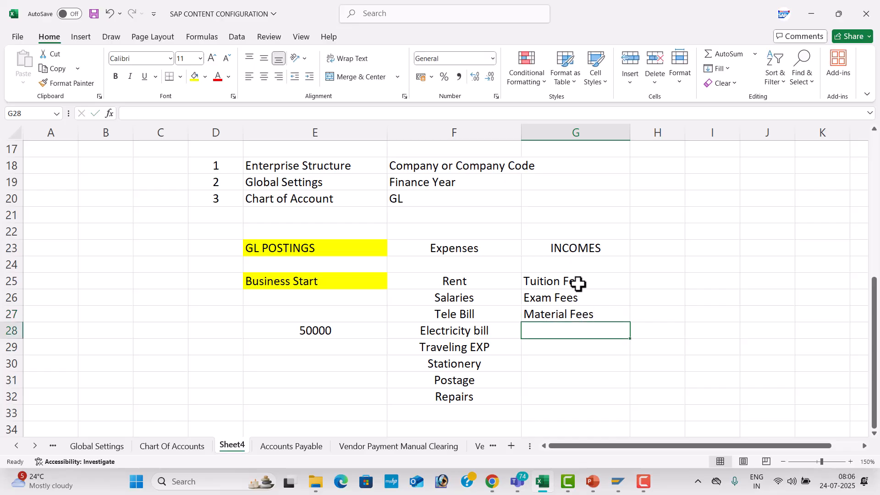
{"action": "type", "text": "Books"}
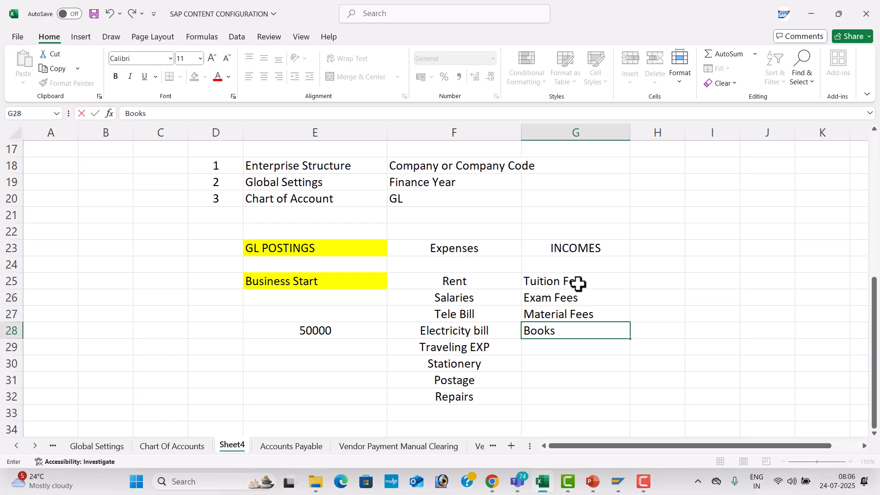
{"action": "type", "text": " v"}
{"action": "key", "text": "BackSpace"}
{"action": "type", "text": "Ve"}
{"action": "key", "text": "BackSpace"}
{"action": "key", "text": "BackSpace"}
{"action": "type", "text": "f"}
{"action": "key", "text": "BackSpace"}
{"action": "type", "text": "Fees"}
{"action": "key", "text": "Return"}
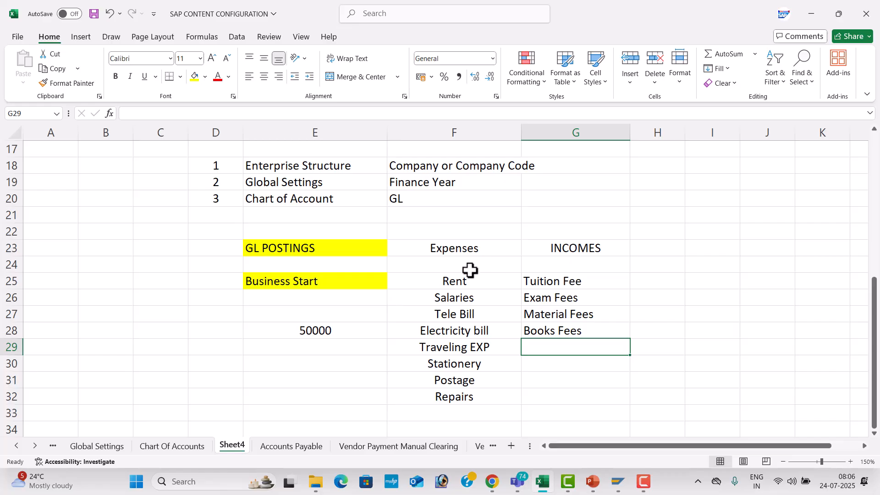
List the business types School, Collges and Hospital in cells E30 to E32.
{"action": "left_click_drag", "start_coordinate": [470, 279], "coordinate": [474, 394]}
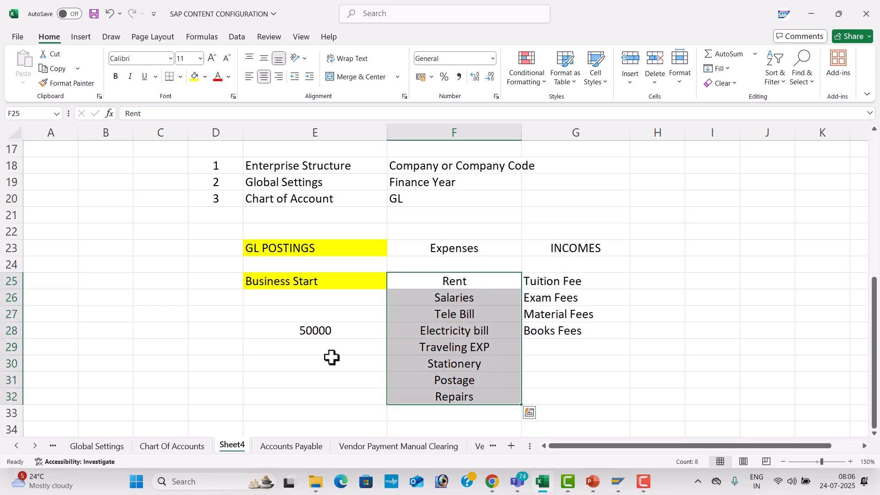
{"action": "left_click", "coordinate": [311, 358]}
{"action": "type", "text": "School"}
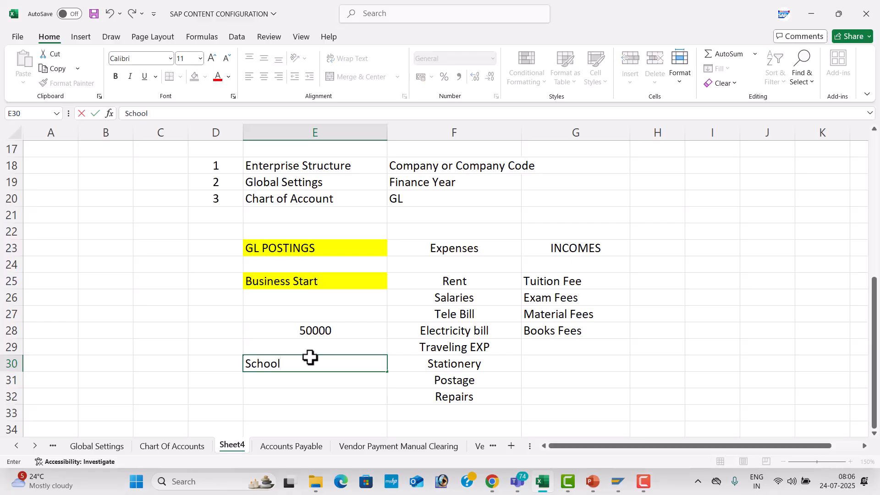
{"action": "key", "text": "Return"}
{"action": "type", "text": "Collges"}
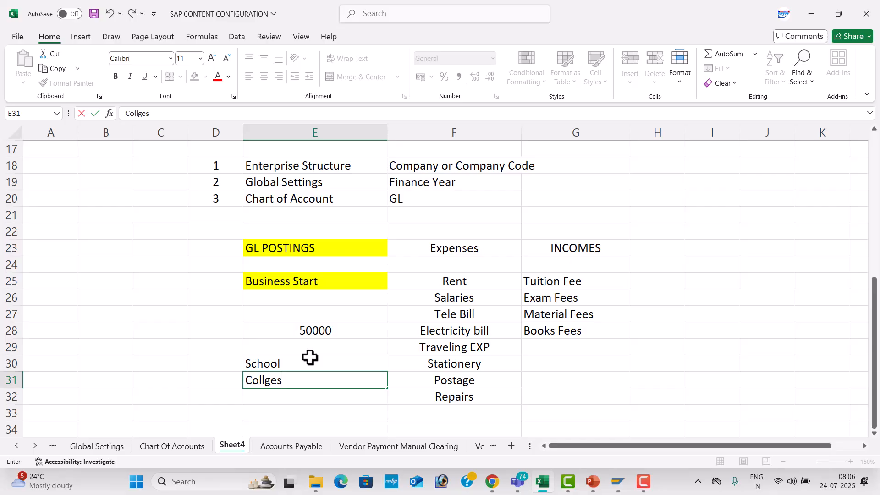
{"action": "key", "text": "Return"}
{"action": "type", "text": "Hops"}
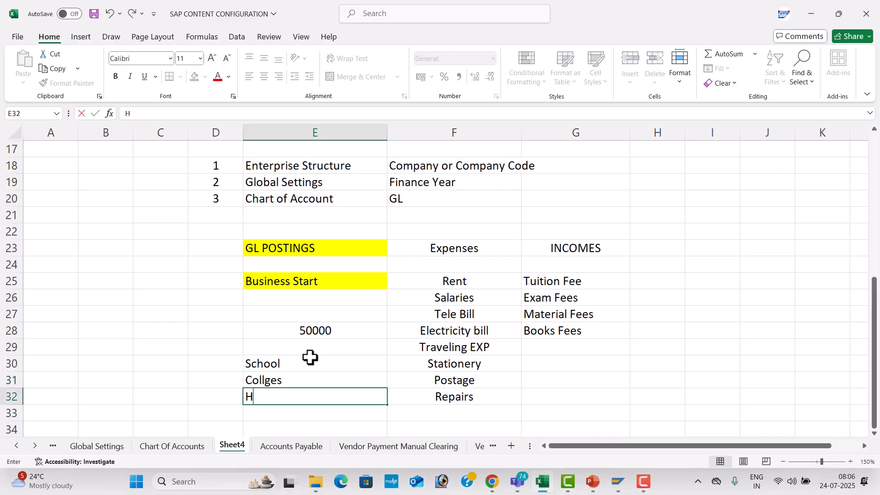
{"action": "key", "text": "BackSpace"}
{"action": "key", "text": "BackSpace"}
{"action": "type", "text": "spital"}
{"action": "key", "text": "Return"}
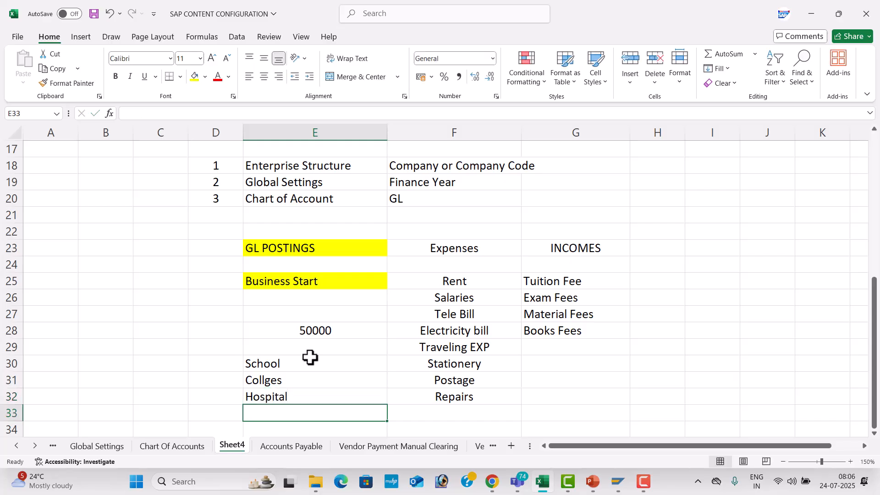
Add TCS Company to the business type list in cell E33.
{"action": "type", "text": "TCS c"}
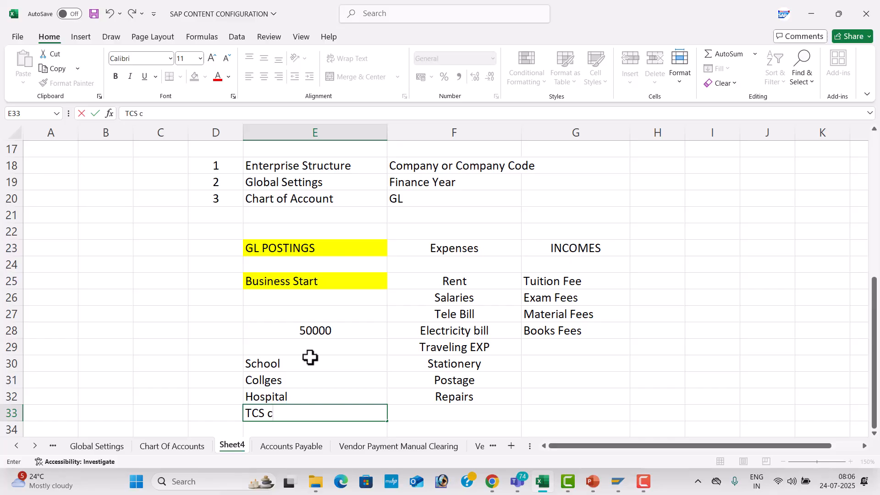
{"action": "key", "text": "BackSpace"}
{"action": "type", "text": "Cop"}
{"action": "key", "text": "BackSpace"}
{"action": "type", "text": "mpany"}
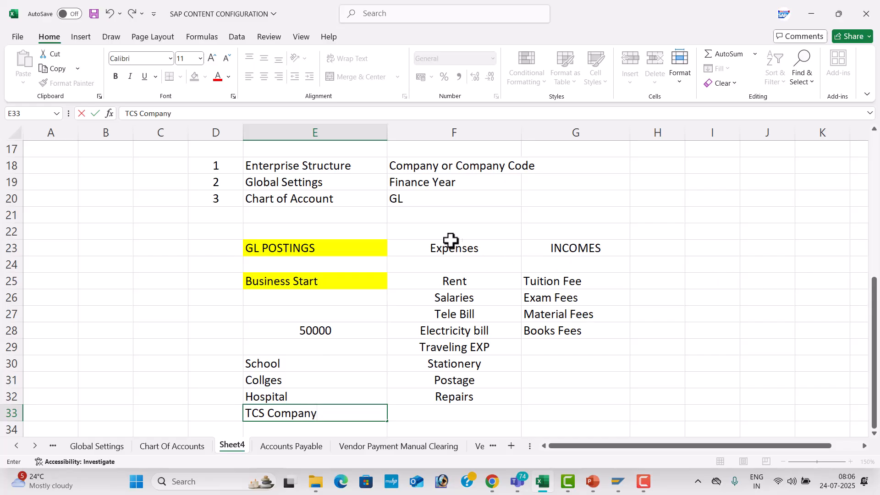
Fill the Expenses and INCOMES headings in F23:G23 with yellow and widen column H.
{"action": "left_click_drag", "start_coordinate": [463, 249], "coordinate": [563, 252]}
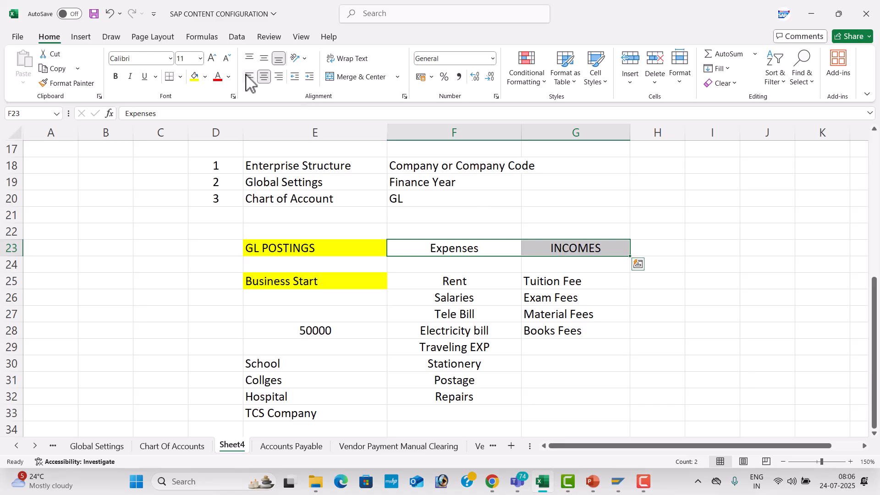
{"action": "left_click", "coordinate": [193, 77]}
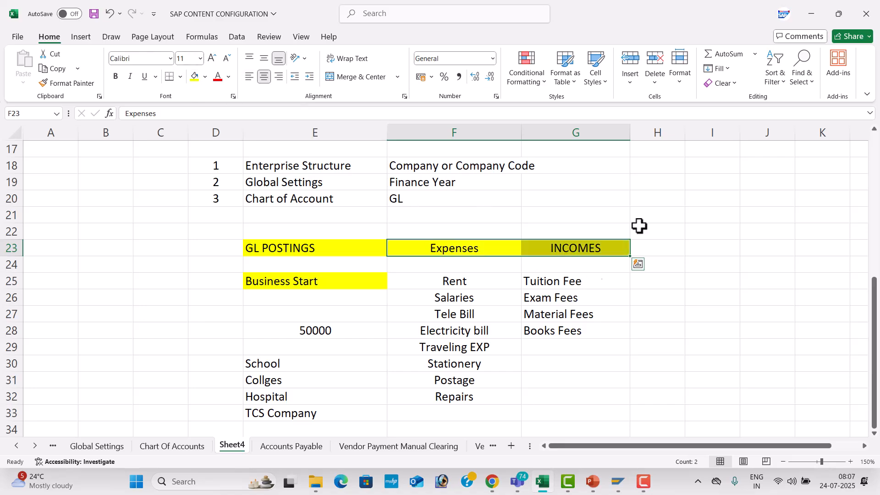
{"action": "left_click_drag", "start_coordinate": [685, 132], "coordinate": [716, 156]}
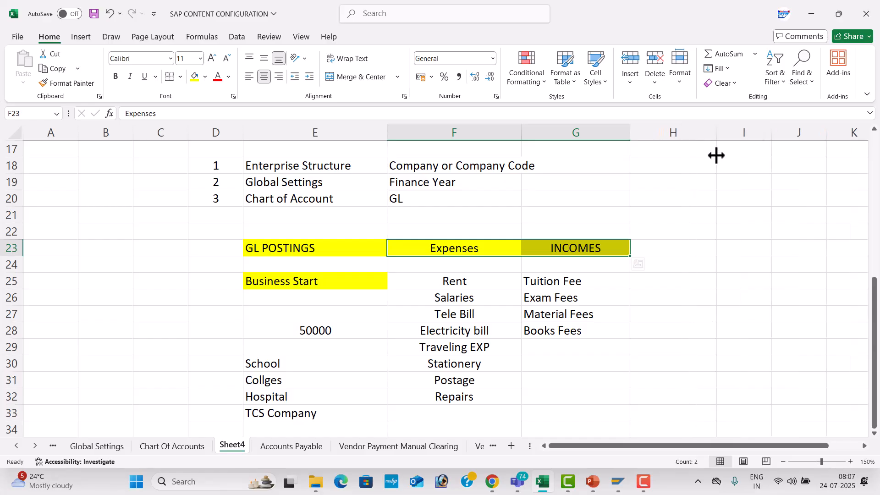
Enter School in cell G24 as the subheading above the Tuition Fee item.
{"action": "left_click", "coordinate": [574, 265]}
{"action": "type", "text": "Shc"}
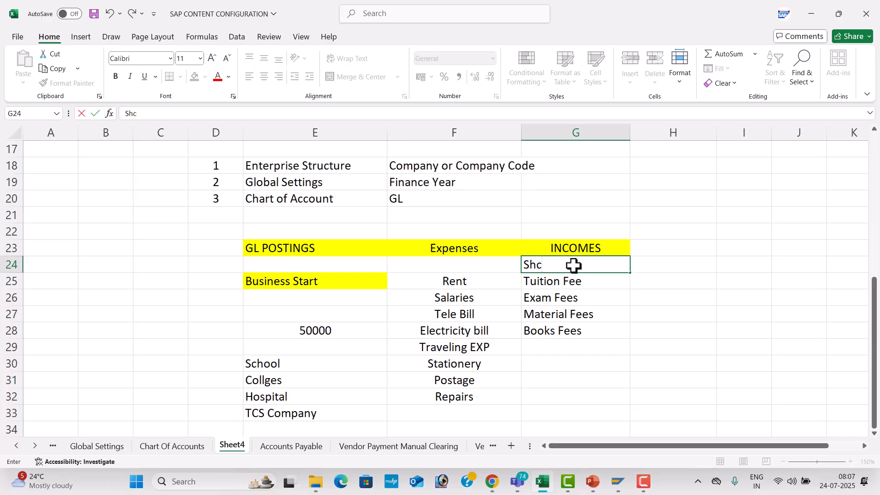
{"action": "key", "text": "BackSpace"}
{"action": "key", "text": "BackSpace"}
{"action": "type", "text": "chool"}
{"action": "key", "text": "Tab"}
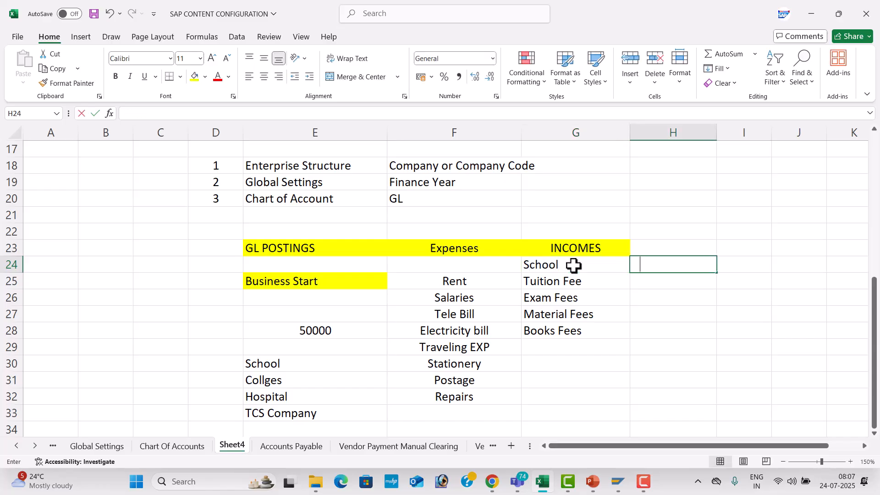
Enter Hospital as a centred subheading in cell H24 and select cell H25 below it.
{"action": "type", "text": "Hop"}
{"action": "key", "text": "BackSpace"}
{"action": "type", "text": "spital"}
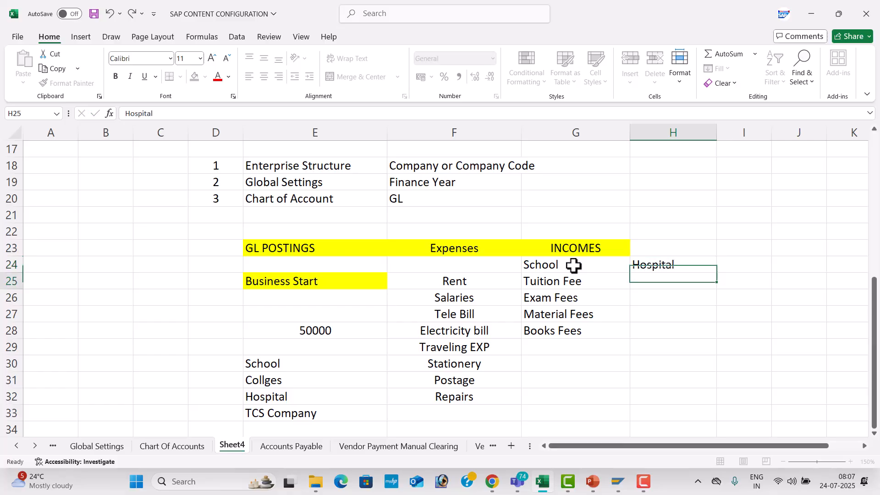
{"action": "key", "text": "Return"}
{"action": "left_click", "coordinate": [664, 260]}
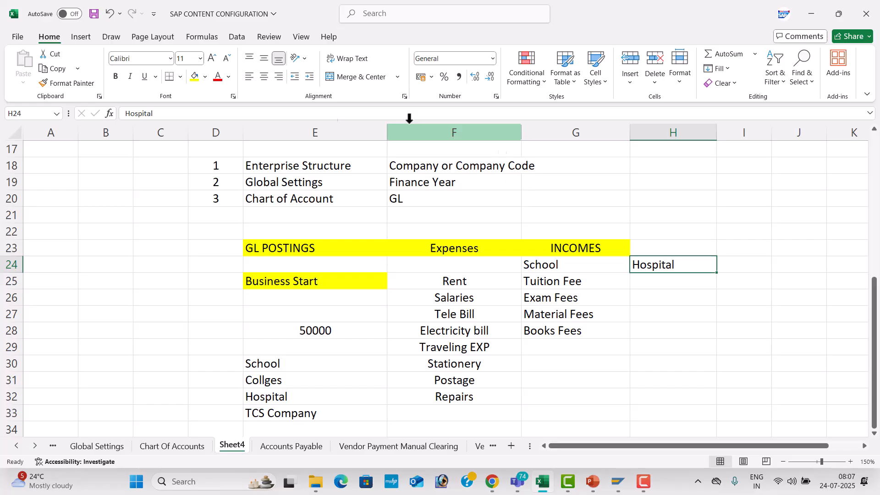
{"action": "left_click", "coordinate": [264, 78]}
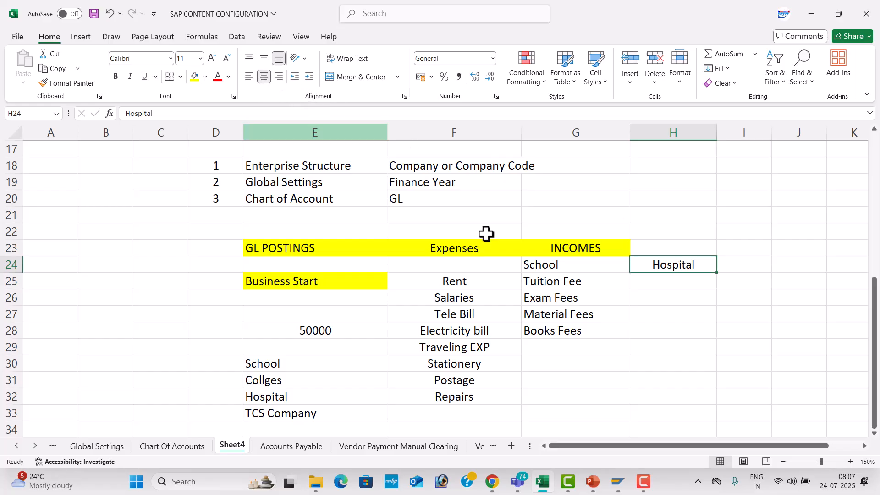
{"action": "left_click", "coordinate": [672, 286]}
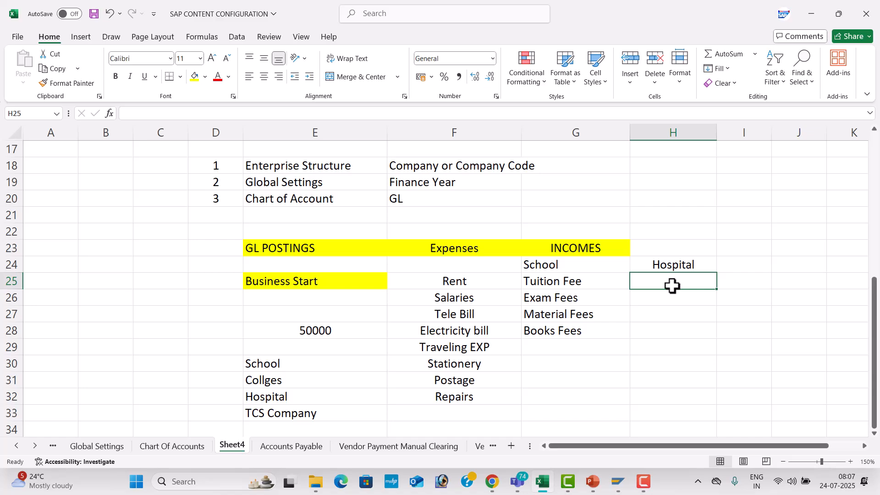
Switch to the Teams meeting, mute and unmute the microphone, and return to the Excel workbook.
{"action": "key", "text": "alt+Tab"}
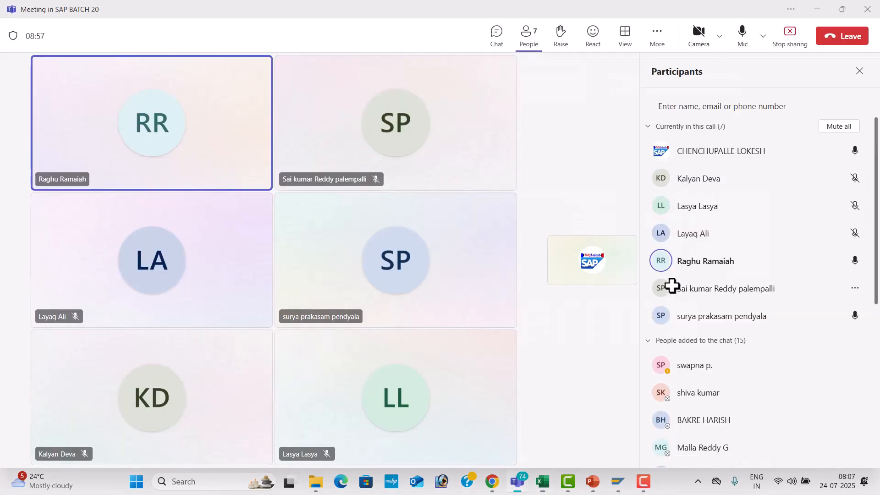
{"action": "left_click", "coordinate": [743, 38]}
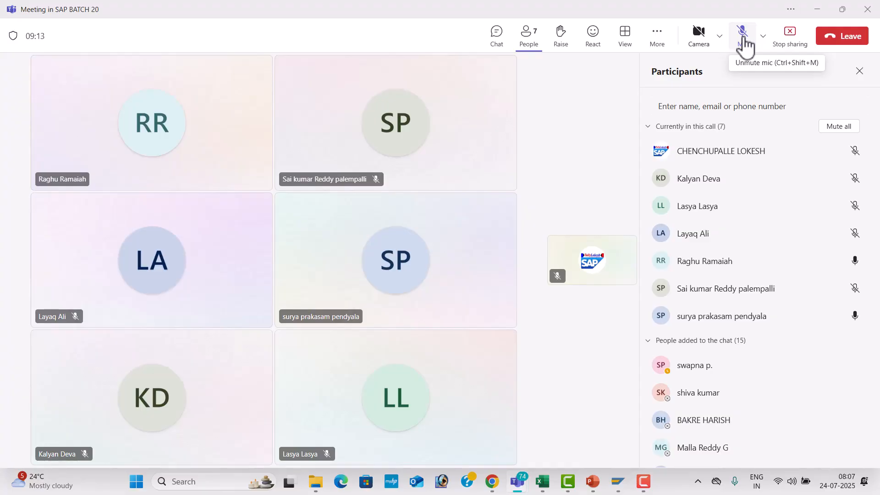
{"action": "left_click", "coordinate": [743, 37]}
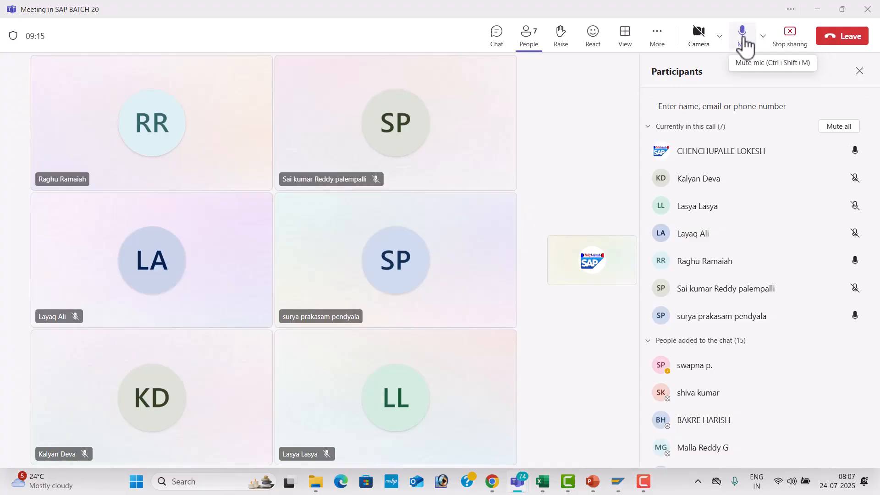
{"action": "key", "text": "alt+Tab"}
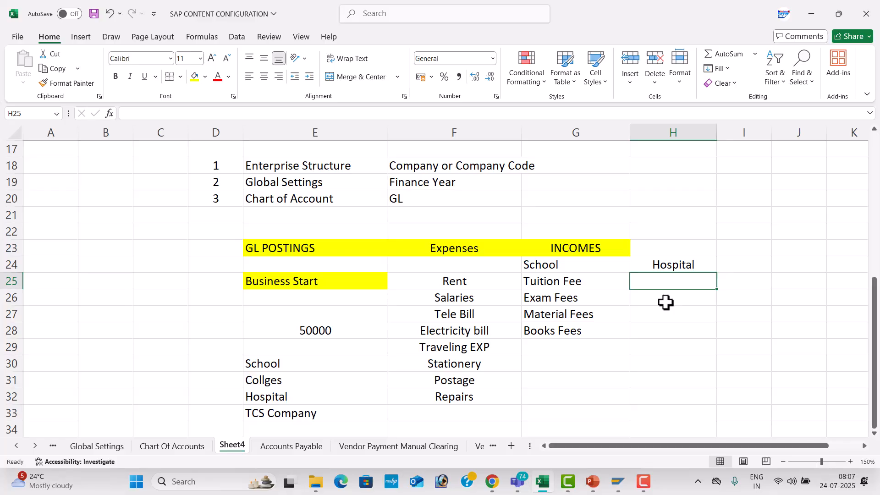
List Medicine Fee, Doctros Fees and Consultancy Fees under the Hospital subheading in cells H25 to H27.
{"action": "type", "text": "mE"}
{"action": "key", "text": "BackSpace"}
{"action": "key", "text": "BackSpace"}
{"action": "type", "text": "Medicine Fee"}
{"action": "key", "text": "Return"}
{"action": "type", "text": "Doctros Fees"}
{"action": "key", "text": "Return"}
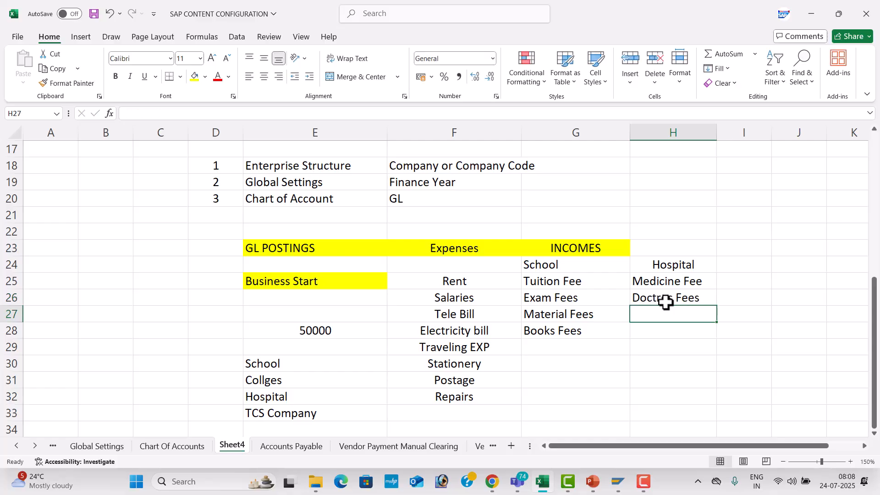
{"action": "type", "text": "Consu"}
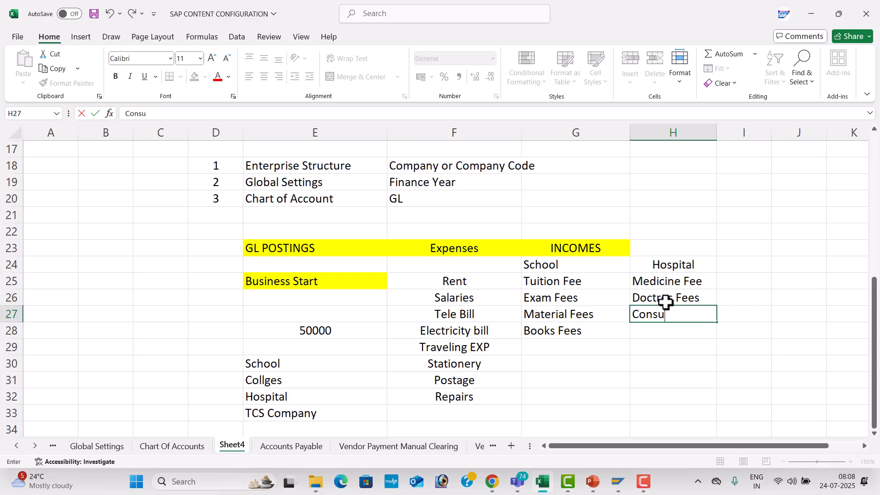
{"action": "type", "text": "ltancy Fees"}
{"action": "key", "text": "Return"}
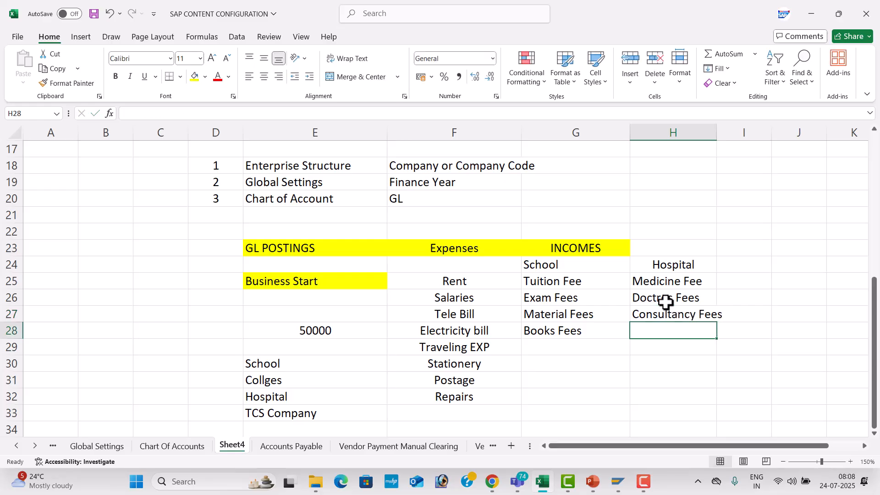
Add Room Rent and Operation Fee to the Hospital income list in cells H28 and H29.
{"action": "type", "text": "Room Rent"}
{"action": "key", "text": "Return"}
{"action": "type", "text": "Opera"}
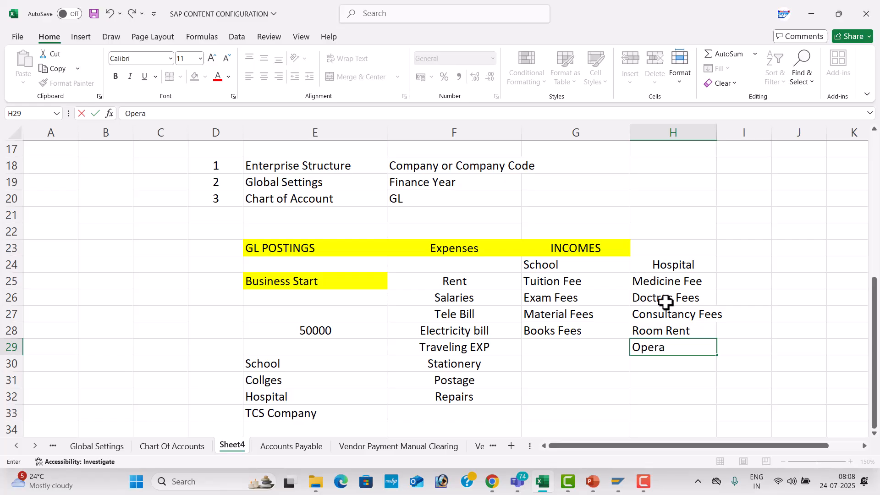
{"action": "type", "text": "tion Fee"}
{"action": "key", "text": "Return"}
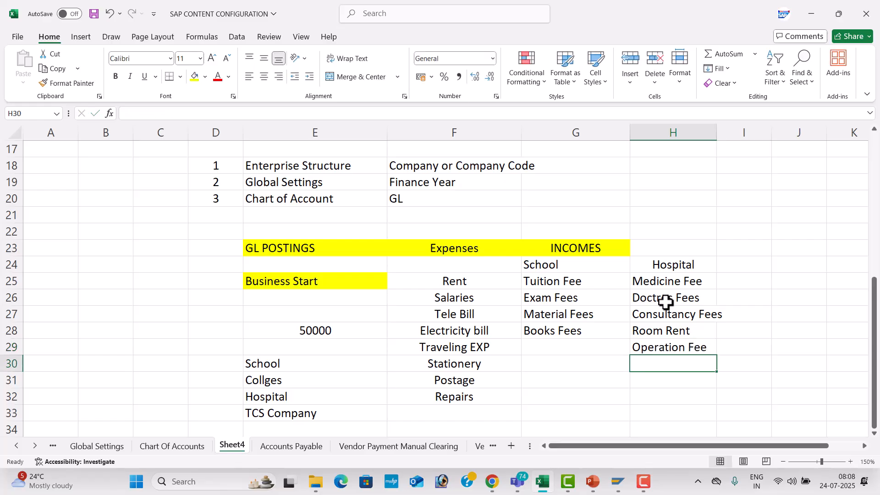
Highlight the Hospital fees, School fees and Expenses lists one after another, and save the workbook.
{"action": "left_click_drag", "start_coordinate": [678, 281], "coordinate": [690, 343]}
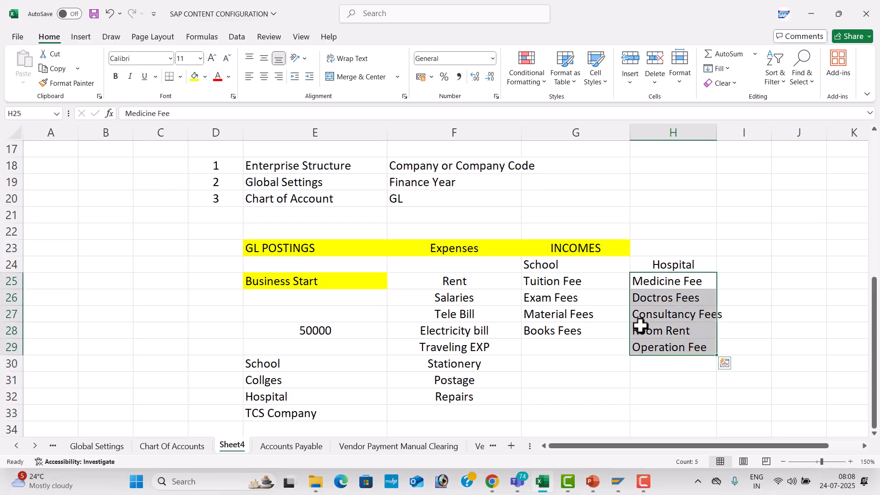
{"action": "left_click_drag", "start_coordinate": [584, 280], "coordinate": [594, 331]}
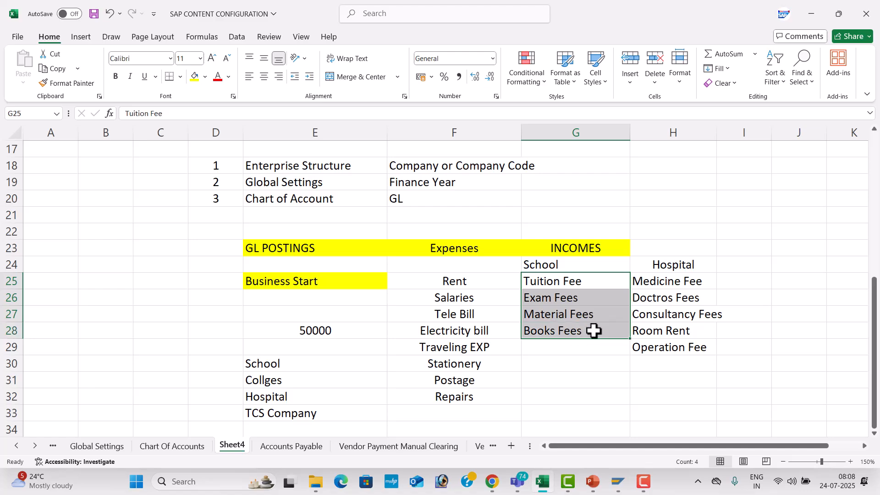
{"action": "left_click_drag", "start_coordinate": [486, 285], "coordinate": [475, 393]}
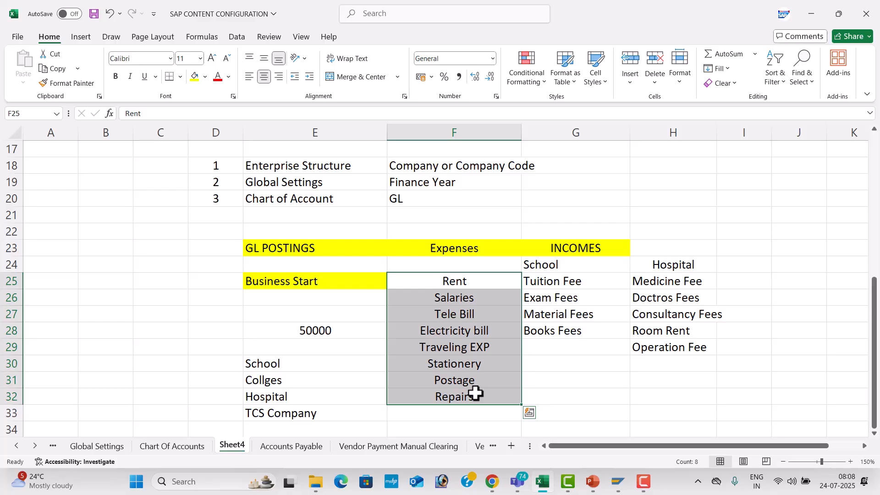
{"action": "key", "text": "ctrl+s"}
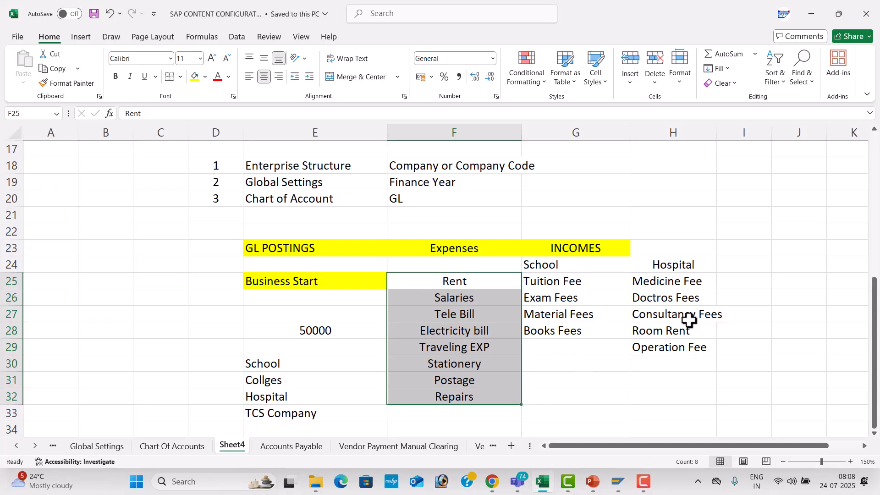
{"action": "left_click_drag", "start_coordinate": [877, 309], "coordinate": [877, 329]}
{"action": "left_click", "coordinate": [612, 286]}
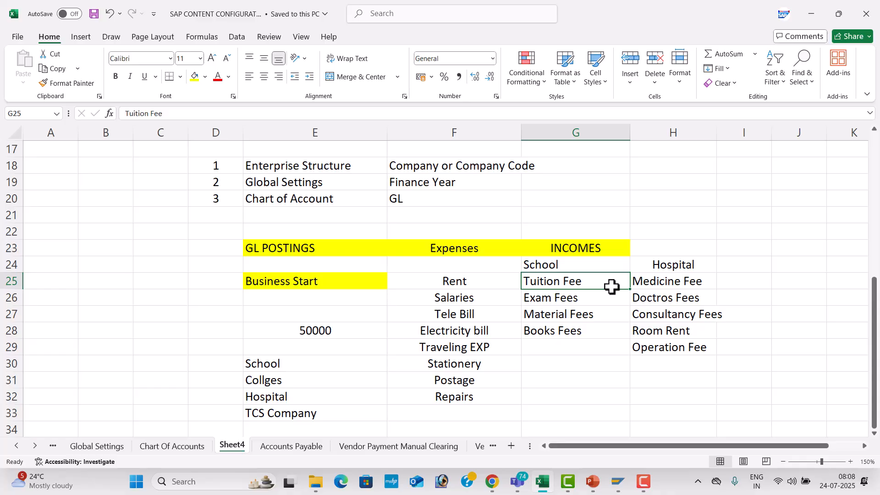
{"action": "left_click_drag", "start_coordinate": [877, 308], "coordinate": [877, 300]}
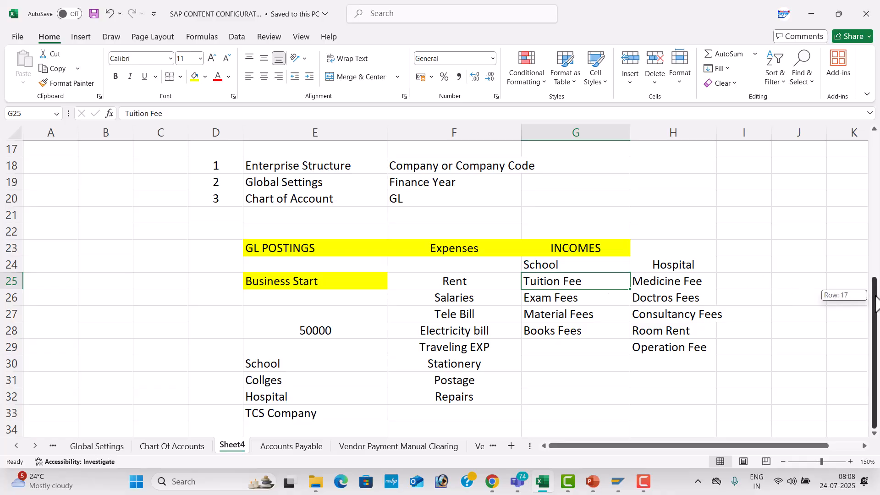
{"action": "left_click", "coordinate": [465, 374]}
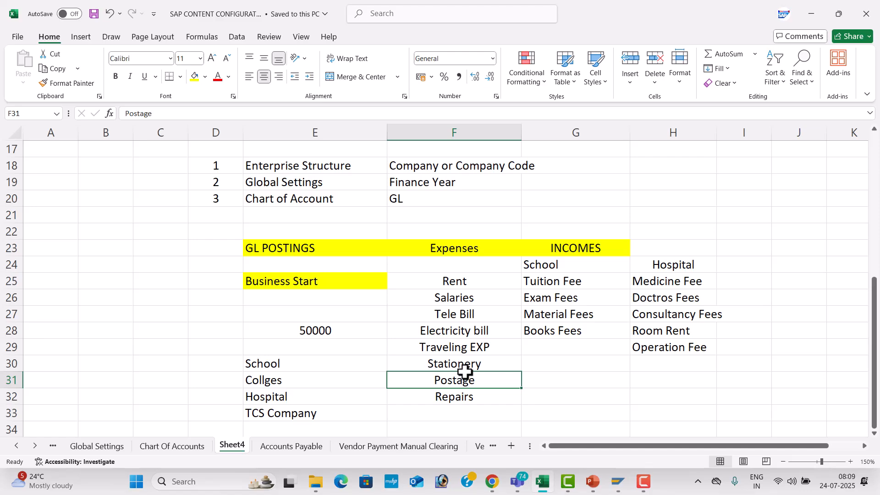
Switch from the workbook to the GL POSTING presentation in PowerPoint.
{"action": "key", "text": "alt+Tab"}
{"action": "key", "text": "alt+Tab"}
{"action": "key", "text": "alt+Tab"}
{"action": "key", "text": "alt+Tab"}
{"action": "key", "text": "alt+Tab"}
{"action": "key", "text": "alt+Tab"}
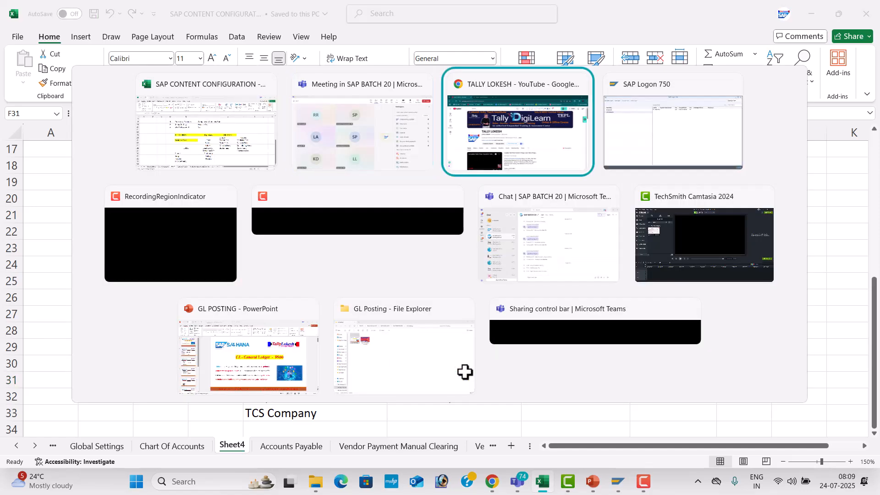
{"action": "key", "text": "alt+Tab"}
{"action": "key", "text": "alt+Tab"}
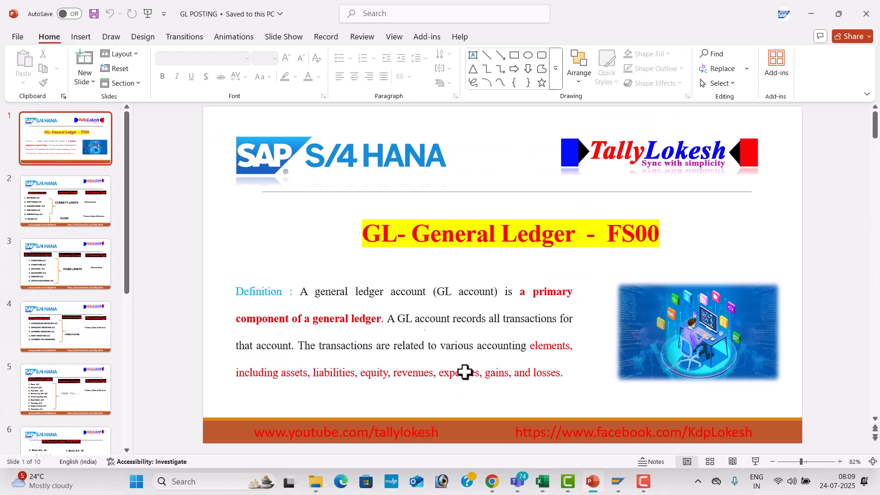
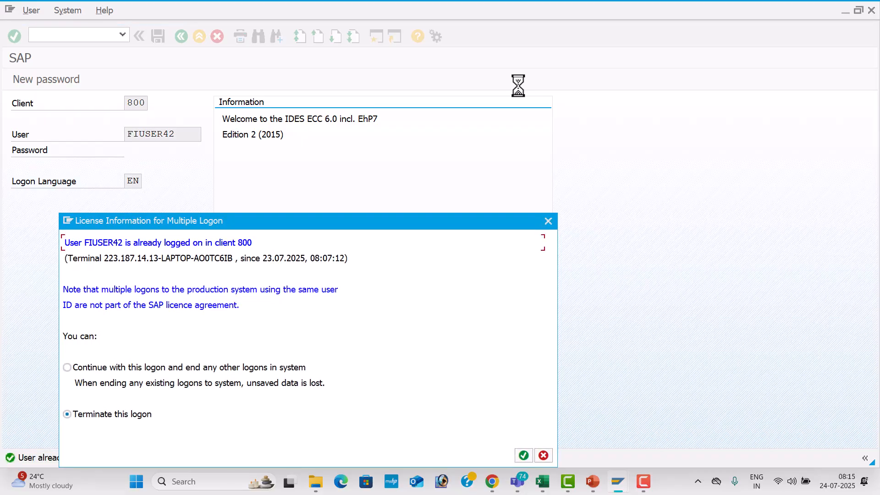
Continue with this SAP logon, ending any other logons in the system, and open transaction FS00.
{"action": "left_click", "coordinate": [67, 367]}
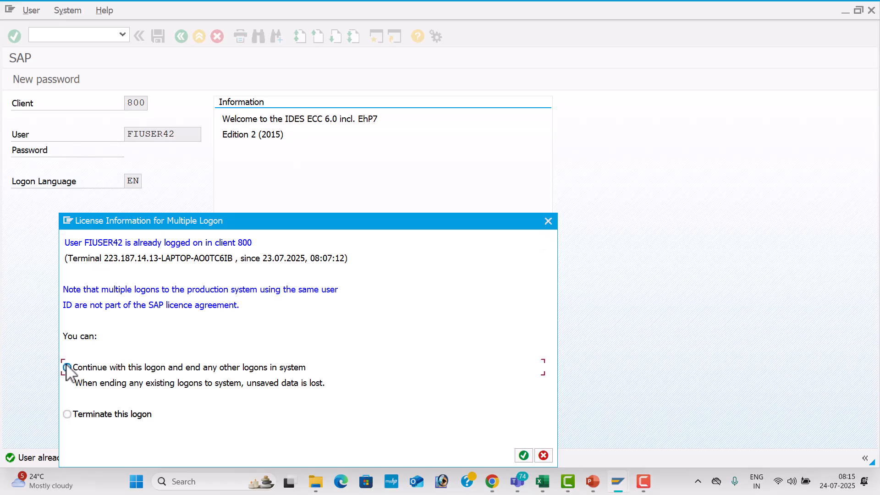
{"action": "left_click", "coordinate": [524, 456]}
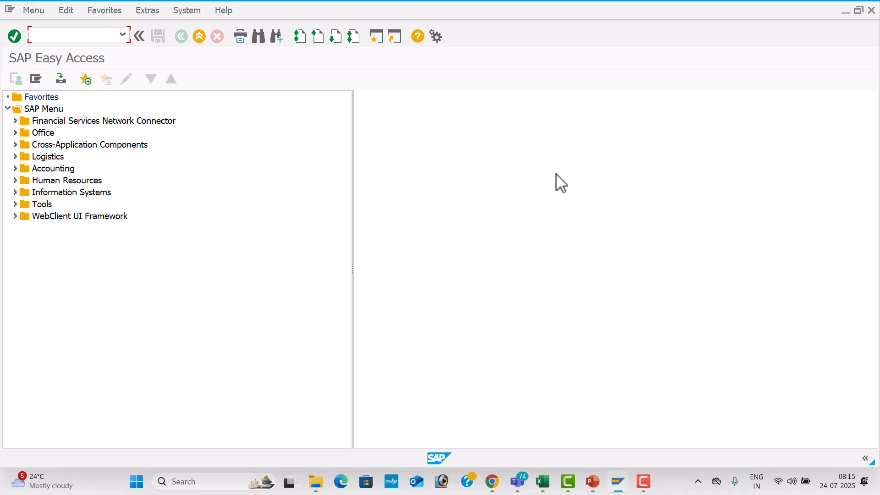
{"action": "type", "text": "FS00"}
{"action": "key", "text": "Return"}
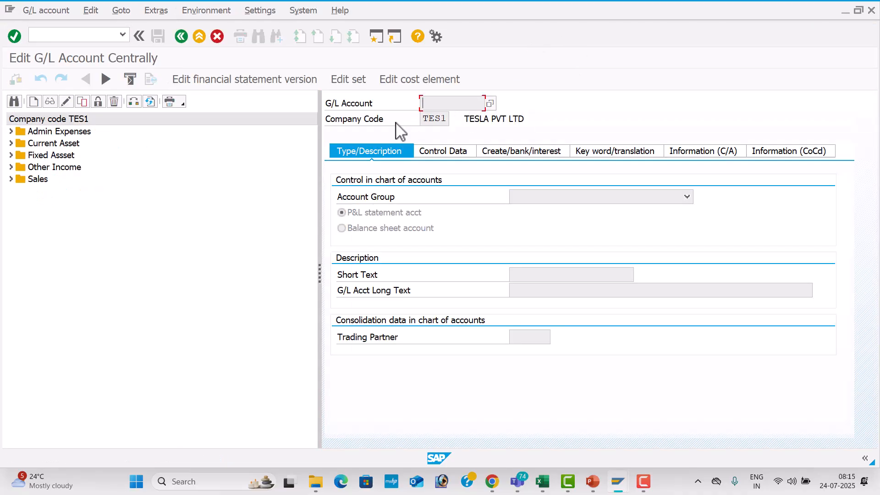
Expand the Admin Expenses, Current Asset, Fixed Assset, Other Income and Sales groups to view their G/L accounts.
{"action": "left_click", "coordinate": [12, 132]}
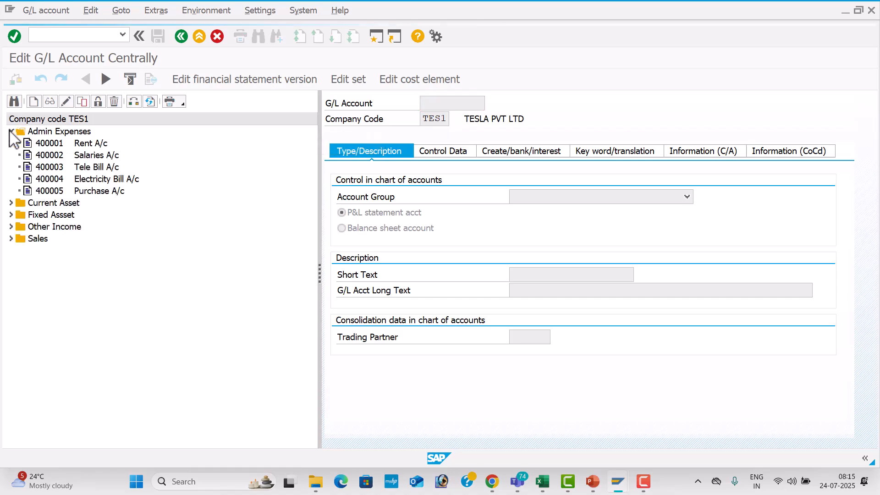
{"action": "left_click", "coordinate": [11, 202]}
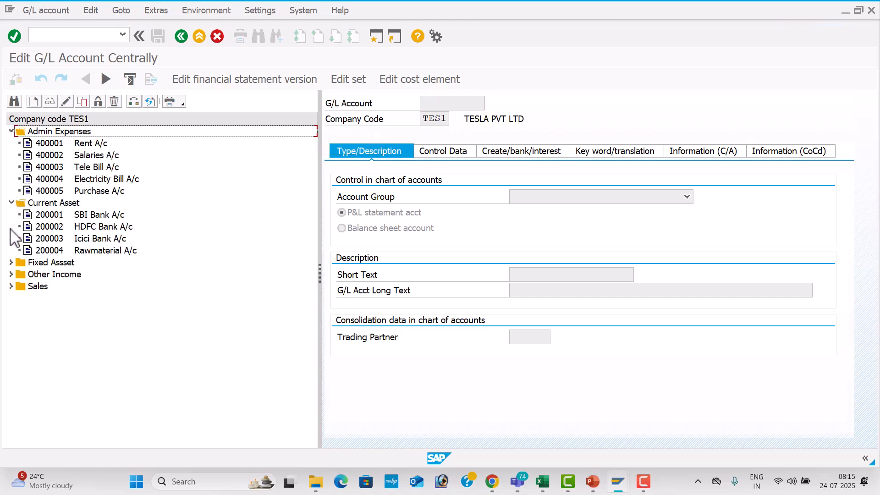
{"action": "left_click", "coordinate": [10, 262]}
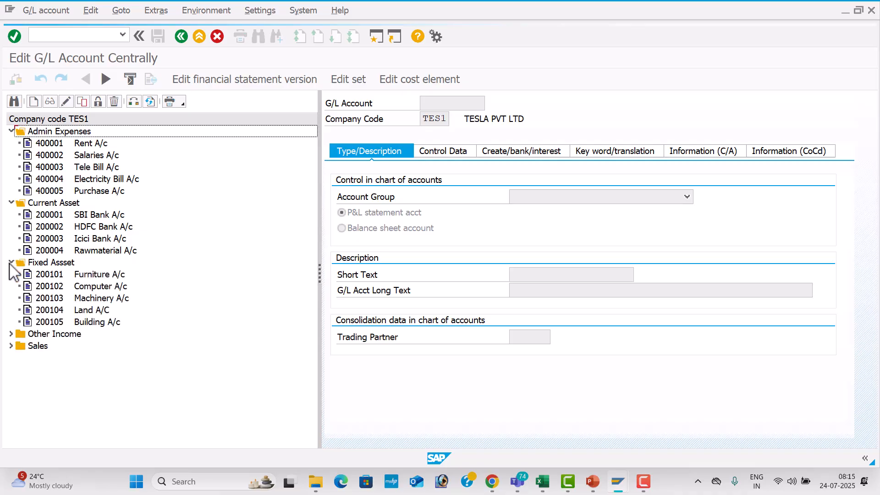
{"action": "left_click", "coordinate": [11, 334]}
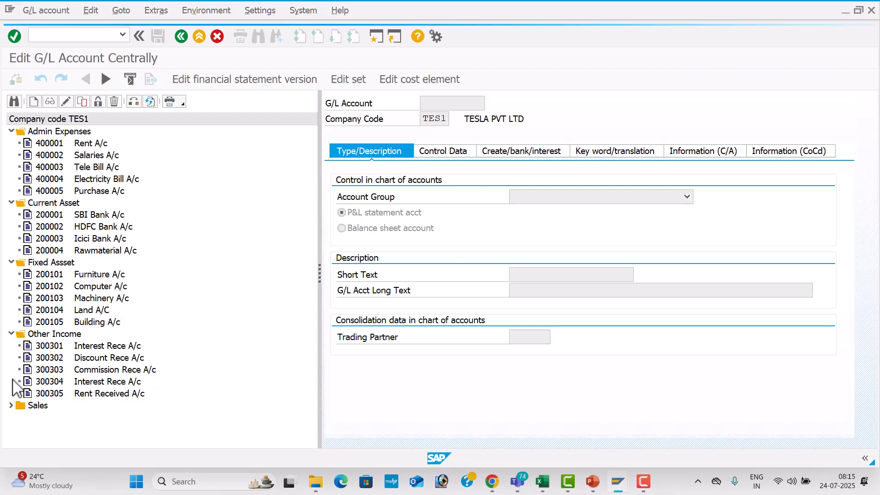
{"action": "left_click", "coordinate": [11, 405]}
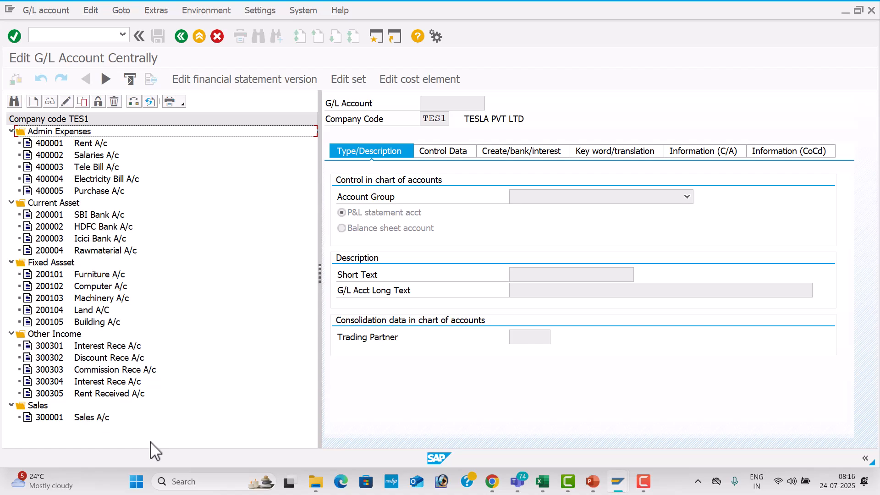
Open a new SAP GUI window and start transaction OB57 for assigning users to tolerance groups.
{"action": "left_click", "coordinate": [376, 37]}
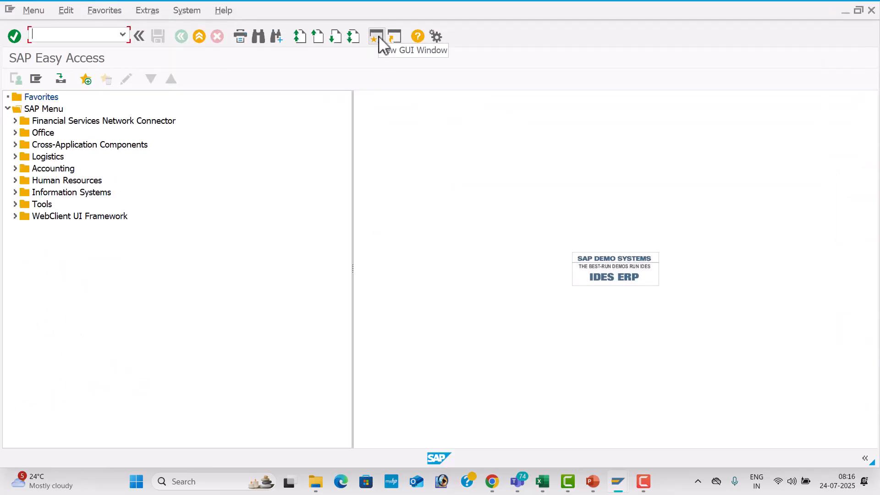
{"action": "key", "text": "alt+Tab"}
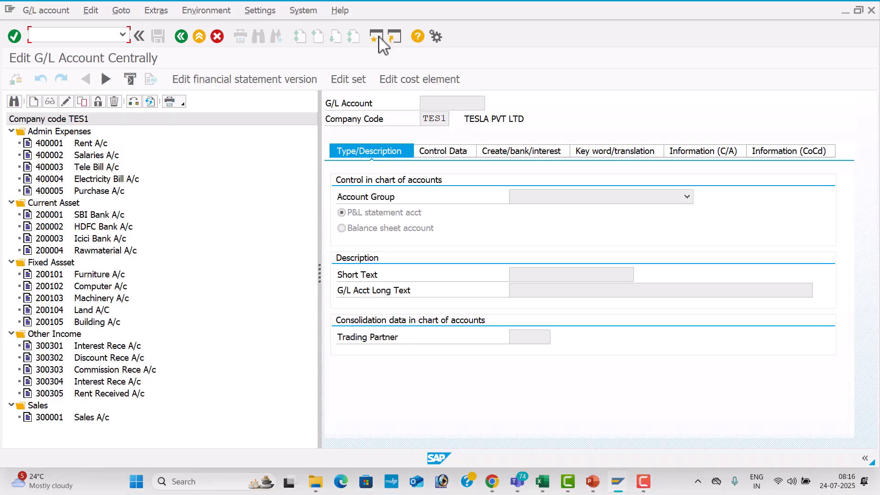
{"action": "key", "text": "alt+Tab"}
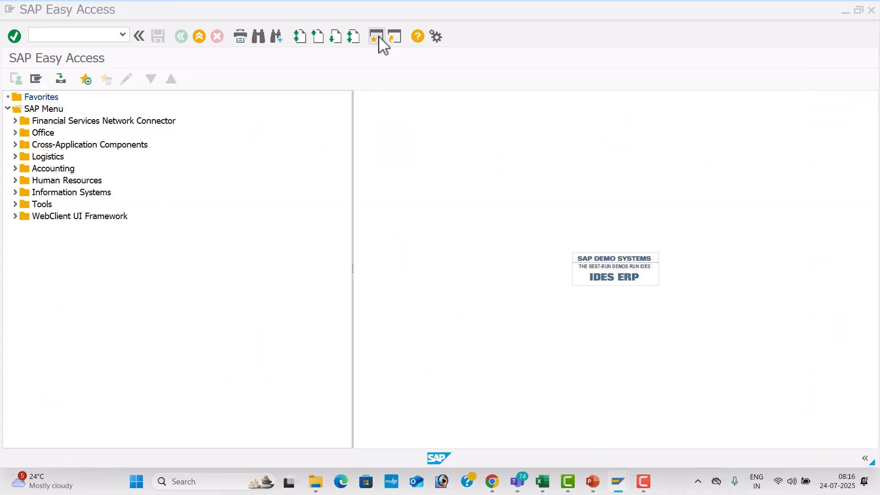
{"action": "type", "text": "OB"}
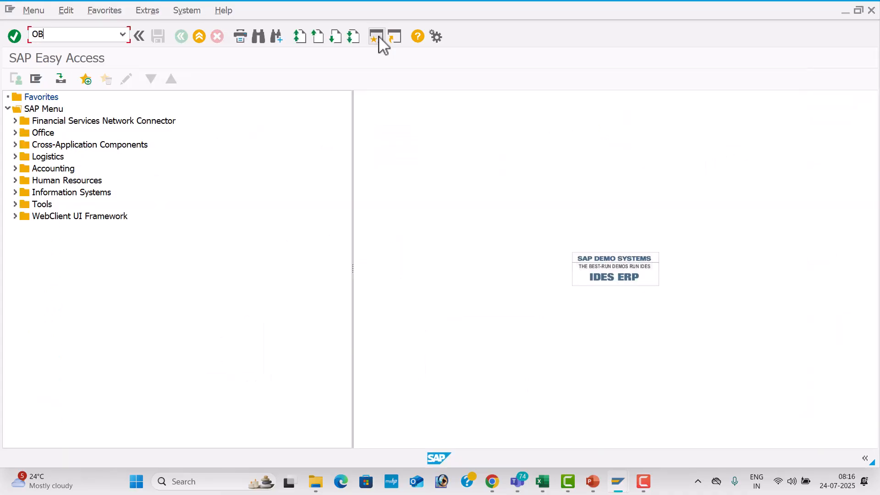
{"action": "type", "text": "57"}
{"action": "key", "text": "Return"}
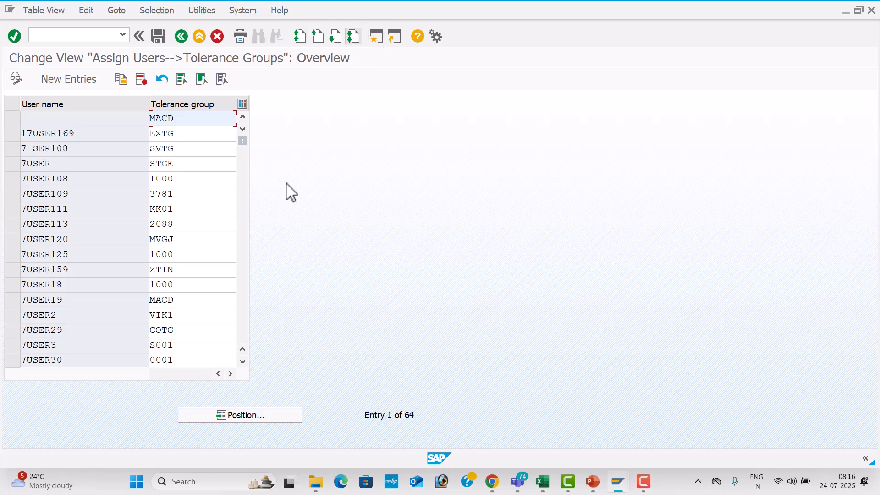
Position the user tolerance group list at the logged-on user's ID to check its assigned group.
{"action": "left_click", "coordinate": [258, 414]}
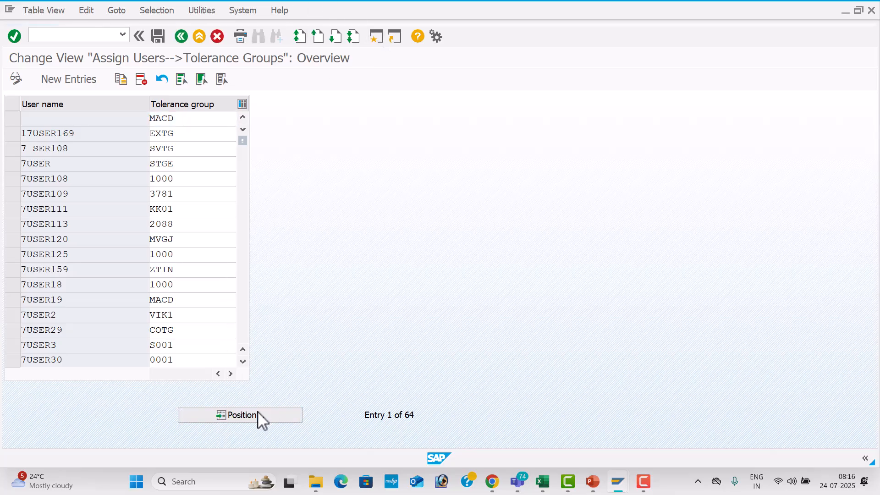
{"action": "key", "text": "Down"}
{"action": "key", "text": "Down"}
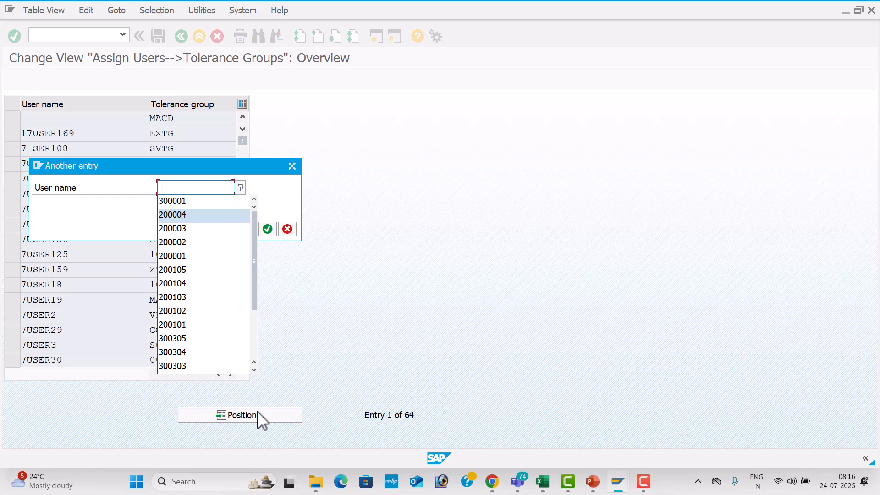
{"action": "type", "text": "F"}
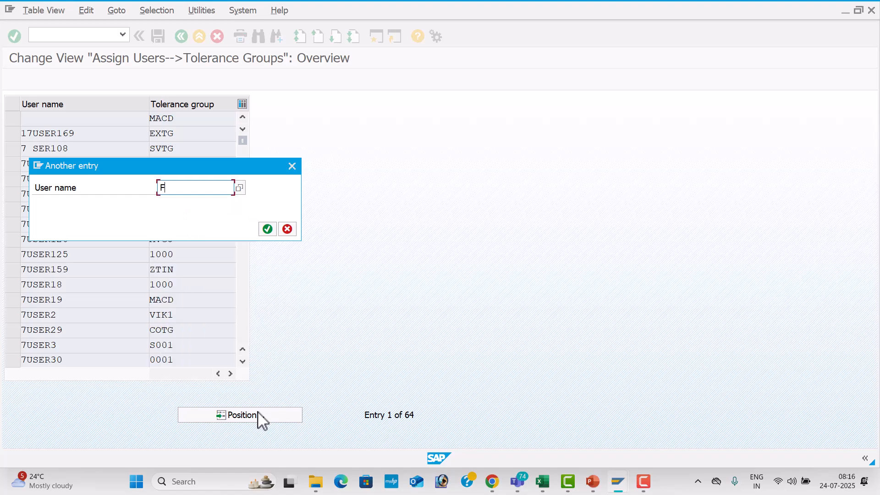
{"action": "key", "text": "BackSpace"}
{"action": "type", "text": "FIUSER42"}
{"action": "key", "text": "Return"}
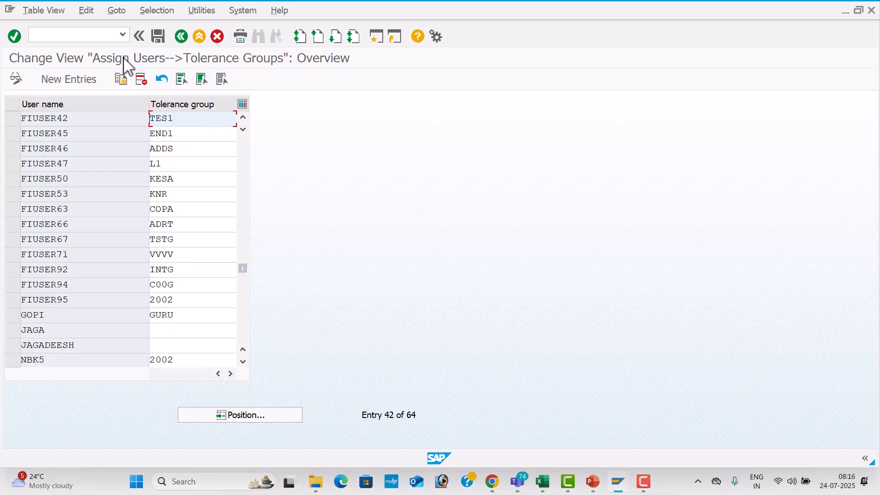
Leave the tolerance group view for SAP Easy Access with /n, and switch to the GL POSTING presentation.
{"action": "left_click", "coordinate": [80, 39]}
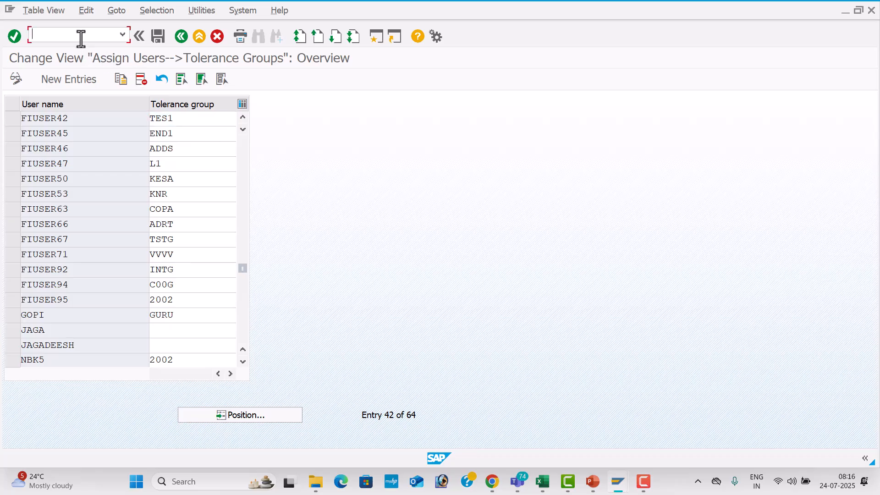
{"action": "type", "text": "/n"}
{"action": "key", "text": "Return"}
{"action": "key", "text": "alt+Tab"}
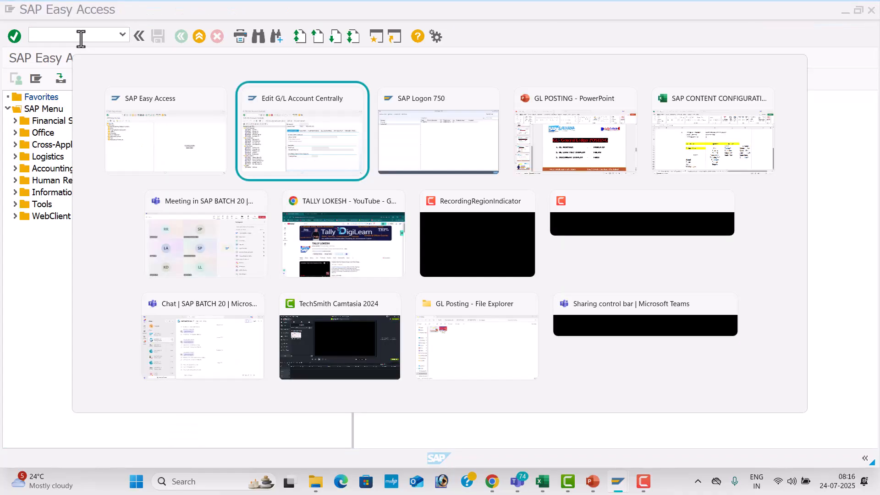
{"action": "key", "text": "alt+Tab"}
{"action": "key", "text": "alt+Tab"}
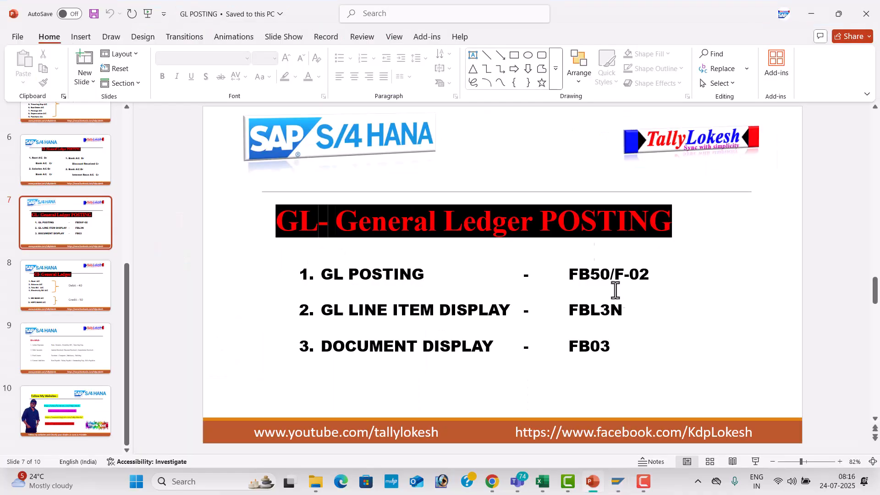
Return to the SAP Easy Access window and open the G/L document entry transaction FB50.
{"action": "left_click", "coordinate": [615, 281]}
{"action": "key", "text": "alt+Tab"}
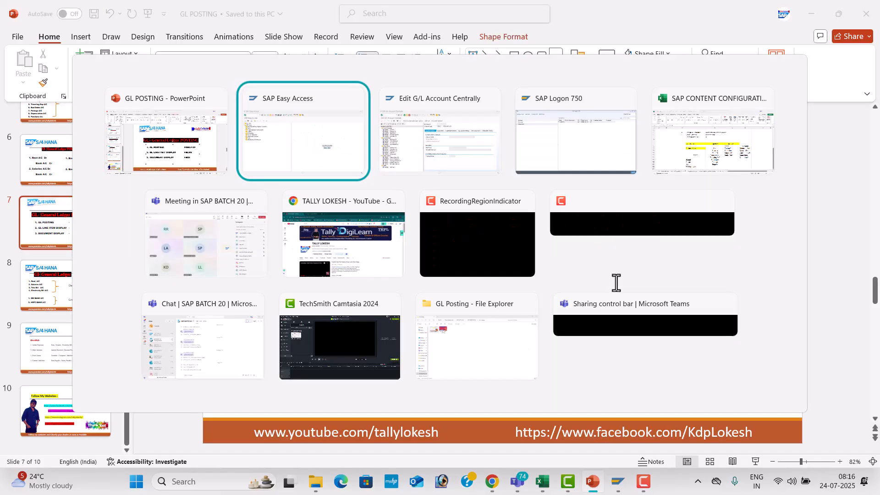
{"action": "type", "text": "FB50"}
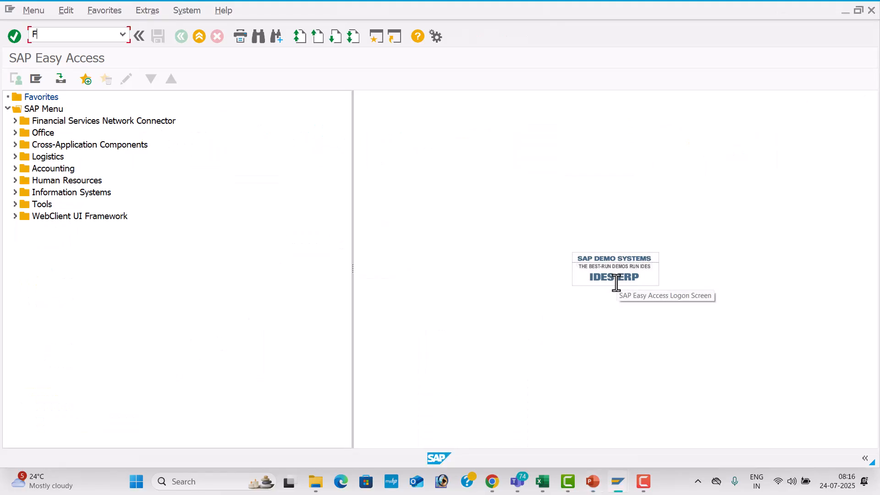
{"action": "key", "text": "Return"}
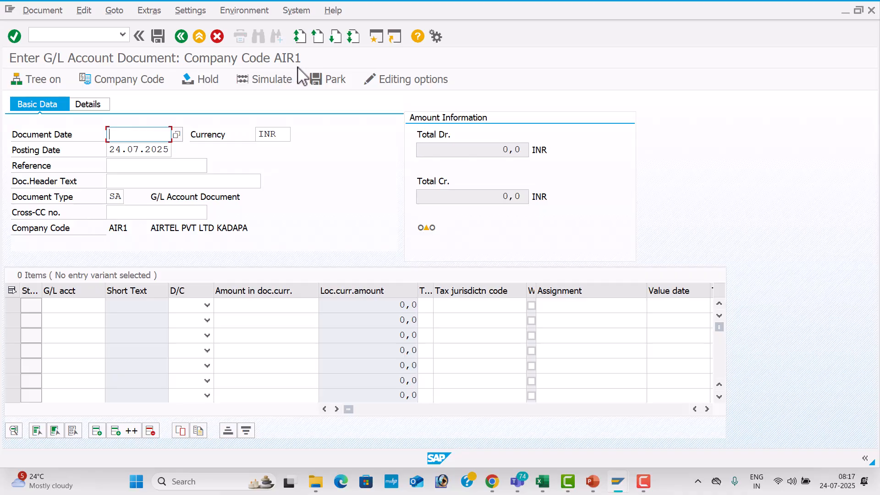
Change the company code of the G/L document entry to TES1.
{"action": "left_click", "coordinate": [144, 80]}
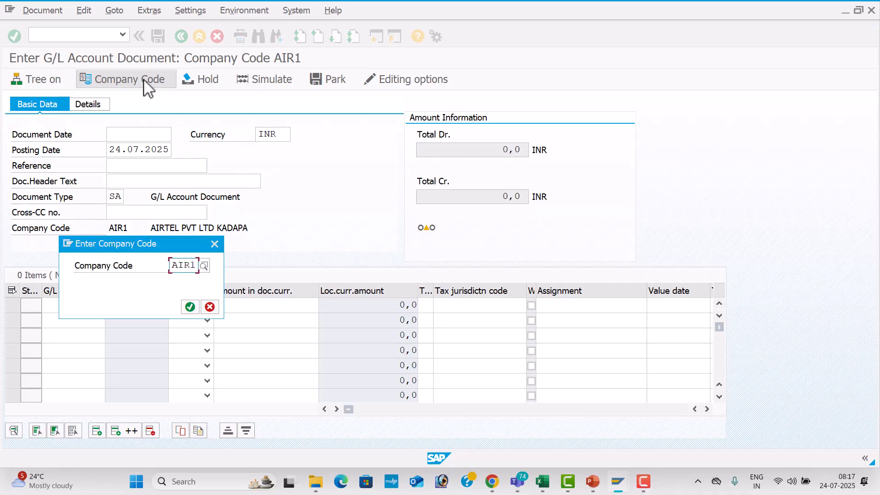
{"action": "type", "text": "TES"}
{"action": "key", "text": "Return"}
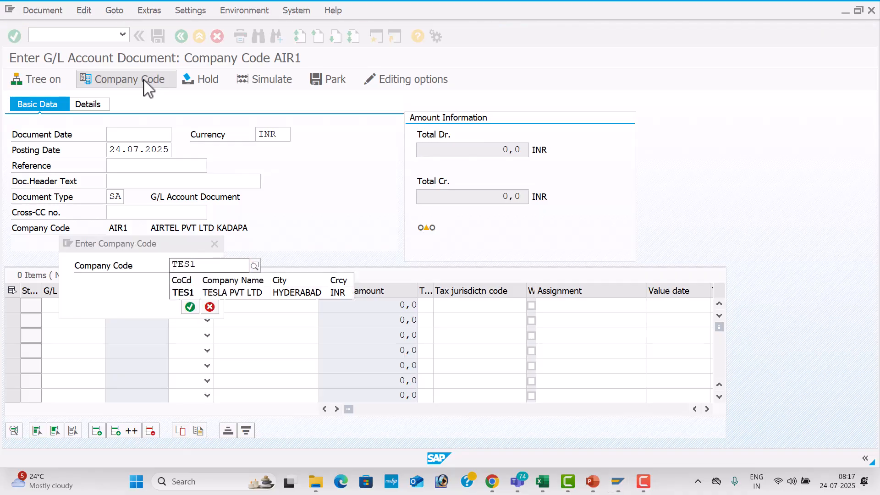
{"action": "key", "text": "Down"}
{"action": "key", "text": "Return"}
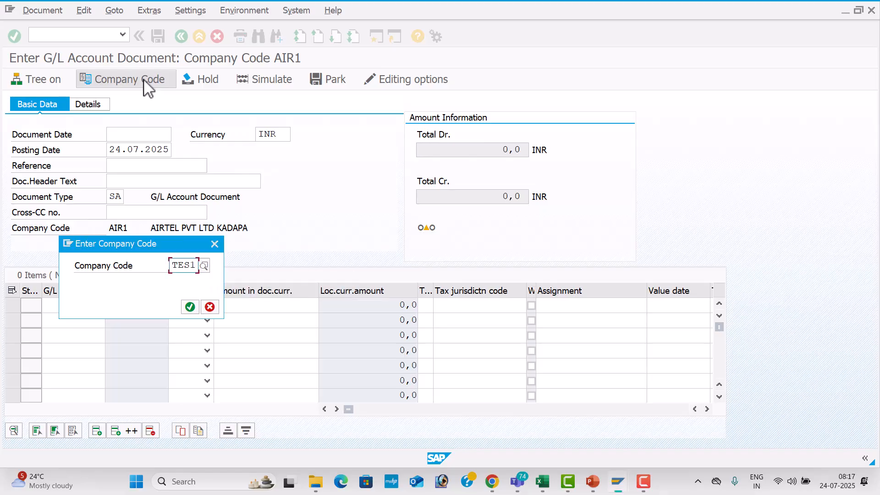
{"action": "key", "text": "Return"}
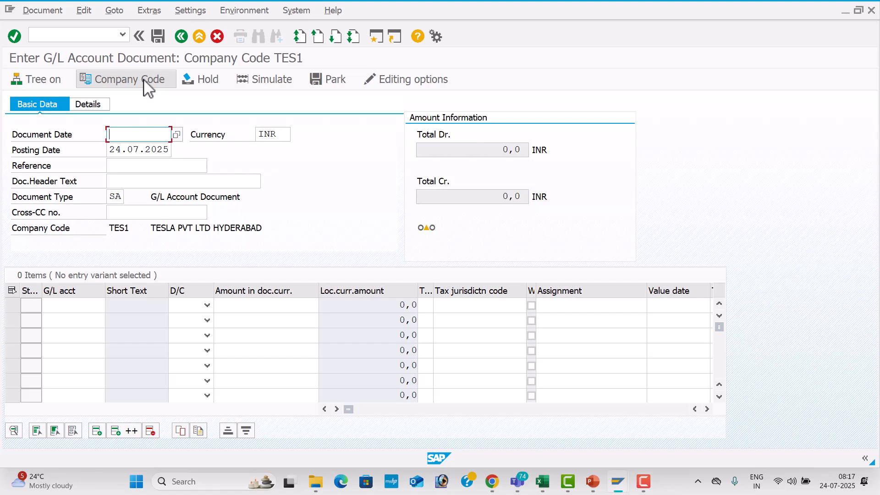
Enter 24.07.2025 as the document date, keeping the default currency and posting date.
{"action": "type", "text": "24"}
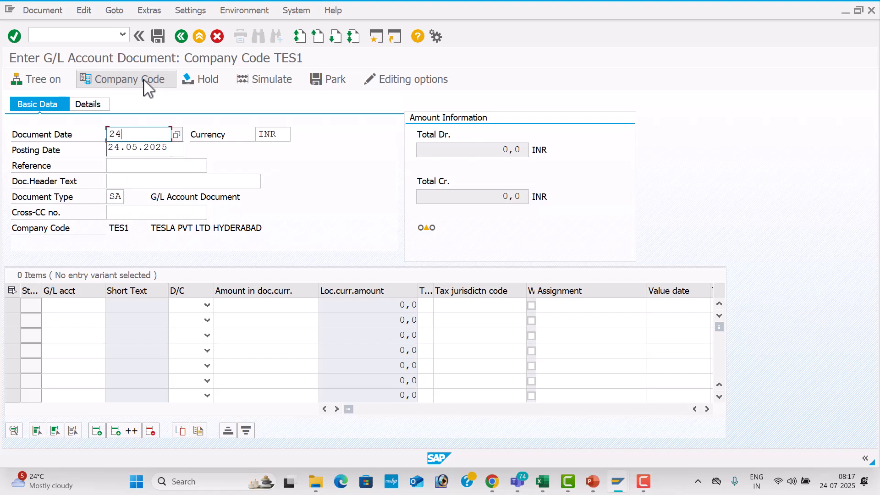
{"action": "type", "text": ".07."}
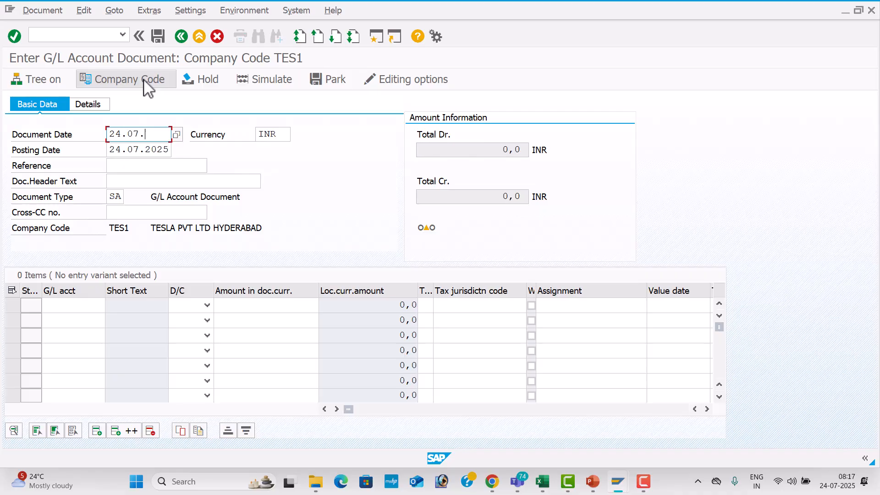
{"action": "type", "text": "2025"}
{"action": "key", "text": "Tab"}
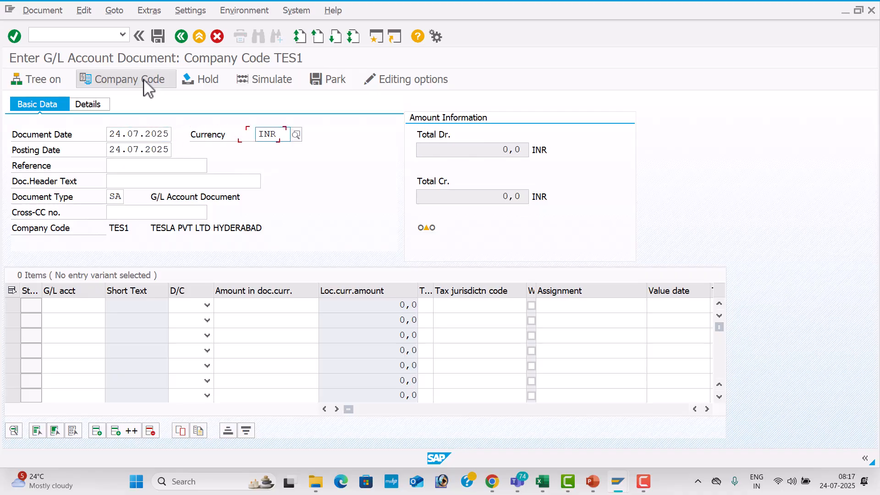
{"action": "key", "text": "Tab"}
{"action": "key", "text": "Tab"}
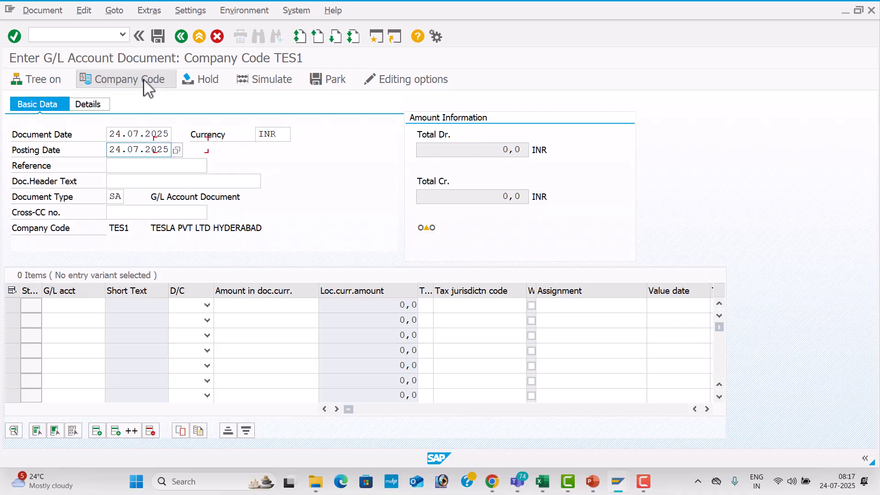
Enter 001 as the document reference and RENT A/C as the document header text.
{"action": "type", "text": "001"}
{"action": "key", "text": "Tab"}
{"action": "type", "text": "R"}
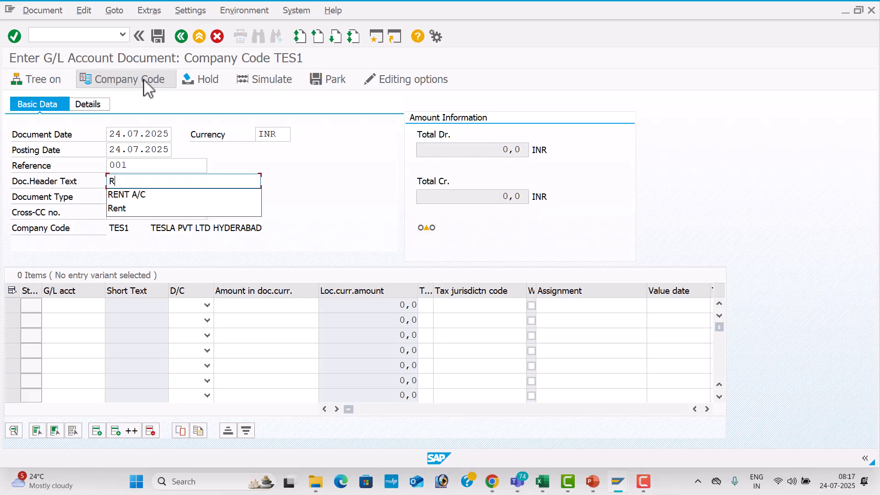
{"action": "key", "text": "Down"}
{"action": "key", "text": "Tab"}
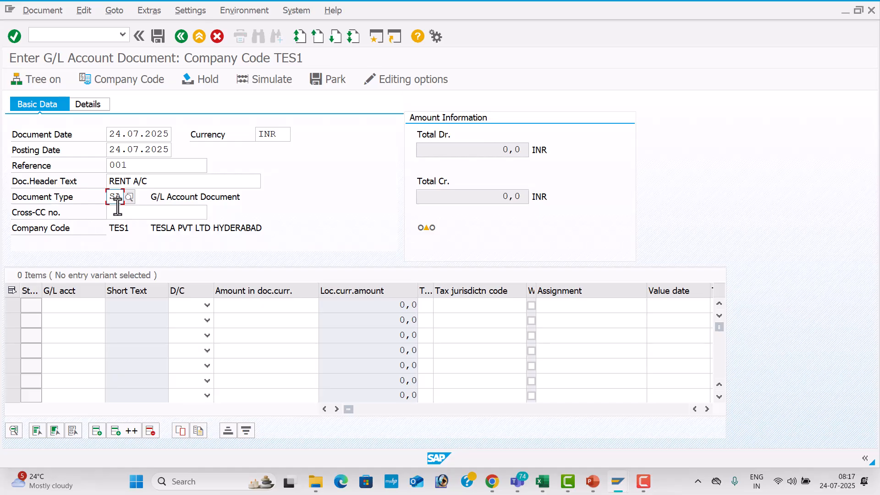
Review the reference, header text and cross-company fields, the document and local currency amount columns, and the first line's G/L account.
{"action": "left_click", "coordinate": [161, 165]}
{"action": "left_click", "coordinate": [179, 179]}
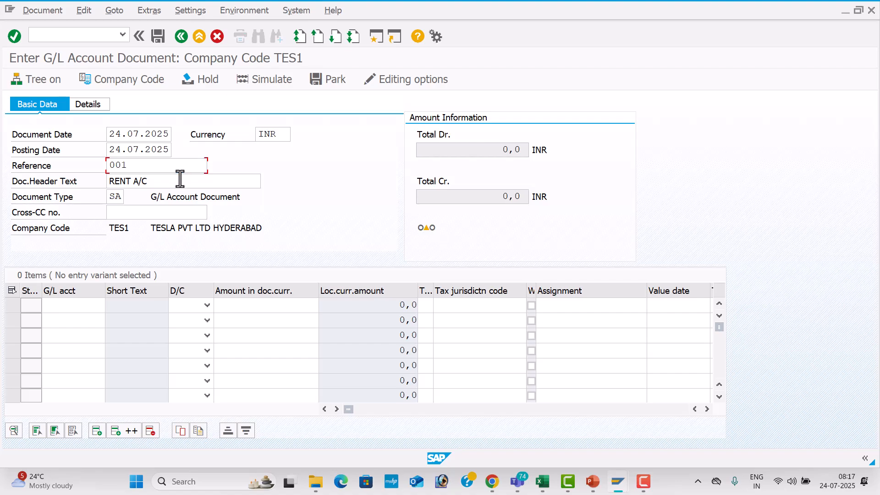
{"action": "left_click", "coordinate": [170, 212]}
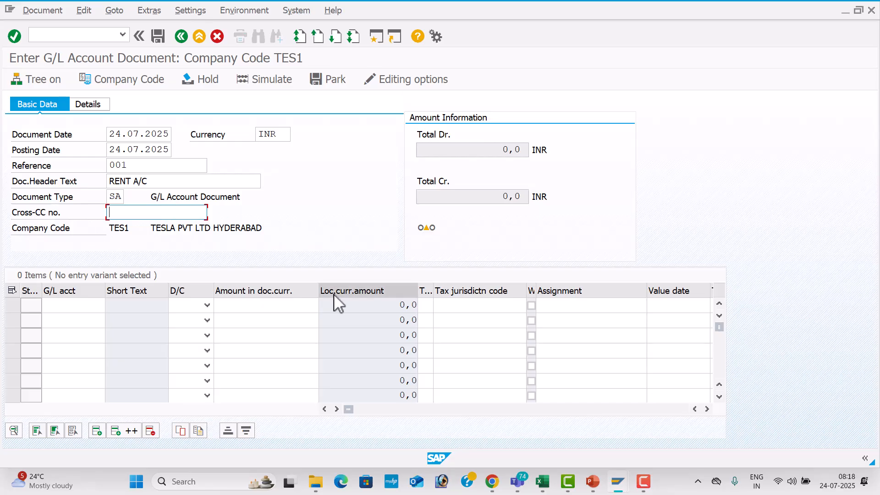
{"action": "left_click", "coordinate": [299, 312]}
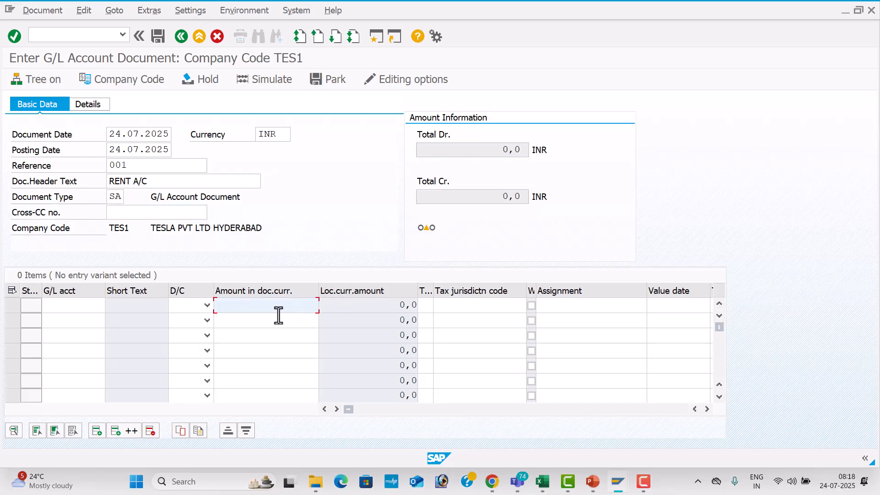
{"action": "left_click", "coordinate": [344, 307]}
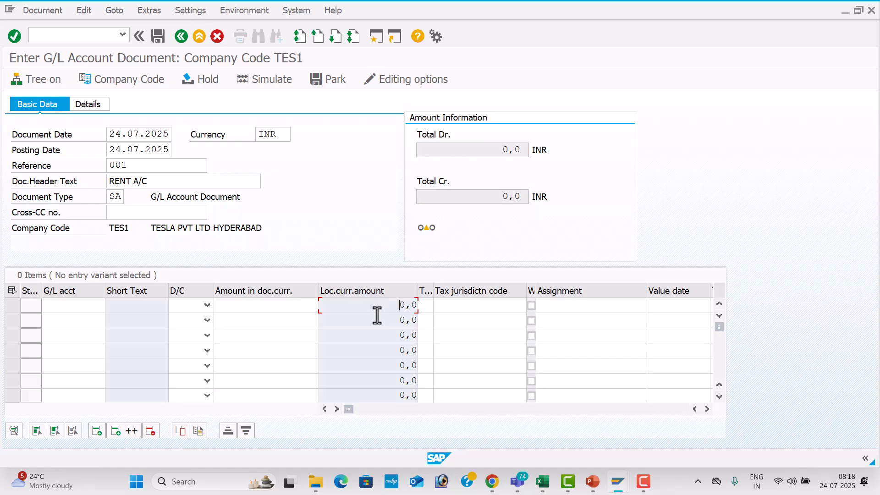
{"action": "left_click", "coordinate": [291, 302]}
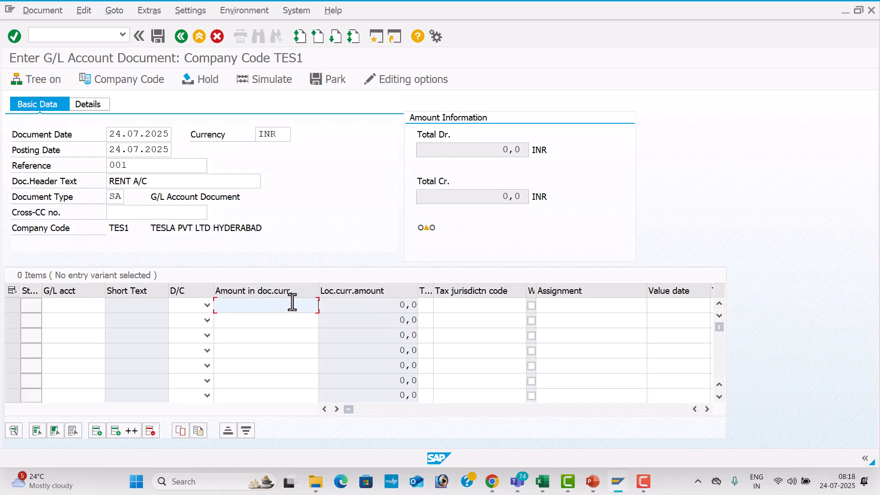
{"action": "left_click", "coordinate": [282, 321]}
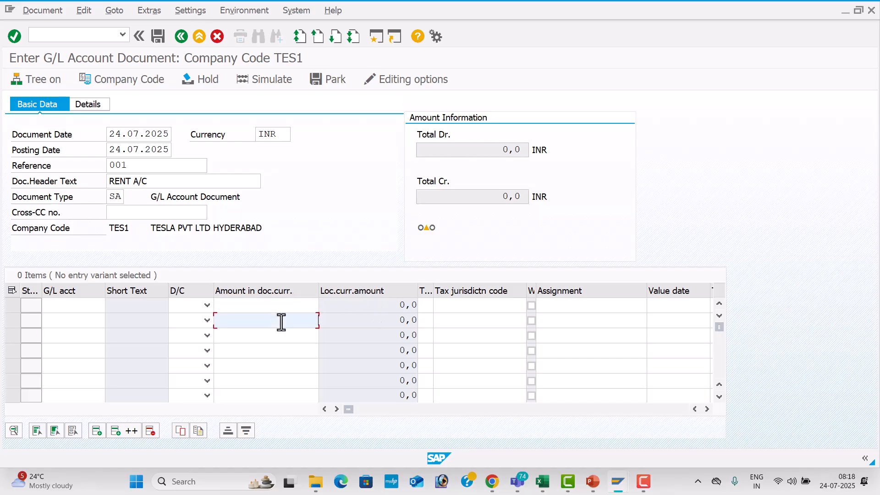
{"action": "left_click", "coordinate": [89, 307]}
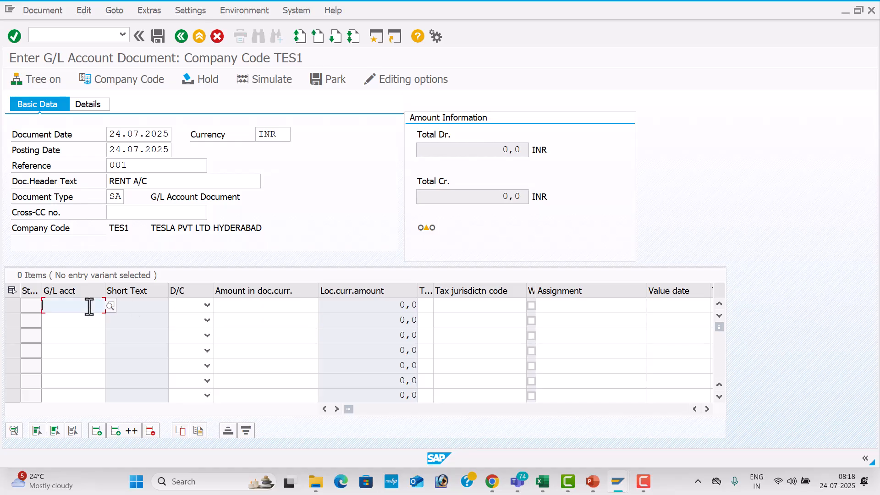
Check the Debit 40 / Credit 50 slide in the GL POSTING presentation and the TES1 G/L account list, and return to the document entry.
{"action": "key", "text": "alt+Tab"}
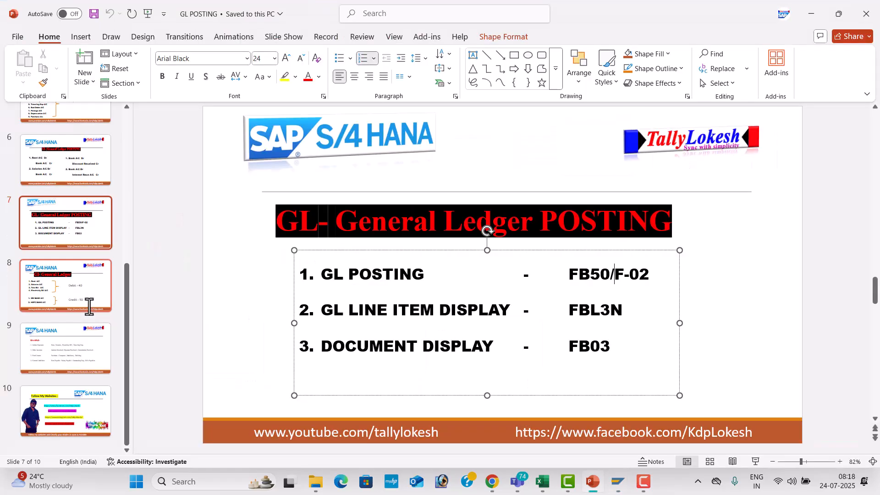
{"action": "left_click", "coordinate": [727, 291]}
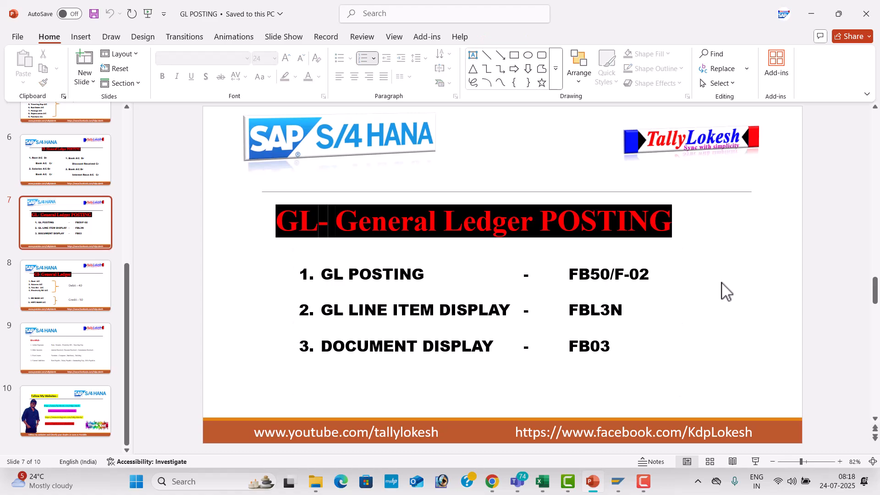
{"action": "scroll", "coordinate": [727, 291], "scroll_direction": "down", "scroll_amount": 1}
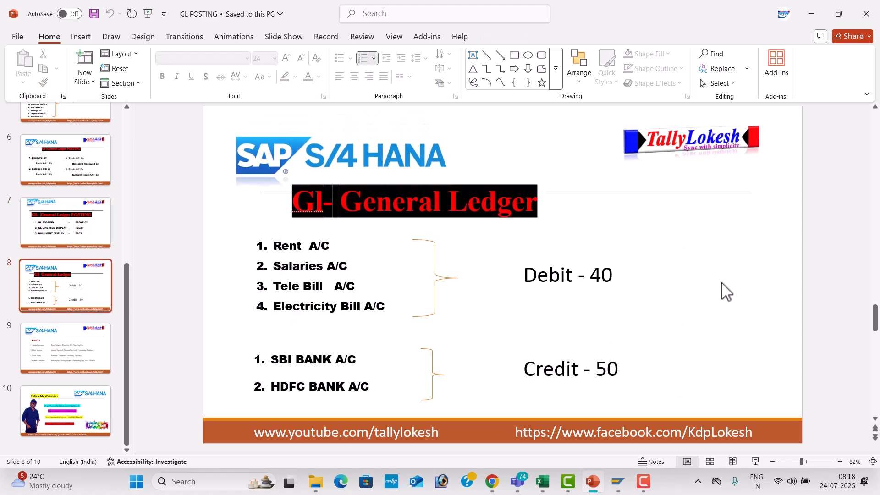
{"action": "key", "text": "alt+Tab"}
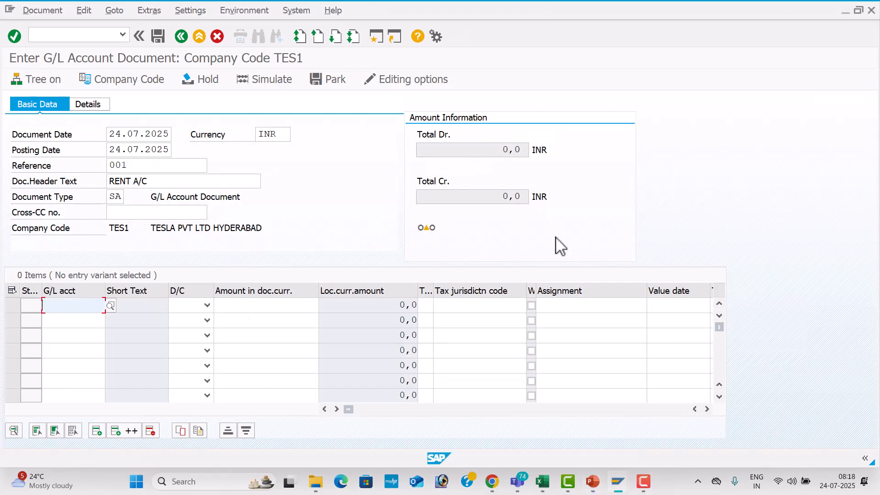
{"action": "key", "text": "alt+Tab"}
{"action": "key", "text": "alt+Tab"}
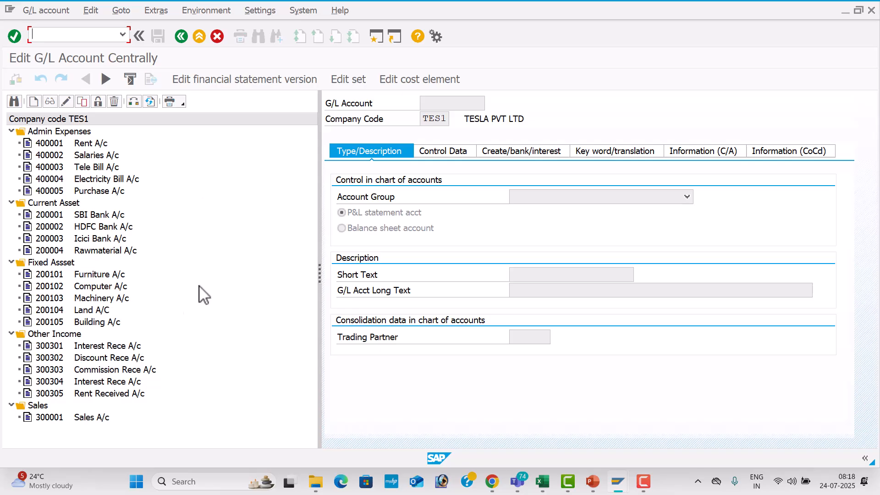
{"action": "key", "text": "alt+Tab"}
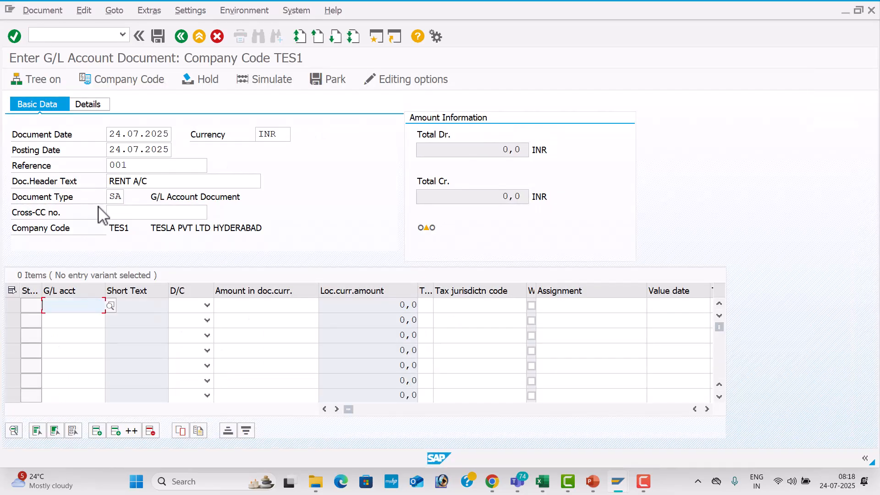
Fill the first line item with the Rent A/c G/L account as a debit of 10000.
{"action": "left_click", "coordinate": [111, 307]}
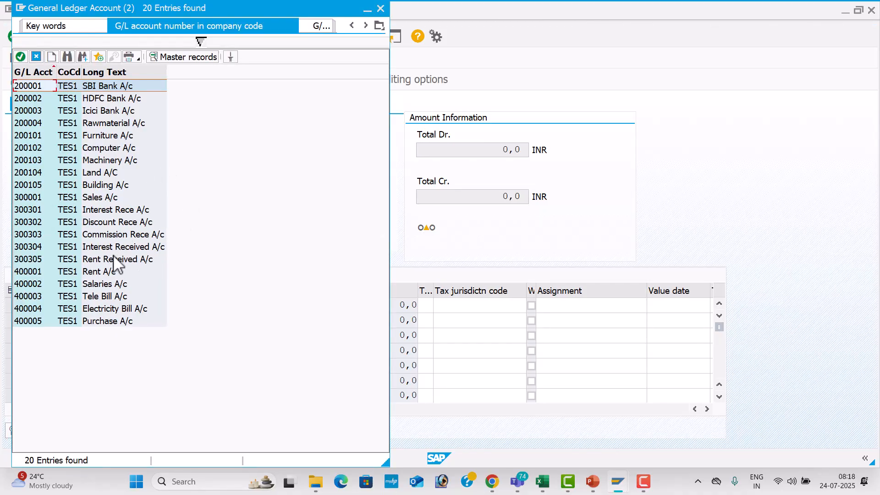
{"action": "left_click", "coordinate": [113, 271]}
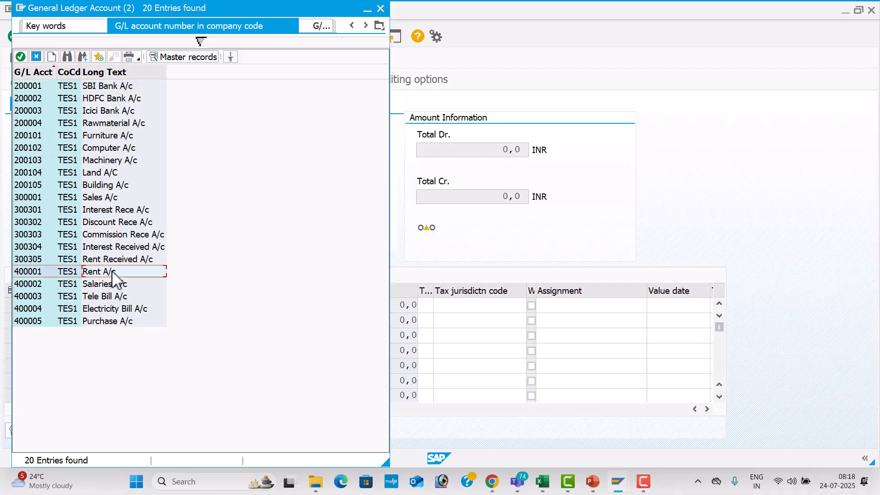
{"action": "double_click", "coordinate": [112, 272]}
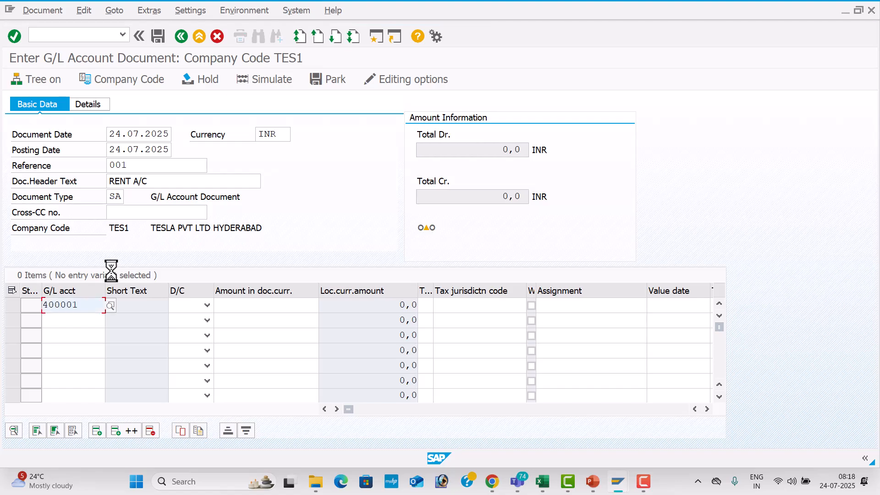
{"action": "key", "text": "Tab"}
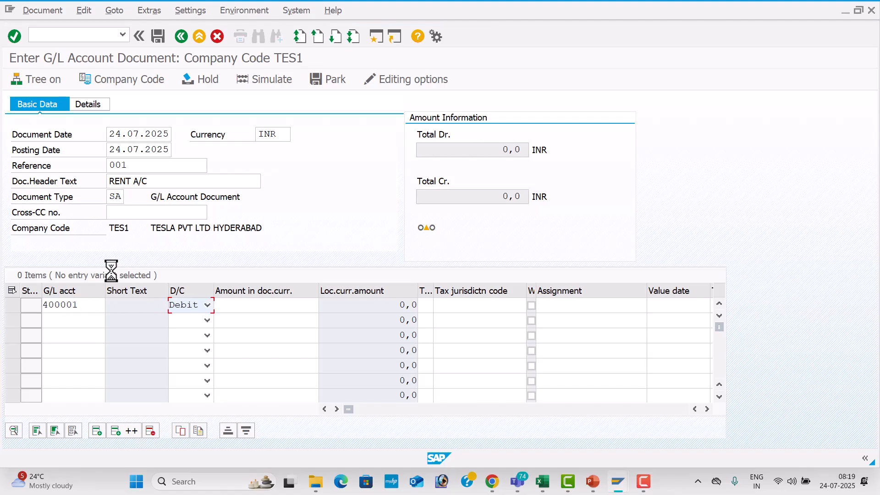
{"action": "key", "text": "Tab"}
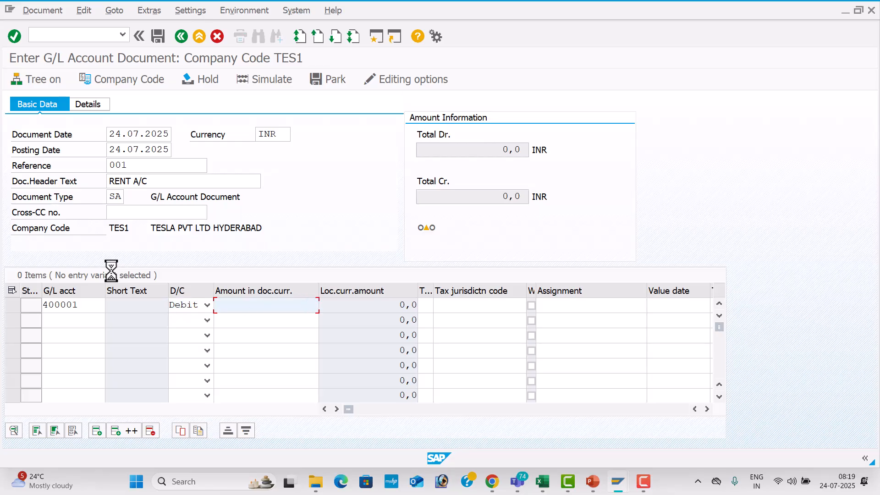
{"action": "type", "text": "1"}
{"action": "key", "text": "Down"}
{"action": "key", "text": "Tab"}
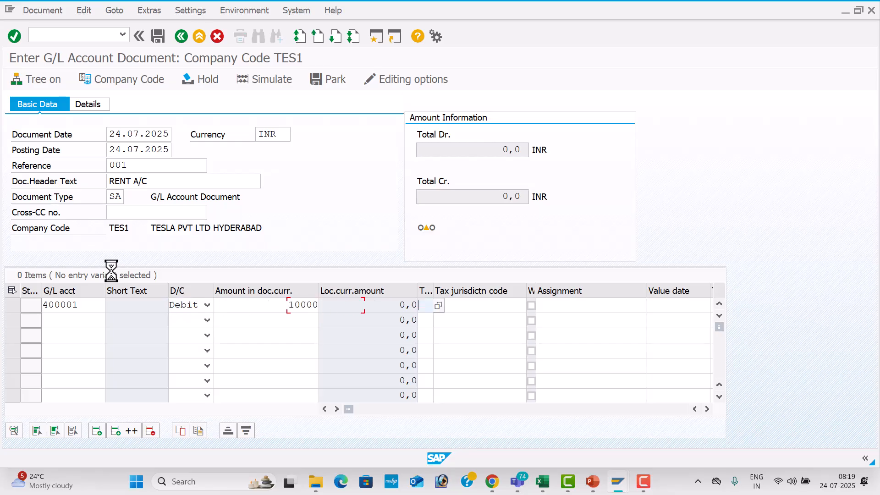
Add the value date 24.07.2025 and the text Rent A/c to the rent line item.
{"action": "key", "text": "Tab"}
{"action": "key", "text": "Tab"}
{"action": "key", "text": "Tab"}
{"action": "key", "text": "Tab"}
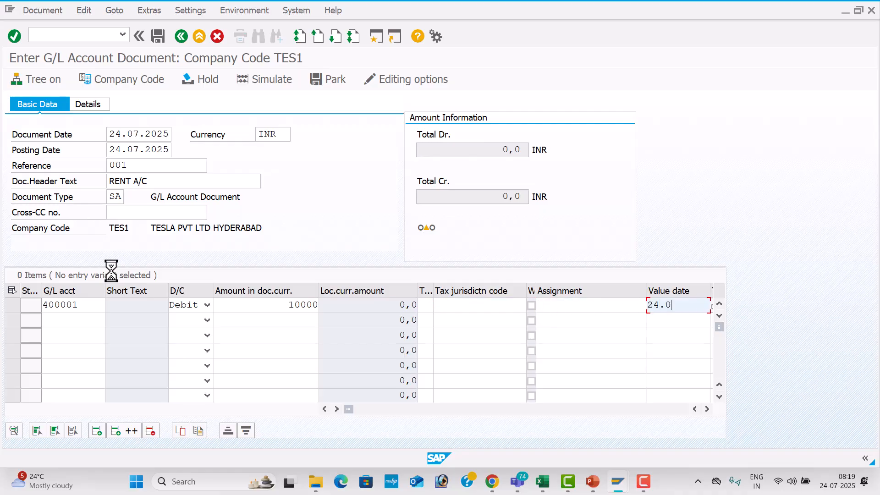
{"action": "key", "text": "Tab"}
{"action": "key", "text": "Down"}
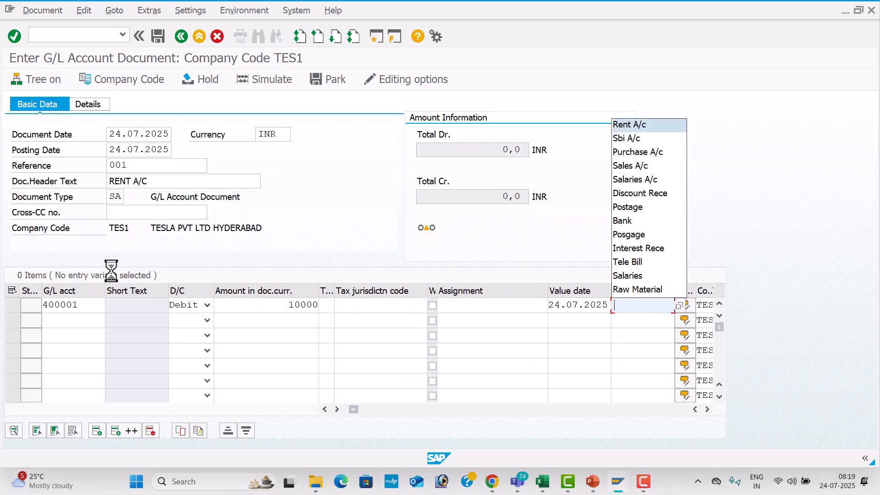
{"action": "key", "text": "Tab"}
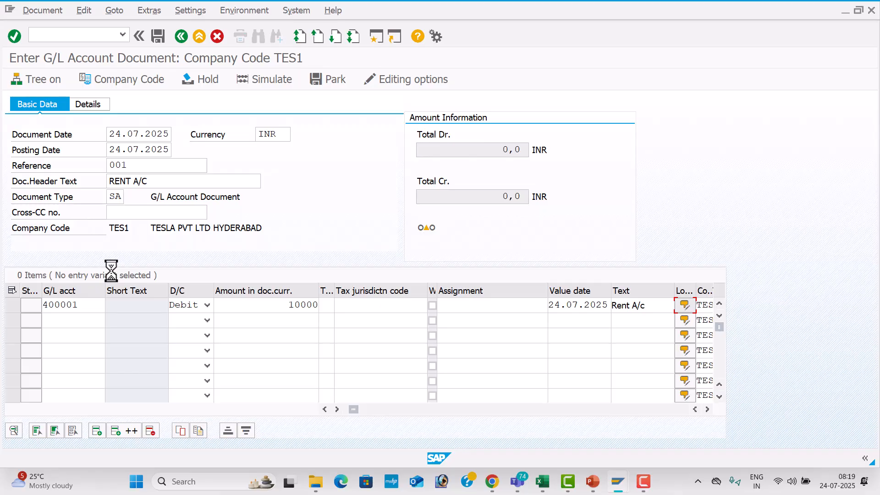
Look through the rent line's remaining columns, including cost center, order, sales order and plant, and go to the second line's G/L account.
{"action": "key", "text": "Tab"}
{"action": "key", "text": "Tab"}
{"action": "key", "text": "Tab"}
{"action": "key", "text": "Tab"}
{"action": "key", "text": "Tab"}
{"action": "key", "text": "Tab"}
{"action": "key", "text": "Tab"}
{"action": "key", "text": "Tab"}
{"action": "key", "text": "Tab"}
{"action": "key", "text": "Tab"}
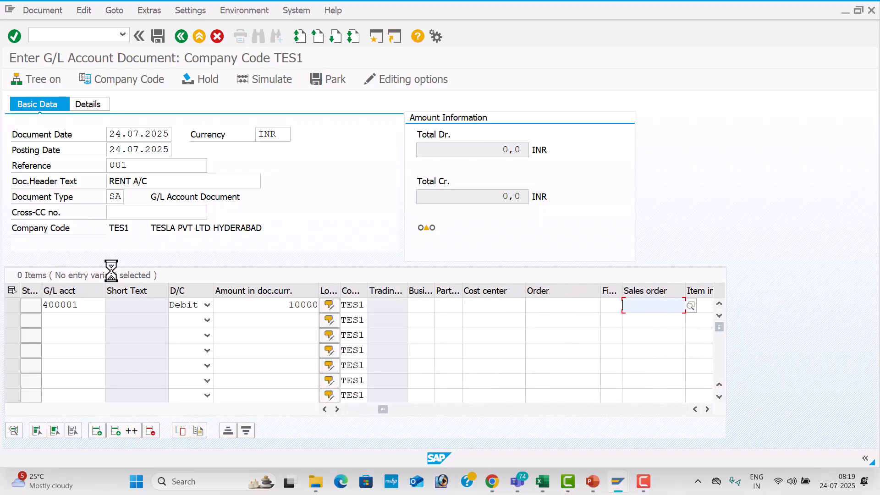
{"action": "key", "text": "Tab"}
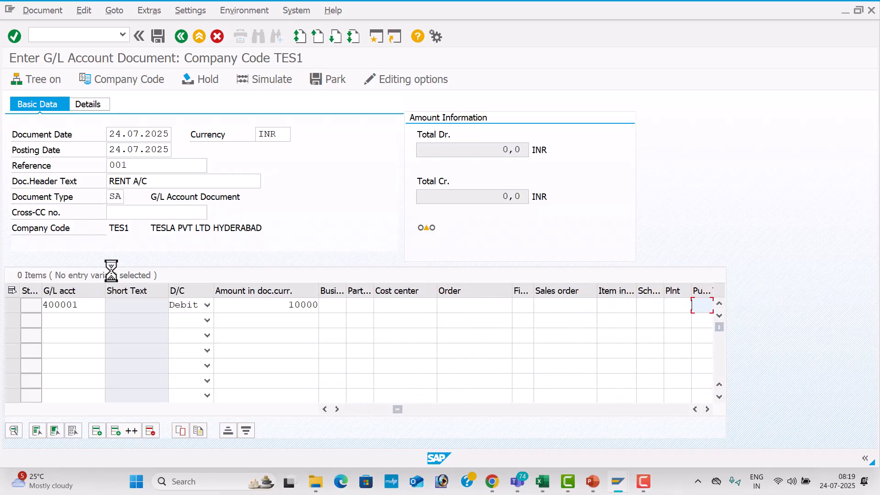
{"action": "left_click", "coordinate": [76, 322]}
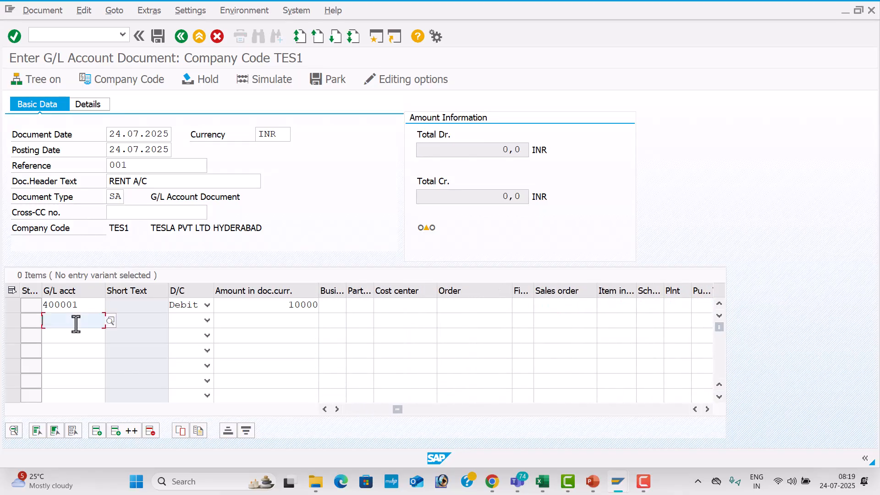
Fill the second line item with the SBI Bank A/c G/L account as a credit of 10000.
{"action": "left_click", "coordinate": [110, 320]}
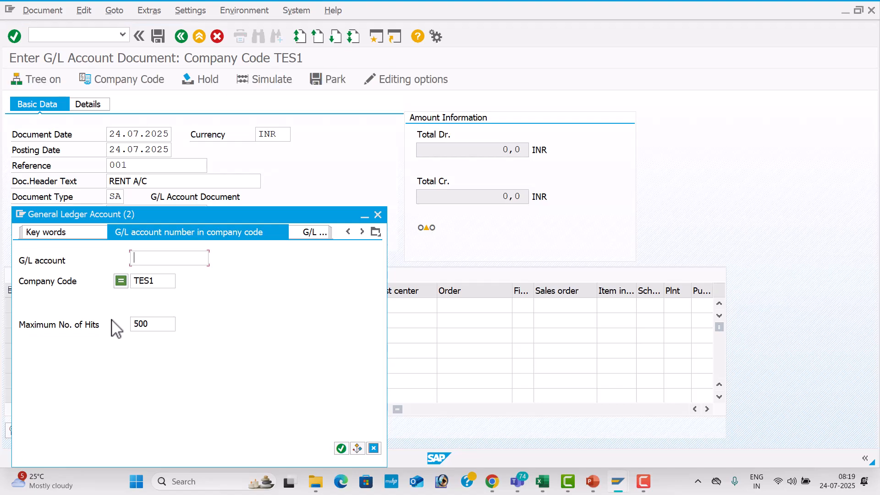
{"action": "key", "text": "Return"}
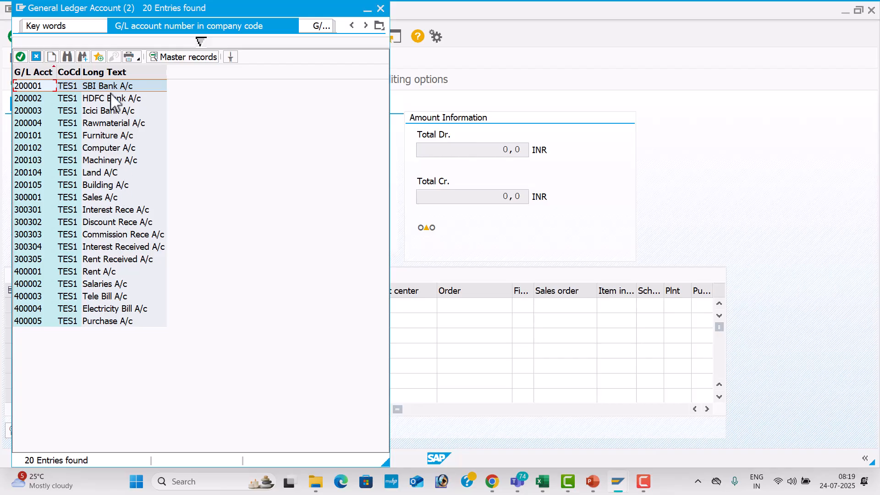
{"action": "double_click", "coordinate": [126, 86]}
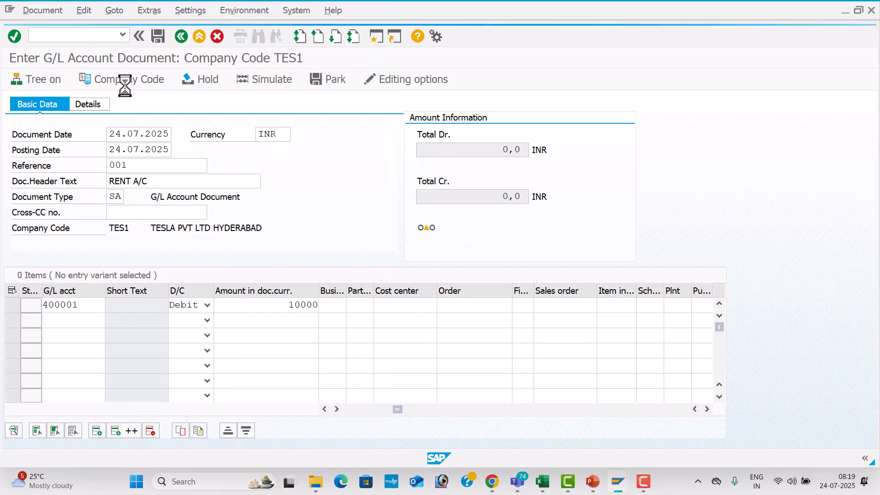
{"action": "key", "text": "Tab"}
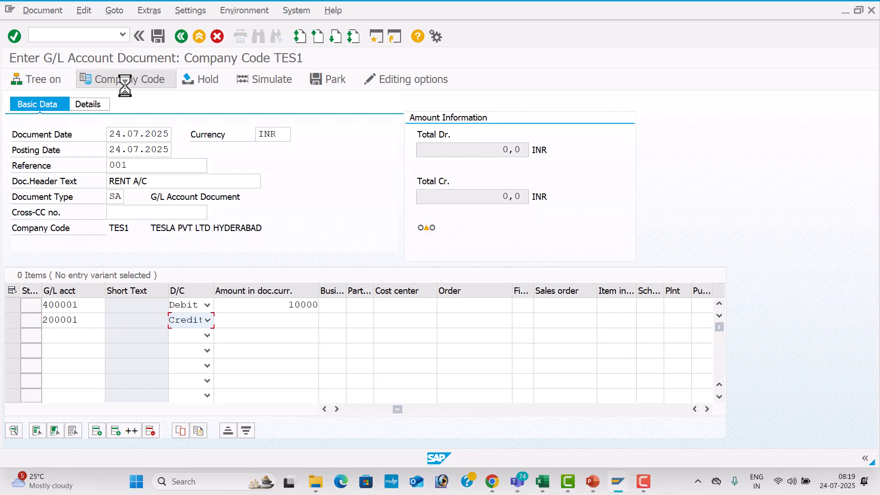
{"action": "left_click", "coordinate": [208, 320]}
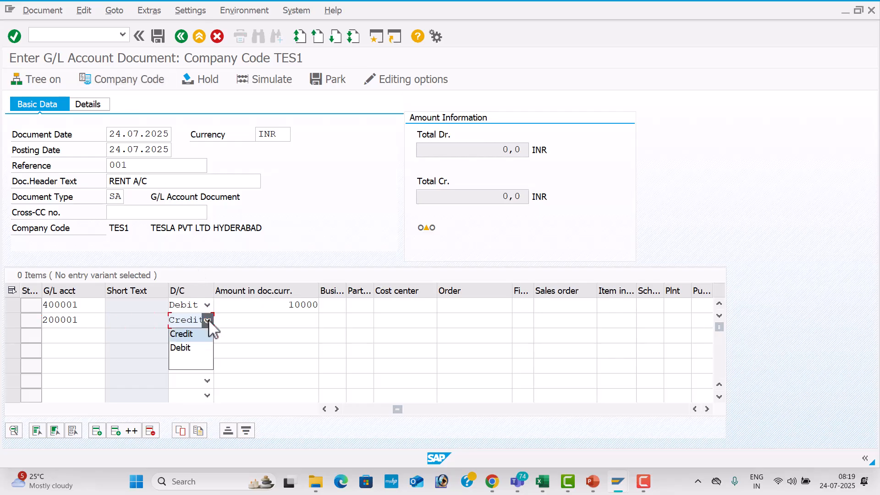
{"action": "left_click", "coordinate": [208, 305]}
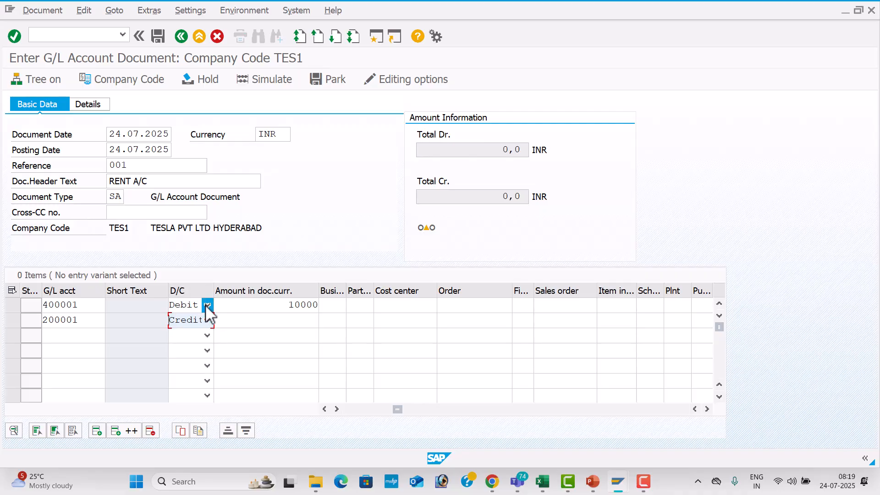
{"action": "left_click", "coordinate": [208, 305]}
{"action": "left_click", "coordinate": [249, 339]}
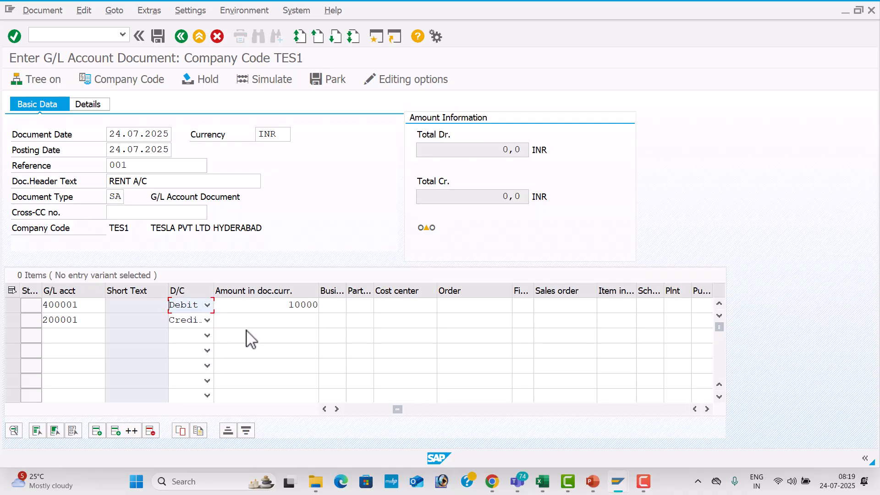
{"action": "left_click", "coordinate": [282, 321]}
{"action": "key", "text": "Down"}
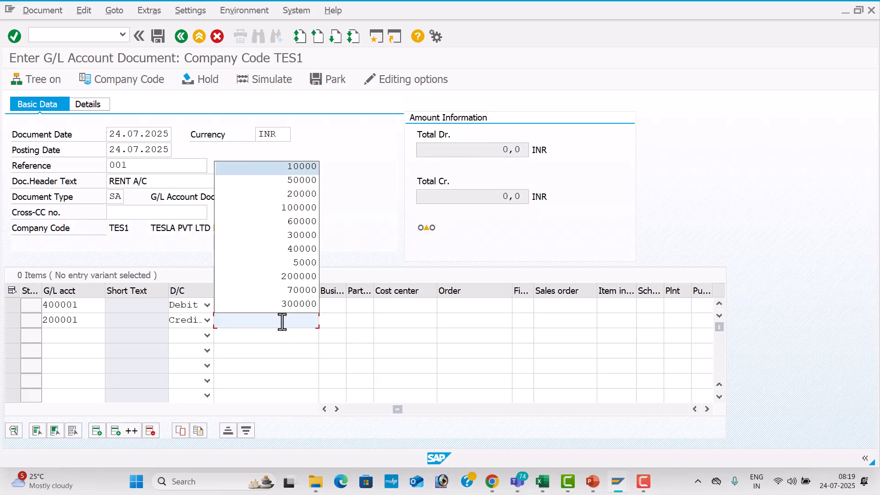
{"action": "key", "text": "Return"}
Add the value date 24.07.2025 and the text Sbi A/c to the SBI Bank line item.
{"action": "key", "text": "Tab"}
{"action": "key", "text": "Tab"}
{"action": "key", "text": "Tab"}
{"action": "key", "text": "Tab"}
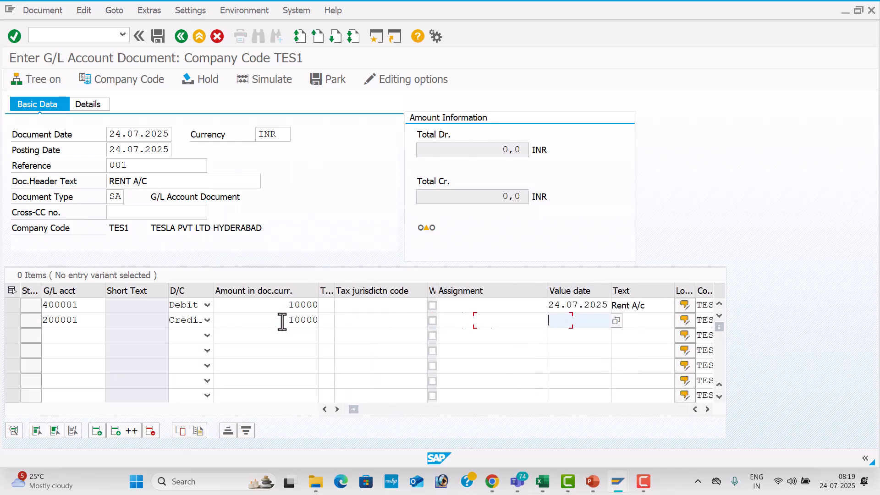
{"action": "key", "text": "Down"}
{"action": "key", "text": "Return"}
{"action": "key", "text": "Tab"}
{"action": "key", "text": "Down"}
{"action": "key", "text": "Down"}
{"action": "key", "text": "Return"}
{"action": "key", "text": "Tab"}
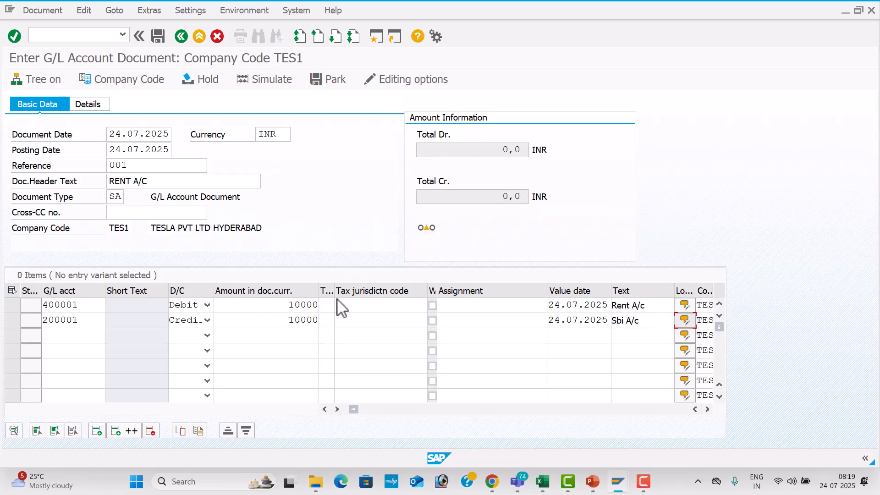
Confirm the two line items, closing the long text dialog without an entry, and simulate and post the rent document.
{"action": "key", "text": "Return"}
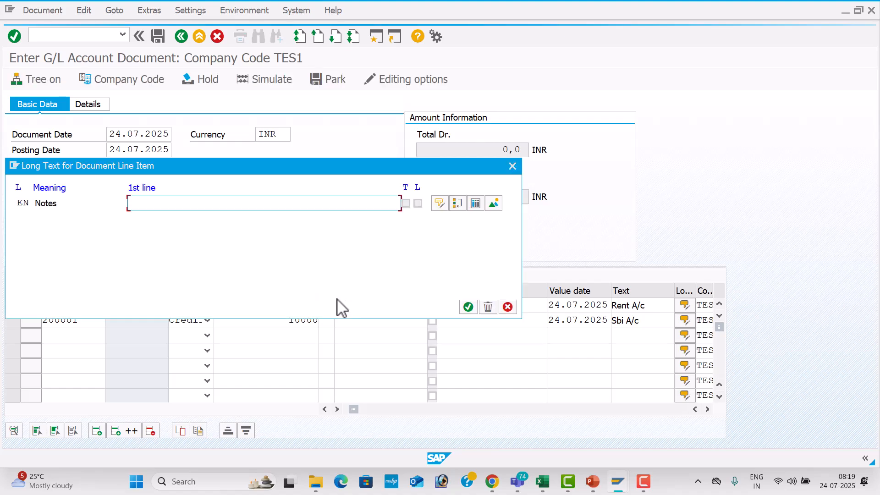
{"action": "left_click", "coordinate": [512, 166]}
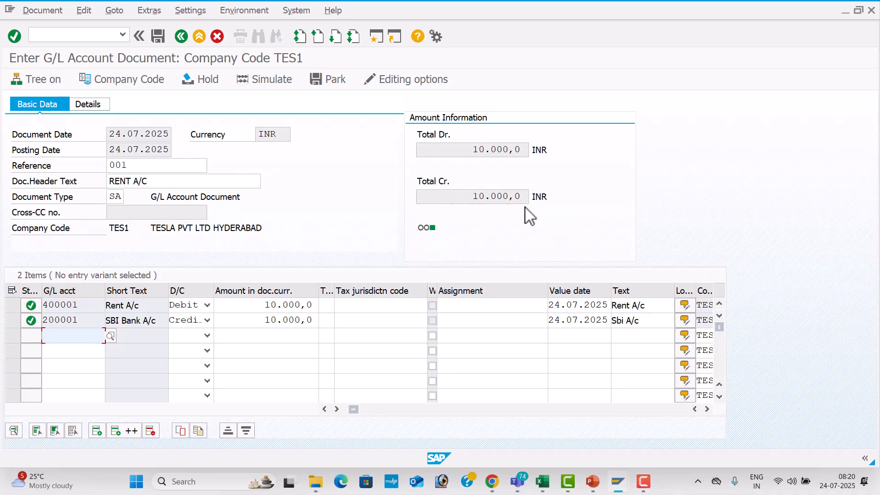
{"action": "left_click", "coordinate": [282, 78]}
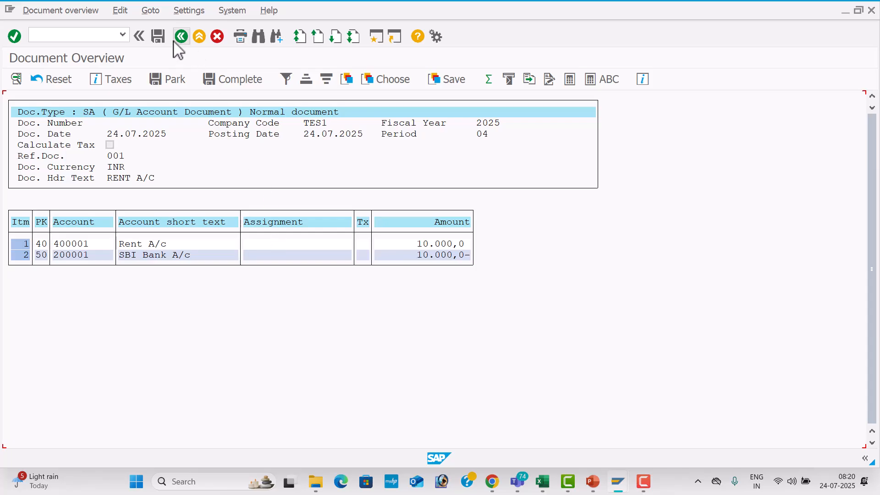
{"action": "left_click", "coordinate": [158, 36]}
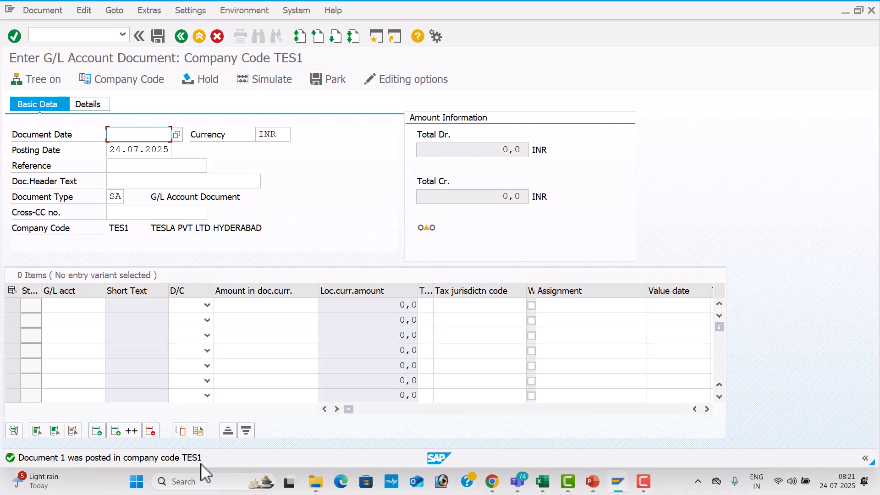
Fill the new document's header with document date 24.07.2025, reference 002 and header text RENT A/C.
{"action": "key", "text": "BackSpace"}
{"action": "key", "text": "Down"}
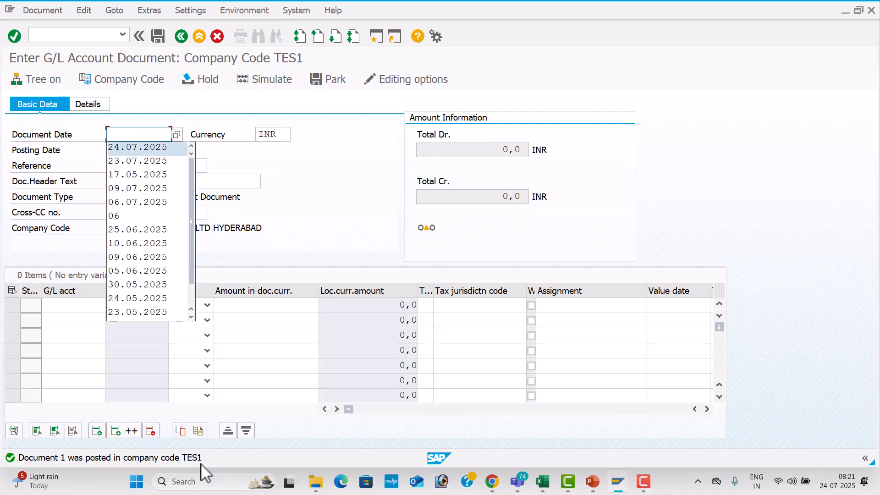
{"action": "key", "text": "Return"}
{"action": "key", "text": "Tab"}
{"action": "key", "text": "Tab"}
{"action": "type", "text": "002"}
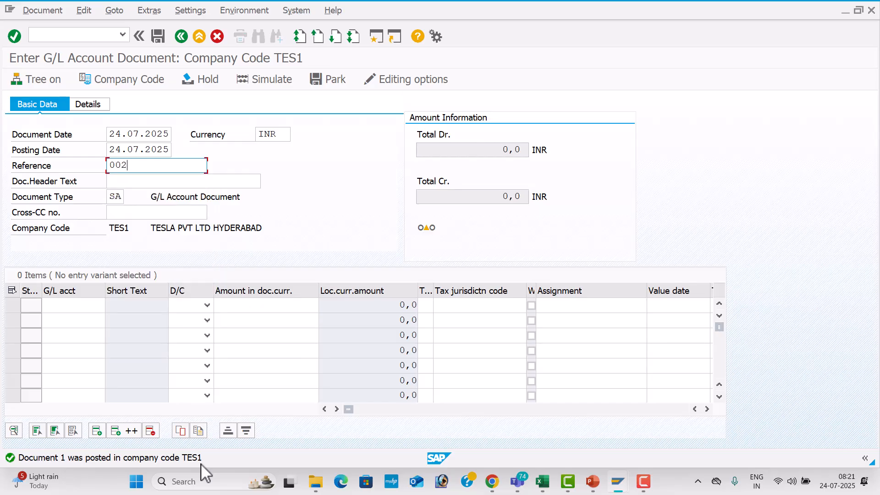
{"action": "key", "text": "Tab"}
{"action": "key", "text": "Down"}
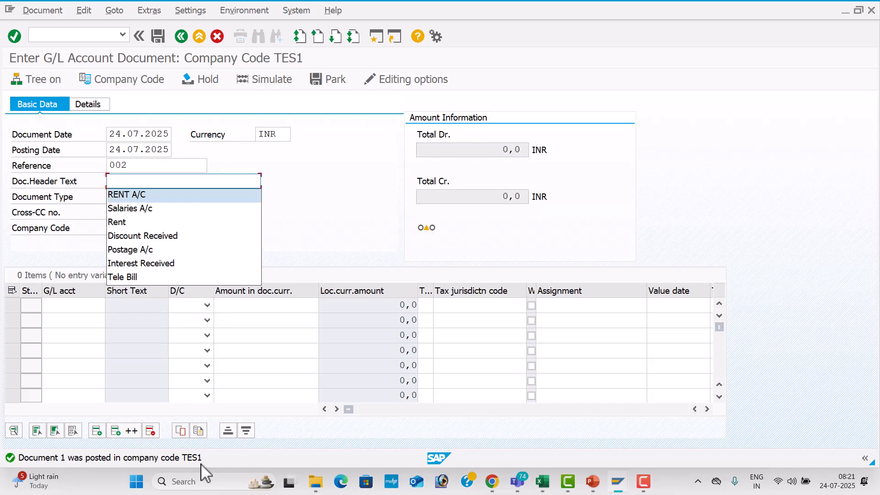
{"action": "key", "text": "Return"}
Enter the Rent A/c G/L account in the first line item as a debit of 20000.
{"action": "key", "text": "Tab"}
{"action": "key", "text": "Tab"}
{"action": "key", "text": "Tab"}
{"action": "key", "text": "Tab"}
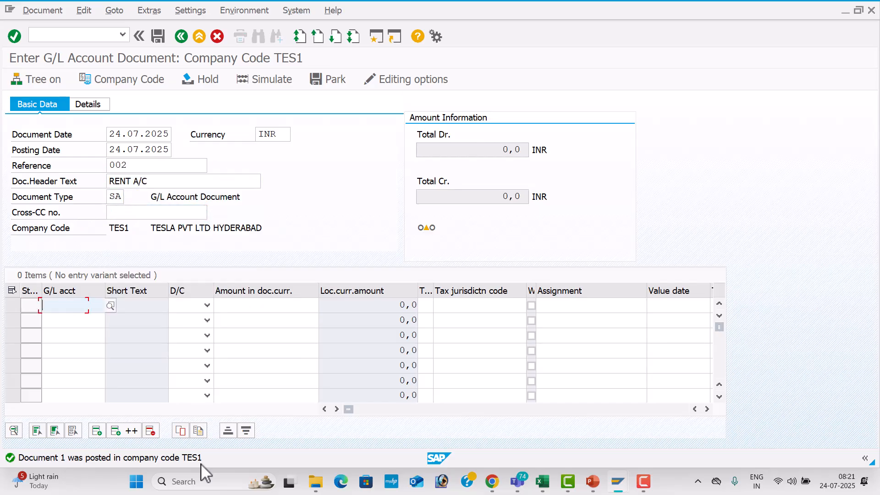
{"action": "left_click", "coordinate": [111, 306]}
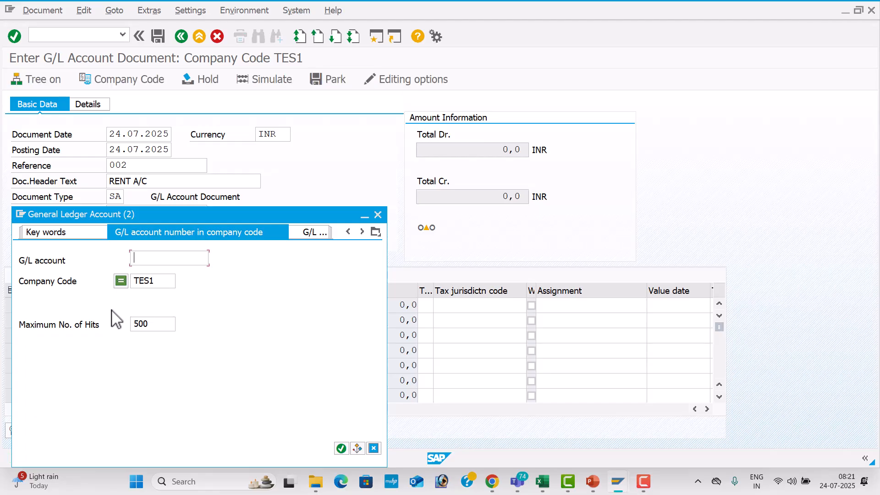
{"action": "key", "text": "Return"}
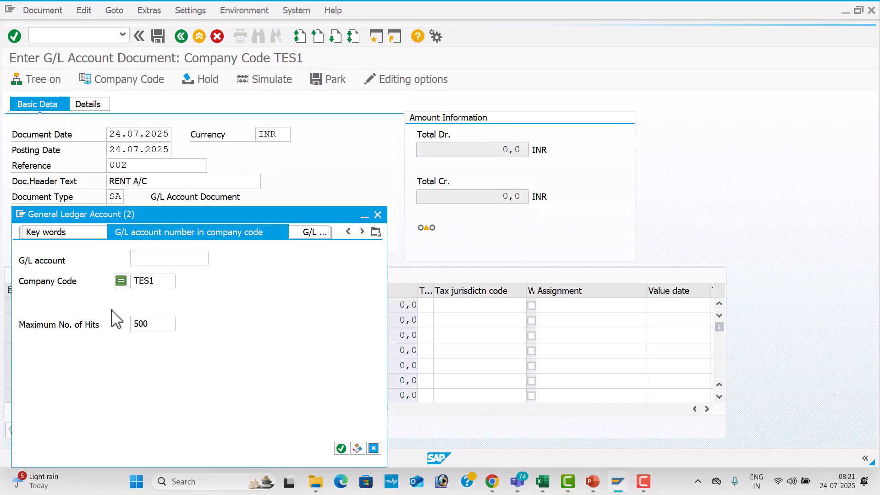
{"action": "left_click", "coordinate": [112, 272]}
{"action": "double_click", "coordinate": [113, 274]}
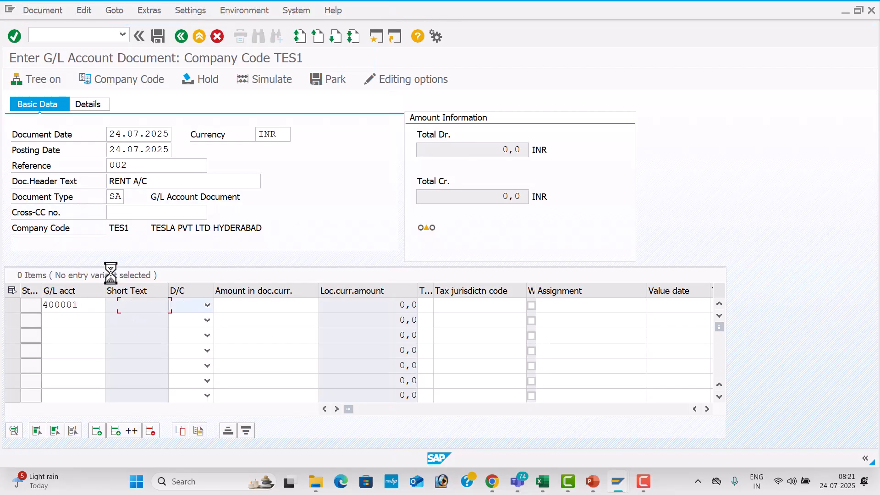
{"action": "key", "text": "Tab"}
{"action": "type", "text": "20000"}
Give the 20000 rent line item the value date 24.07.2025 and the text Rent A/c.
{"action": "key", "text": "Tab"}
{"action": "key", "text": "Tab"}
{"action": "key", "text": "Tab"}
{"action": "key", "text": "Tab"}
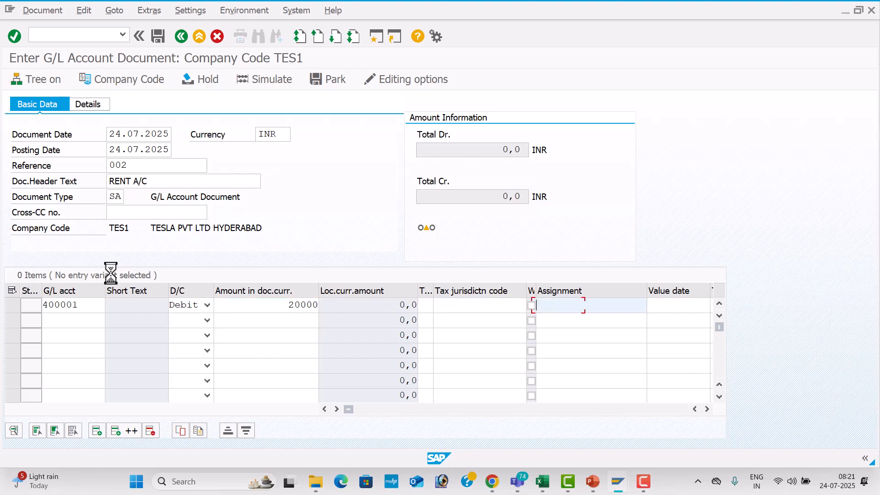
{"action": "key", "text": "Tab"}
{"action": "key", "text": "Down"}
{"action": "key", "text": "Return"}
{"action": "key", "text": "Tab"}
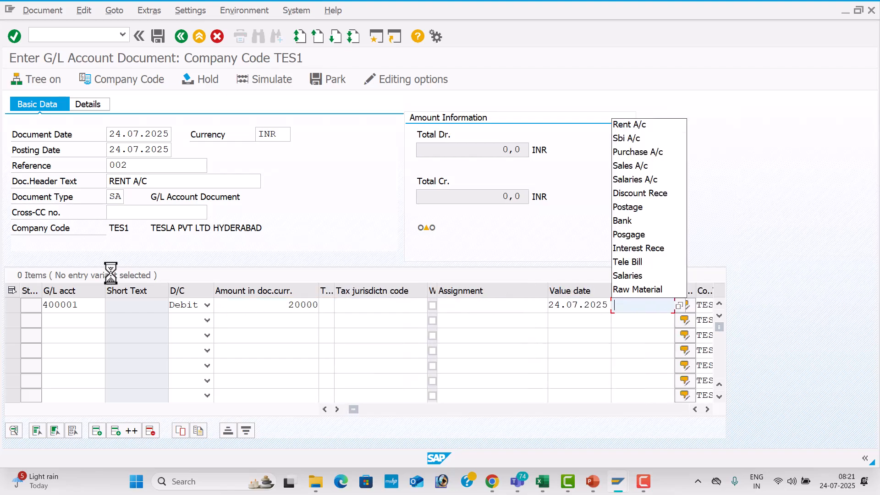
{"action": "key", "text": "Down"}
{"action": "key", "text": "Return"}
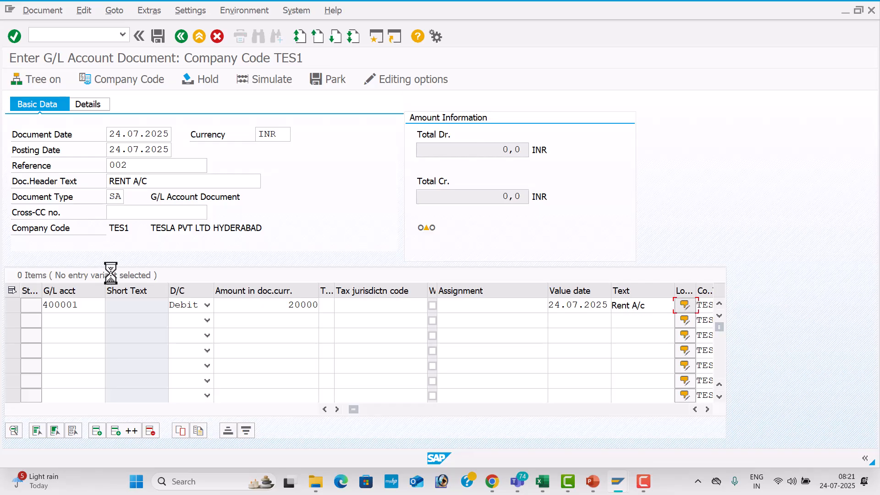
Enter the SBI Bank A/c G/L account in the second line item as a credit of 20000.
{"action": "left_click", "coordinate": [87, 316]}
{"action": "left_click", "coordinate": [110, 321]}
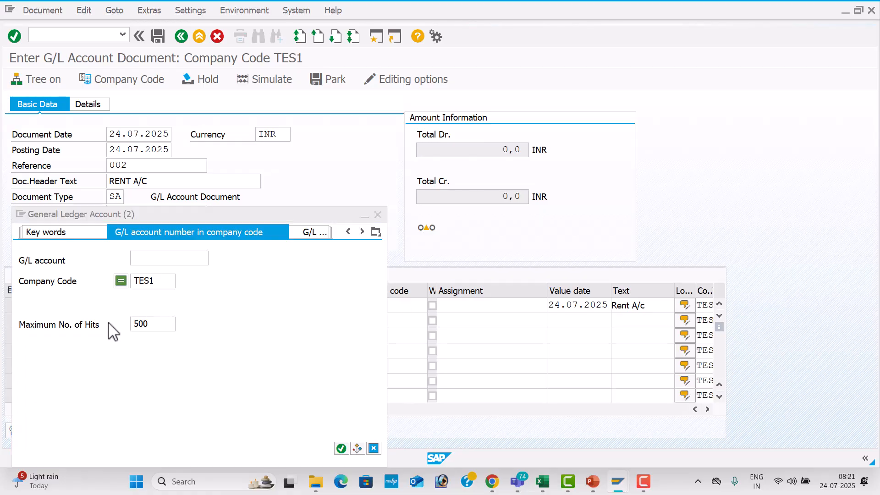
{"action": "key", "text": "Return"}
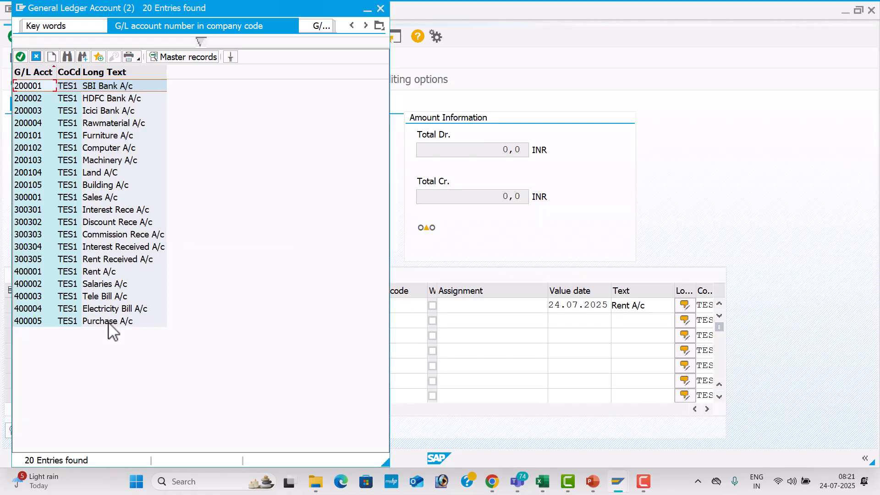
{"action": "key", "text": "Return"}
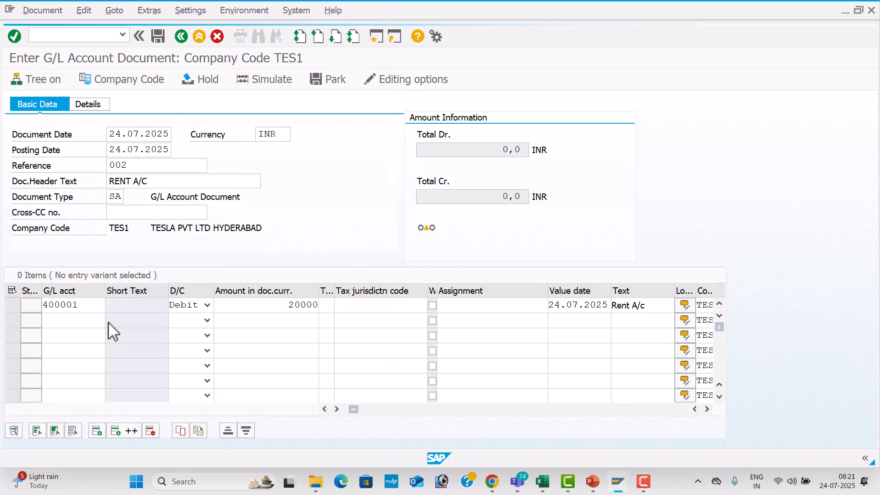
{"action": "key", "text": "Tab"}
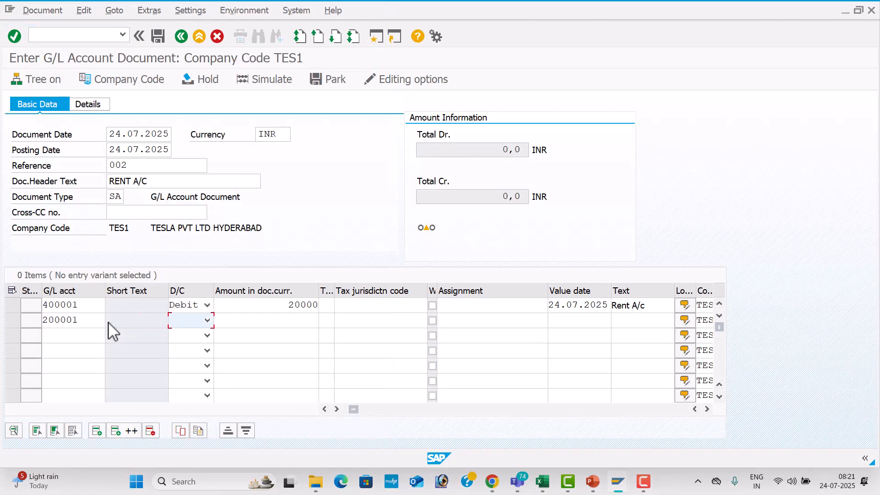
{"action": "key", "text": "Tab"}
{"action": "type", "text": "20000"}
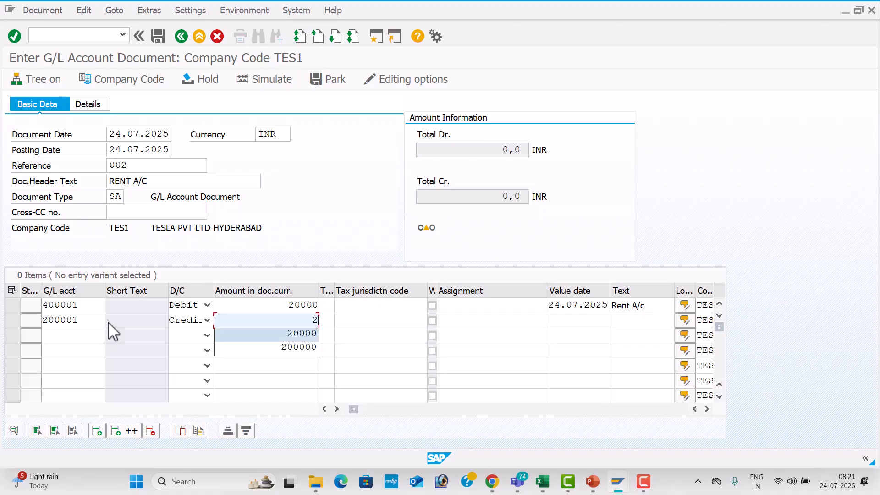
Give the 20000 SBI Bank line item the value date 24.07.2025 and the text Sbi A/c.
{"action": "key", "text": "Tab"}
{"action": "key", "text": "Tab"}
{"action": "key", "text": "Tab"}
{"action": "key", "text": "Tab"}
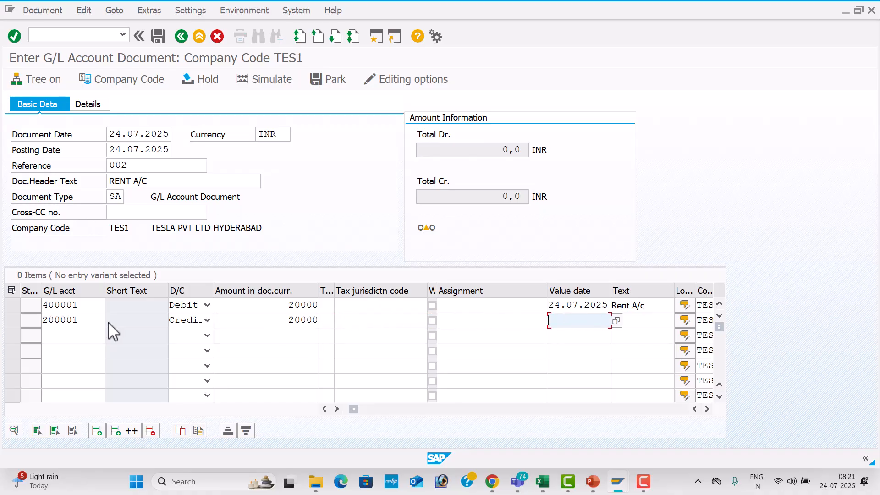
{"action": "key", "text": "Down"}
{"action": "key", "text": "Return"}
{"action": "key", "text": "Tab"}
{"action": "key", "text": "Down"}
{"action": "key", "text": "Down"}
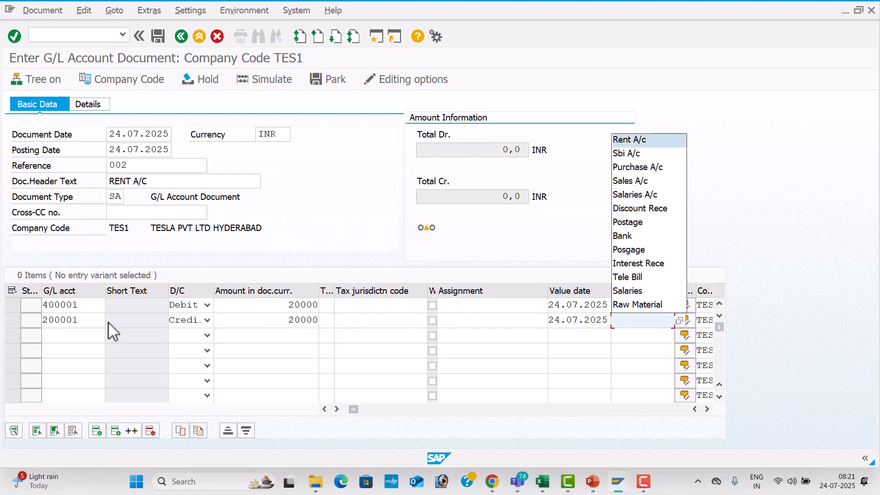
{"action": "key", "text": "Return"}
{"action": "key", "text": "Tab"}
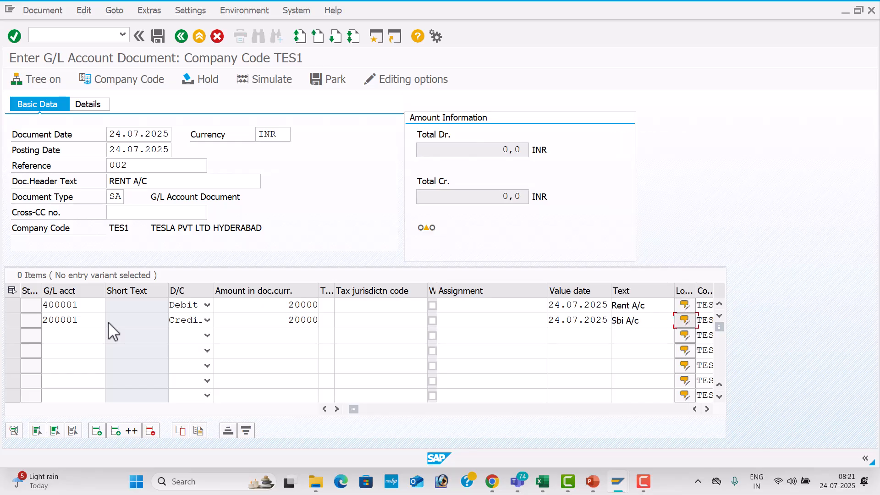
Confirm both line items without adding a long text and simulate the document with reference 002.
{"action": "key", "text": "Return"}
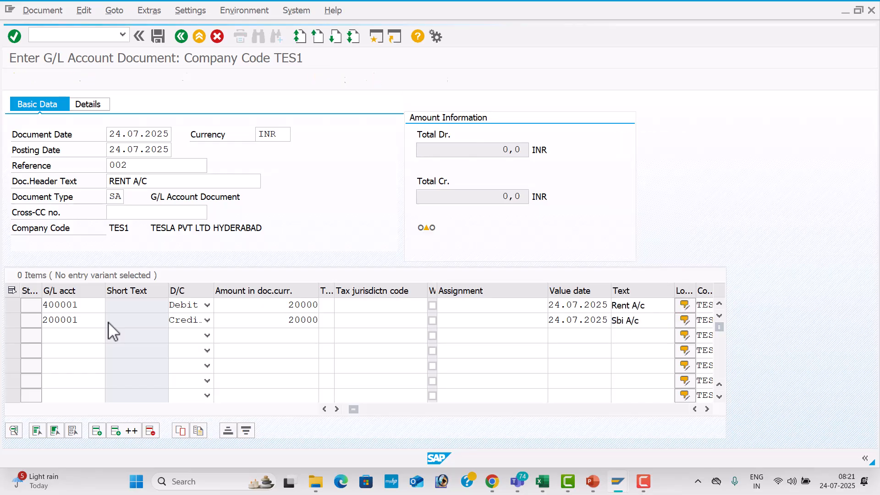
{"action": "left_click", "coordinate": [513, 166]}
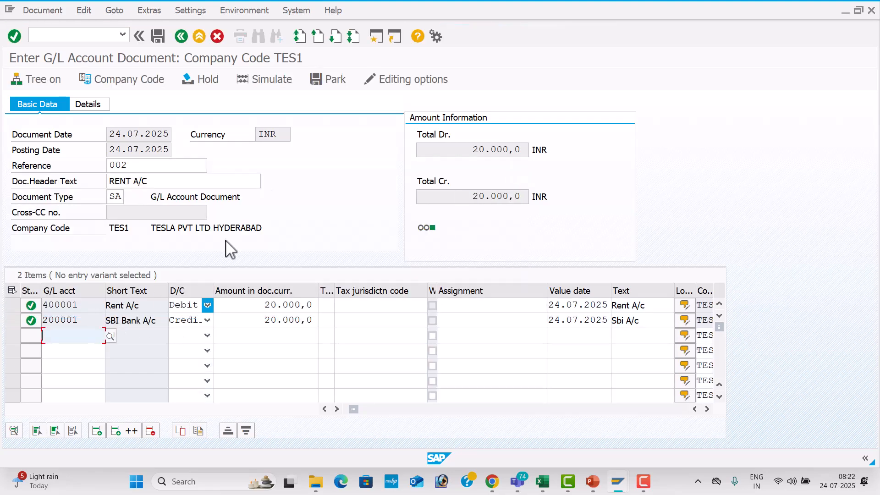
{"action": "left_click", "coordinate": [282, 80]}
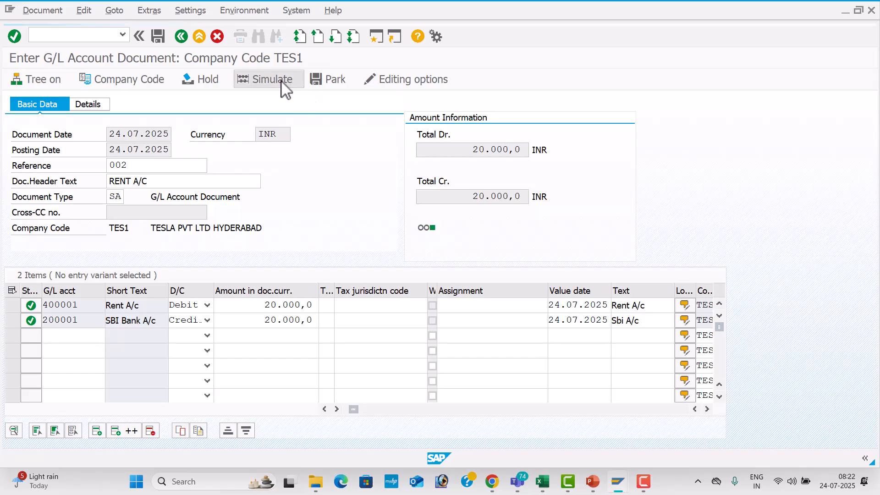
Post the simulated 20000 rent document with reference 002.
{"action": "left_click", "coordinate": [158, 37]}
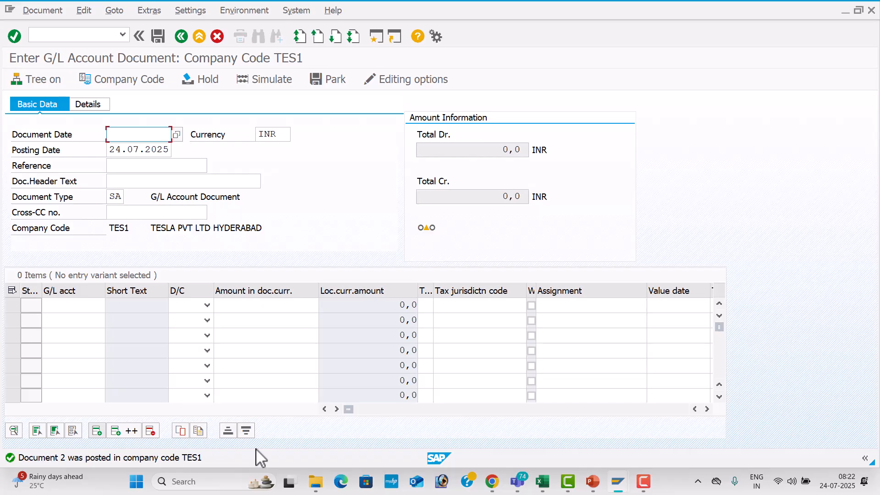
Switch to the PowerPoint presentation, look up the transaction code for the G/L line item display, and return to SAP.
{"action": "key", "text": "alt+Tab"}
{"action": "key", "text": "alt+Tab"}
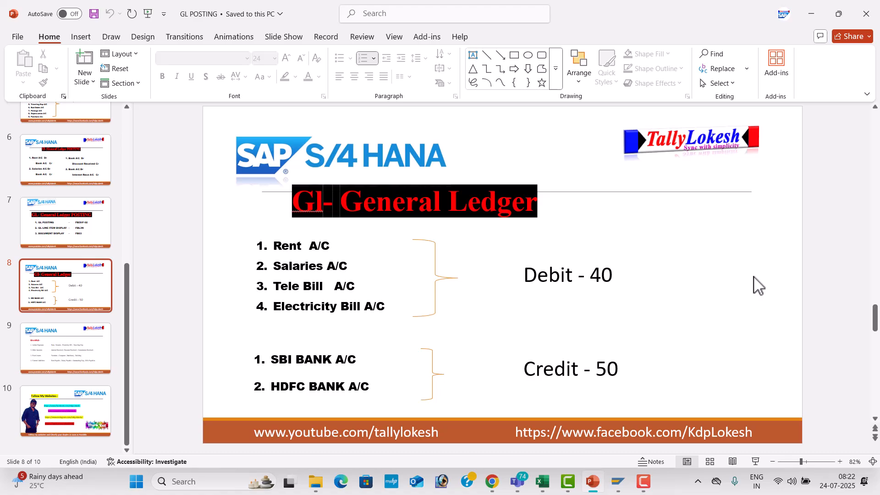
{"action": "scroll", "coordinate": [758, 286], "scroll_direction": "up", "scroll_amount": 1}
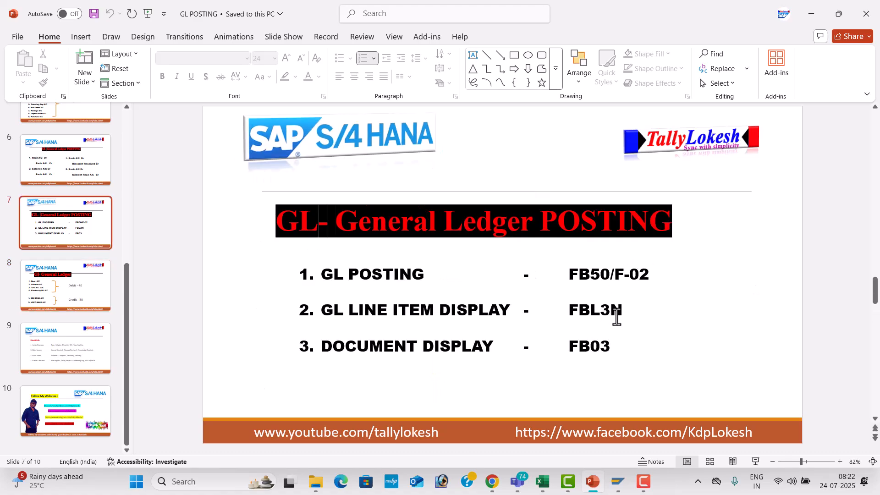
{"action": "key", "text": "alt+Tab"}
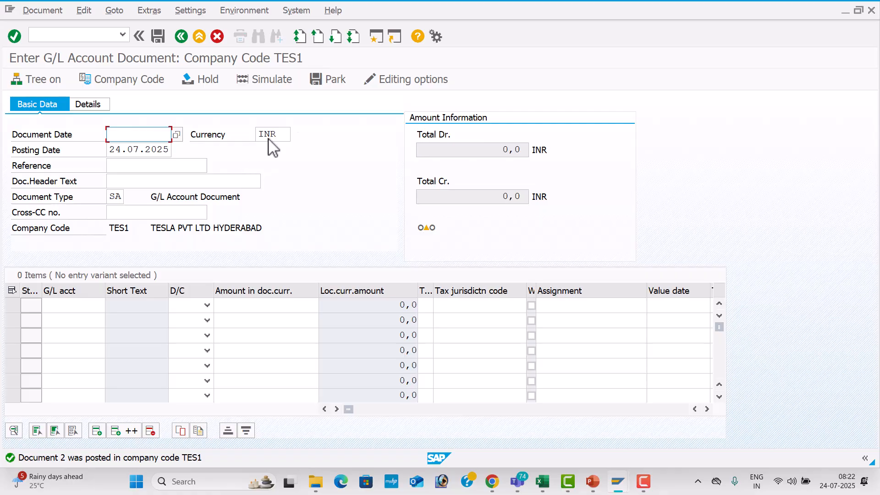
Open the G/L account line item display with transaction FBL3N in a new session.
{"action": "left_click", "coordinate": [382, 40]}
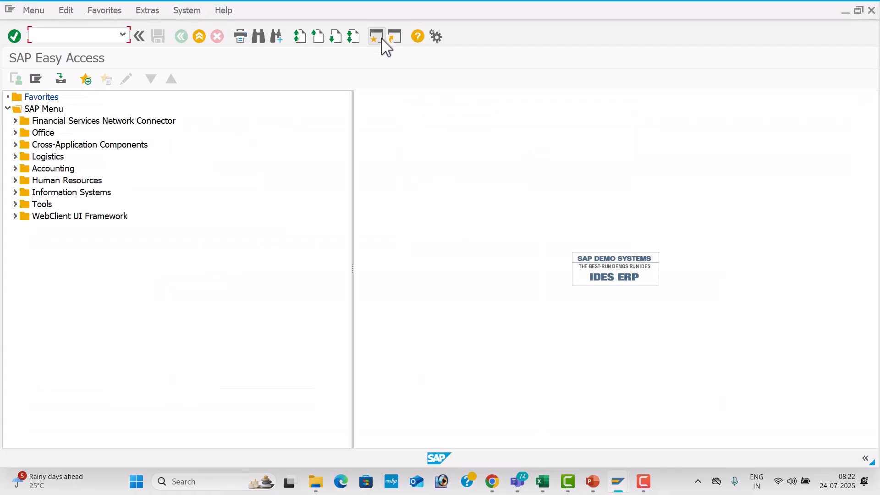
{"action": "type", "text": "FBL3N"}
{"action": "key", "text": "Return"}
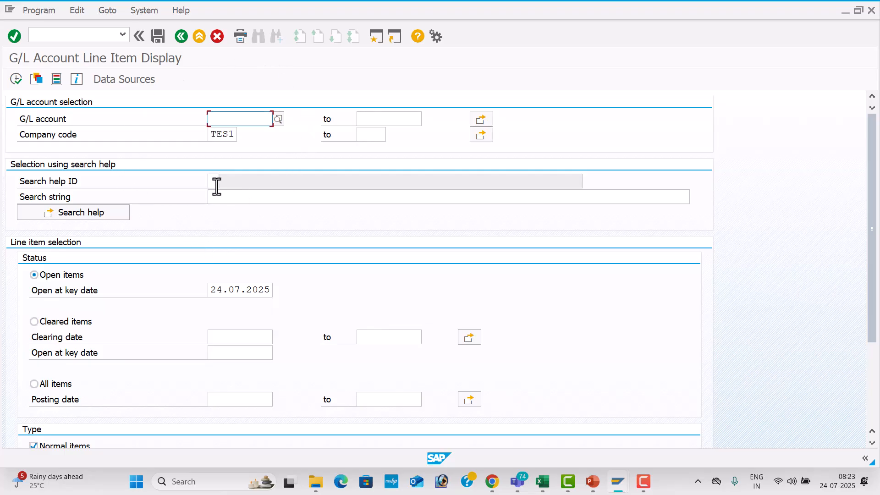
Look up the Rent A/c G/L account 400001 and display its open line items for company code TES1.
{"action": "left_click", "coordinate": [279, 121]}
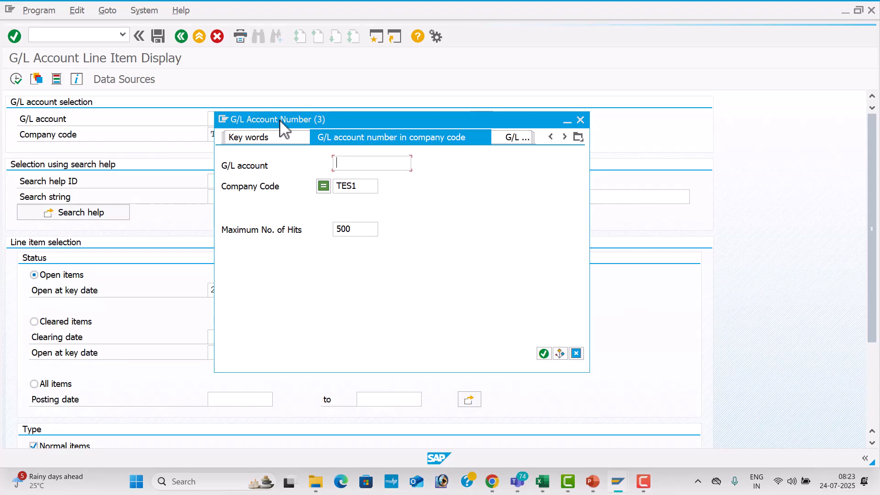
{"action": "key", "text": "Return"}
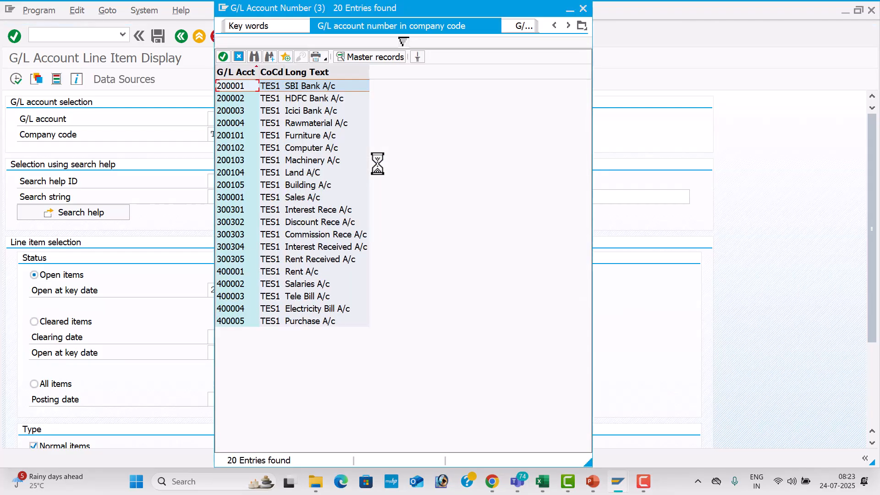
{"action": "left_click", "coordinate": [308, 271]}
{"action": "double_click", "coordinate": [309, 272]}
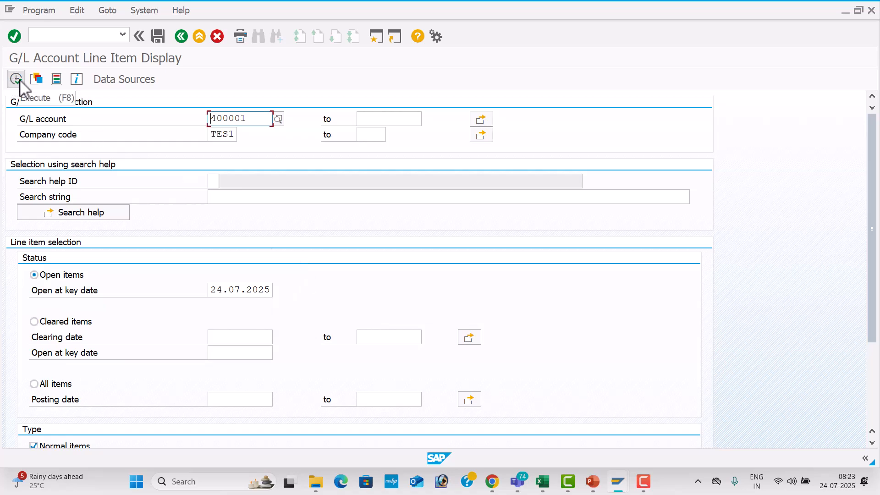
{"action": "left_click", "coordinate": [20, 82]}
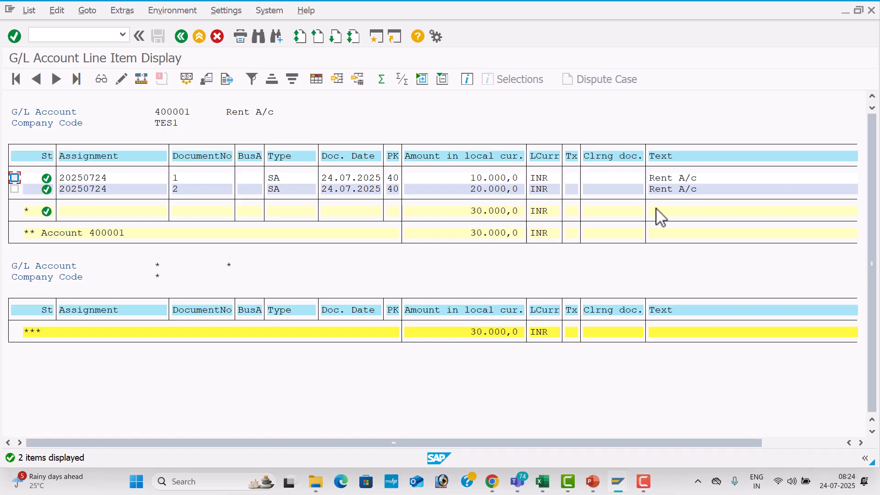
Return to the G/L document entry session and fill the header with document date 24.07.2025, reference 003 and text Salaries A/c.
{"action": "key", "text": "alt+Tab"}
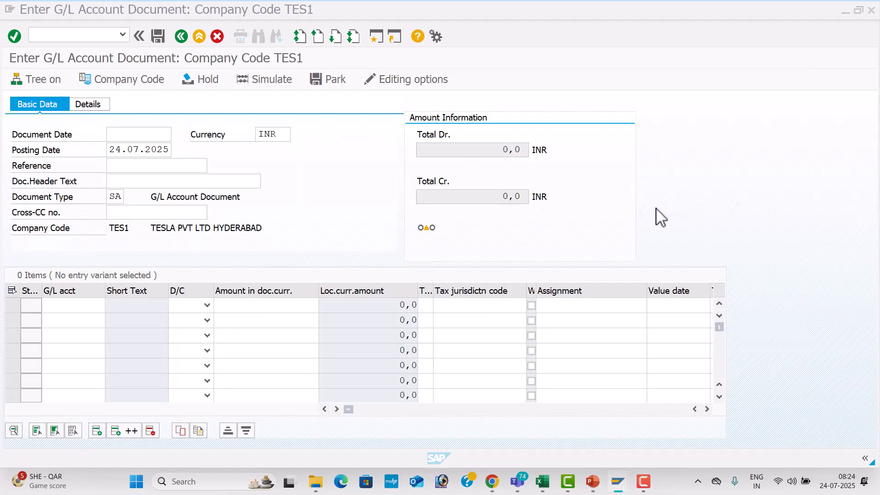
{"action": "key", "text": "Down"}
{"action": "key", "text": "Down"}
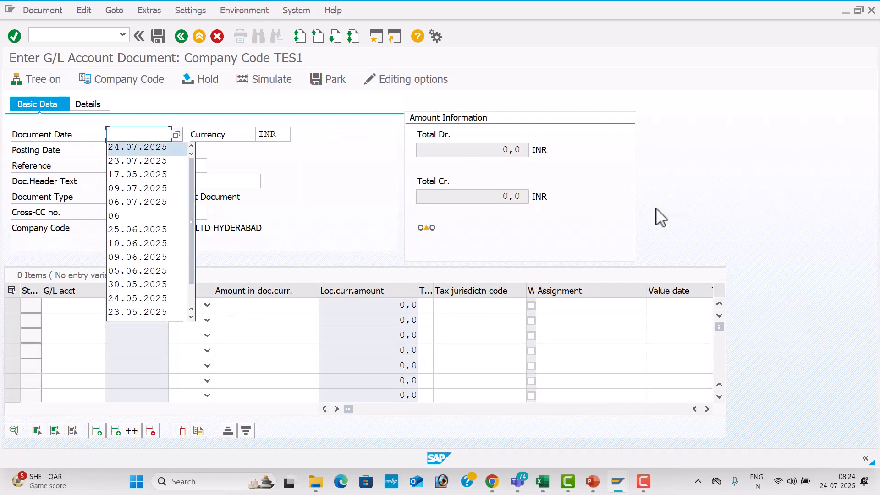
{"action": "key", "text": "Tab"}
{"action": "key", "text": "Tab"}
{"action": "key", "text": "Tab"}
{"action": "type", "text": "003"}
{"action": "key", "text": "Tab"}
{"action": "type", "text": "S"}
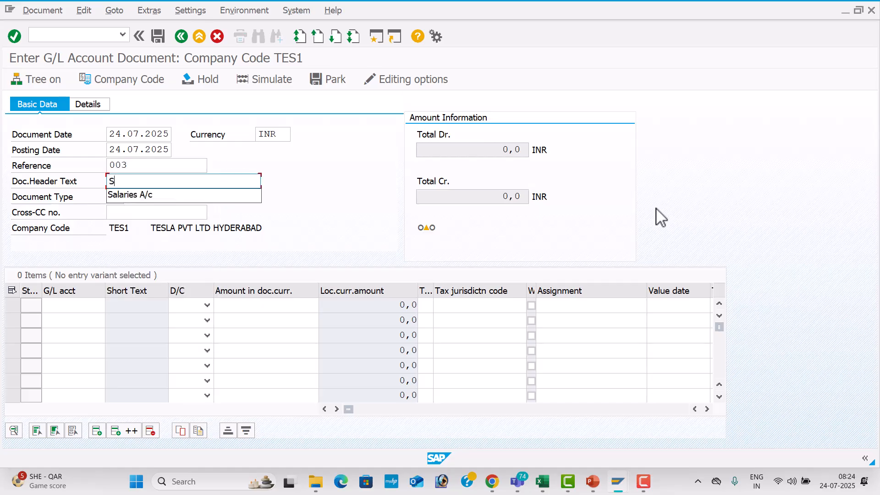
{"action": "type", "text": "A"}
{"action": "key", "text": "Down"}
{"action": "key", "text": "Return"}
{"action": "key", "text": "Return"}
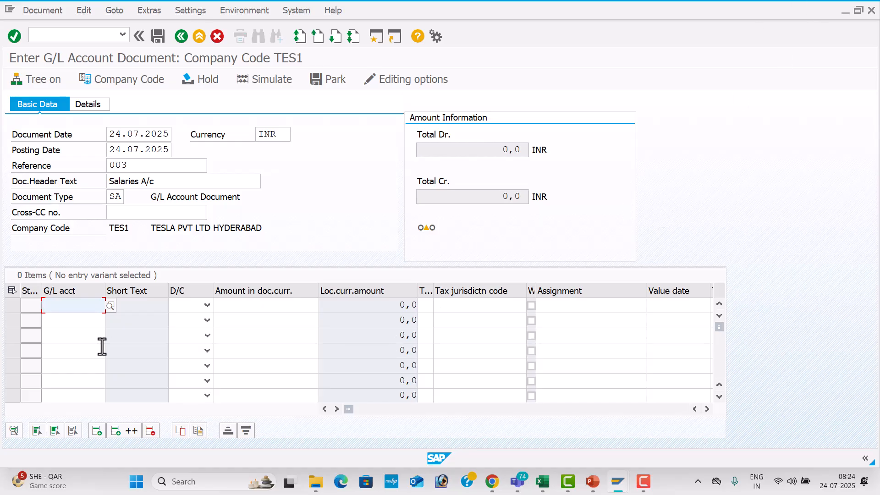
Enter the Salaries A/c G/L account 400002 in the first line item as a debit of 30000.
{"action": "left_click", "coordinate": [110, 305]}
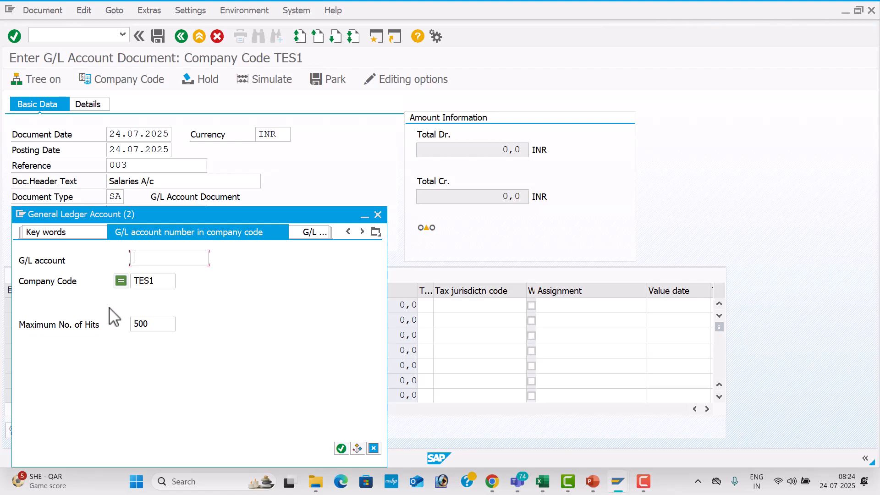
{"action": "key", "text": "Return"}
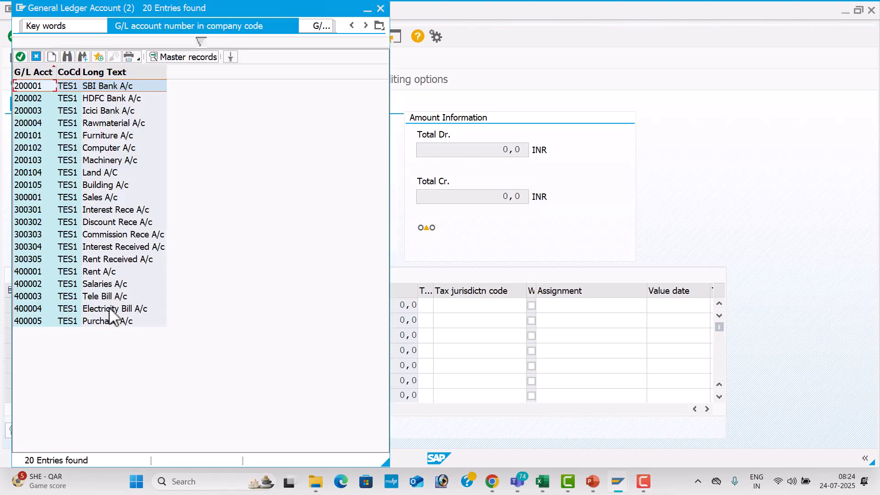
{"action": "double_click", "coordinate": [109, 284]}
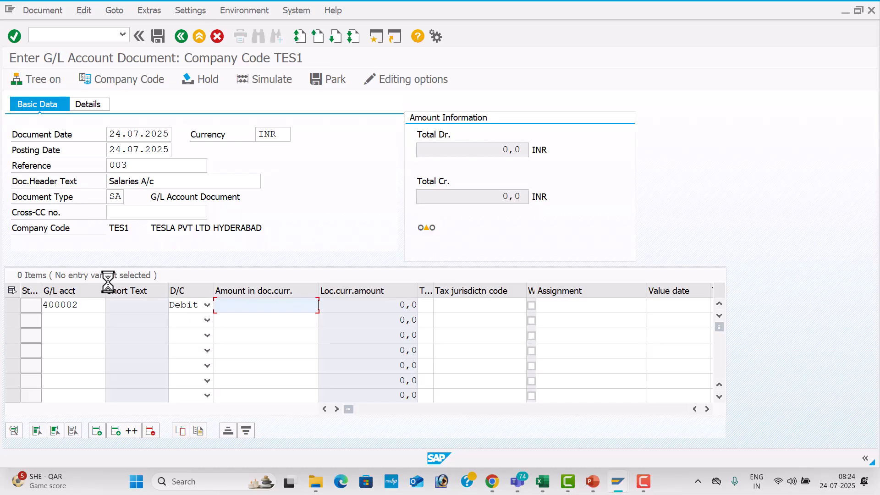
{"action": "type", "text": "3"}
{"action": "key", "text": "Down"}
{"action": "key", "text": "Tab"}
Give the 30000 salaries line item the value date 24.07.2025 and the text Salaries A/c.
{"action": "key", "text": "Tab"}
{"action": "key", "text": "Tab"}
{"action": "key", "text": "Tab"}
{"action": "key", "text": "Tab"}
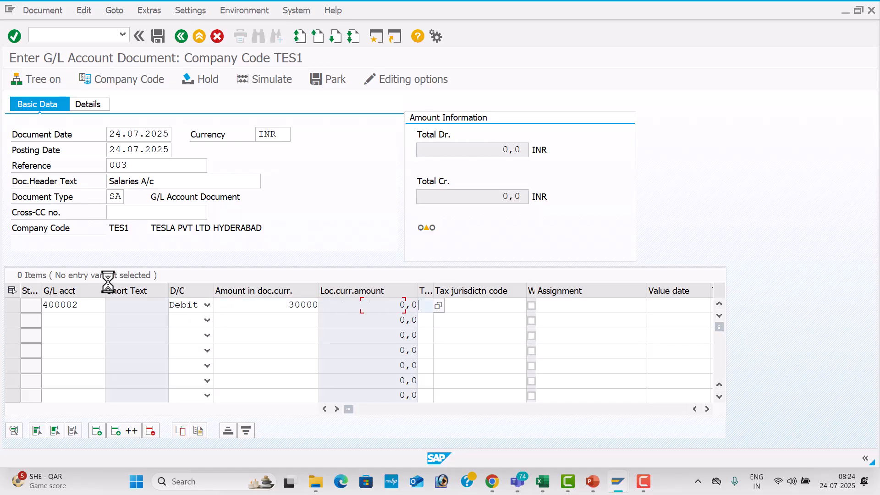
{"action": "key", "text": "Down"}
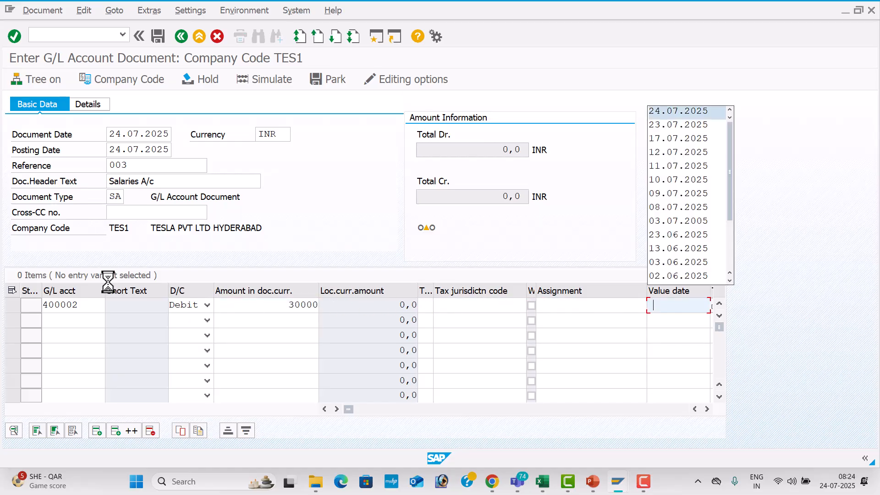
{"action": "key", "text": "Return"}
{"action": "key", "text": "Tab"}
{"action": "type", "text": "S"}
{"action": "key", "text": "Down"}
{"action": "key", "text": "Down"}
{"action": "key", "text": "Down"}
{"action": "key", "text": "Return"}
{"action": "key", "text": "Tab"}
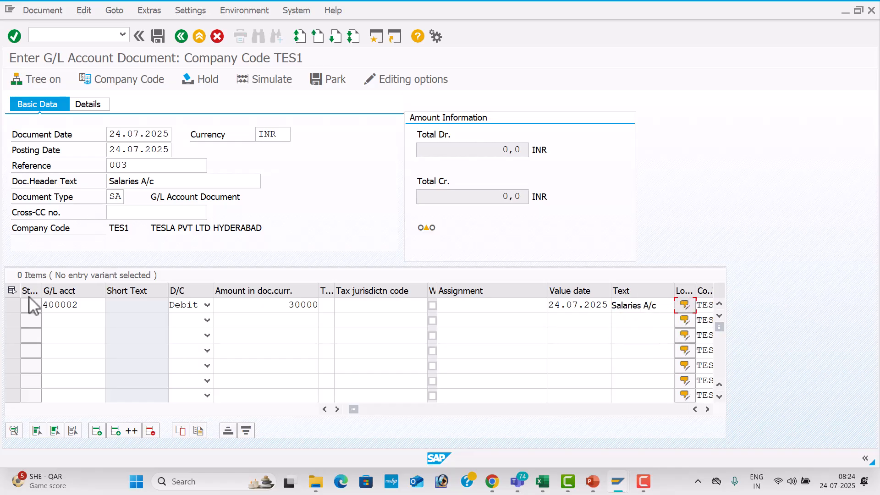
Enter G/L account 200001 (SBI Bank A/c) as a credit entry on the second line item.
{"action": "left_click", "coordinate": [84, 319]}
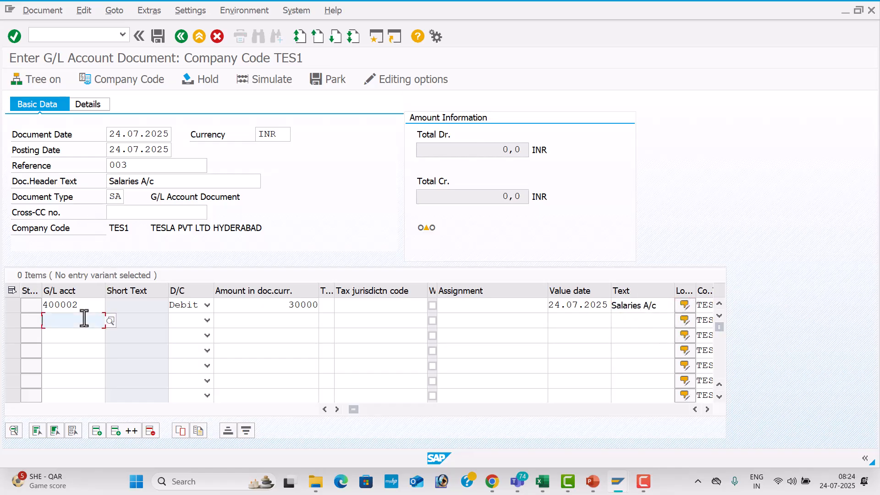
{"action": "left_click", "coordinate": [110, 320]}
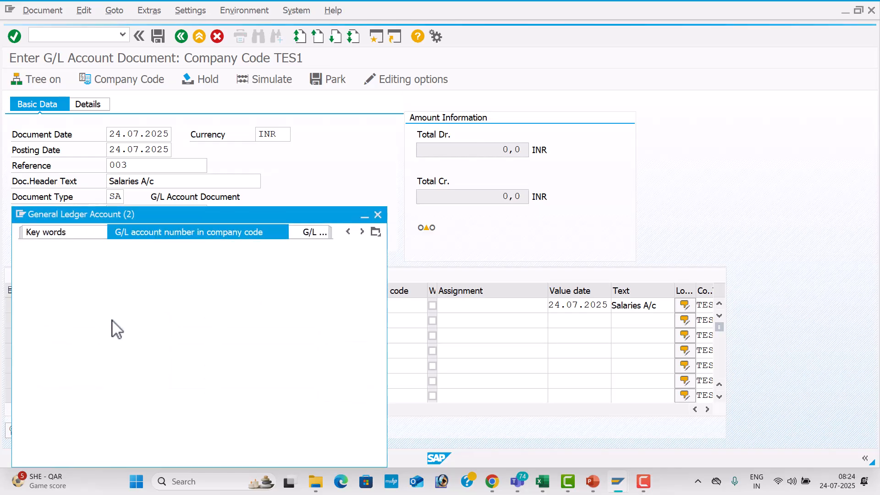
{"action": "key", "text": "Return"}
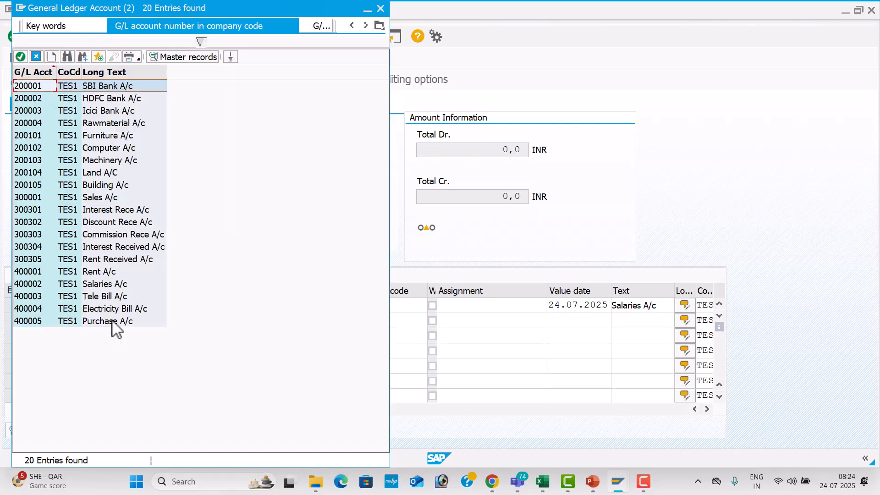
{"action": "key", "text": "Return"}
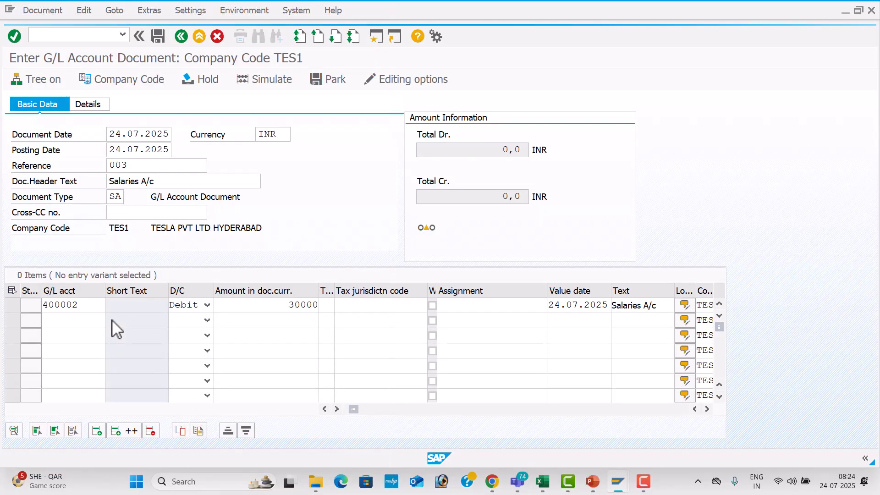
{"action": "key", "text": "Tab"}
{"action": "key", "text": "c"}
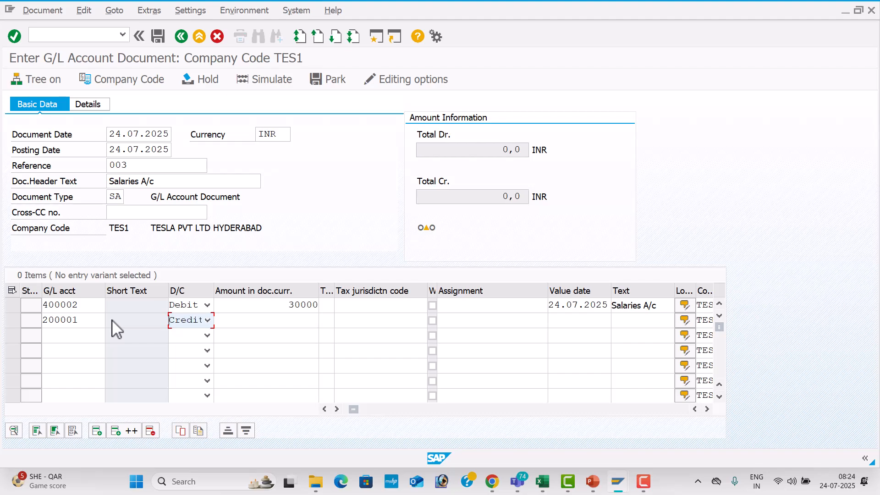
Set the SBI Bank credit line's amount to 30000 and its value date to 24.07.2025.
{"action": "key", "text": "Tab"}
{"action": "key", "text": "Down"}
{"action": "key", "text": "Tab"}
{"action": "key", "text": "Tab"}
{"action": "key", "text": "Tab"}
{"action": "key", "text": "Tab"}
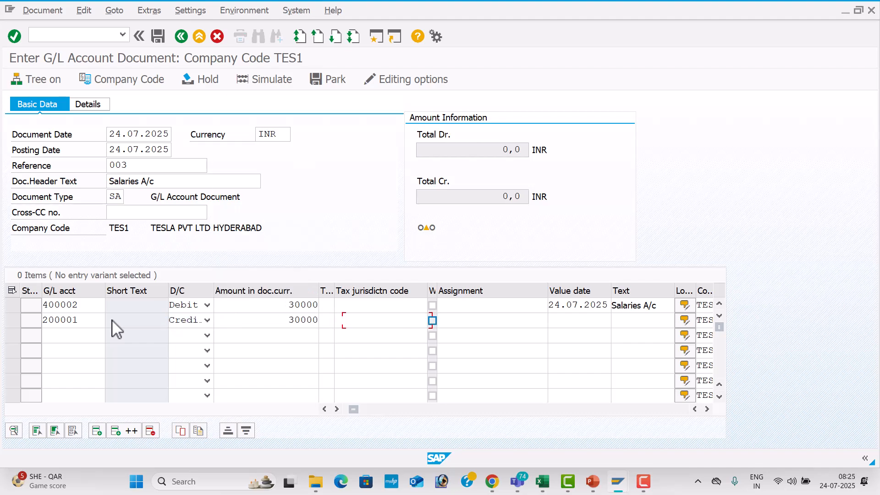
{"action": "key", "text": "Down"}
{"action": "key", "text": "Tab"}
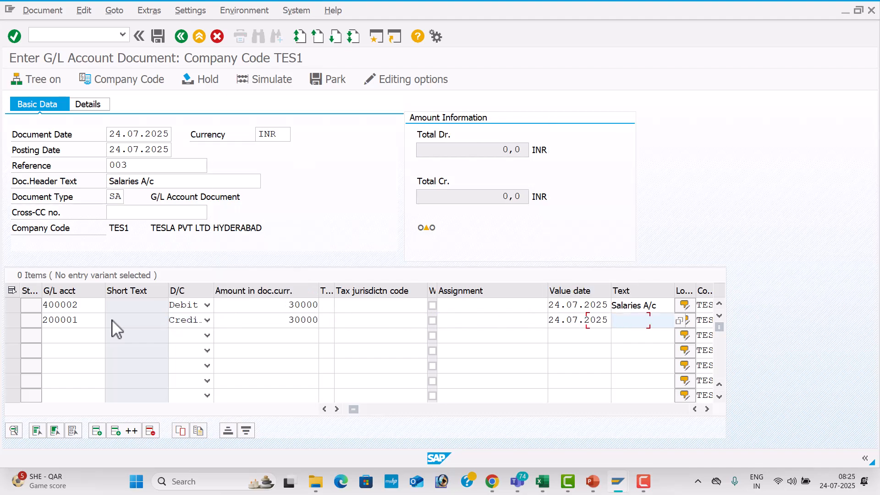
Set the SBI Bank credit line's text to Sbi A/c.
{"action": "key", "text": "Down"}
{"action": "key", "text": "Down"}
{"action": "key", "text": "Down"}
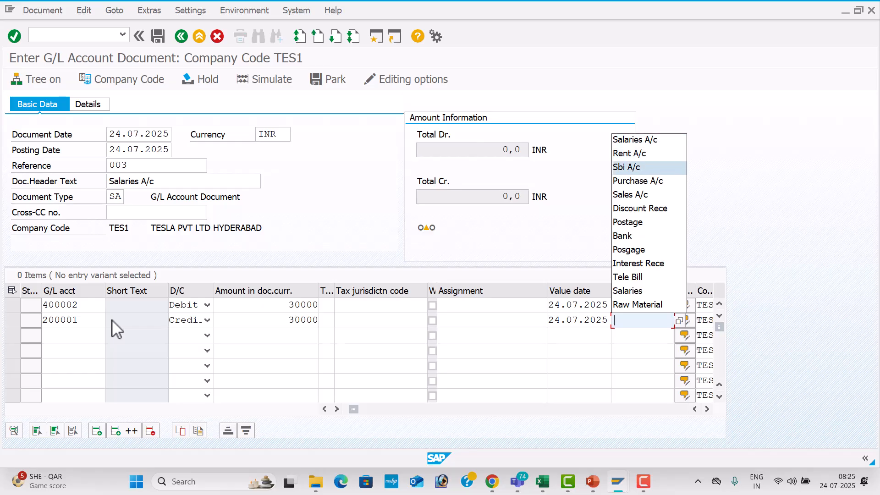
{"action": "key", "text": "Return"}
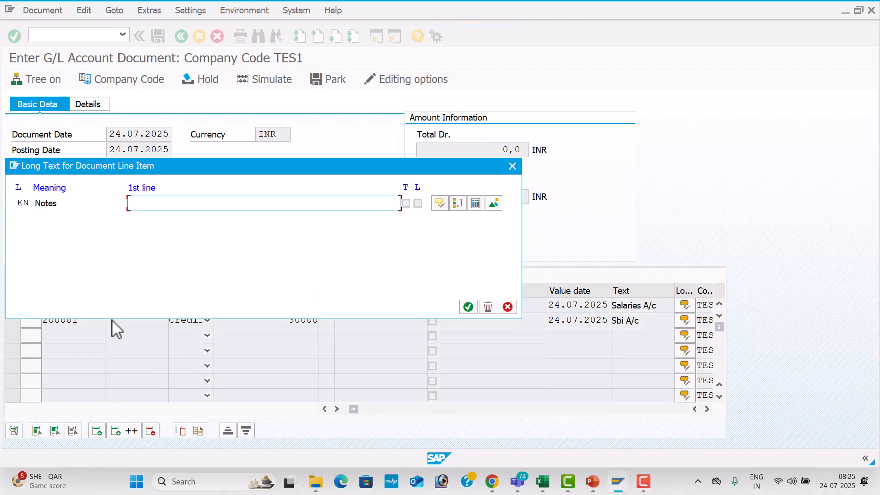
Dismiss the long text dialog, then simulate and post the 30000 salaries document.
{"action": "left_click", "coordinate": [514, 166]}
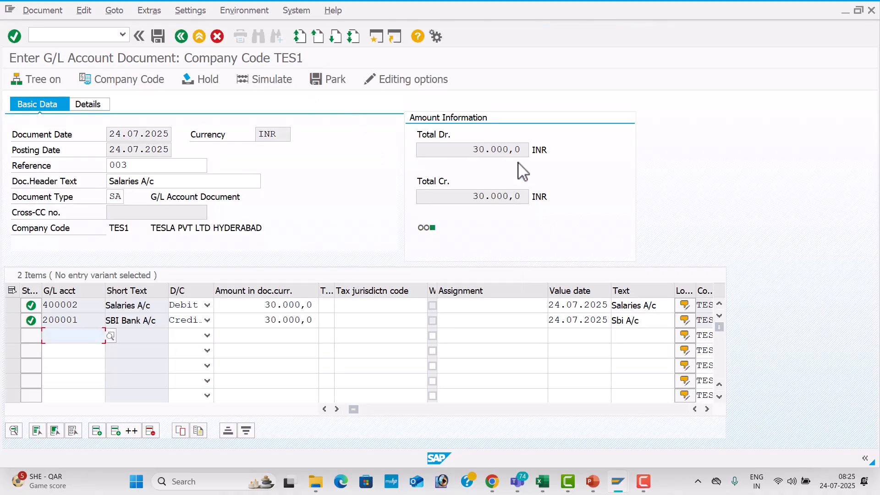
{"action": "left_click", "coordinate": [280, 79]}
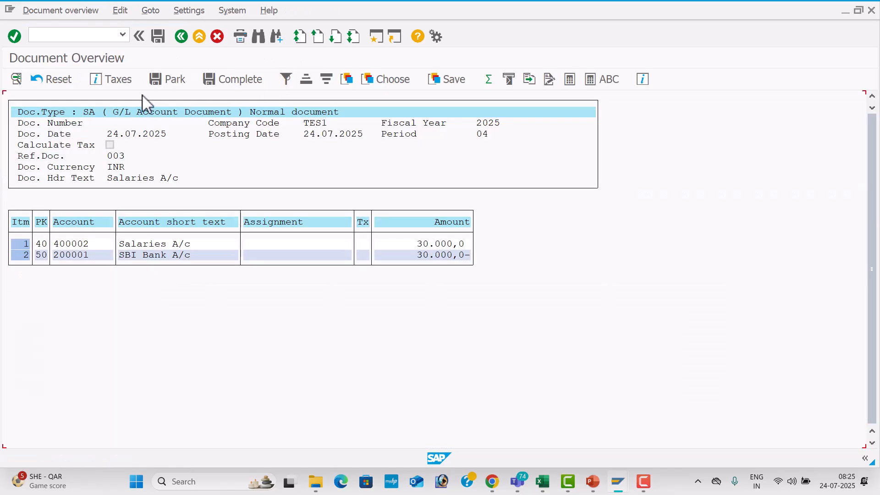
{"action": "left_click", "coordinate": [161, 38]}
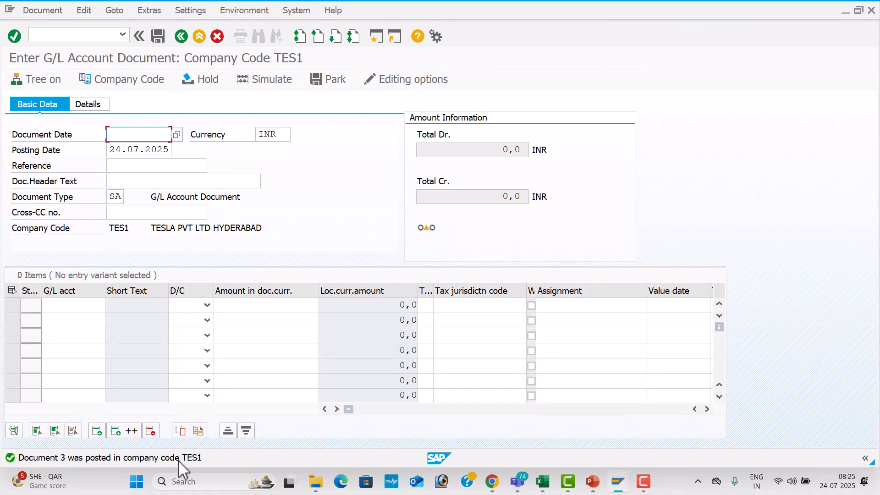
Fill in the new document's header with document date 24.07.2025, reference 004 and header text Salaries A/c.
{"action": "key", "text": "Down"}
{"action": "key", "text": "Down"}
{"action": "key", "text": "Tab"}
{"action": "key", "text": "Tab"}
{"action": "key", "text": "Tab"}
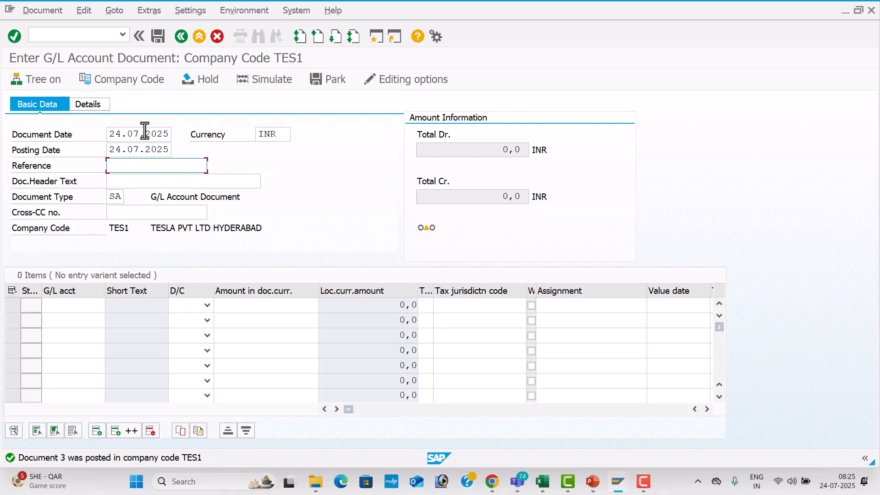
{"action": "type", "text": "004"}
{"action": "key", "text": "Tab"}
{"action": "key", "text": "Down"}
{"action": "key", "text": "Return"}
Enter a first line item debiting G/L account 400002 with 50000.
{"action": "key", "text": "Tab"}
{"action": "key", "text": "Tab"}
{"action": "key", "text": "Tab"}
{"action": "key", "text": "Down"}
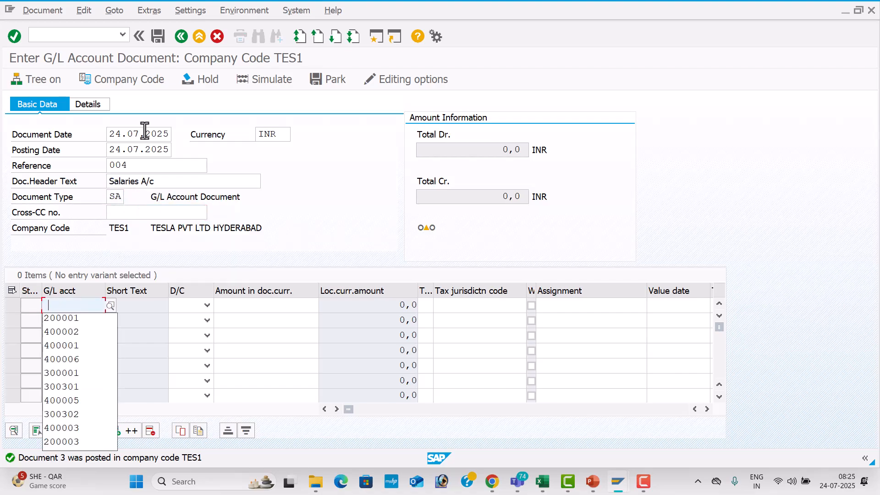
{"action": "key", "text": "Down"}
{"action": "key", "text": "Down"}
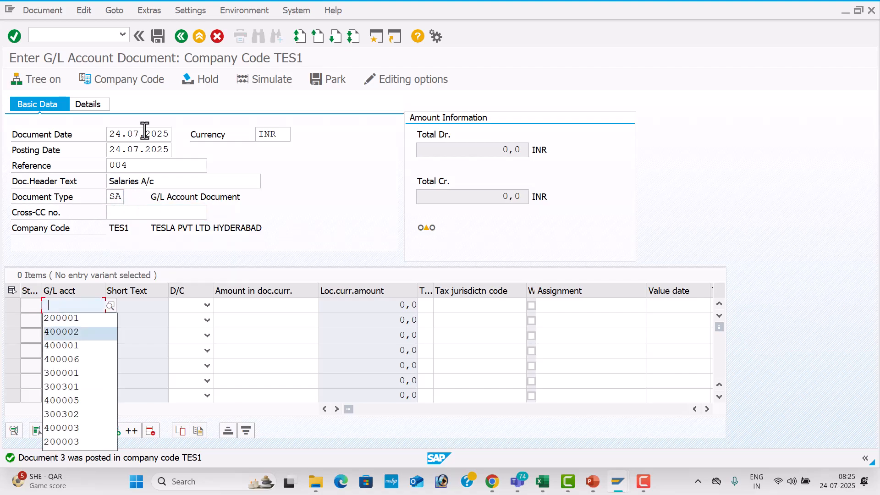
{"action": "key", "text": "Return"}
{"action": "key", "text": "Tab"}
{"action": "key", "text": "Tab"}
{"action": "type", "text": "50000"}
Give the salaries debit line the value date 24.07.2025 and the text Salaries A/c.
{"action": "key", "text": "Tab"}
{"action": "key", "text": "Tab"}
{"action": "key", "text": "Tab"}
{"action": "key", "text": "Tab"}
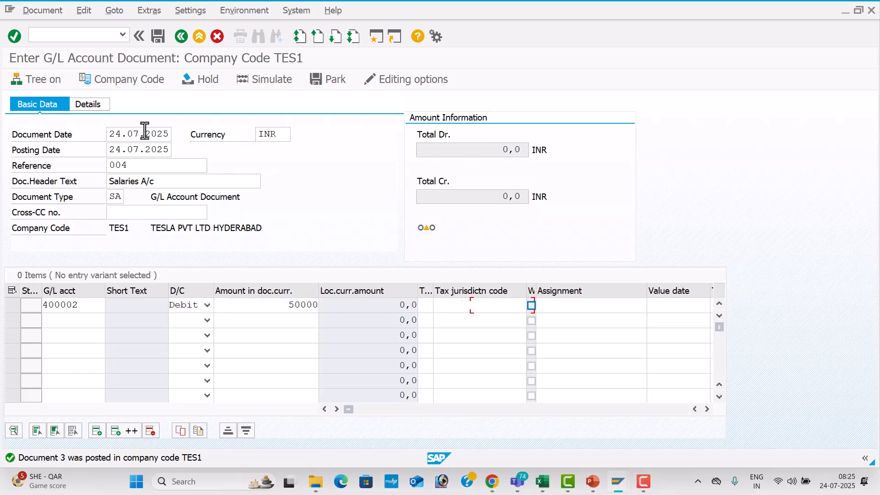
{"action": "key", "text": "Down"}
{"action": "key", "text": "Return"}
{"action": "key", "text": "Tab"}
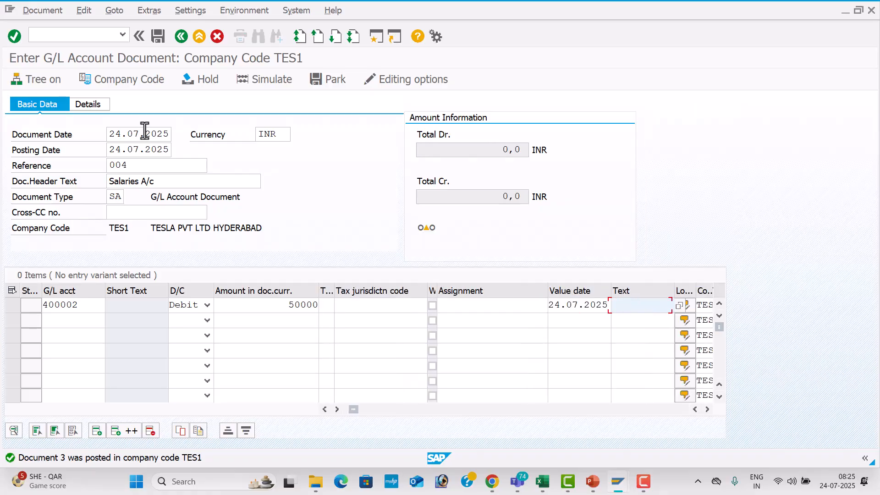
{"action": "key", "text": "Down"}
{"action": "key", "text": "Down"}
{"action": "key", "text": "Return"}
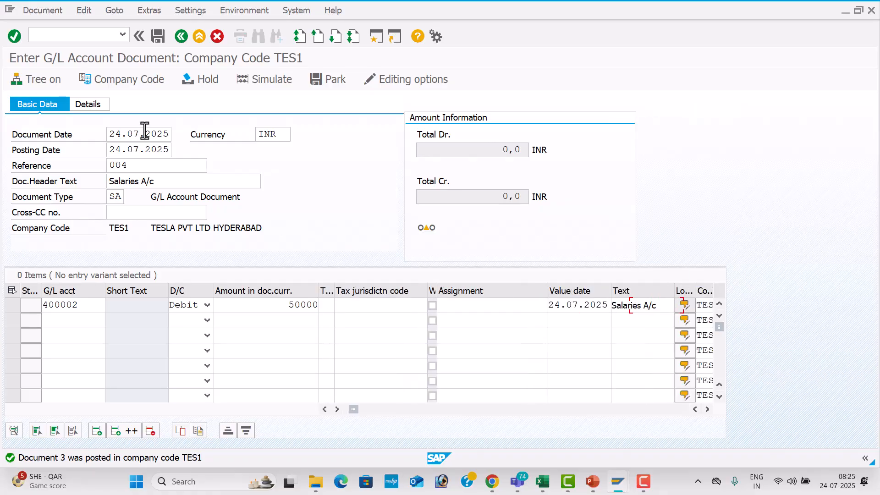
Enter a second line item crediting G/L account 200001 with 50000.
{"action": "left_click", "coordinate": [84, 320]}
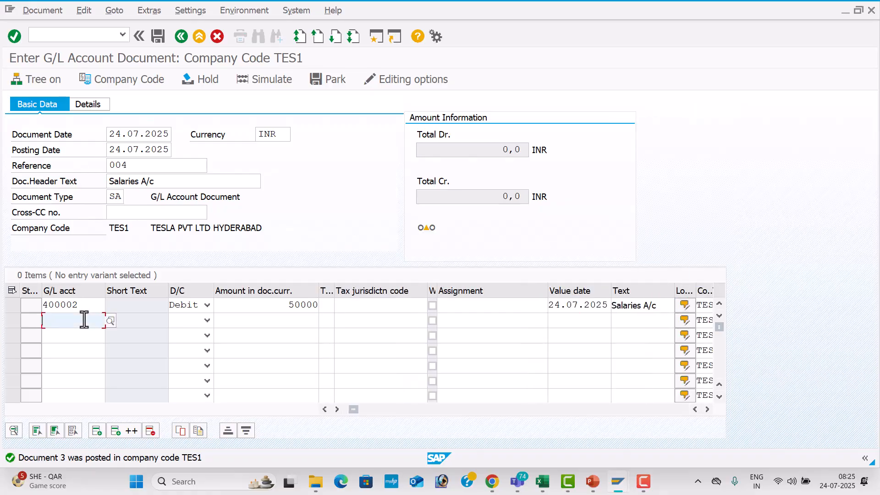
{"action": "key", "text": "Down"}
{"action": "key", "text": "Return"}
{"action": "key", "text": "Tab"}
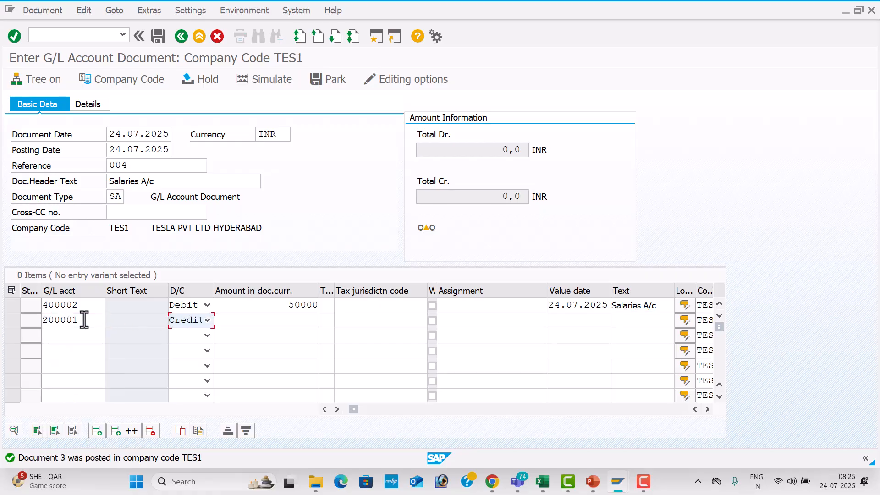
{"action": "key", "text": "Tab"}
{"action": "key", "text": "Down"}
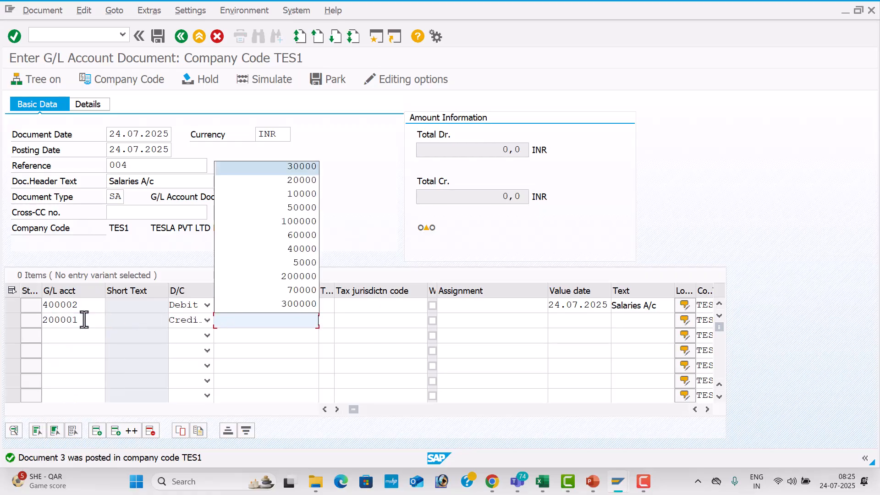
{"action": "key", "text": "Down"}
{"action": "key", "text": "Down"}
{"action": "key", "text": "Down"}
{"action": "key", "text": "Return"}
Set the credit line's value date to 24.07.2025.
{"action": "key", "text": "Tab"}
{"action": "key", "text": "Tab"}
{"action": "key", "text": "Tab"}
{"action": "key", "text": "Tab"}
{"action": "key", "text": "Tab"}
{"action": "key", "text": "Down"}
{"action": "key", "text": "Return"}
Set the credit line's text to Sbi A/c.
{"action": "key", "text": "Tab"}
{"action": "key", "text": "Down"}
{"action": "key", "text": "Down"}
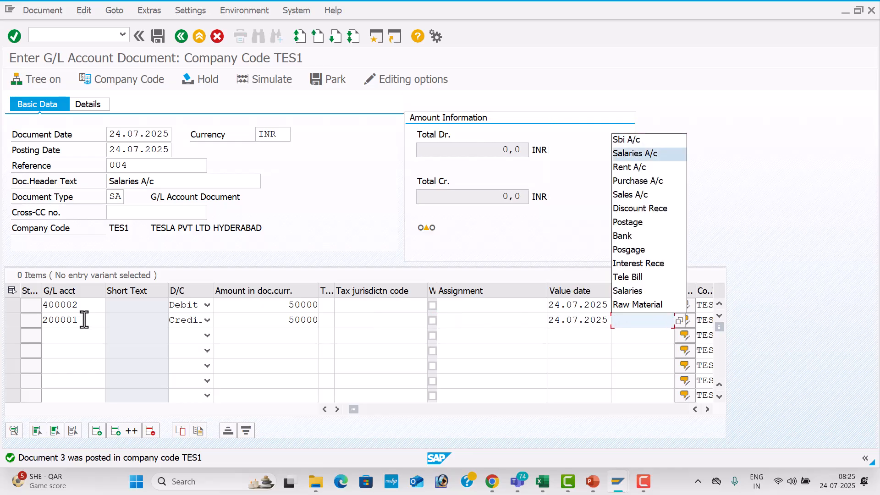
{"action": "key", "text": "Down"}
{"action": "key", "text": "Up"}
{"action": "key", "text": "Up"}
{"action": "key", "text": "Return"}
{"action": "key", "text": "Tab"}
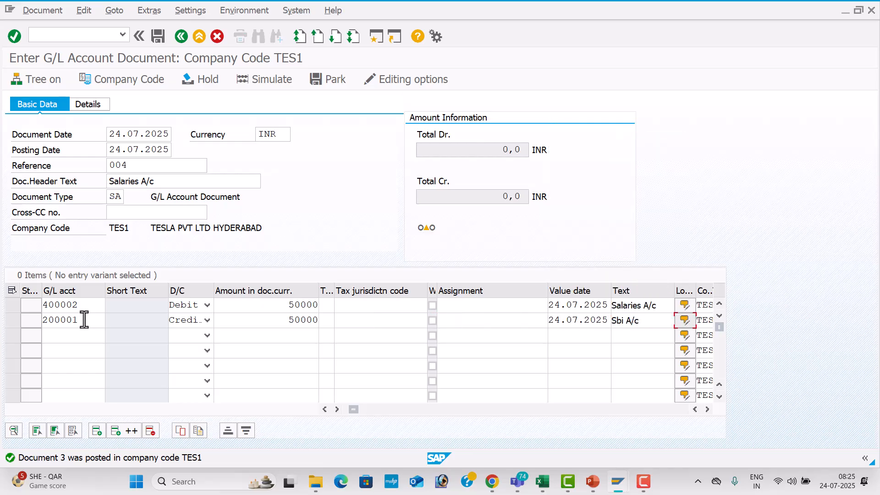
Dismiss the long text dialog, then simulate and post the 50000 salaries document.
{"action": "key", "text": "Return"}
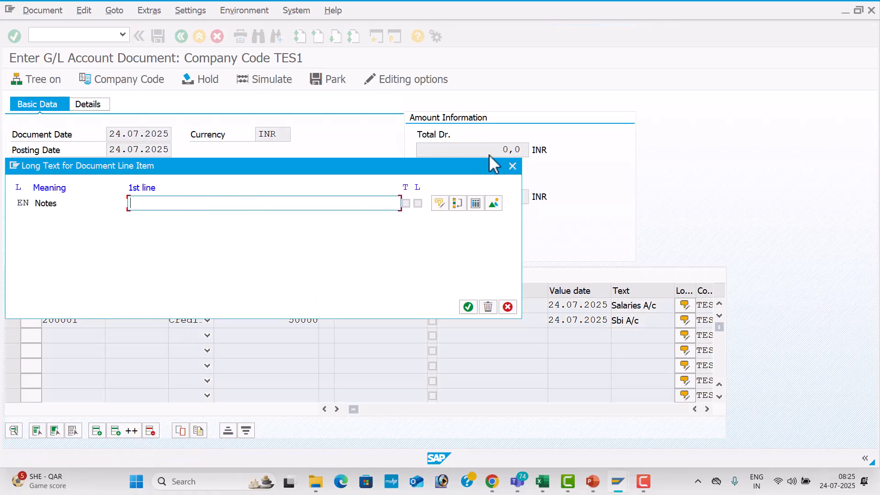
{"action": "left_click", "coordinate": [511, 166]}
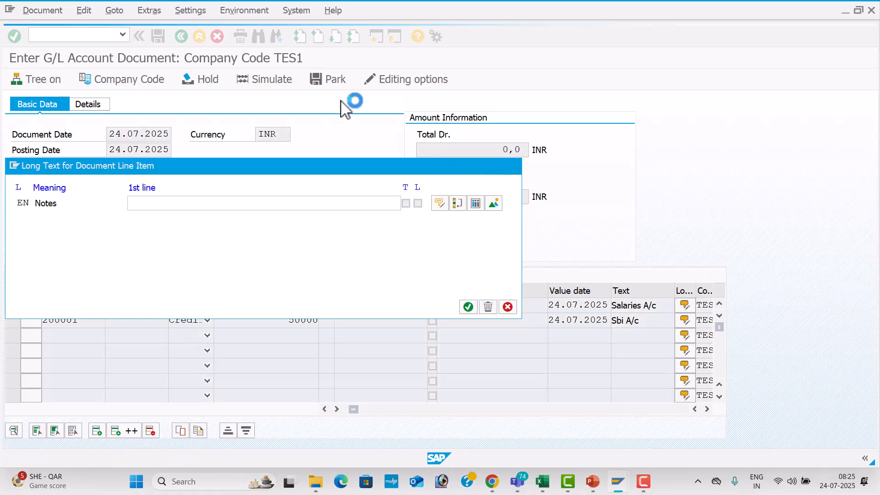
{"action": "left_click", "coordinate": [285, 93]}
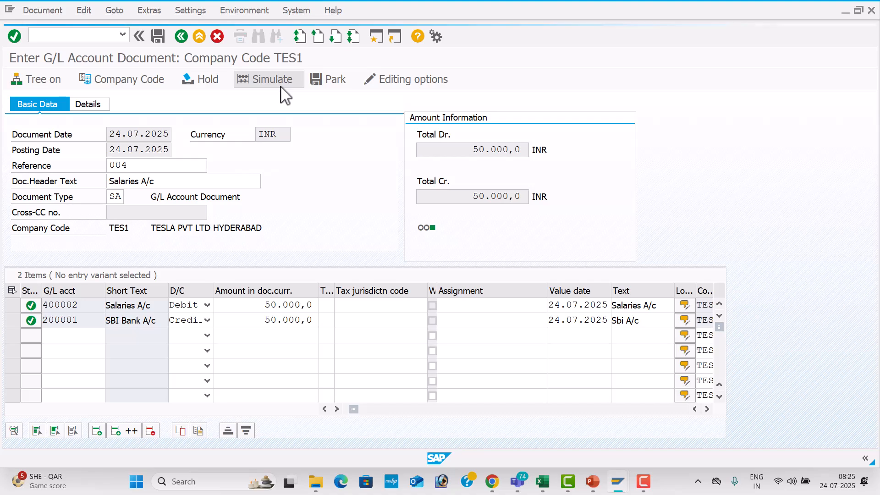
{"action": "left_click", "coordinate": [159, 37]}
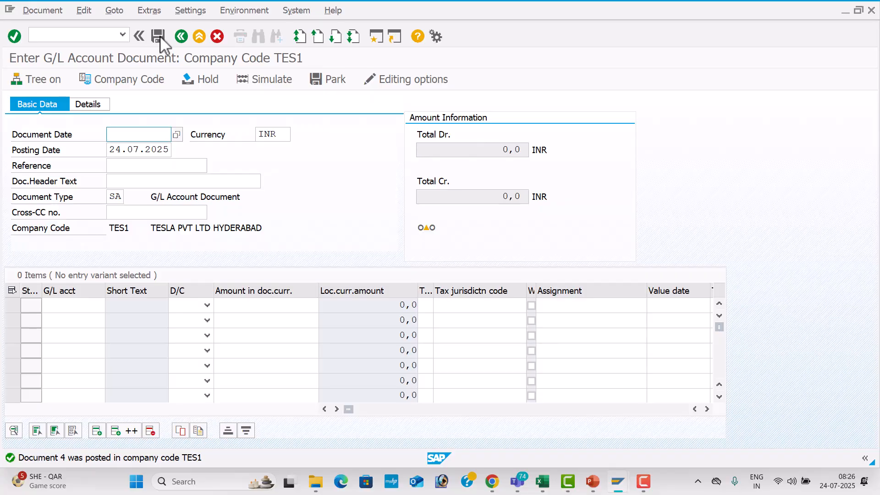
Switch to the G/L Account Line Item Display window and return to its selection screen.
{"action": "key", "text": "alt+Tab"}
{"action": "key", "text": "alt+Tab"}
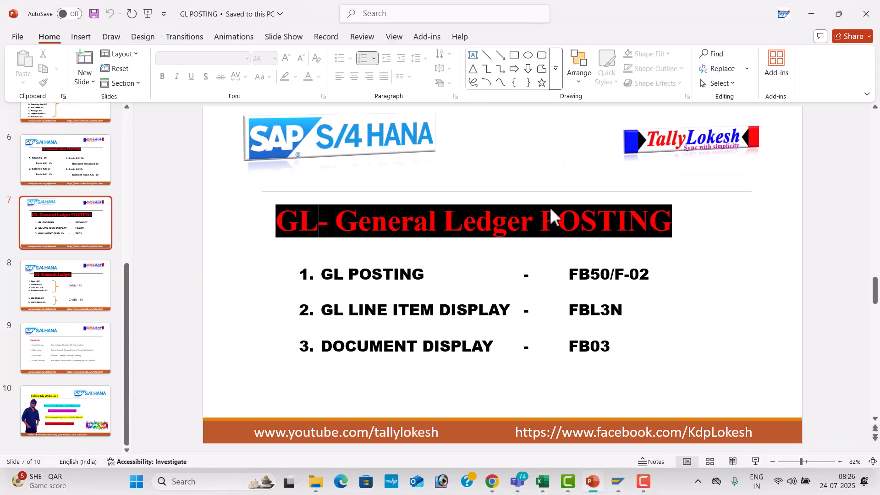
{"action": "key", "text": "alt+Tab"}
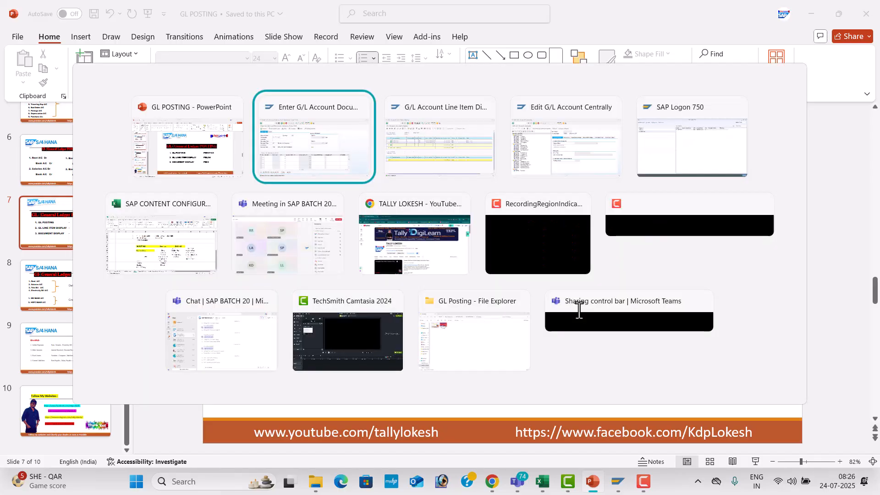
{"action": "key", "text": "alt+Tab"}
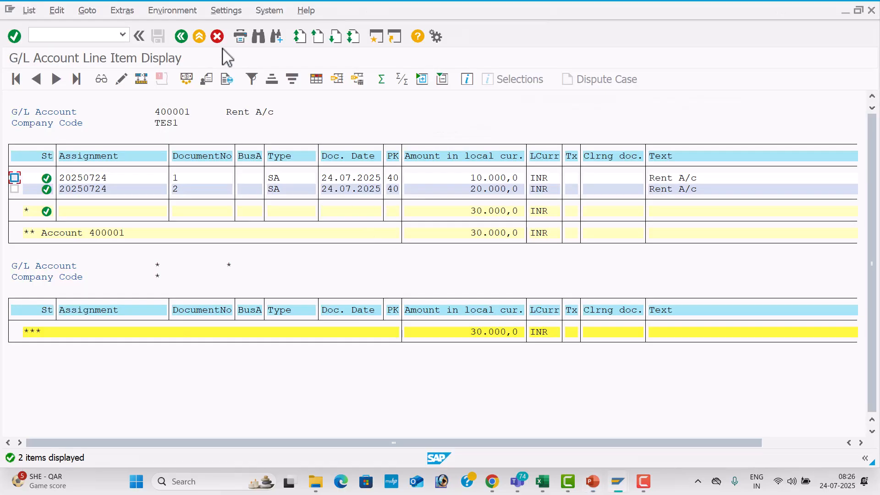
{"action": "left_click", "coordinate": [185, 41]}
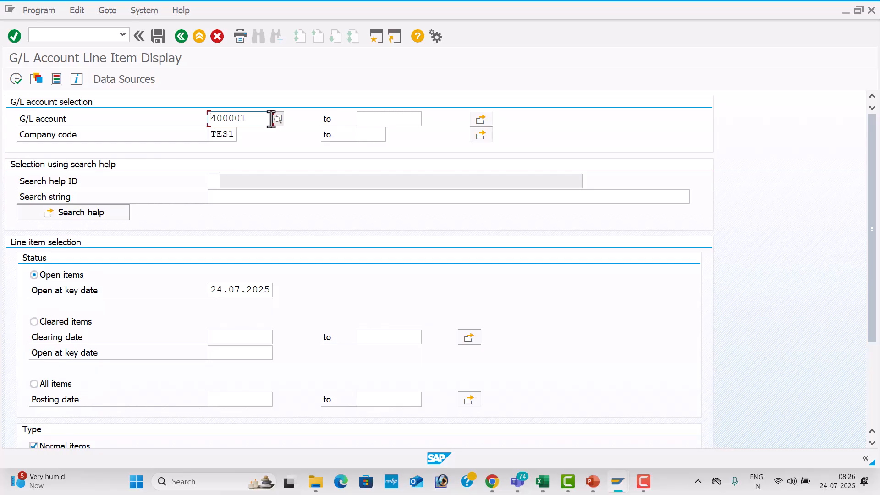
Display the open line items of G/L account 400002 (Salaries A/c) in company code TES1, then return to the selection.
{"action": "left_click", "coordinate": [279, 121]}
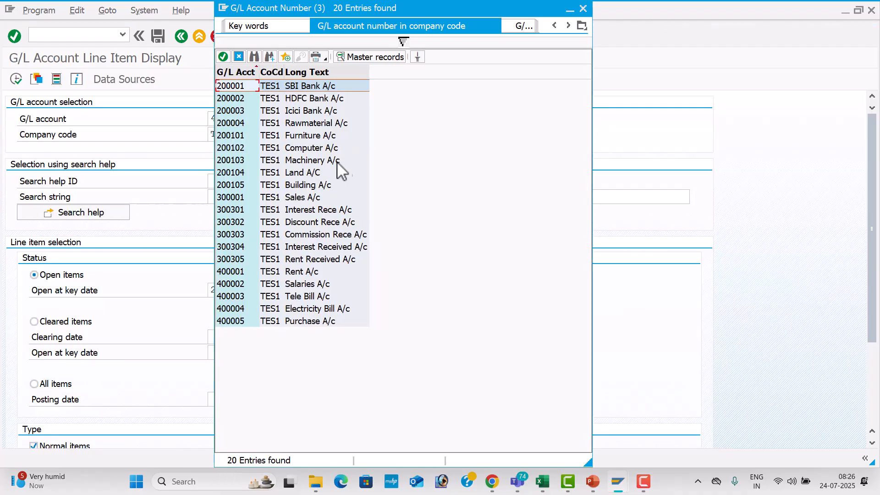
{"action": "double_click", "coordinate": [305, 274]}
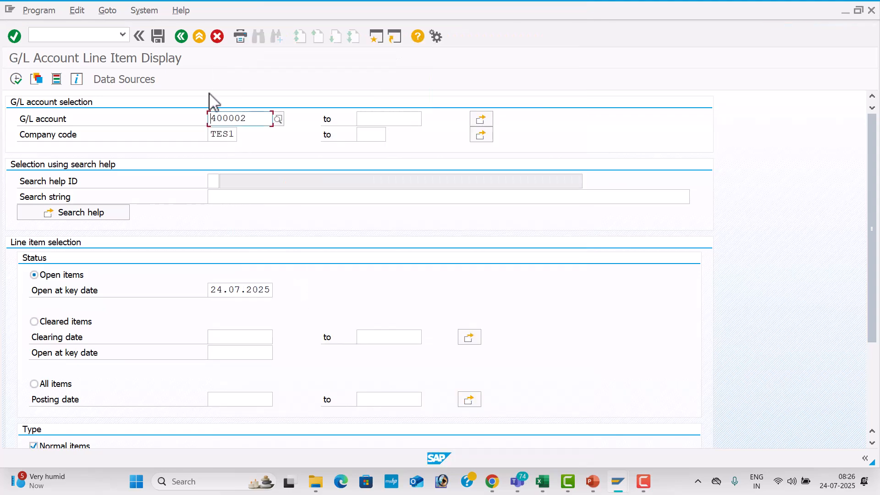
{"action": "left_click", "coordinate": [18, 79]}
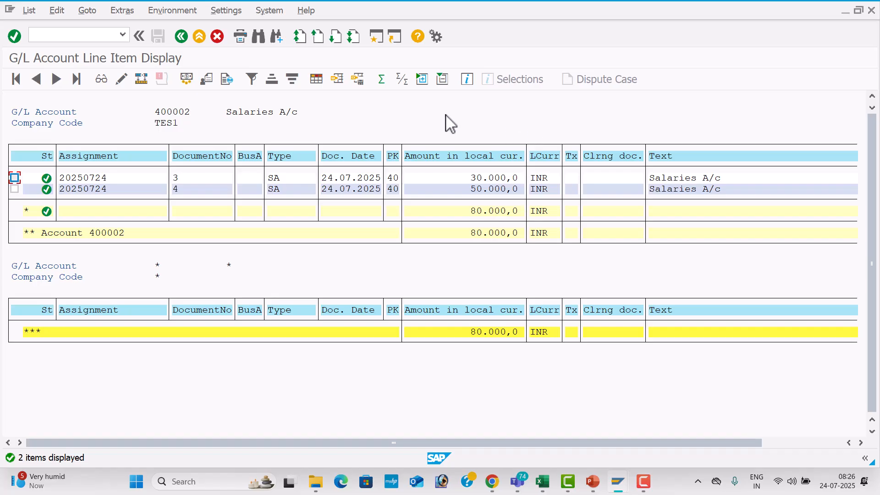
{"action": "left_click", "coordinate": [182, 36]}
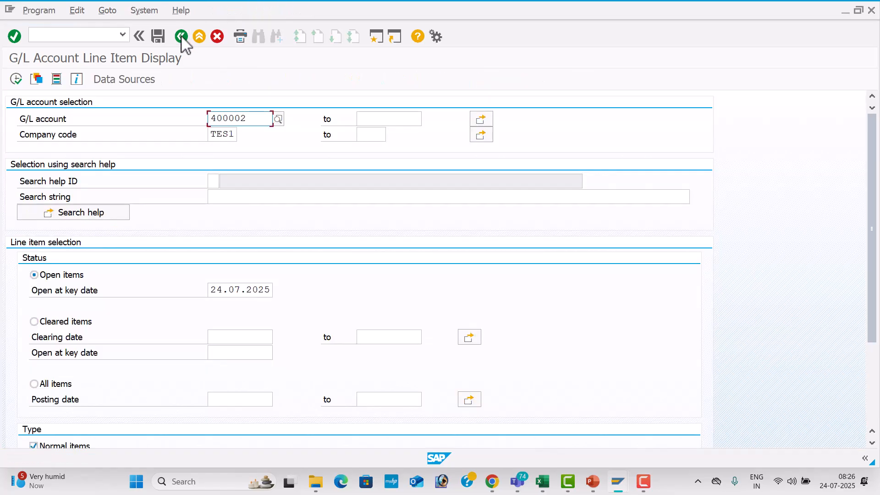
Switch to the Enter G/L Account Document window and set the document date to 24.07.2025 and the reference to 005.
{"action": "key", "text": "alt+Tab"}
{"action": "key", "text": "Tab"}
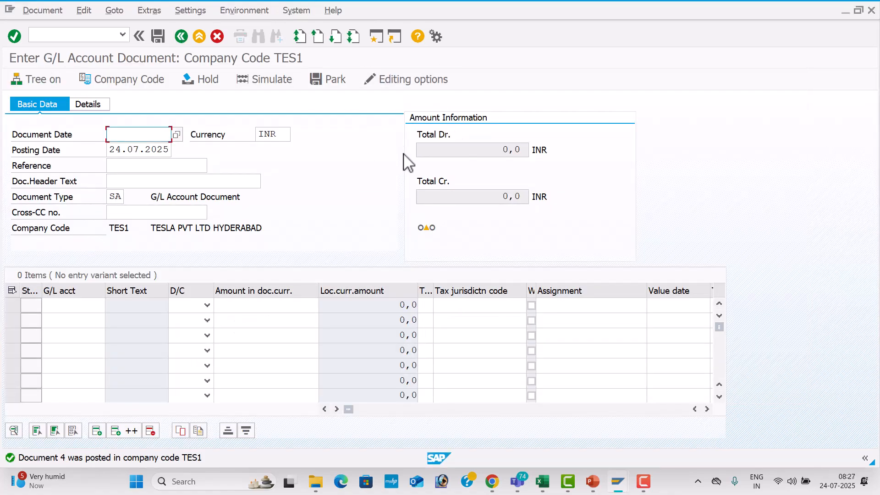
{"action": "key", "text": "BackSpace"}
{"action": "key", "text": "Down"}
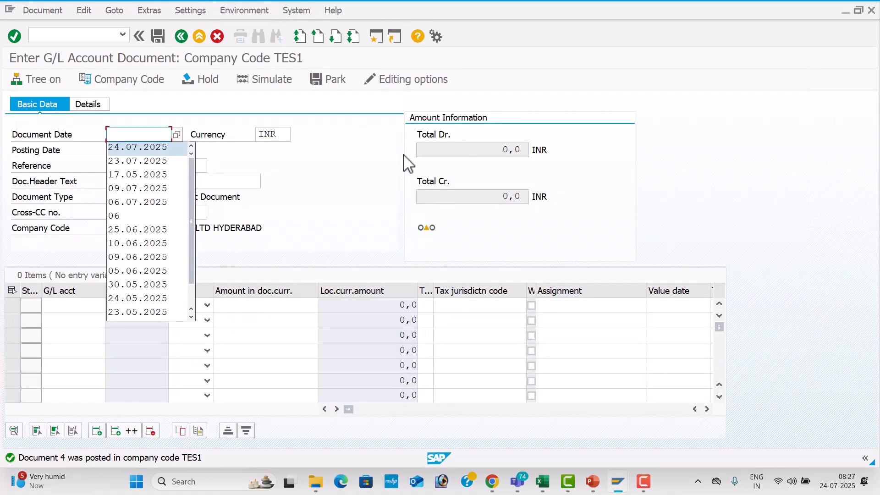
{"action": "key", "text": "Tab"}
{"action": "key", "text": "Tab"}
{"action": "key", "text": "Tab"}
{"action": "type", "text": "005"}
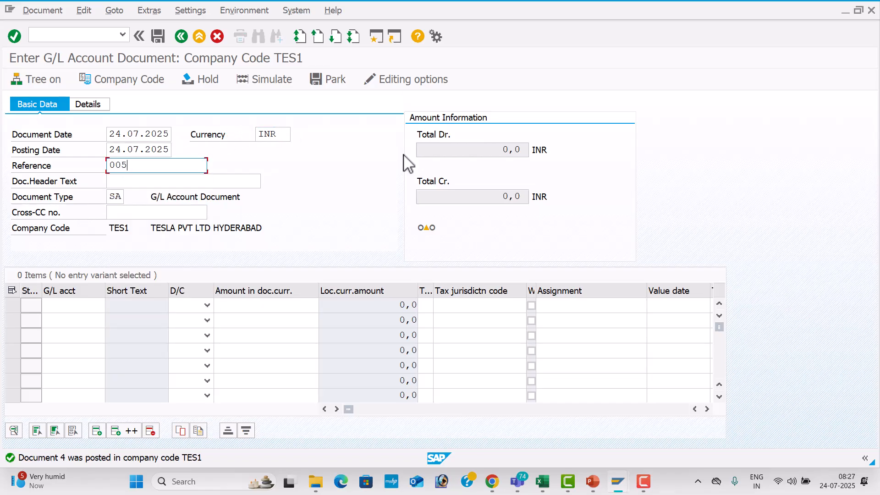
Set the document header text to Discount Received and go to the first line item's G/L account.
{"action": "key", "text": "Tab"}
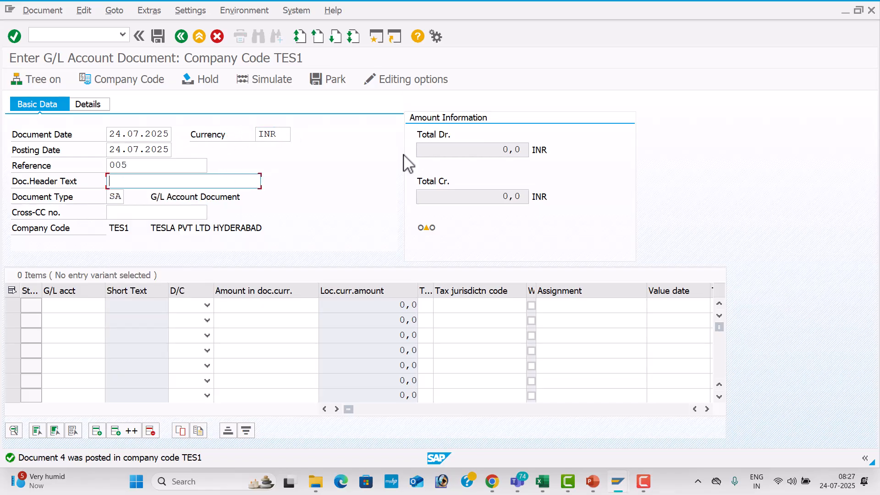
{"action": "type", "text": "D"}
{"action": "key", "text": "Down"}
{"action": "key", "text": "Tab"}
{"action": "left_click", "coordinate": [234, 179]}
{"action": "left_click", "coordinate": [92, 304]}
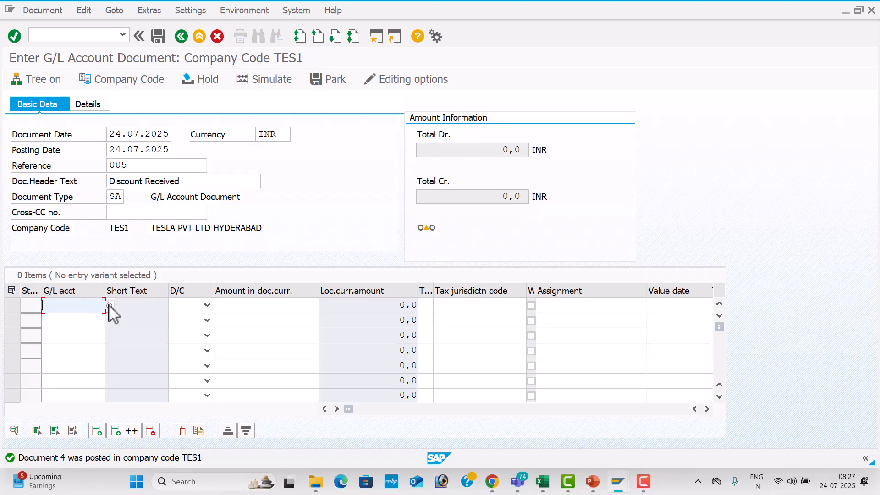
Check the debit and credit posting keys on slide 8 of the GL POSTING presentation in PowerPoint, then return to SAP.
{"action": "key", "text": "alt+Tab"}
{"action": "key", "text": "alt+Tab"}
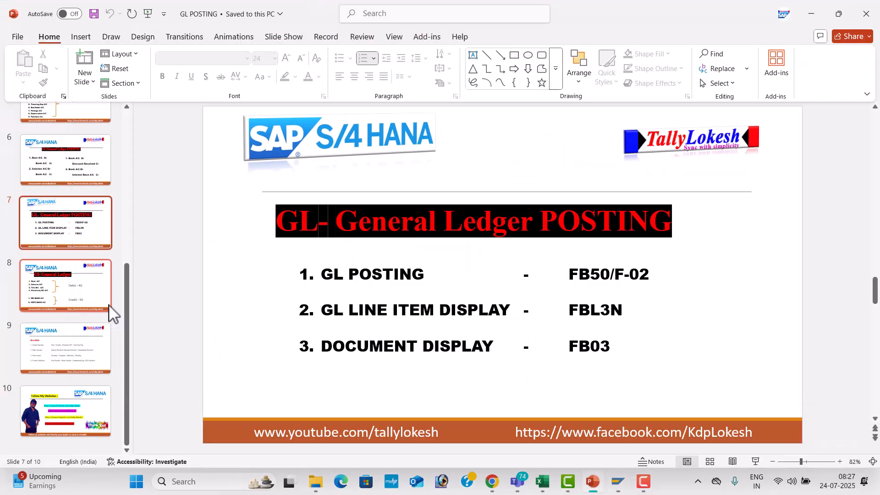
{"action": "left_click", "coordinate": [109, 306]}
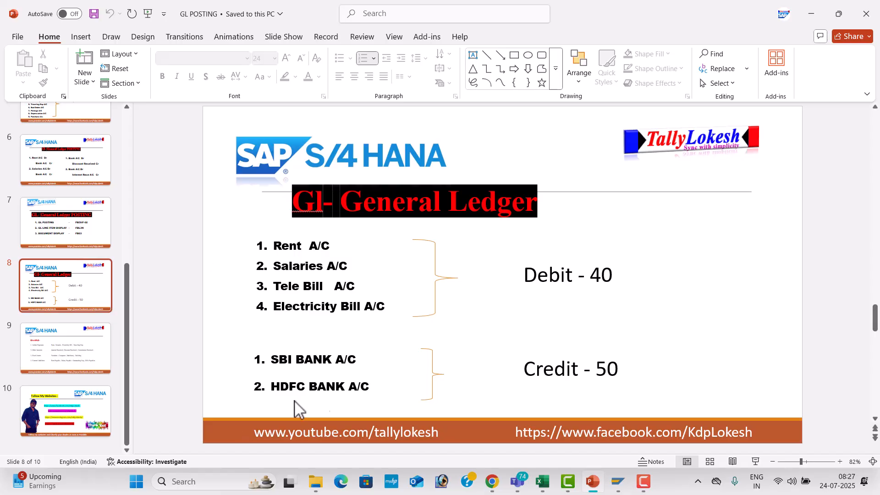
{"action": "key", "text": "alt+Tab"}
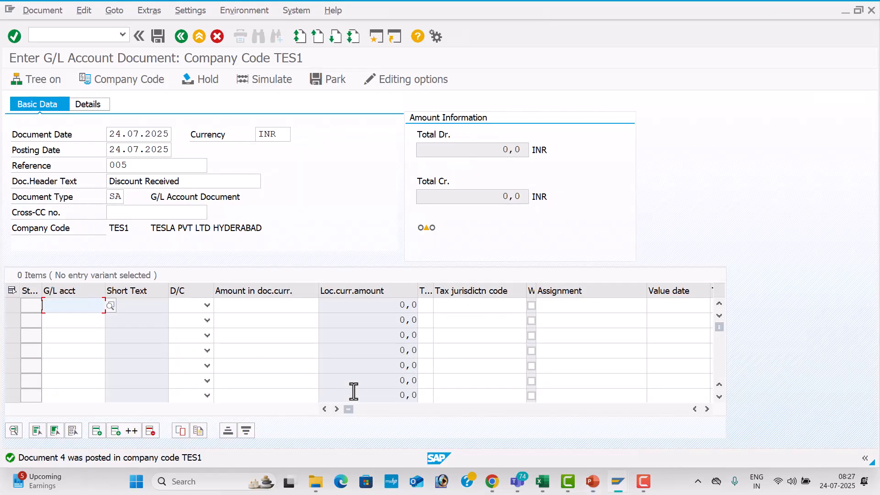
Enter the first line item as a debit of 20000 to G/L account 200001 (SBI Bank A/c).
{"action": "left_click", "coordinate": [111, 305]}
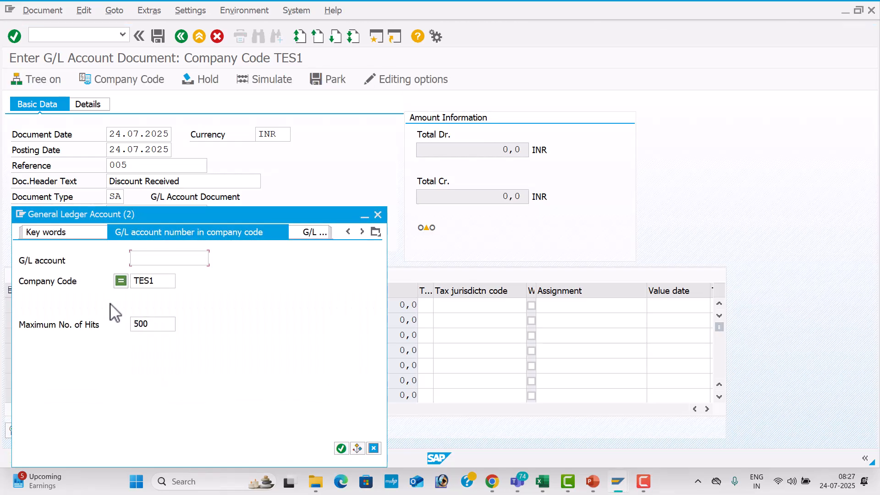
{"action": "key", "text": "Return"}
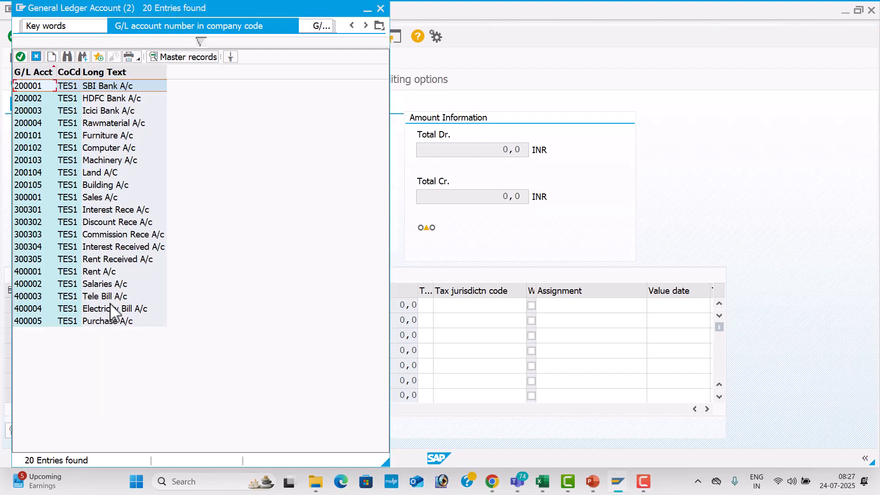
{"action": "key", "text": "Return"}
{"action": "key", "text": "Tab"}
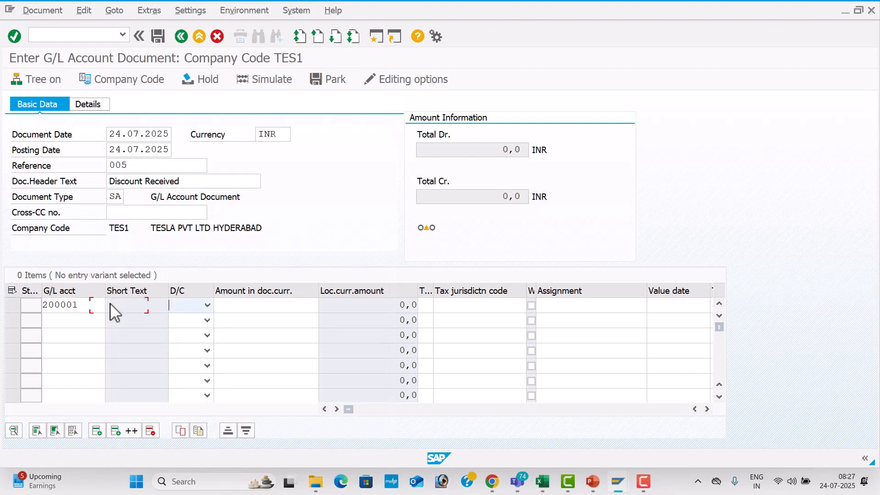
{"action": "key", "text": "Tab"}
{"action": "type", "text": "20"}
{"action": "key", "text": "Down"}
{"action": "key", "text": "Tab"}
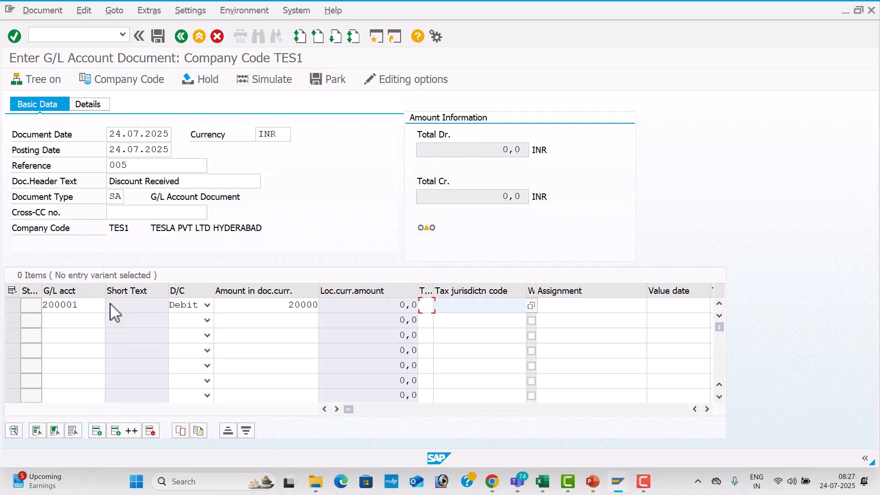
Set the debit line's value date to 24.07.2025 and its text to Sbi A/c.
{"action": "key", "text": "Tab"}
{"action": "key", "text": "Tab"}
{"action": "key", "text": "Tab"}
{"action": "key", "text": "Tab"}
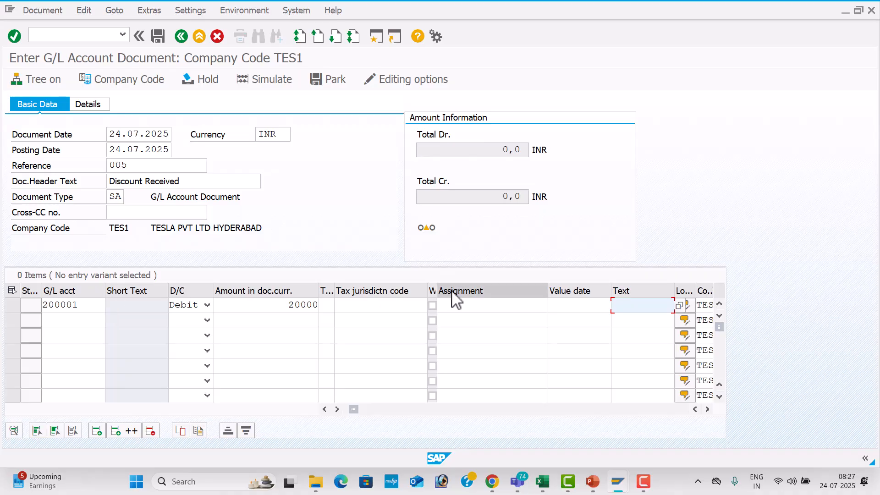
{"action": "left_click", "coordinate": [566, 314]}
{"action": "key", "text": "Down"}
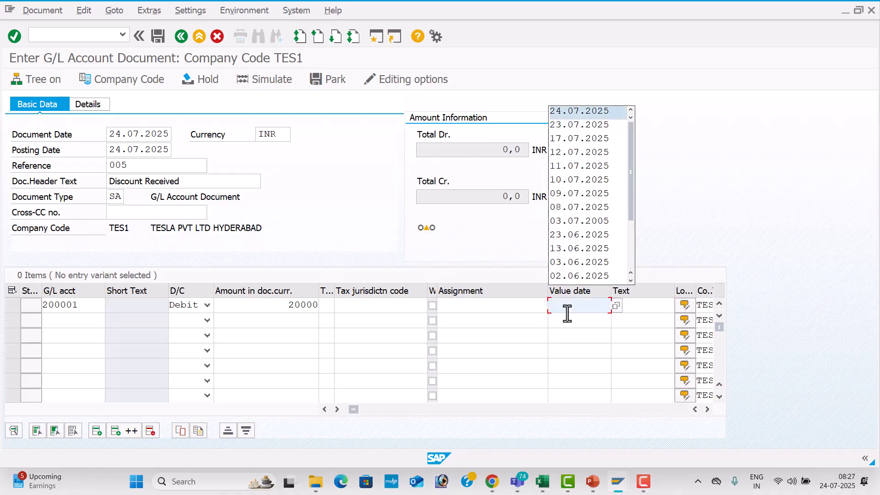
{"action": "key", "text": "Tab"}
{"action": "key", "text": "Down"}
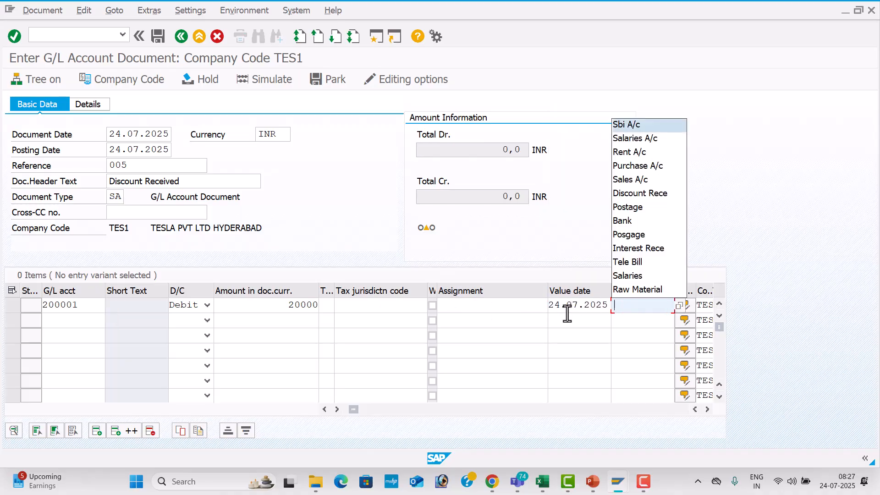
{"action": "key", "text": "Tab"}
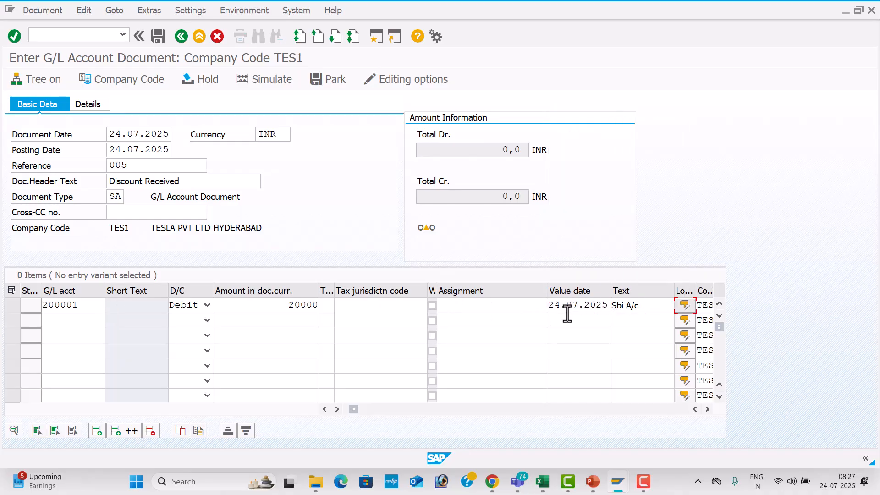
Look up G/L account 300302 (Discount Rece A/c) in company code TES1 and assign it to the second line item.
{"action": "left_click", "coordinate": [91, 324]}
{"action": "left_click", "coordinate": [111, 321]}
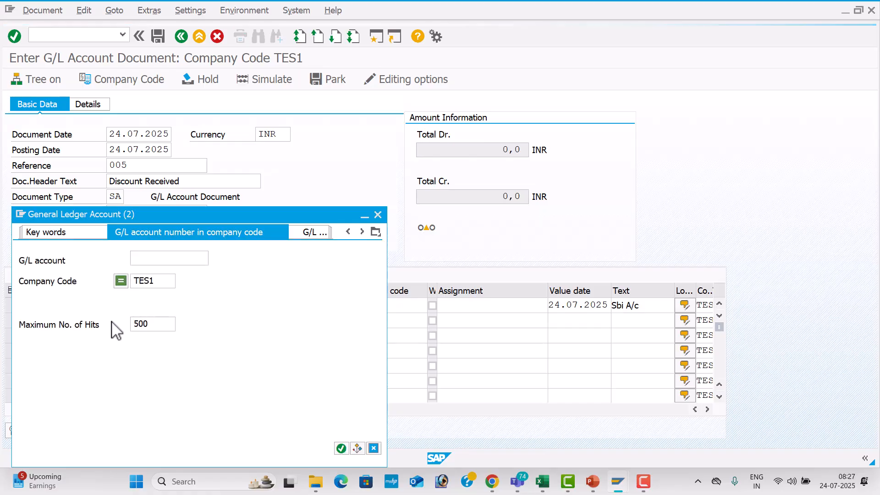
{"action": "key", "text": "Return"}
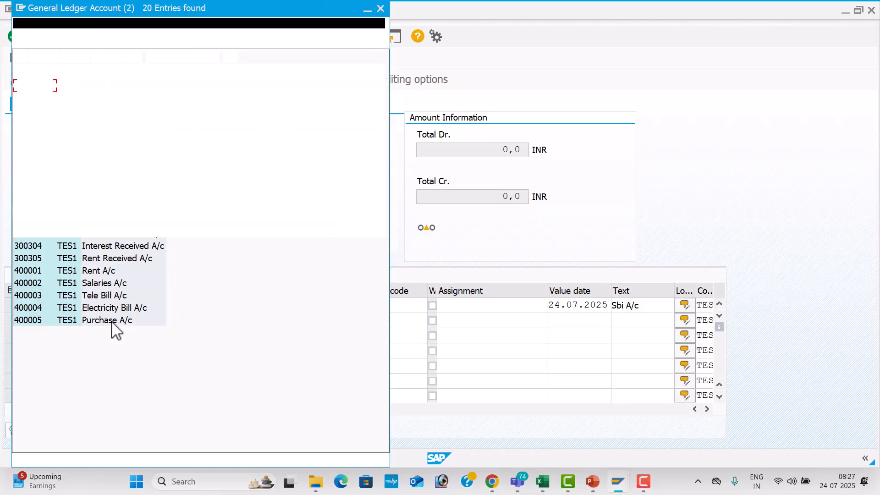
{"action": "key", "text": "Down"}
{"action": "key", "text": "Down"}
{"action": "key", "text": "Down"}
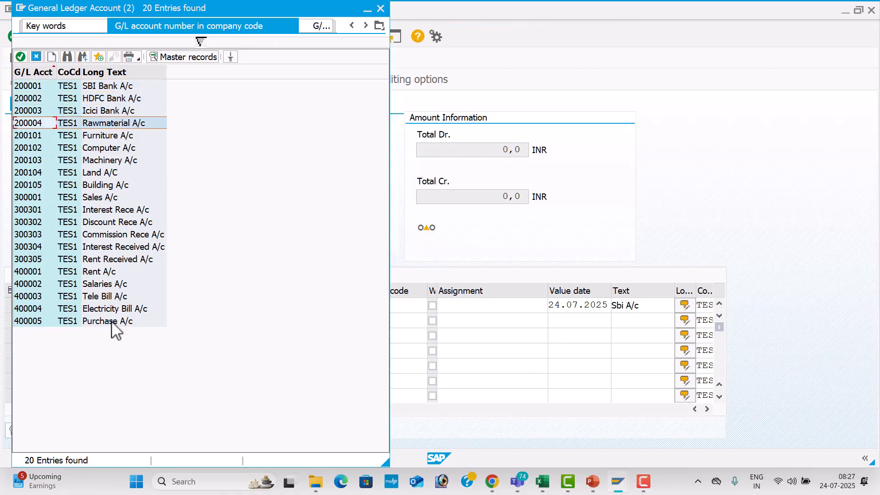
{"action": "key", "text": "Down"}
{"action": "key", "text": "Down"}
{"action": "key", "text": "Down"}
{"action": "key", "text": "Down"}
{"action": "key", "text": "Down"}
{"action": "key", "text": "Down"}
{"action": "key", "text": "Down"}
{"action": "key", "text": "Down"}
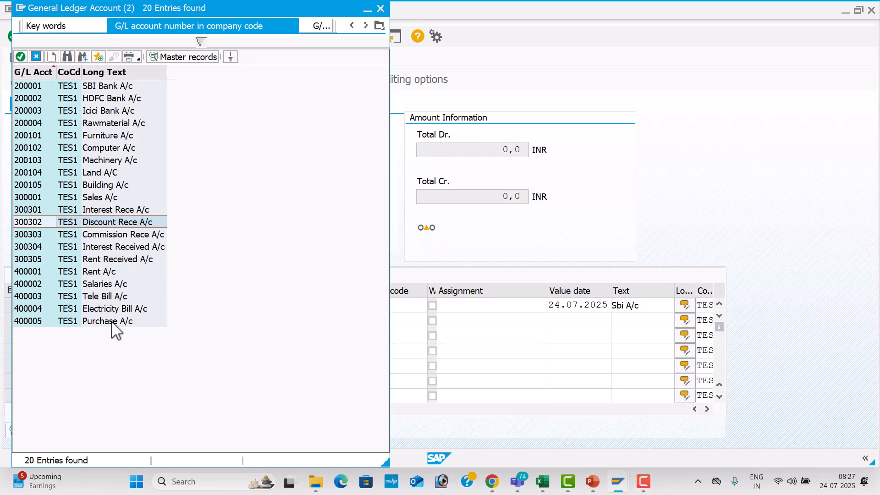
{"action": "key", "text": "Return"}
Enter the discount received line as a credit of 20000.
{"action": "key", "text": "Tab"}
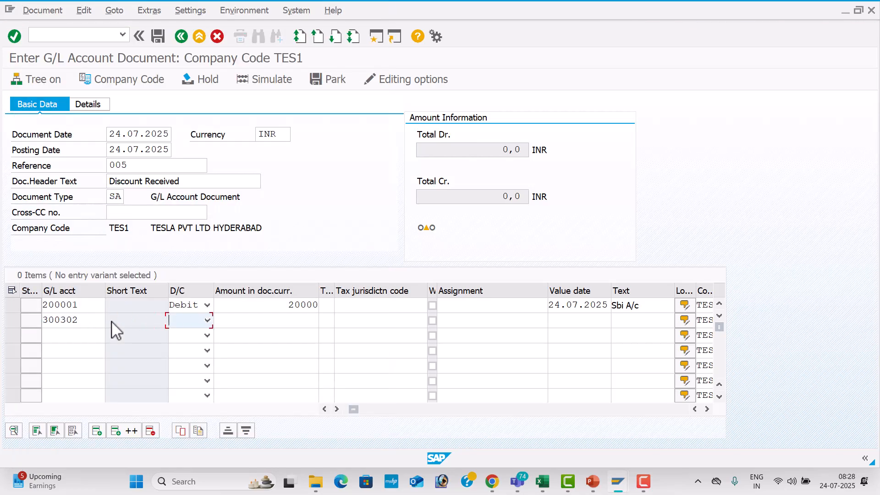
{"action": "key", "text": "Tab"}
{"action": "type", "text": "20000"}
{"action": "key", "text": "Tab"}
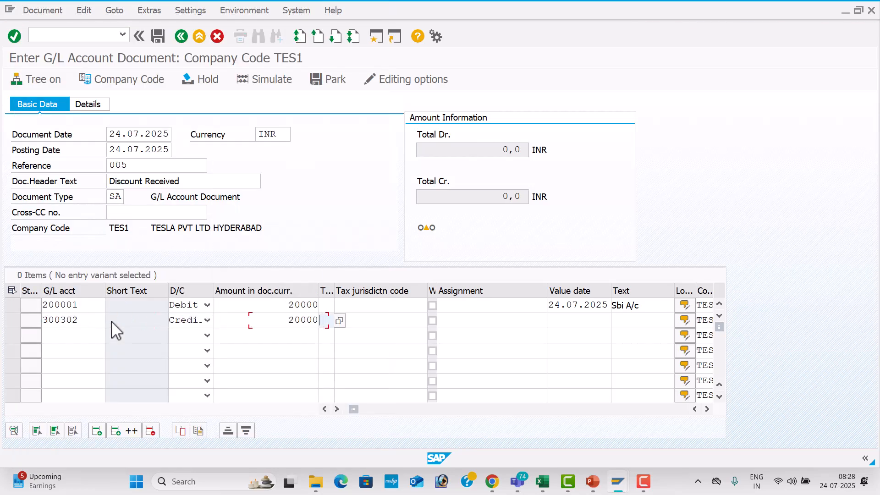
Set the credit line's value date to 24.07.2025 and its text to Discount Rece.
{"action": "key", "text": "Tab"}
{"action": "key", "text": "Tab"}
{"action": "key", "text": "Down"}
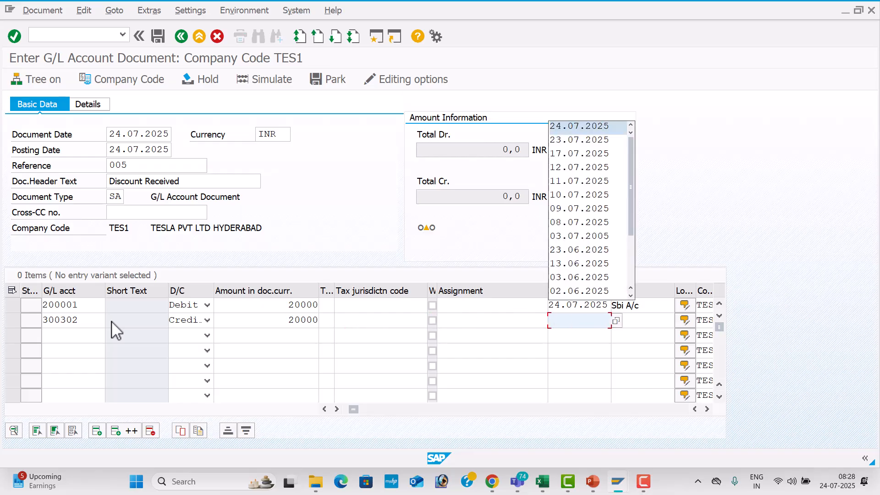
{"action": "key", "text": "Return"}
{"action": "key", "text": "Tab"}
{"action": "type", "text": "D"}
{"action": "key", "text": "Down"}
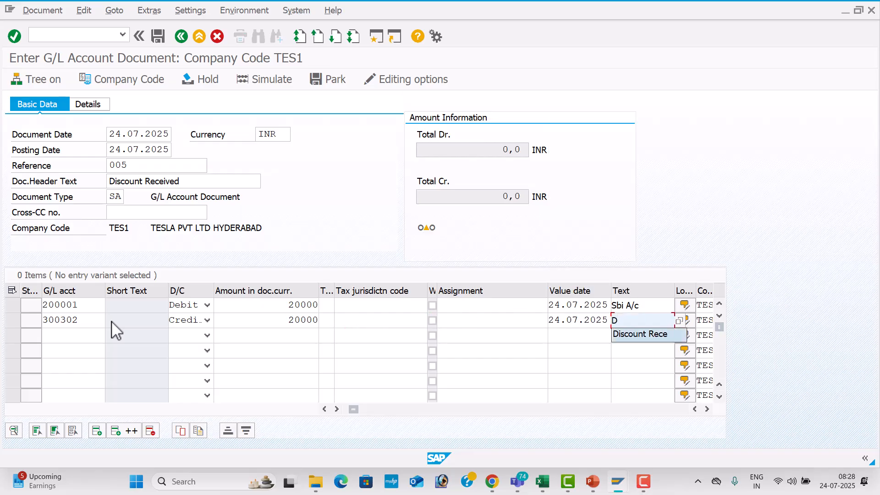
{"action": "key", "text": "Return"}
{"action": "key", "text": "Tab"}
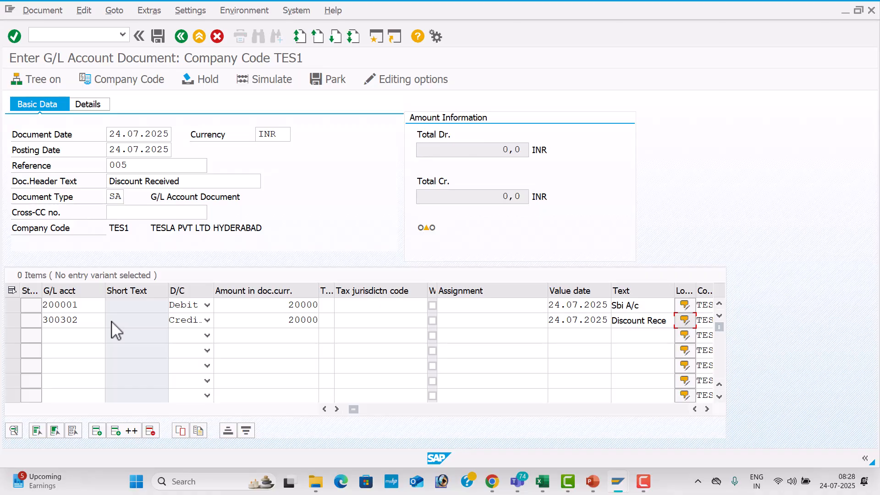
Dismiss the long text dialog, then simulate and post the 20000 discount received document.
{"action": "key", "text": "space"}
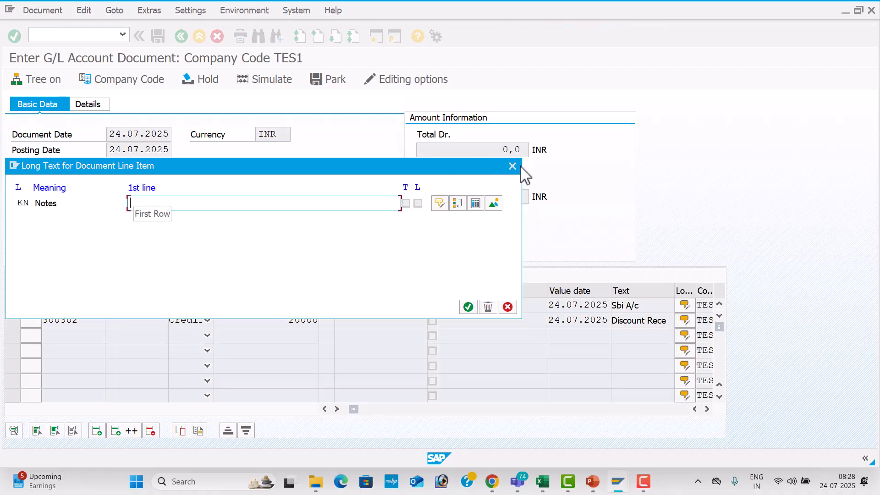
{"action": "left_click", "coordinate": [514, 167]}
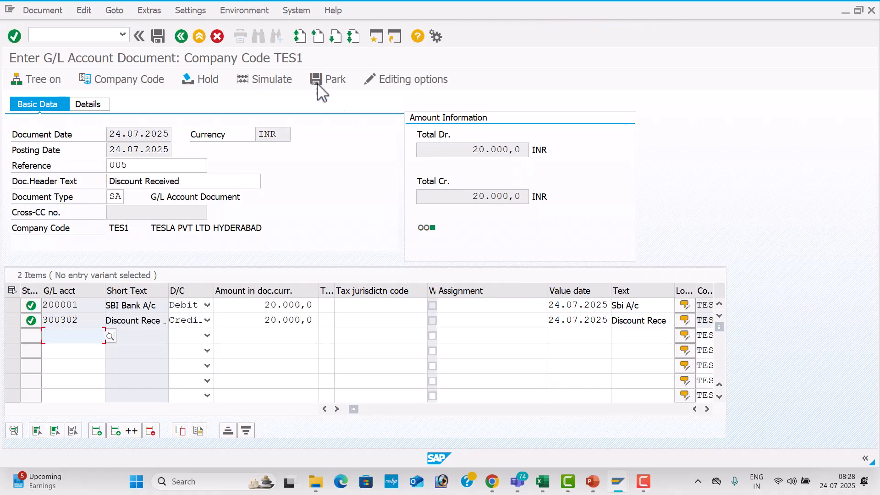
{"action": "left_click", "coordinate": [281, 82]}
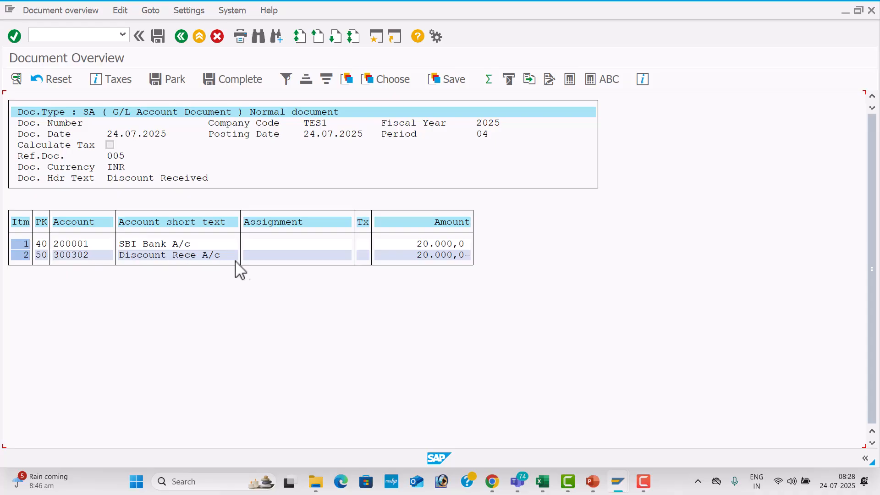
{"action": "left_click", "coordinate": [158, 36]}
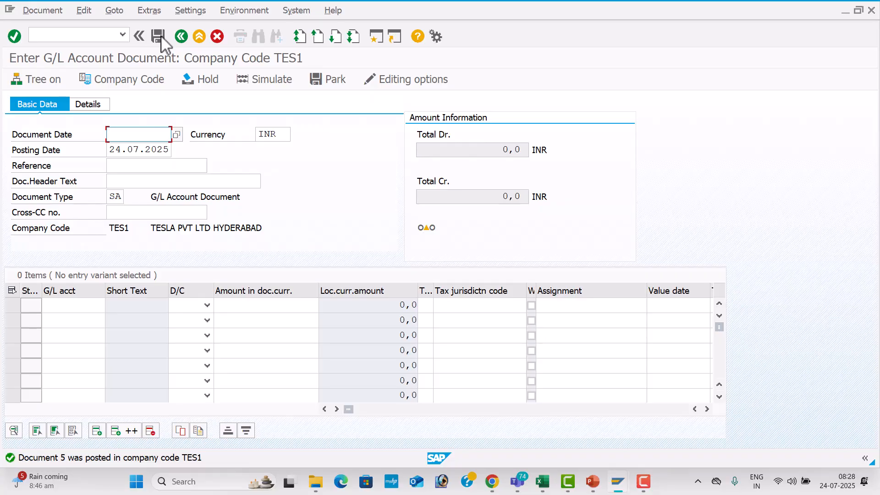
Fill the new document's header with document date 24.07.2025, reference 006 and header text Discount Received.
{"action": "key", "text": "Down"}
{"action": "key", "text": "Tab"}
{"action": "key", "text": "Tab"}
{"action": "key", "text": "Tab"}
{"action": "type", "text": "0"}
{"action": "type", "text": "6"}
{"action": "key", "text": "Tab"}
{"action": "key", "text": "Down"}
{"action": "key", "text": "Return"}
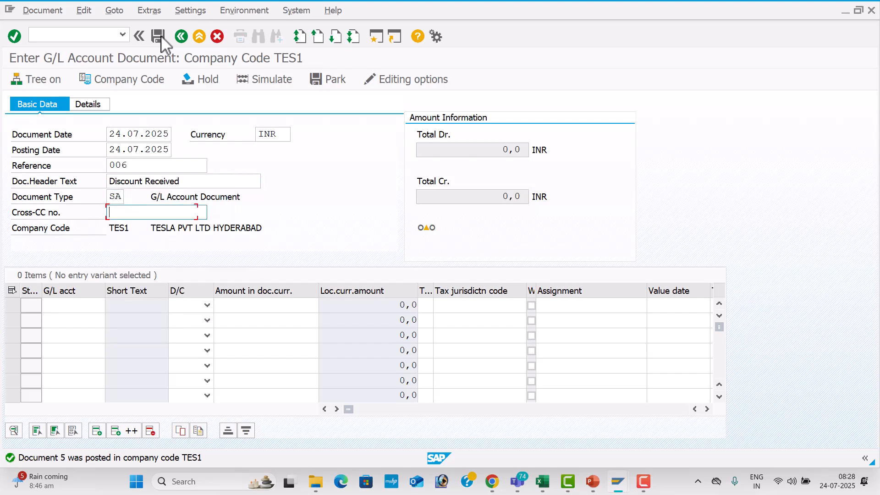
{"action": "key", "text": "Return"}
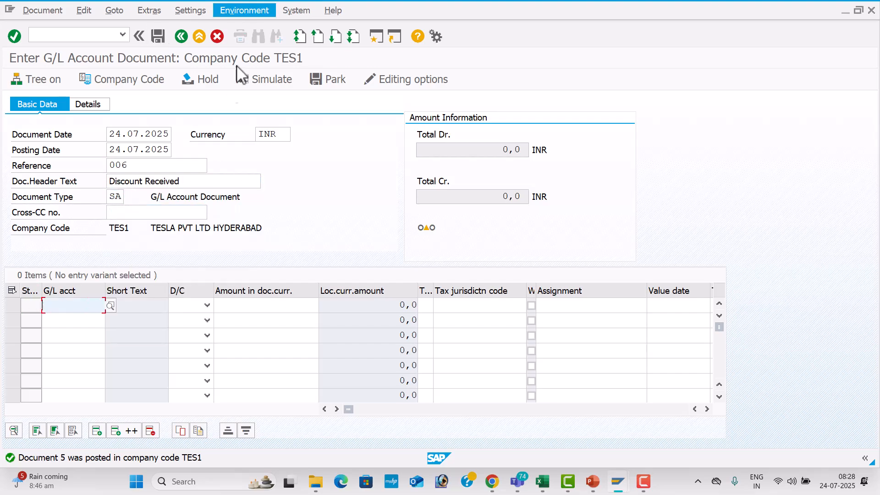
Enter the SBI Bank A/c from the TES1 account list as the first line, a debit of 30000.
{"action": "left_click", "coordinate": [111, 305]}
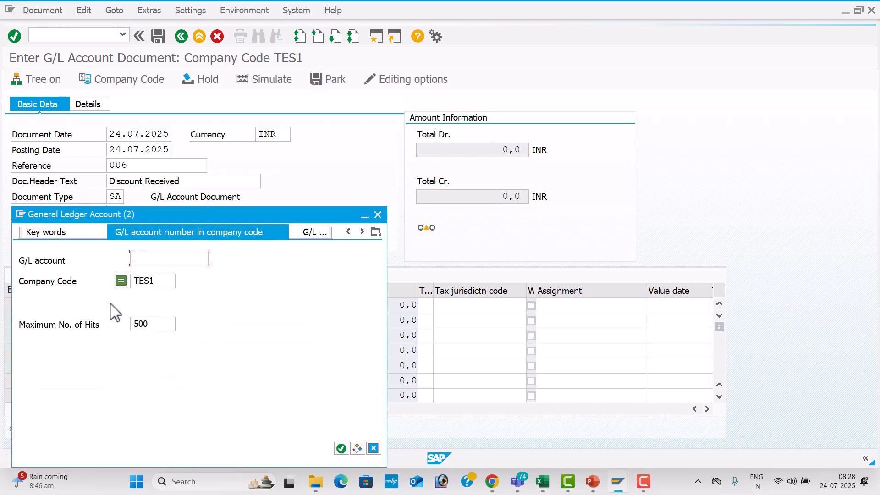
{"action": "key", "text": "Return"}
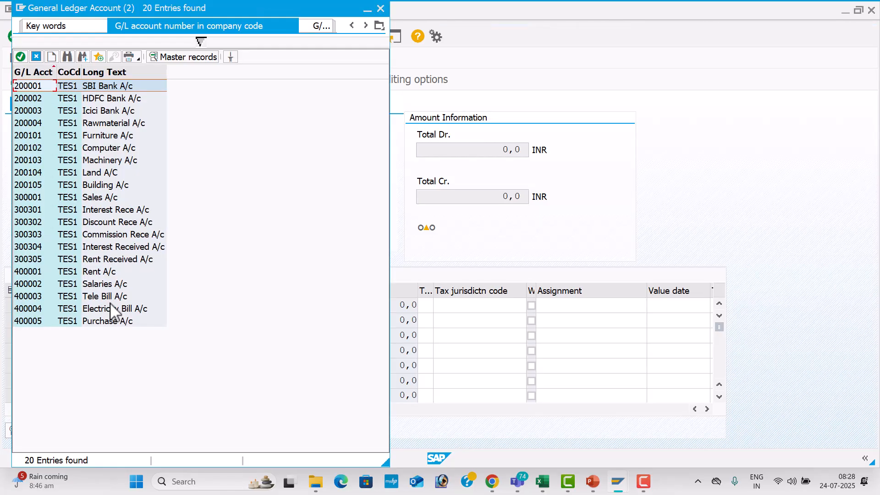
{"action": "key", "text": "Return"}
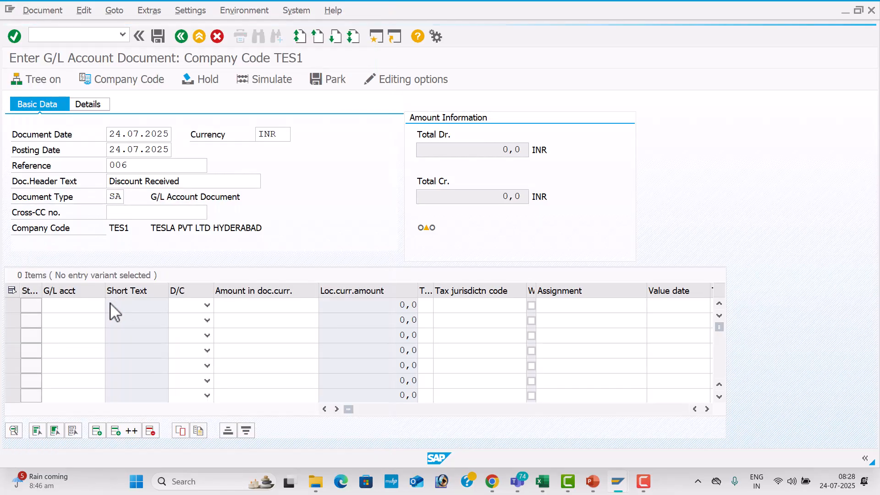
{"action": "key", "text": "Tab"}
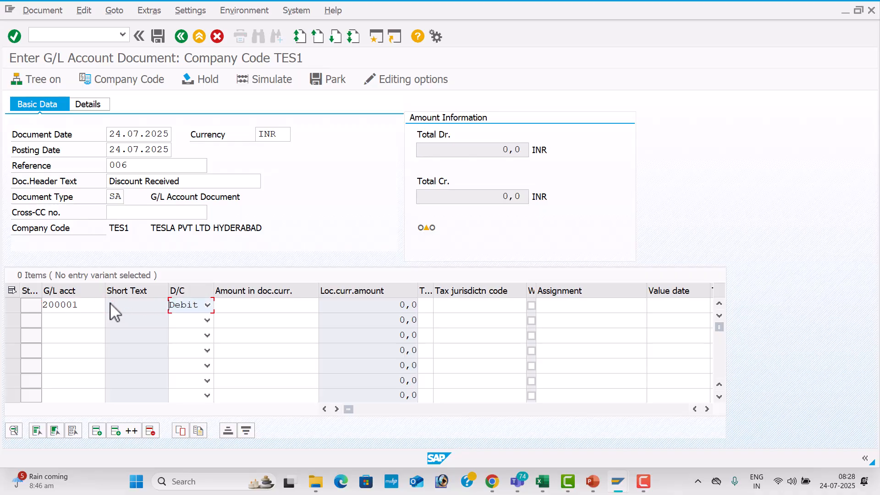
{"action": "key", "text": "Tab"}
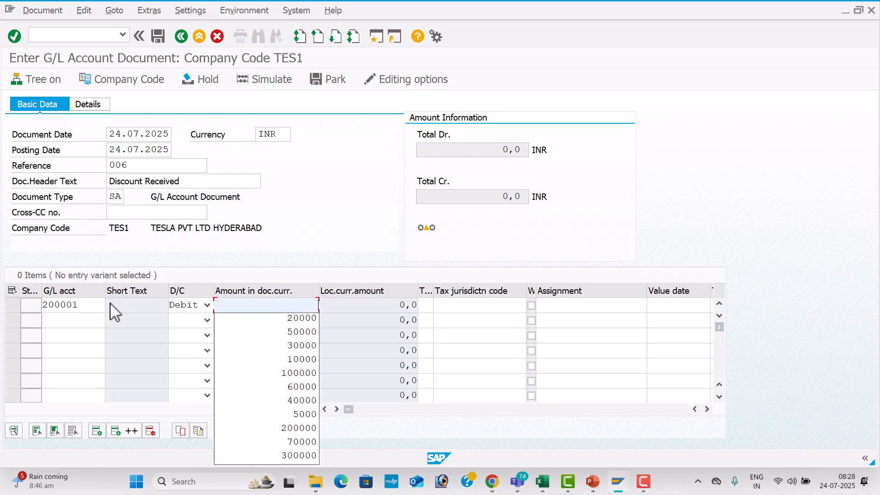
{"action": "key", "text": "Down"}
{"action": "key", "text": "Down"}
{"action": "key", "text": "Down"}
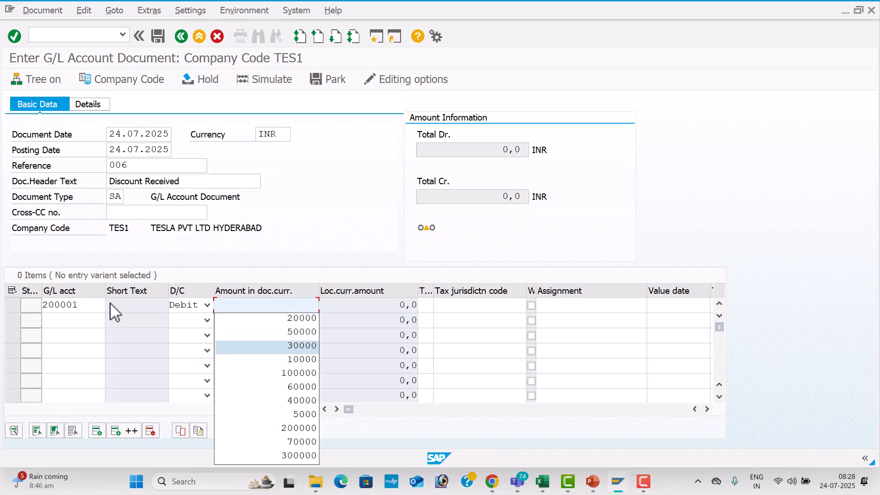
{"action": "key", "text": "Tab"}
Set the debit line's value date to 24.07.2025 and its text to Sbi A/c.
{"action": "key", "text": "Tab"}
{"action": "key", "text": "Tab"}
{"action": "key", "text": "Tab"}
{"action": "key", "text": "Down"}
{"action": "key", "text": "Tab"}
{"action": "key", "text": "Down"}
{"action": "key", "text": "Down"}
{"action": "key", "text": "Tab"}
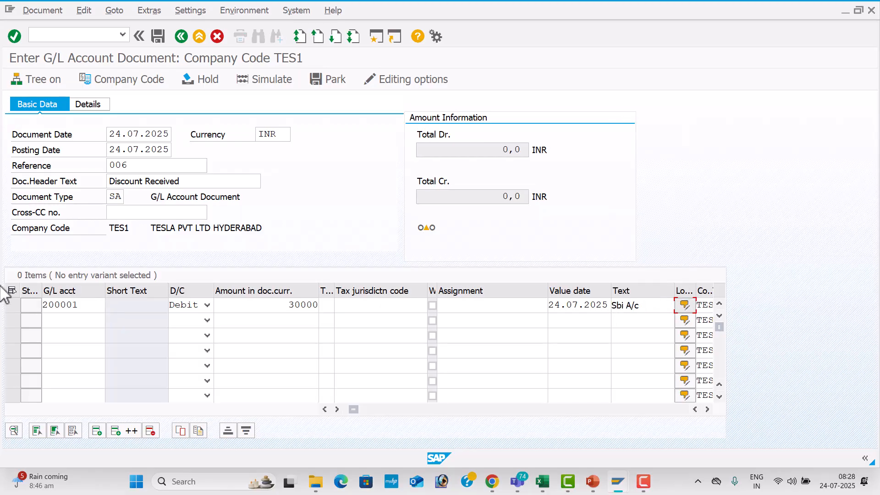
Choose the Discount Rece A/c from the TES1 account list as the second line's G/L account.
{"action": "left_click", "coordinate": [70, 321]}
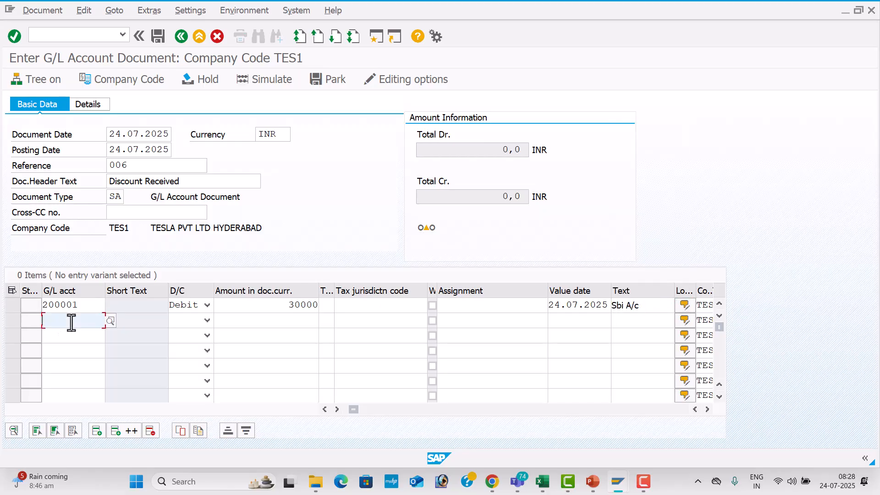
{"action": "left_click", "coordinate": [114, 320]}
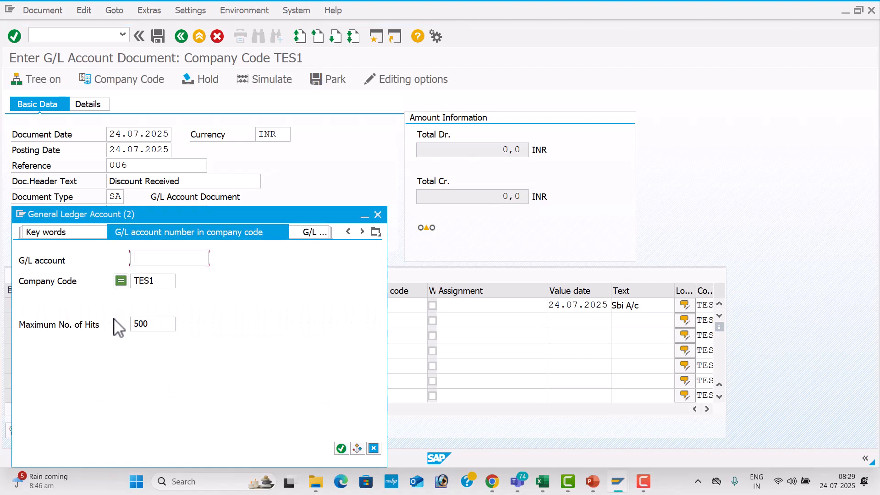
{"action": "key", "text": "Return"}
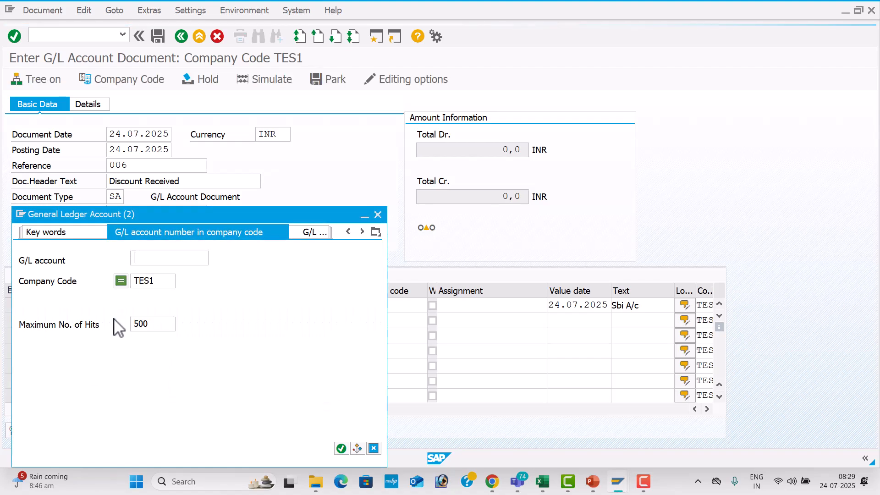
{"action": "key", "text": "Down"}
{"action": "key", "text": "Down"}
{"action": "key", "text": "Down"}
{"action": "key", "text": "Down"}
{"action": "key", "text": "Down"}
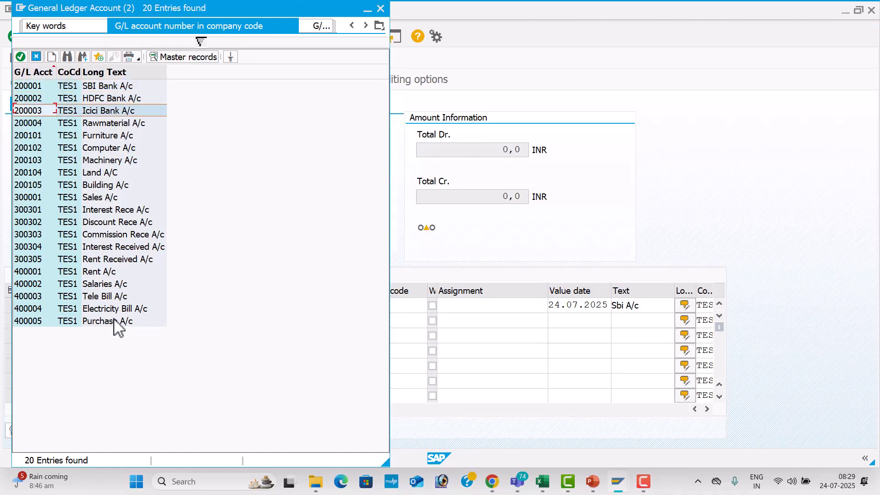
{"action": "key", "text": "Down"}
{"action": "key", "text": "Down"}
{"action": "key", "text": "Down"}
{"action": "key", "text": "Down"}
{"action": "key", "text": "Down"}
{"action": "key", "text": "Down"}
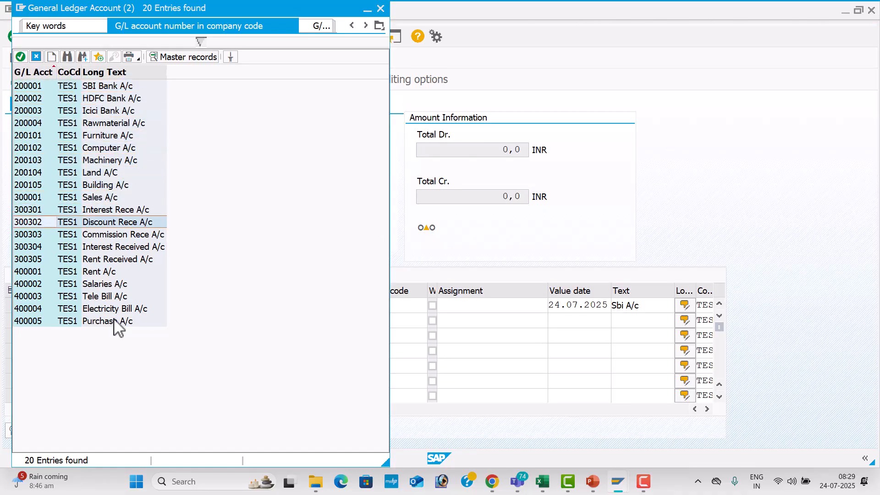
{"action": "key", "text": "Return"}
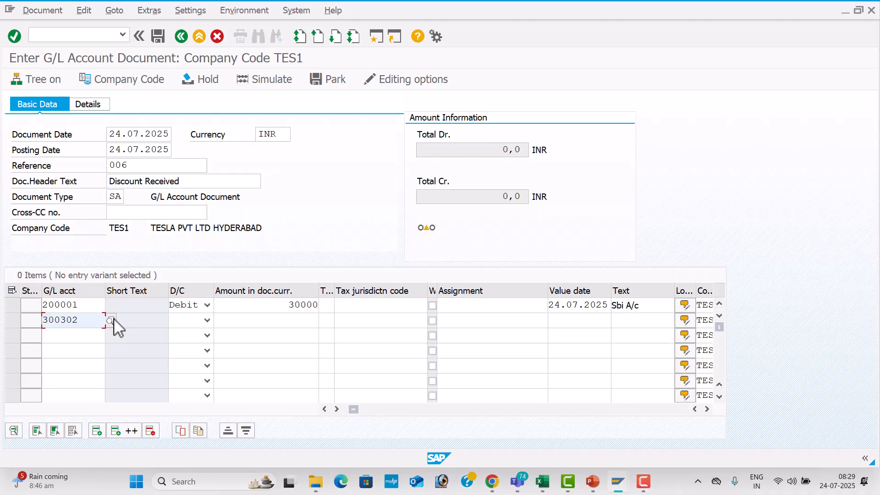
Make the Discount Rece A/c line a credit of 30000.
{"action": "key", "text": "Tab"}
{"action": "key", "text": "Down"}
{"action": "key", "text": "Down"}
{"action": "key", "text": "Tab"}
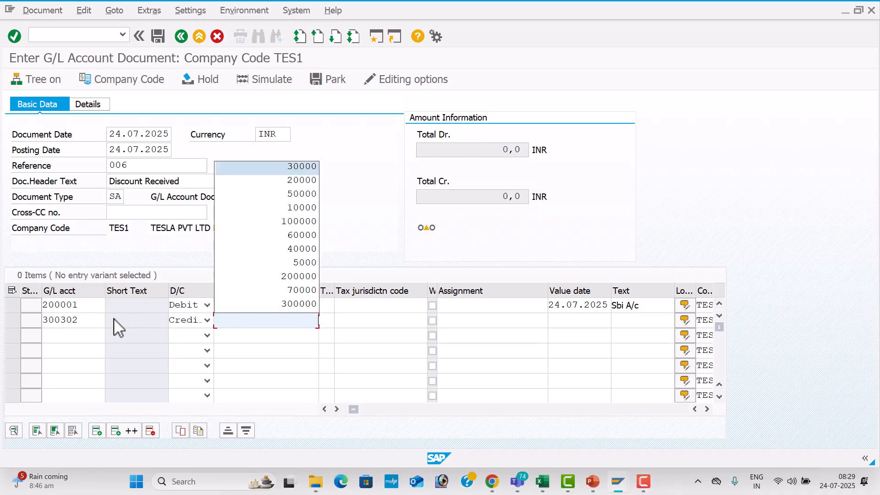
{"action": "key", "text": "Tab"}
Give the discount received credit line value date 24.07.2025 and text Discount Rece.
{"action": "key", "text": "Tab"}
{"action": "key", "text": "Tab"}
{"action": "key", "text": "Tab"}
{"action": "key", "text": "Down"}
{"action": "key", "text": "Tab"}
{"action": "key", "text": "Down"}
{"action": "key", "text": "Down"}
{"action": "key", "text": "Return"}
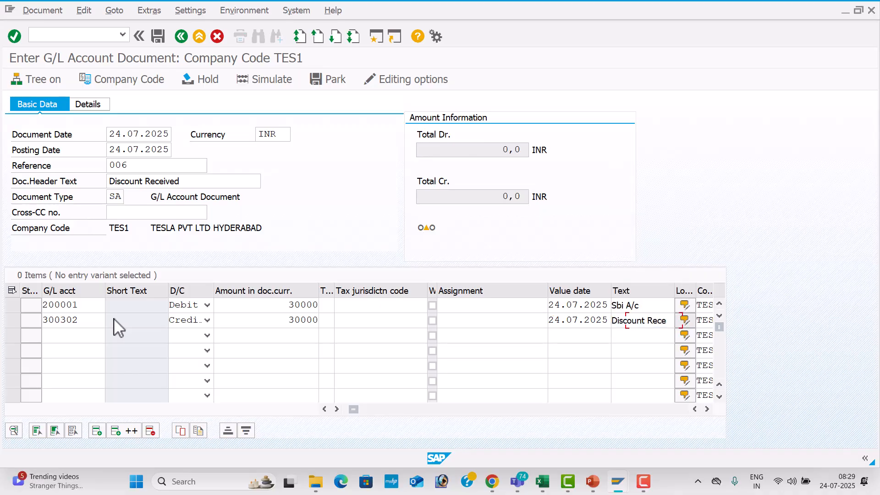
Dismiss the long text dialog, then simulate and post the 30000 discount received document.
{"action": "key", "text": "Return"}
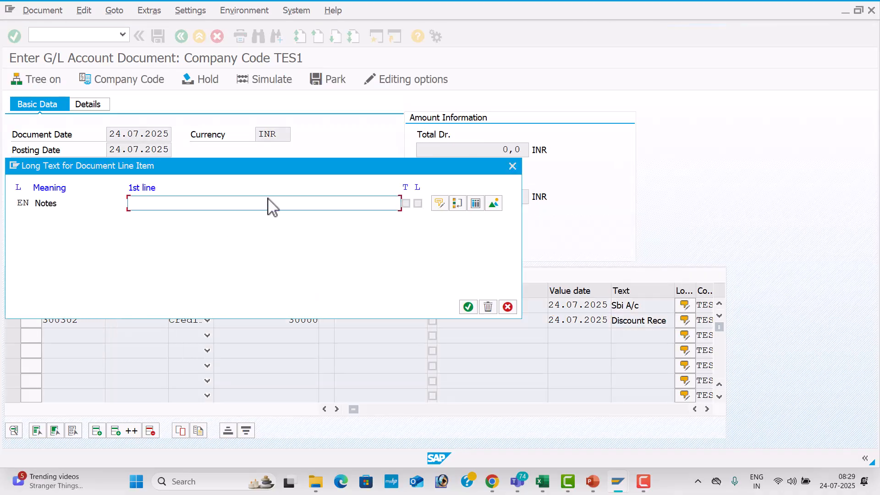
{"action": "left_click", "coordinate": [515, 168]}
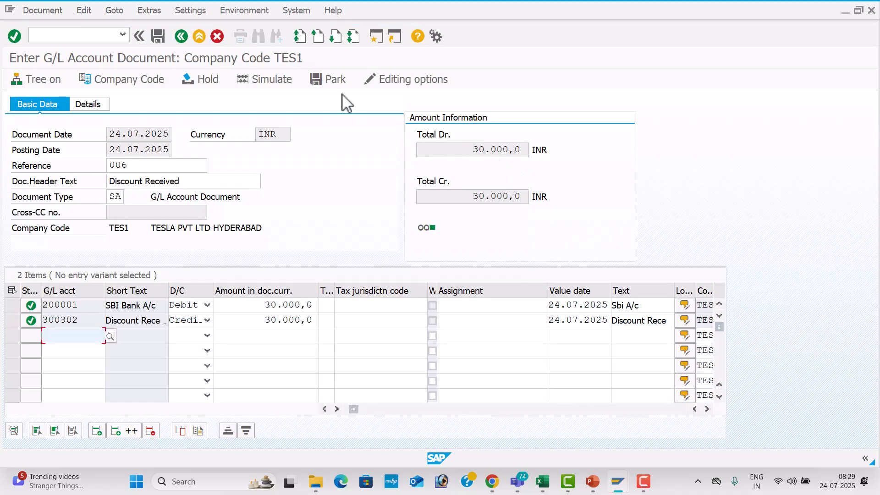
{"action": "left_click", "coordinate": [275, 83]}
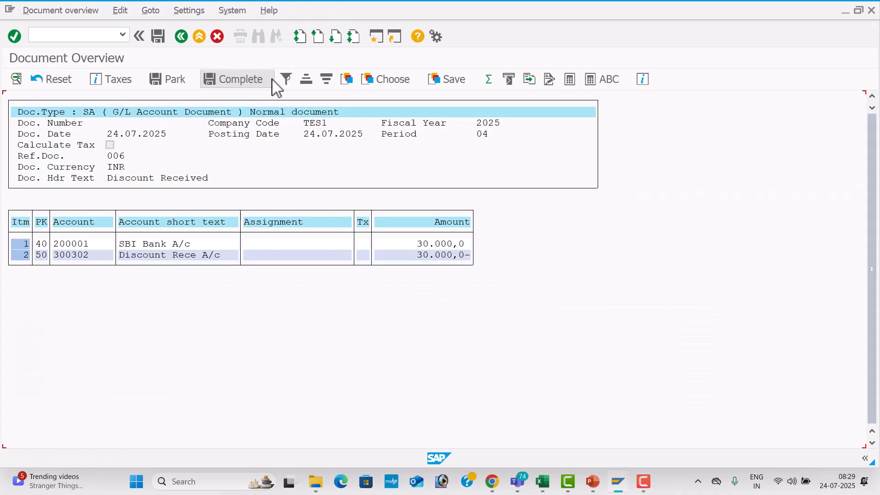
{"action": "left_click", "coordinate": [160, 37]}
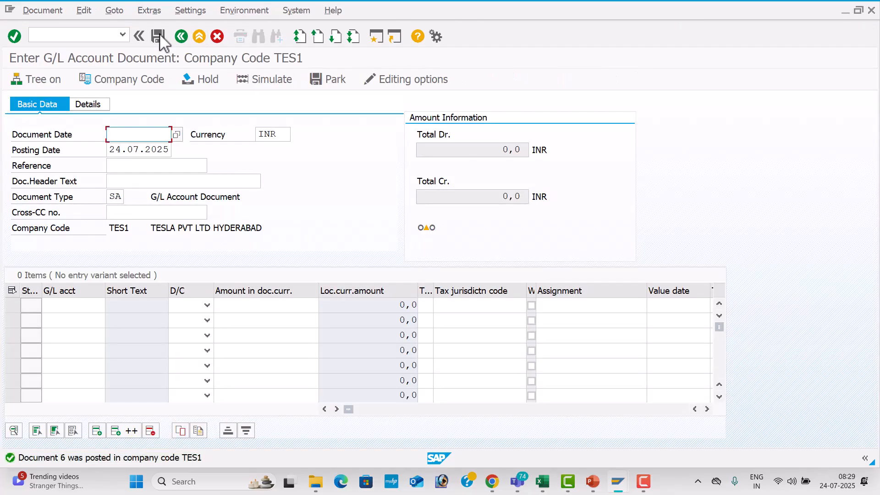
Switch to the G/L Account Line Item Display window, list the Discount Rece A/c open items in TES1, and return to the selection screen.
{"action": "key", "text": "alt+Tab"}
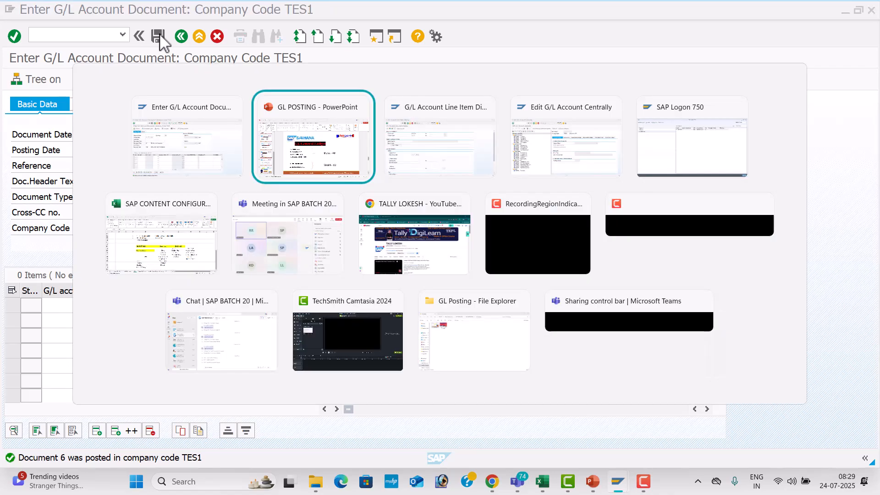
{"action": "key", "text": "alt+Tab"}
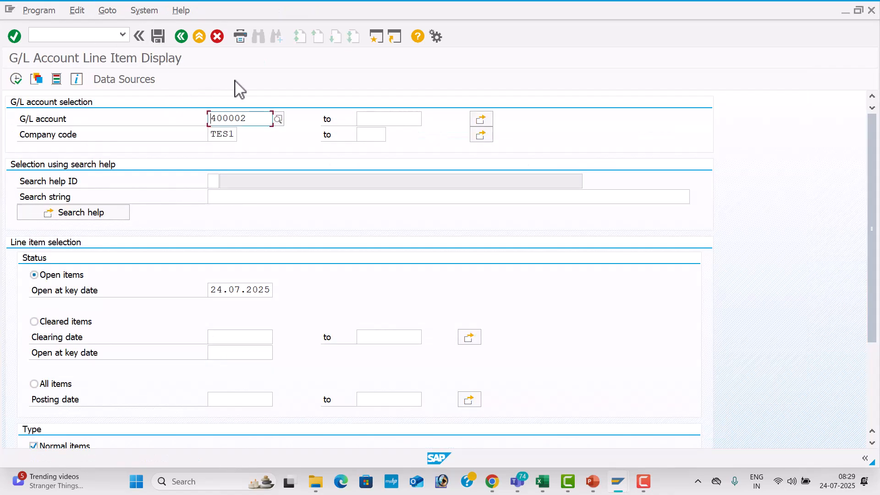
{"action": "left_click", "coordinate": [280, 119]}
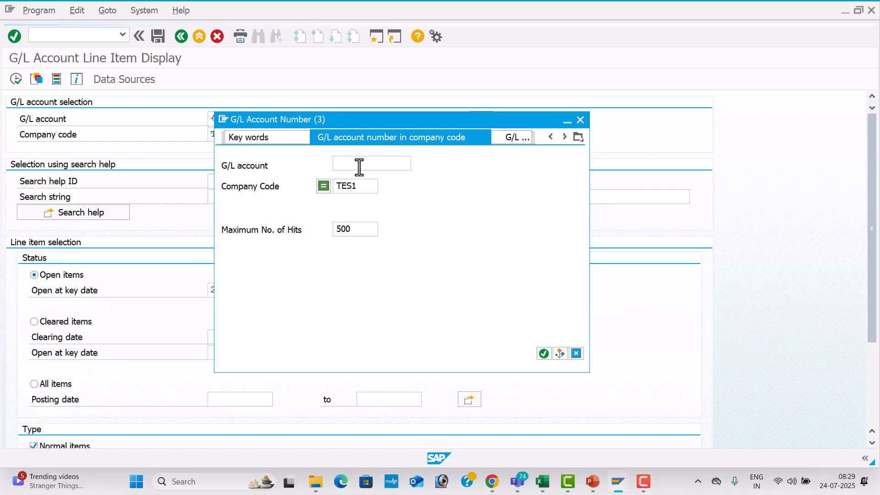
{"action": "key", "text": "Return"}
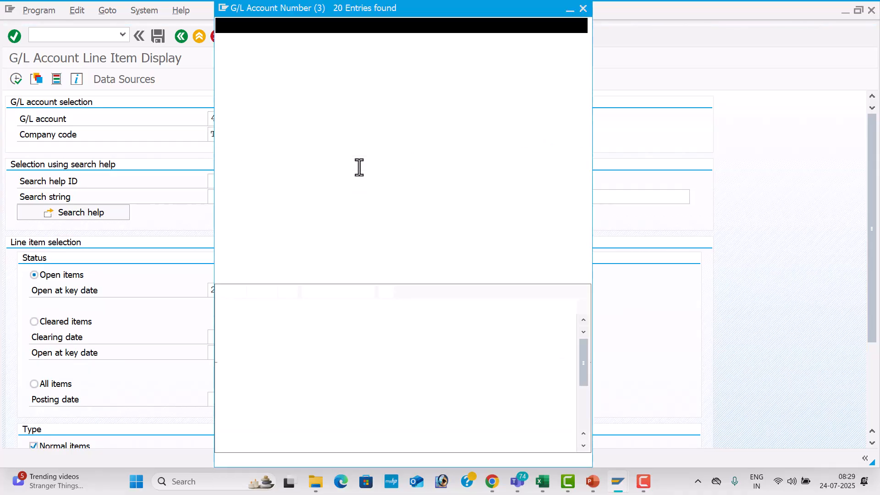
{"action": "left_click", "coordinate": [329, 224]}
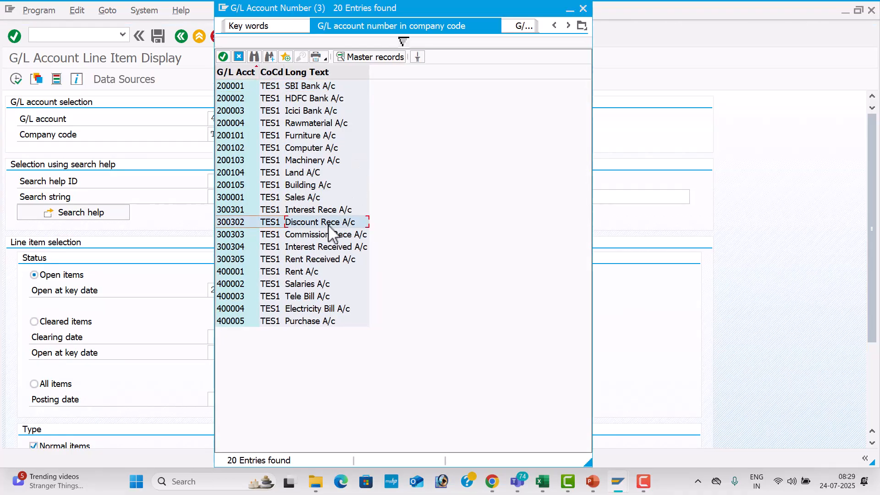
{"action": "double_click", "coordinate": [330, 224]}
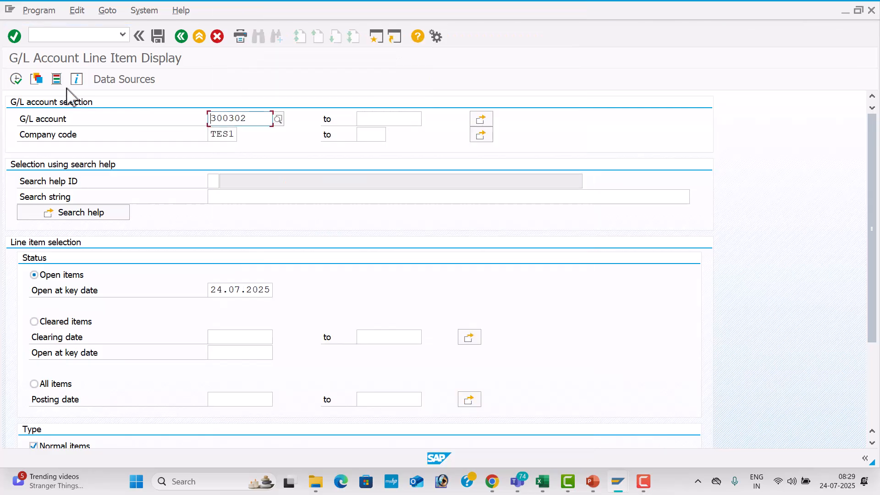
{"action": "left_click", "coordinate": [16, 78]}
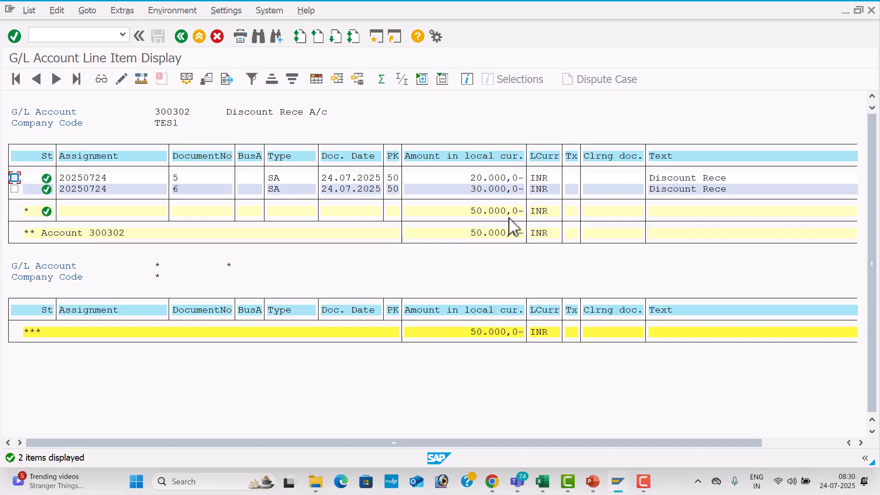
{"action": "left_click", "coordinate": [182, 37]}
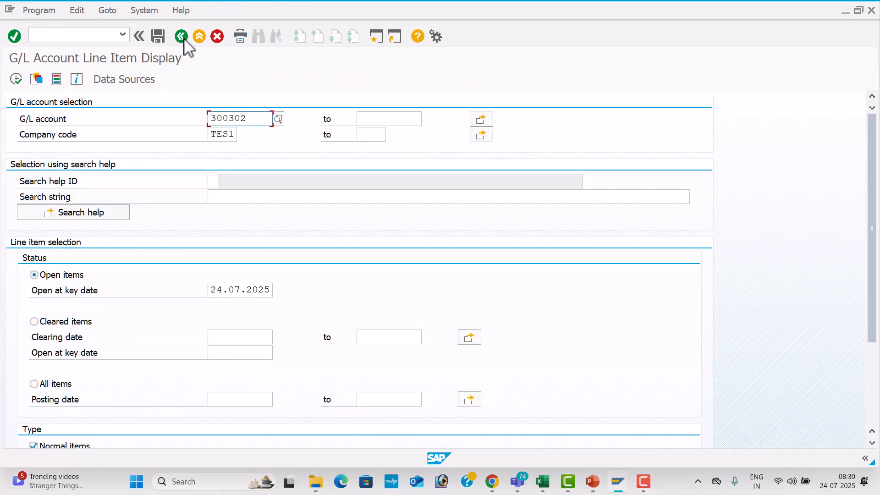
Switch to the PowerPoint presentation and look up the GL posting transaction codes on the General Ledger POSTING slide.
{"action": "key", "text": "alt+Tab"}
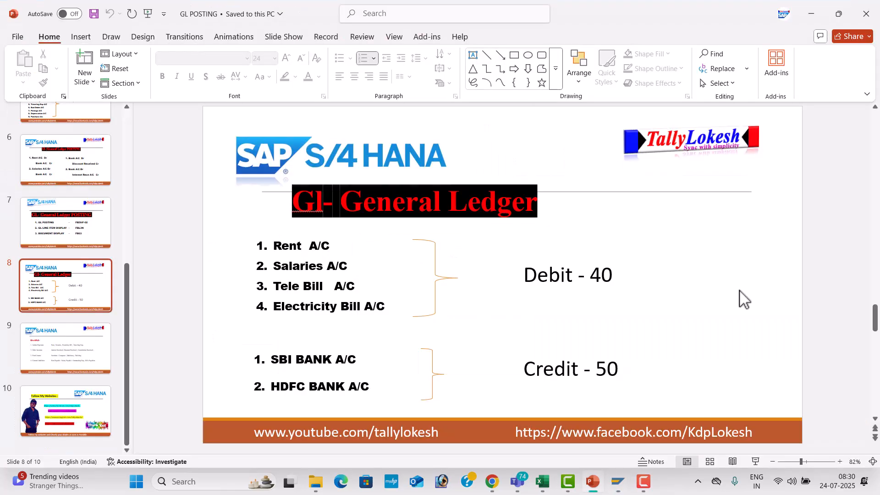
{"action": "scroll", "coordinate": [742, 299], "scroll_direction": "up", "scroll_amount": 2}
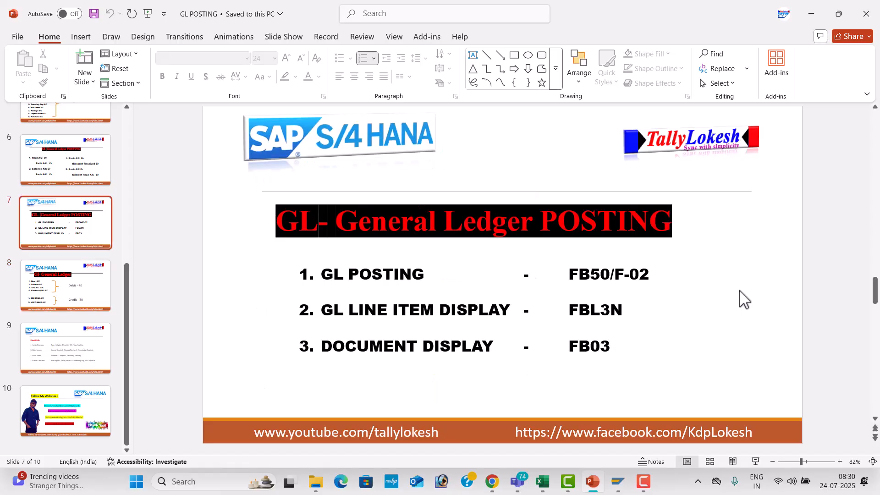
{"action": "left_click", "coordinate": [597, 276]}
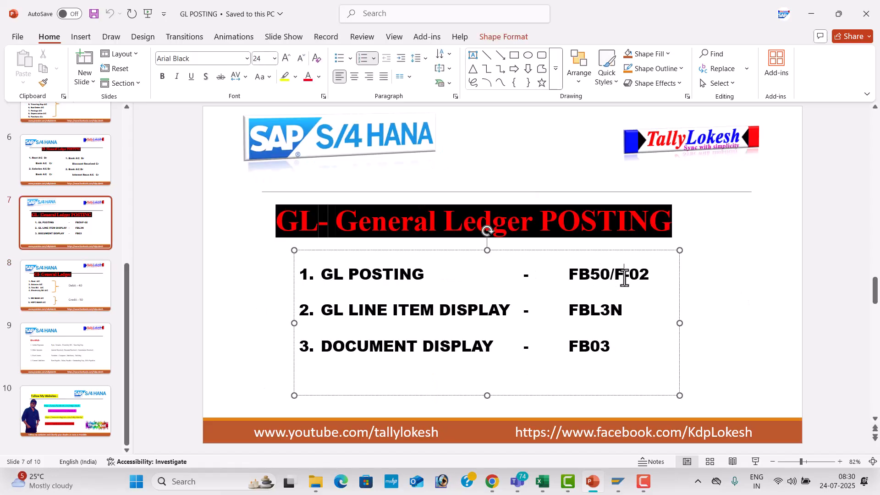
Switch back to the SAP document entry window and start transaction F-02 in a new GUI window.
{"action": "key", "text": "alt+Tab"}
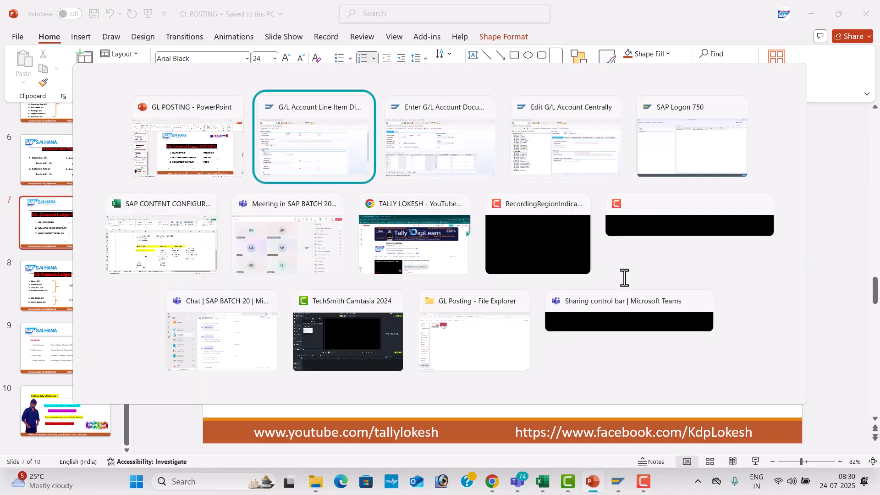
{"action": "key", "text": "alt+Tab"}
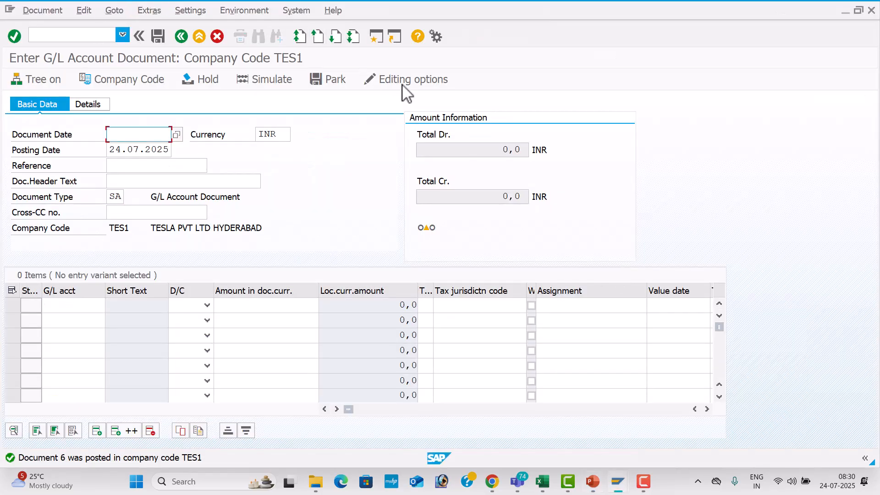
{"action": "left_click", "coordinate": [383, 39]}
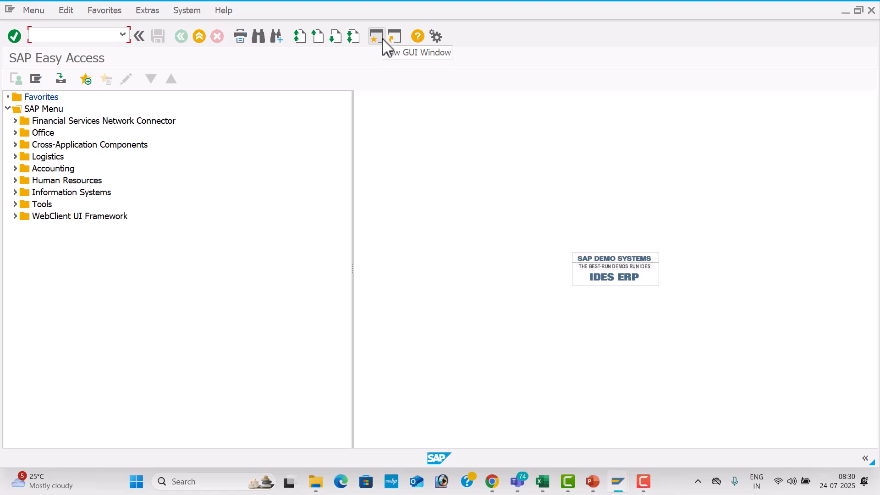
{"action": "type", "text": "F-0"}
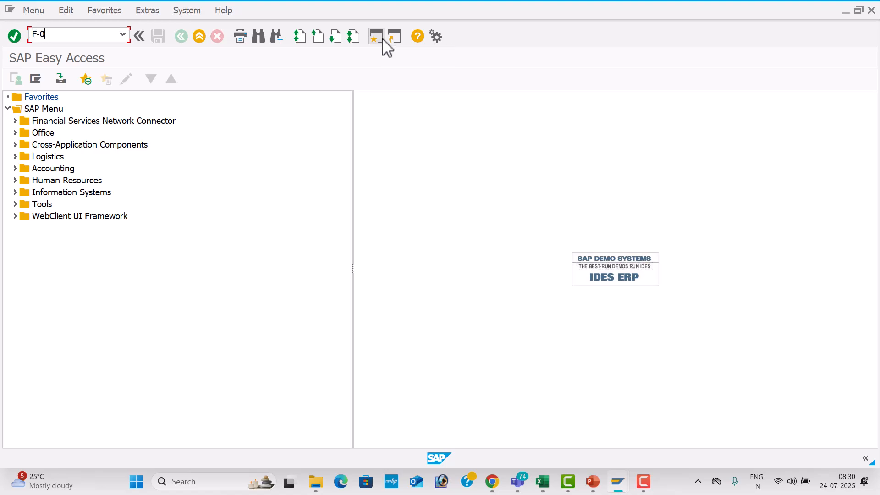
{"action": "type", "text": "2"}
{"action": "key", "text": "Return"}
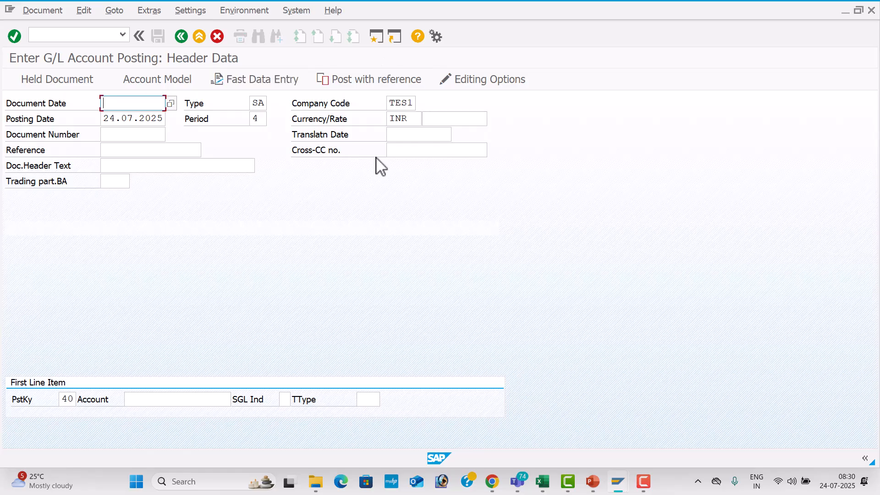
Set the document date to 24.07.2025 in the G/L posting header.
{"action": "type", "text": "27"}
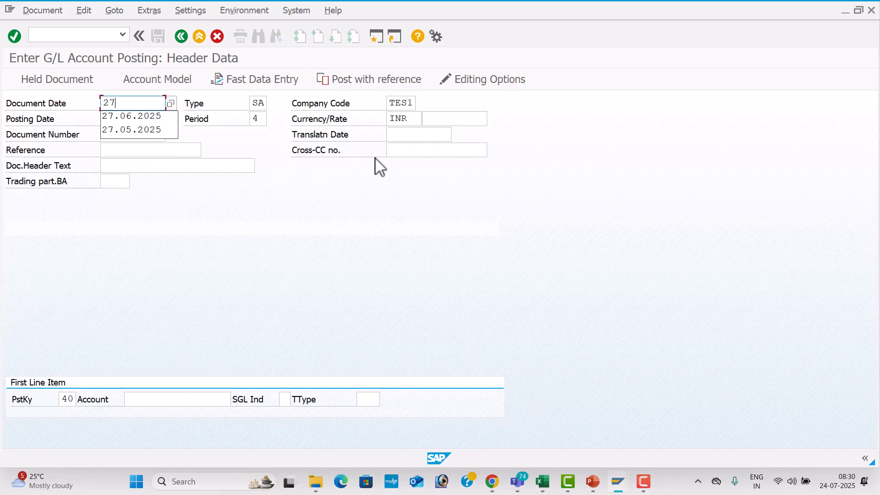
{"action": "type", "text": "4.07.2025"}
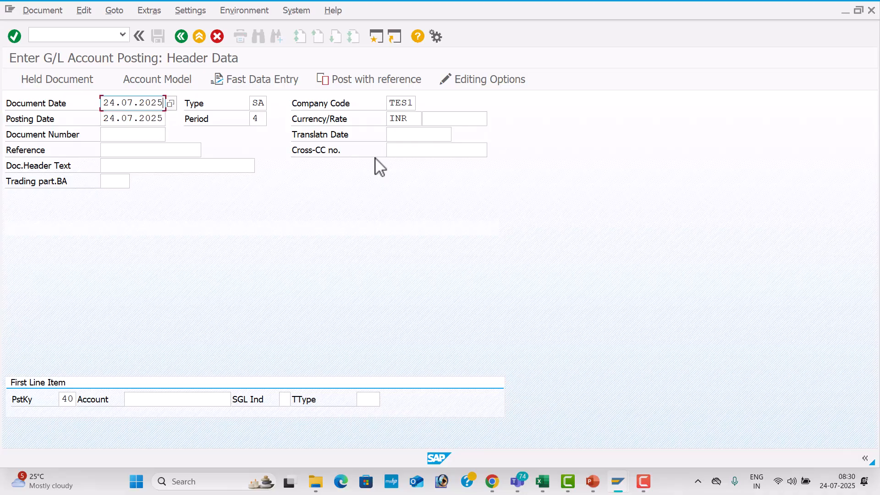
{"action": "key", "text": "Tab"}
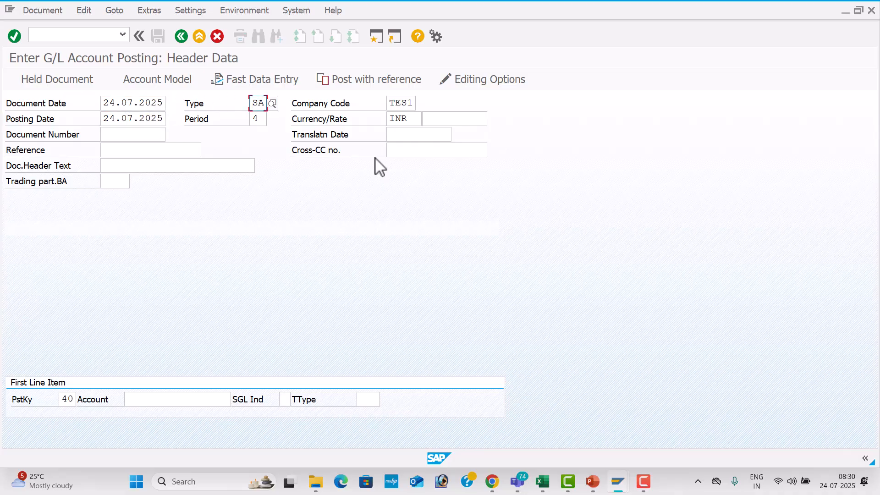
{"action": "key", "text": "Tab"}
{"action": "key", "text": "Tab"}
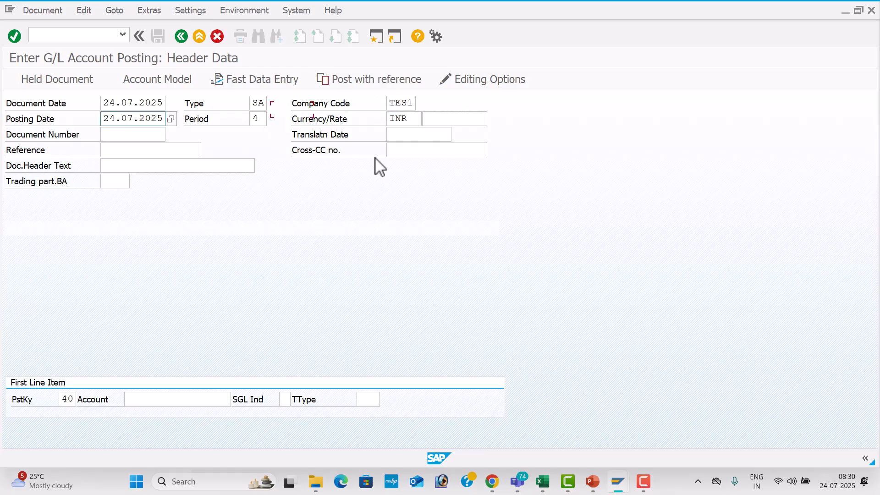
{"action": "key", "text": "Tab"}
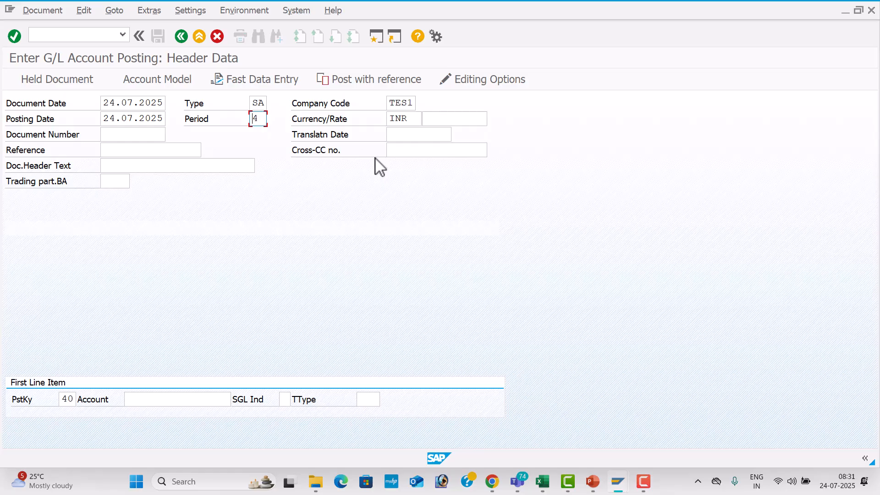
{"action": "key", "text": "Tab"}
{"action": "key", "text": "Tab"}
{"action": "key", "text": "Tab"}
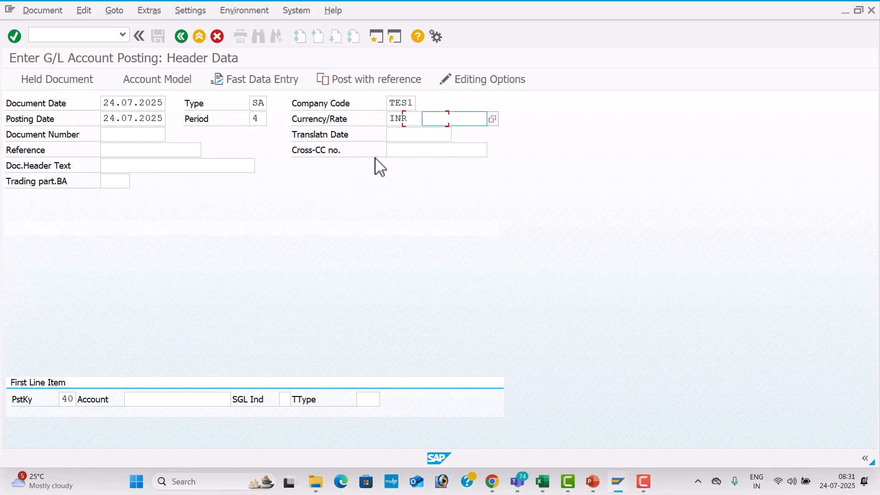
{"action": "key", "text": "Tab"}
{"action": "key", "text": "Tab"}
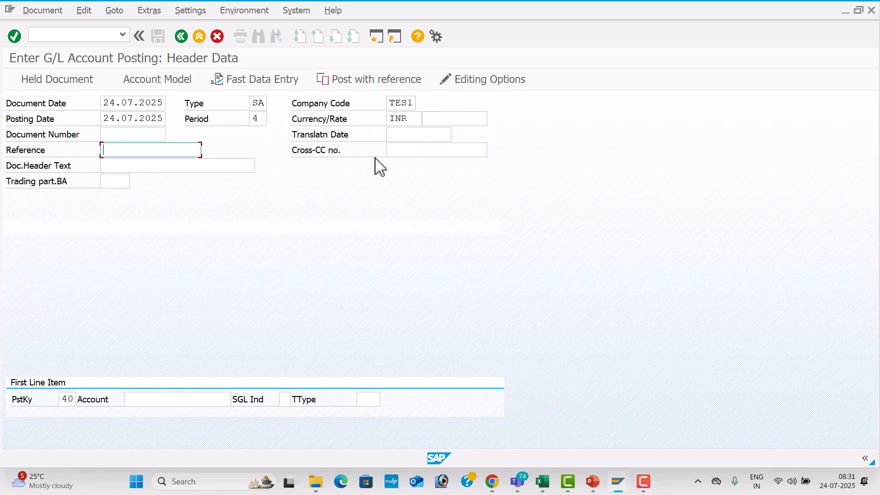
Enter reference 001 and the document header text Rent A/c in the posting header.
{"action": "type", "text": "001"}
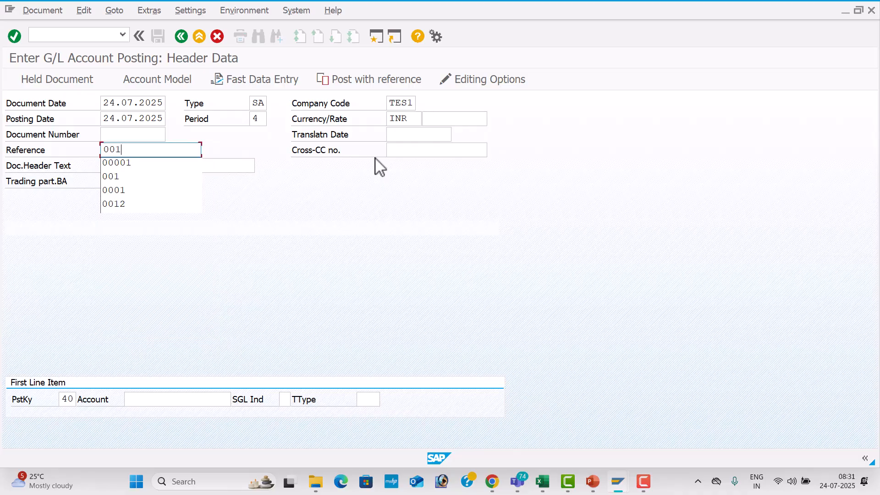
{"action": "key", "text": "Tab"}
{"action": "key", "text": "Tab"}
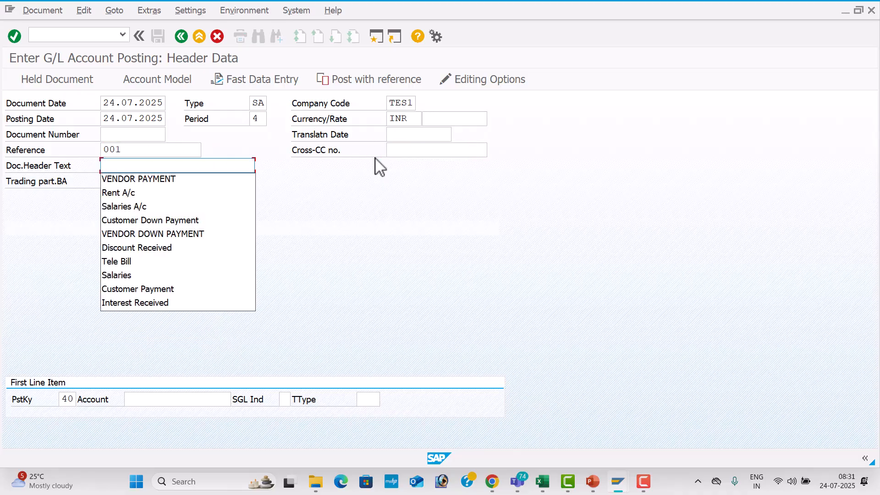
{"action": "key", "text": "Down"}
{"action": "key", "text": "Down"}
{"action": "key", "text": "Tab"}
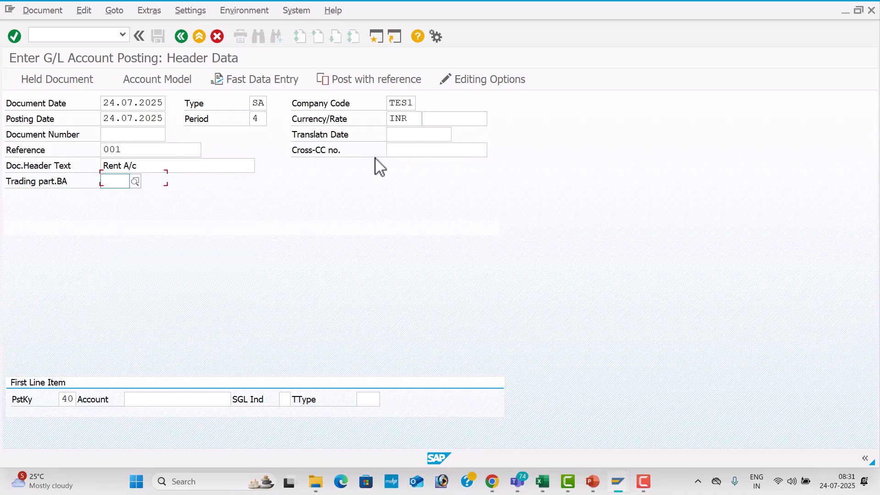
{"action": "key", "text": "Tab"}
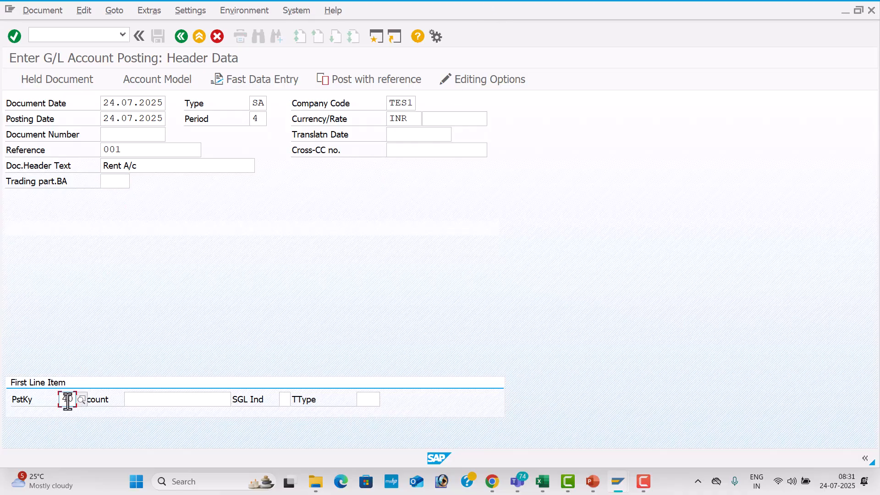
Select Rent A/c from the TES1 G/L accounts for the first line item with posting key 40, and open that item.
{"action": "key", "text": "Tab"}
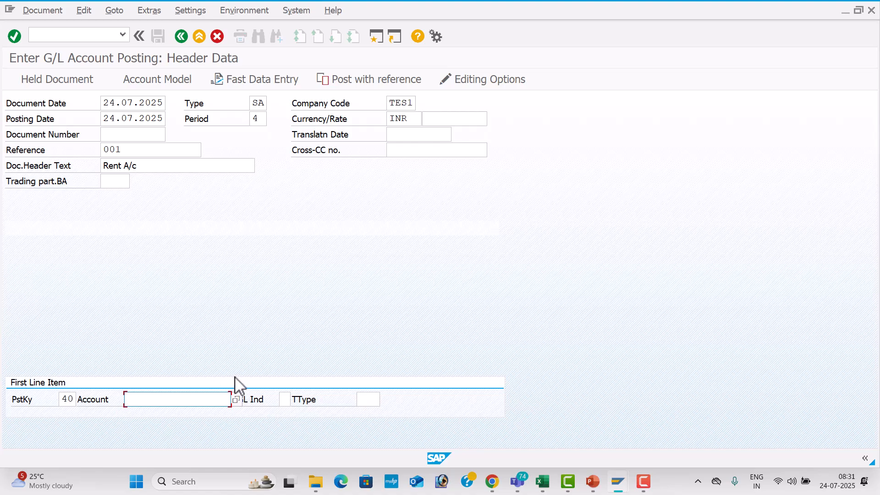
{"action": "left_click", "coordinate": [236, 400]}
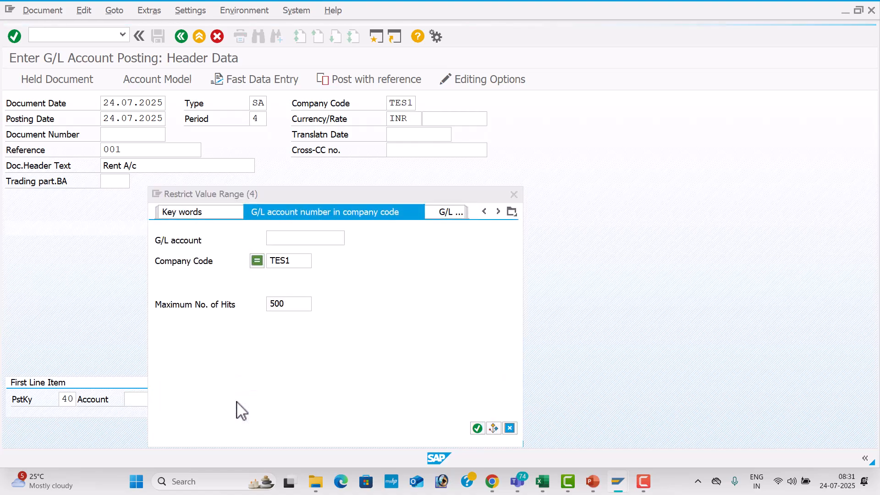
{"action": "key", "text": "Return"}
{"action": "double_click", "coordinate": [236, 272]}
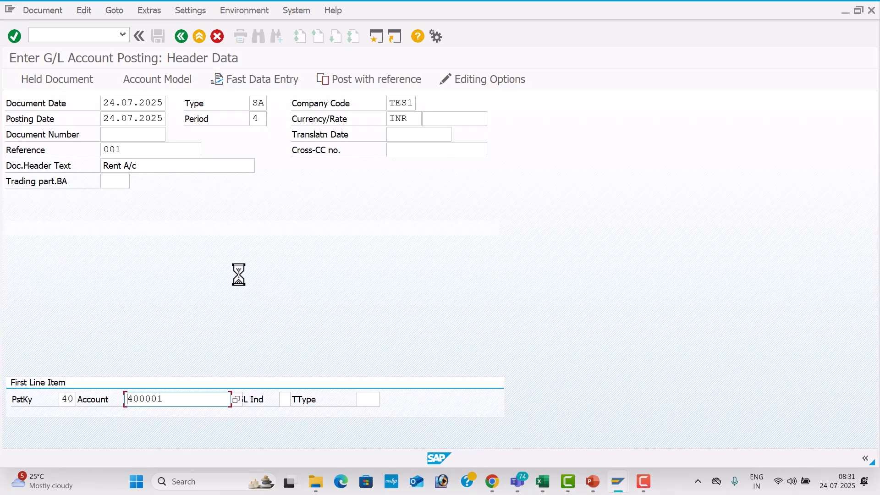
{"action": "key", "text": "Return"}
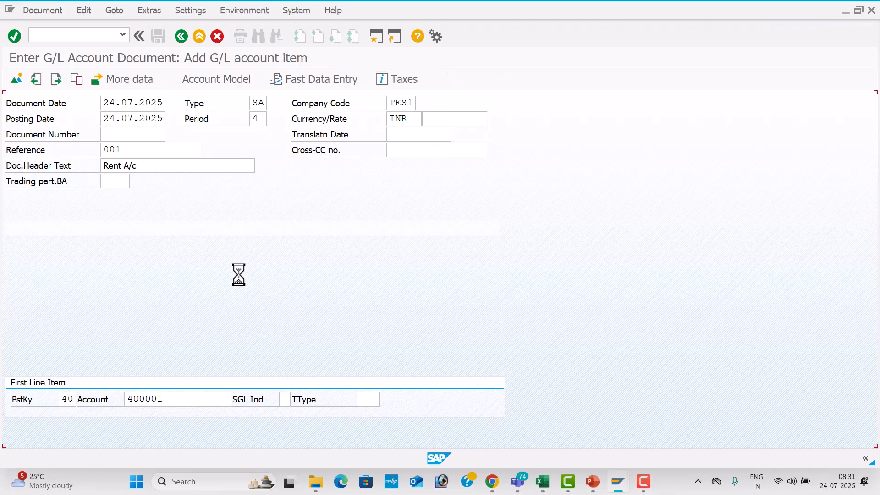
Set the Rent A/c debit item's amount to 20000 INR and its value date to 24.07.2025.
{"action": "type", "text": "2"}
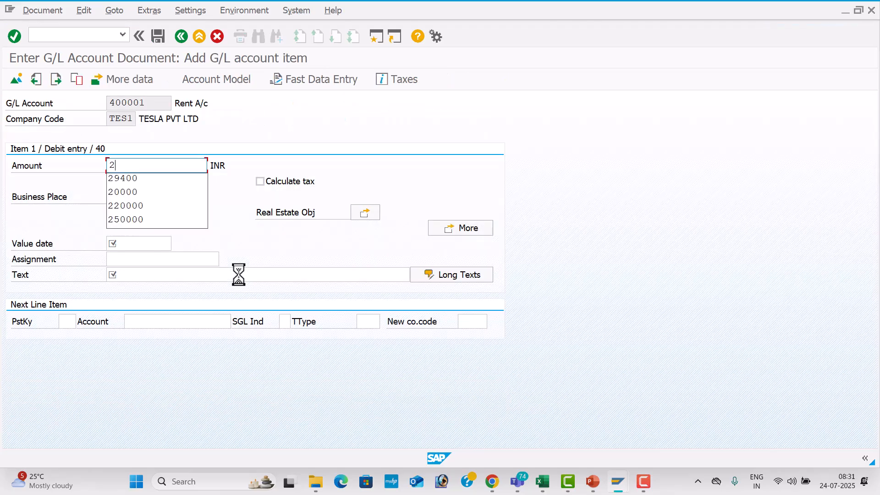
{"action": "key", "text": "Down"}
{"action": "key", "text": "Down"}
{"action": "key", "text": "Tab"}
{"action": "key", "text": "Tab"}
{"action": "key", "text": "Tab"}
{"action": "key", "text": "Tab"}
{"action": "type", "text": "24"}
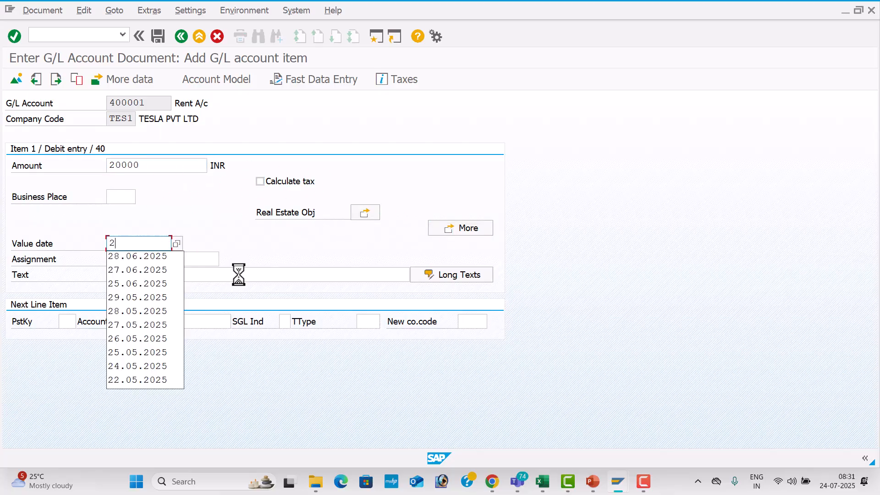
{"action": "type", "text": "07.2025"}
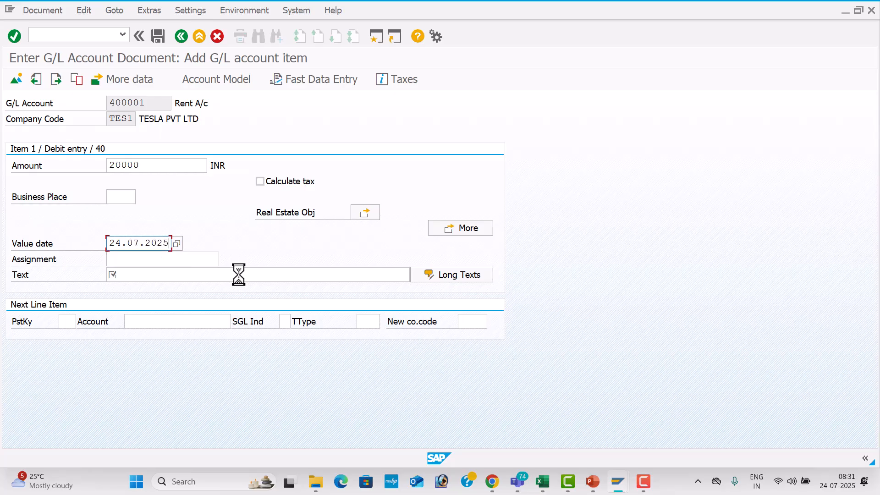
Fill in the debit item's text as Rent A/c.
{"action": "key", "text": "Tab"}
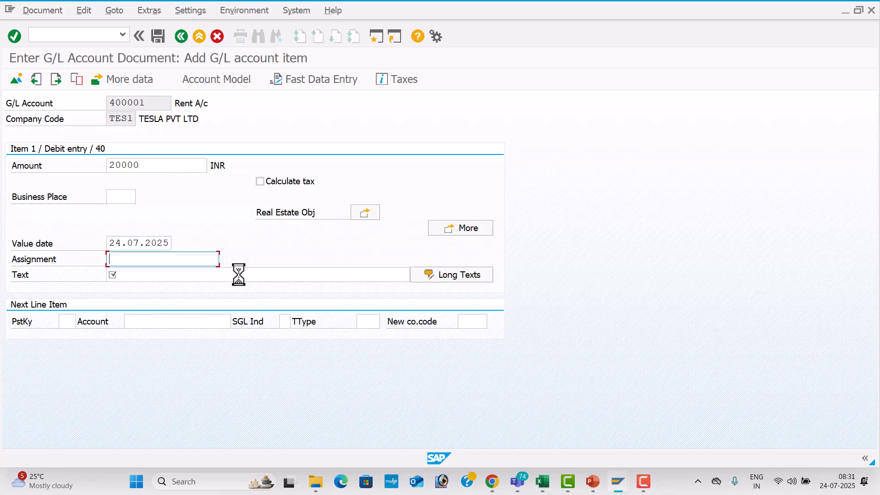
{"action": "key", "text": "Tab"}
{"action": "key", "text": "Down"}
{"action": "key", "text": "Down"}
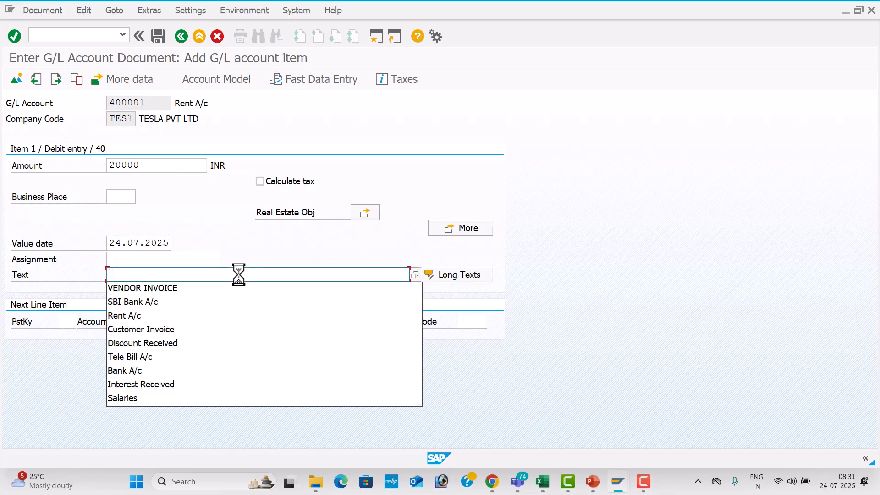
{"action": "key", "text": "Down"}
{"action": "key", "text": "Down"}
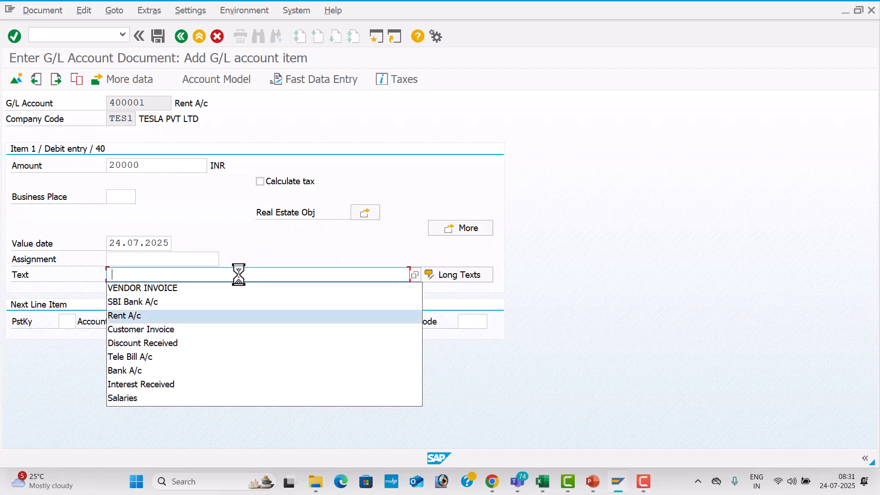
{"action": "key", "text": "Return"}
{"action": "key", "text": "Return"}
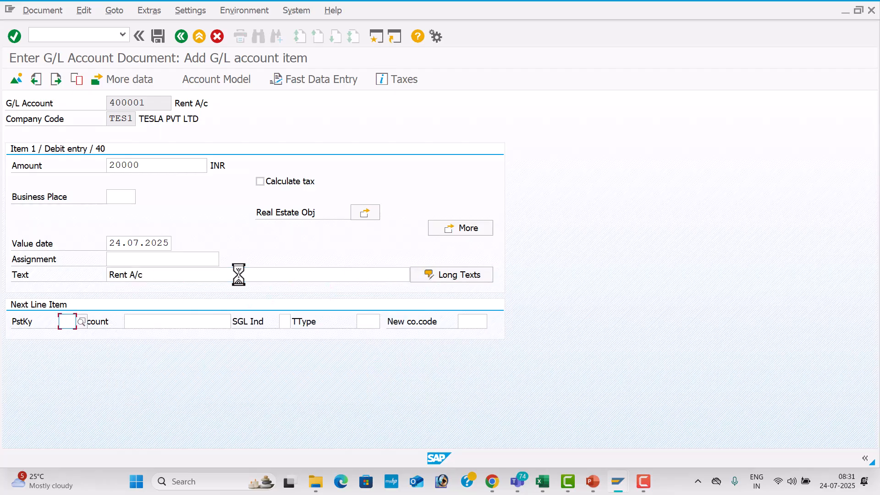
Set the next line item's posting key to 50 and review the list of available posting keys.
{"action": "type", "text": "50"}
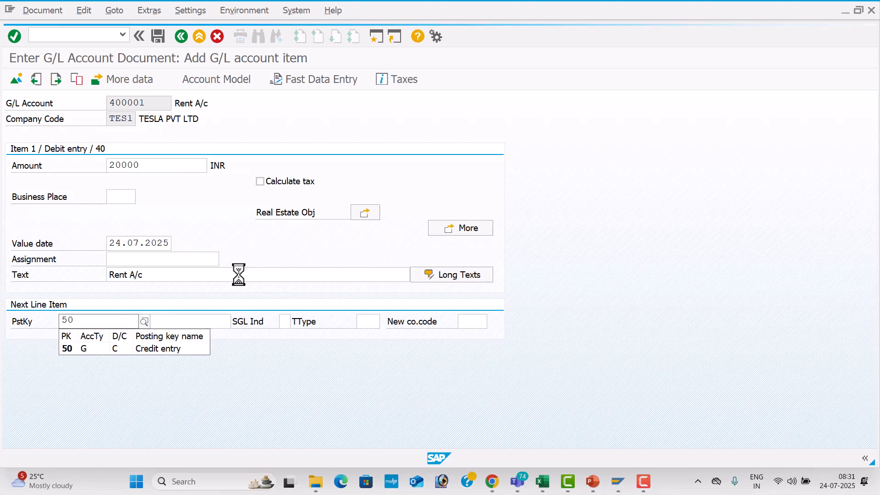
{"action": "key", "text": "Tab"}
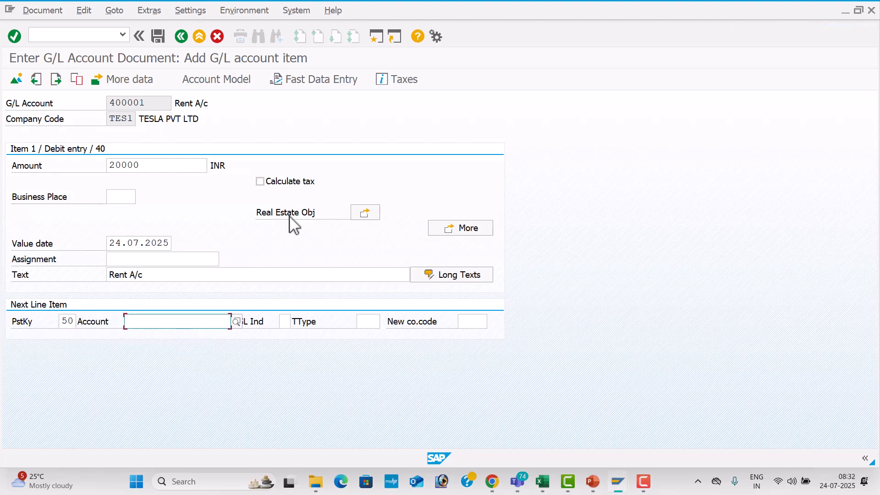
{"action": "left_click", "coordinate": [67, 317]}
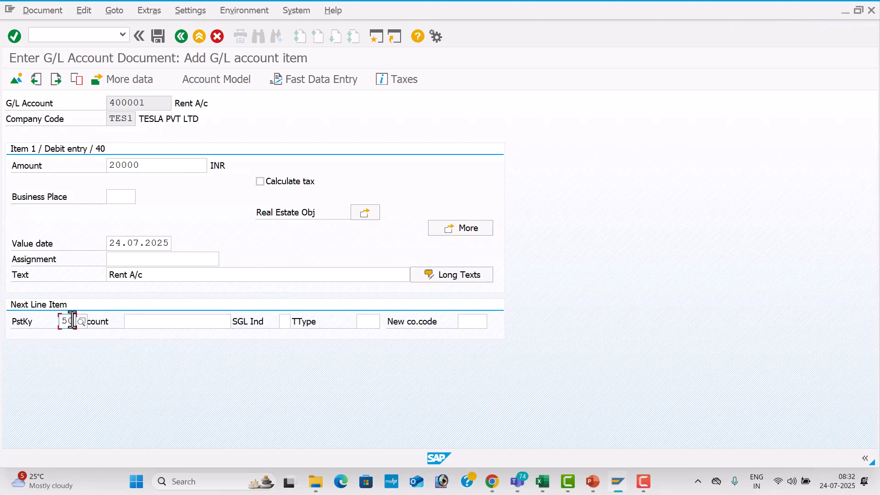
{"action": "left_click", "coordinate": [79, 324]}
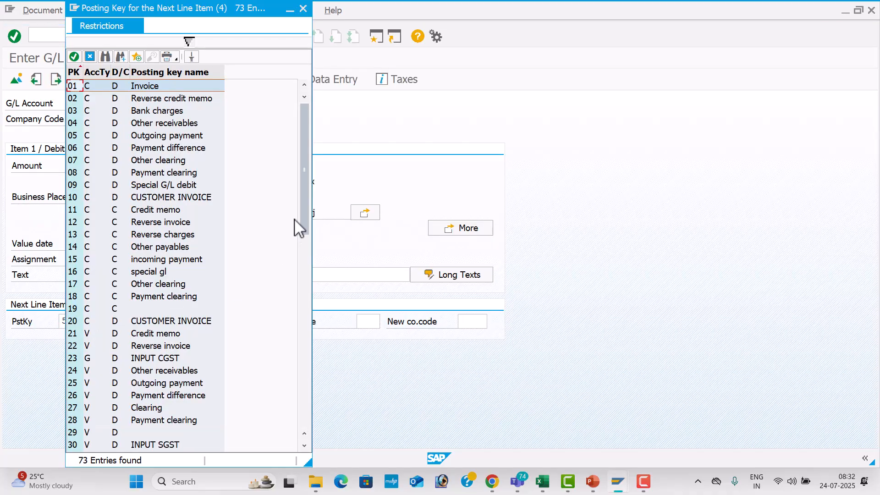
{"action": "left_click_drag", "start_coordinate": [302, 211], "coordinate": [304, 229]}
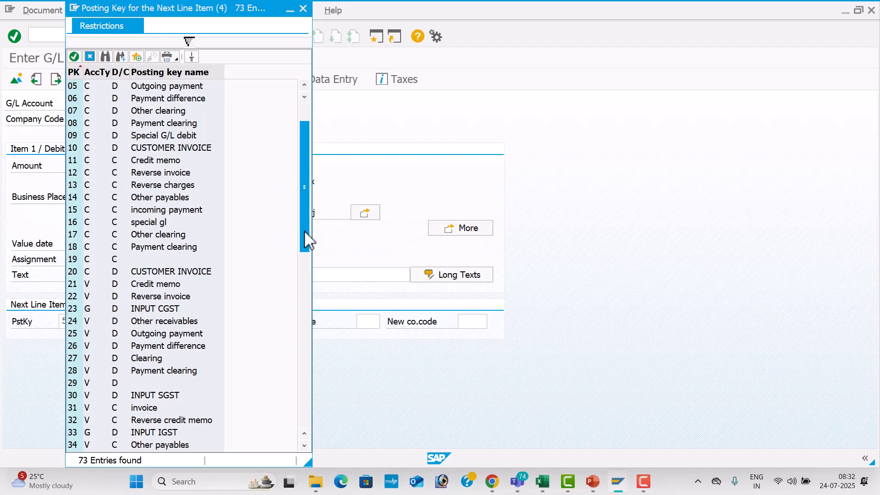
{"action": "left_click", "coordinate": [304, 285]}
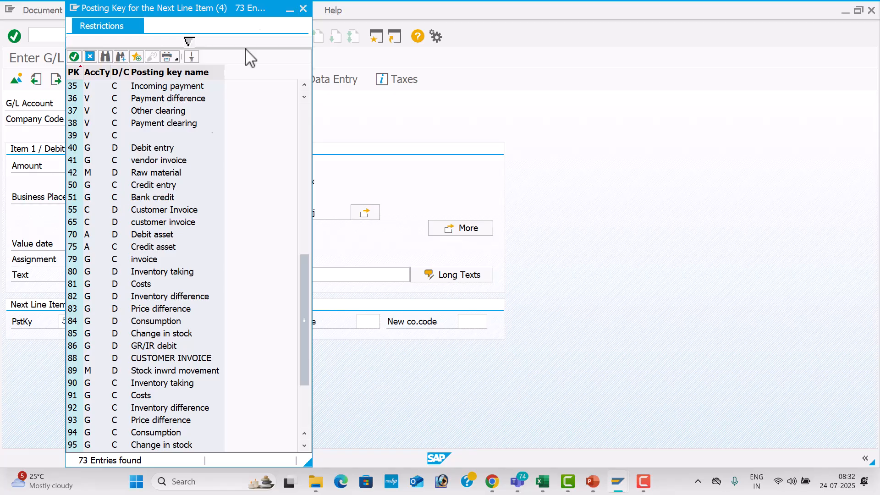
{"action": "left_click", "coordinate": [302, 8]}
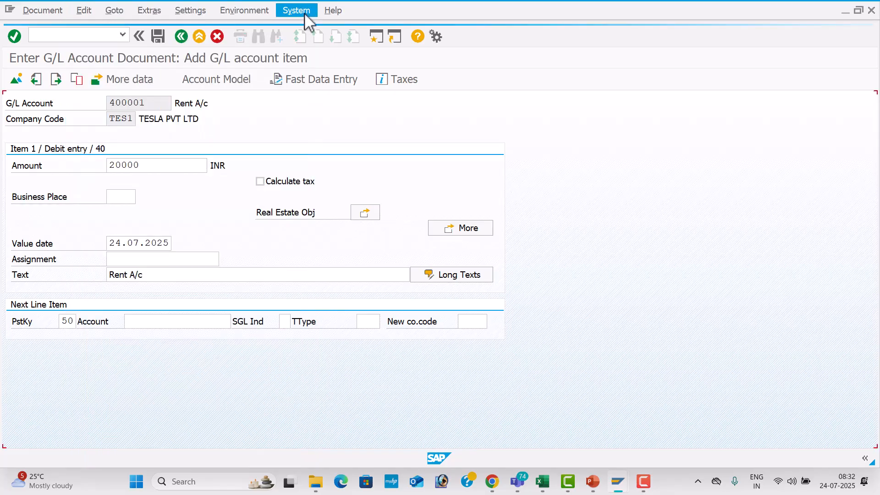
Select SBI Bank A/c from the TES1 G/L accounts for the next line item and open that credit item.
{"action": "left_click", "coordinate": [198, 322]}
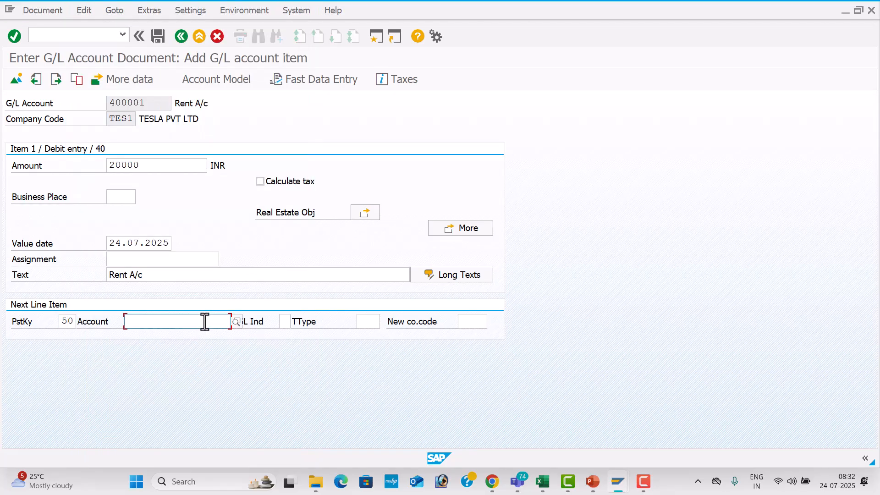
{"action": "left_click", "coordinate": [237, 321]}
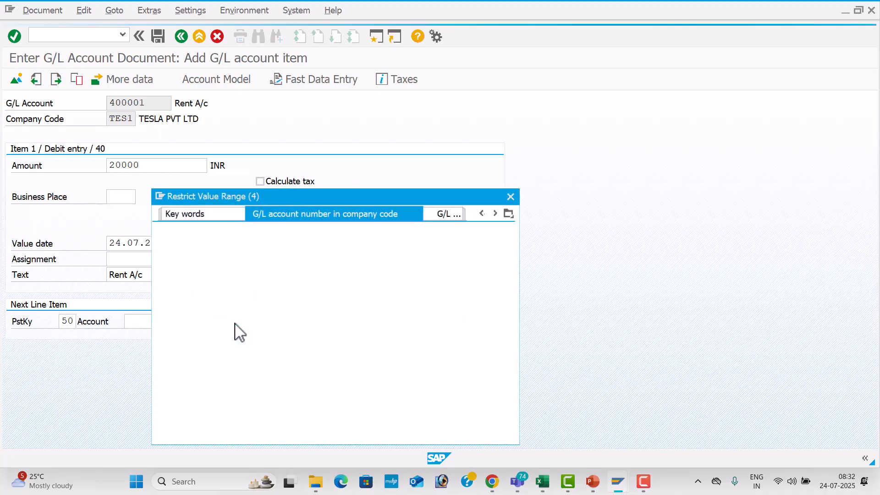
{"action": "left_click", "coordinate": [309, 238]}
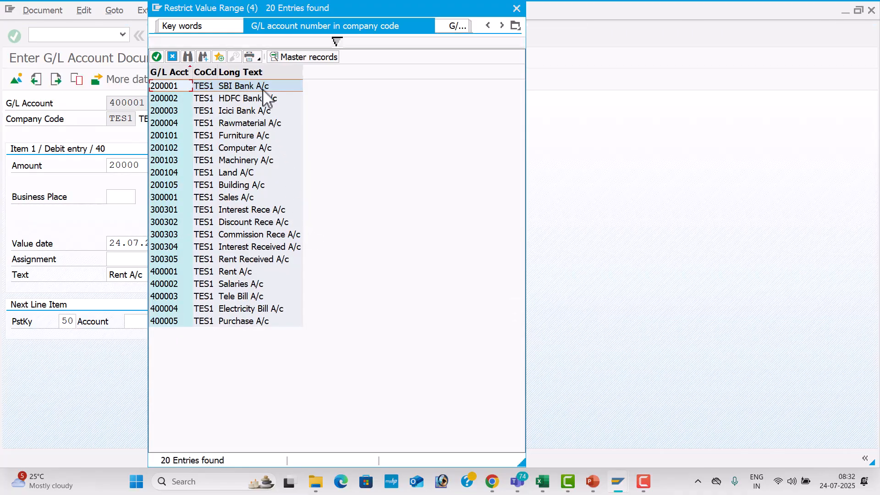
{"action": "double_click", "coordinate": [265, 86]}
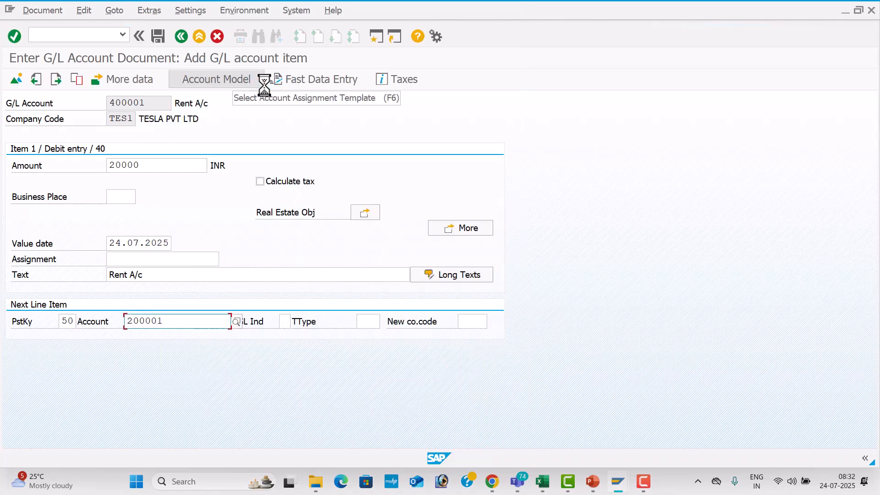
{"action": "key", "text": "Return"}
Set the SBI Bank A/c credit item's amount to 20000 INR and its value date to 24.07.2025.
{"action": "key", "text": "Down"}
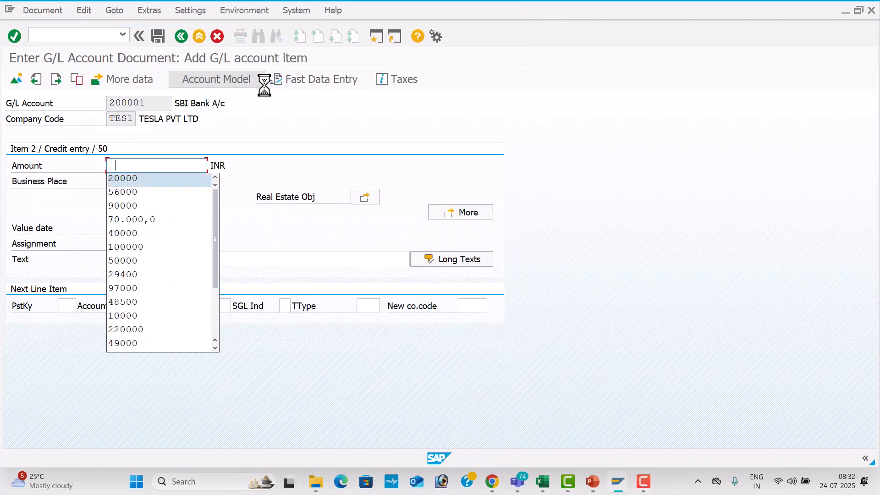
{"action": "key", "text": "Tab"}
{"action": "key", "text": "Tab"}
{"action": "key", "text": "Tab"}
{"action": "key", "text": "Tab"}
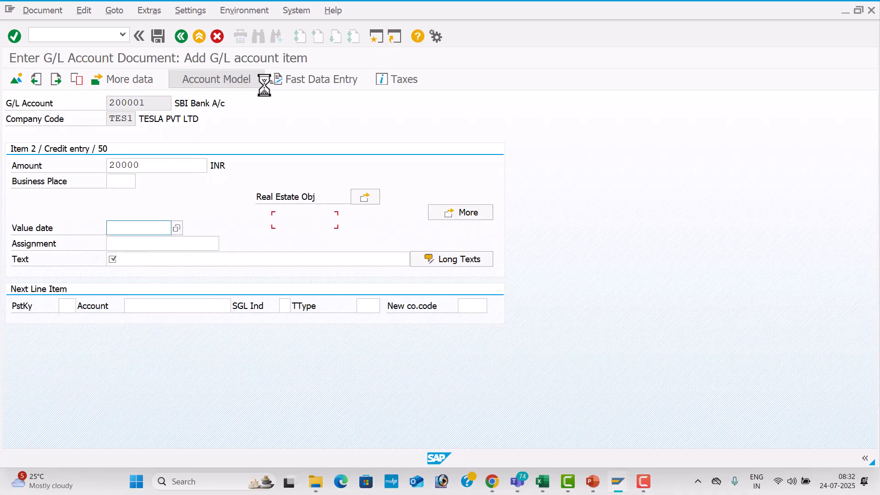
{"action": "key", "text": "Down"}
{"action": "key", "text": "Tab"}
Fill in the credit item's text as SBI Bank A/c.
{"action": "key", "text": "Down"}
{"action": "key", "text": "Tab"}
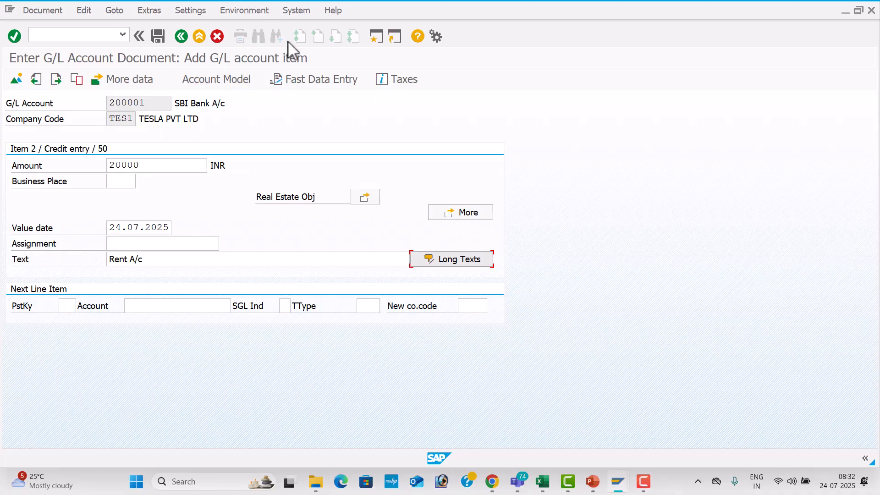
{"action": "left_click", "coordinate": [167, 258]}
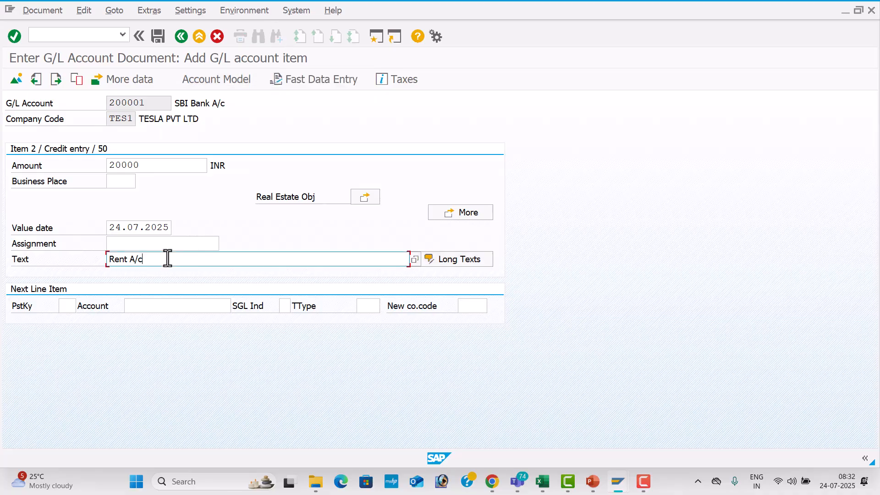
{"action": "left_click_drag", "start_coordinate": [166, 260], "coordinate": [68, 260]}
{"action": "key", "text": "BackSpace"}
{"action": "key", "text": "Down"}
{"action": "key", "text": "Down"}
{"action": "key", "text": "Down"}
{"action": "key", "text": "Return"}
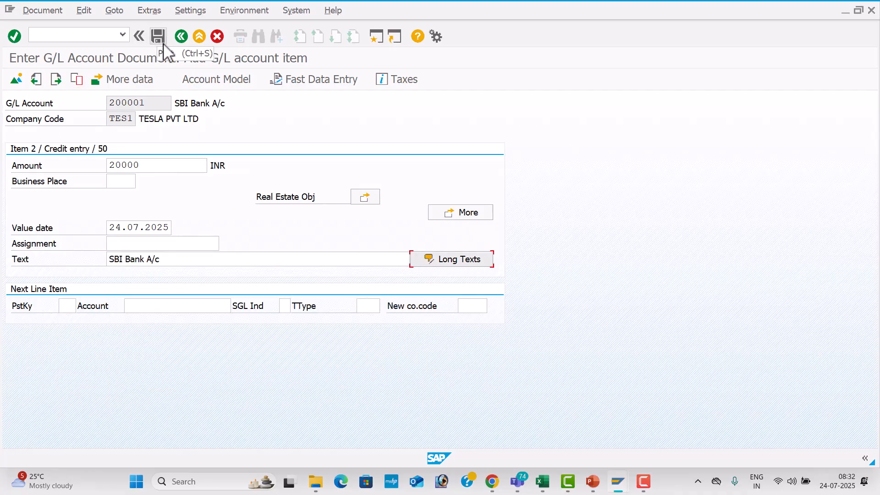
Simulate the 20000 INR rent document and post it.
{"action": "left_click", "coordinate": [45, 11]}
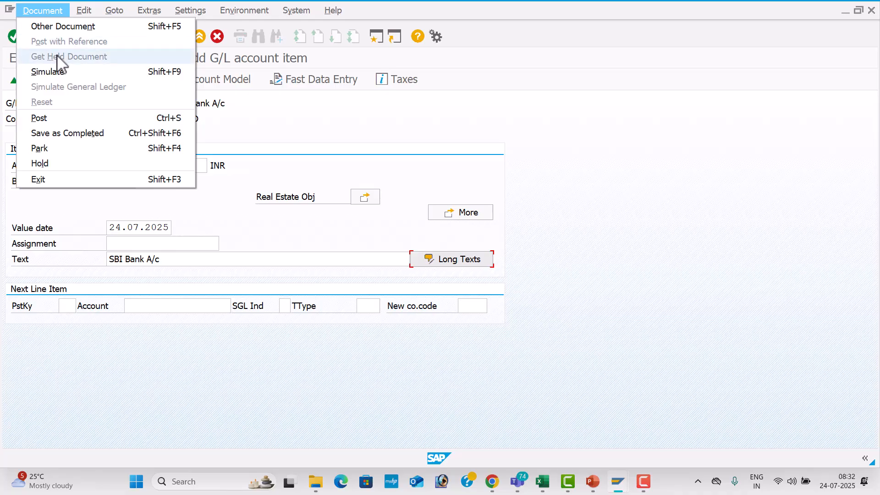
{"action": "left_click", "coordinate": [48, 72]}
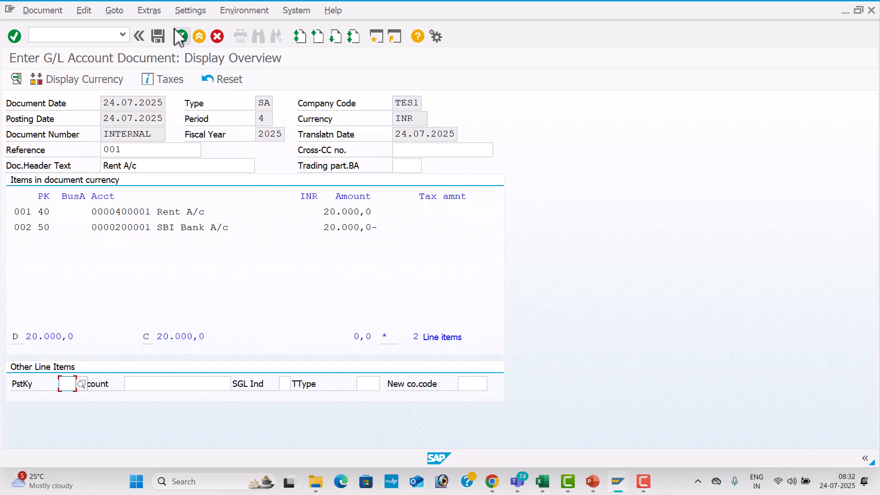
{"action": "left_click", "coordinate": [159, 36]}
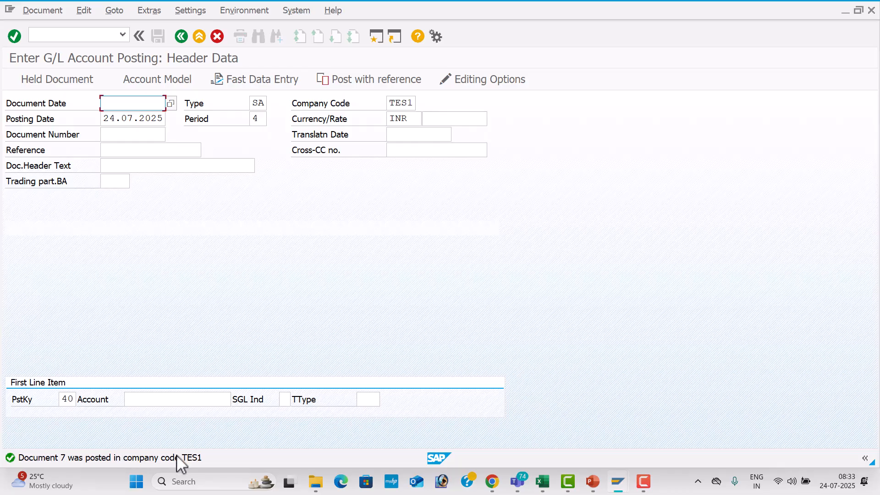
Start the next G/L document's header with document date 24.07.2025.
{"action": "key", "text": "space"}
{"action": "key", "text": "Down"}
{"action": "key", "text": "Tab"}
{"action": "key", "text": "Tab"}
{"action": "key", "text": "Tab"}
{"action": "key", "text": "Tab"}
{"action": "key", "text": "Tab"}
{"action": "key", "text": "Tab"}
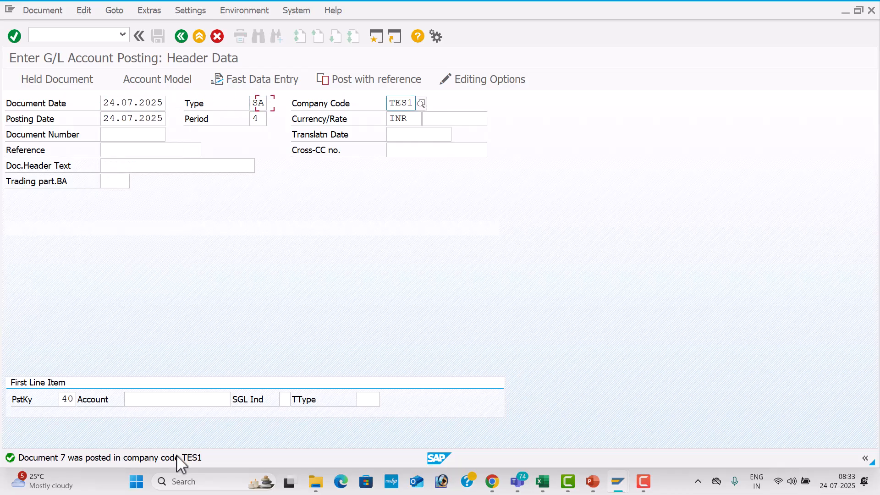
Set the document's reference to 002 and its header text to Rent A/c.
{"action": "key", "text": "Tab"}
{"action": "key", "text": "Tab"}
{"action": "key", "text": "Tab"}
{"action": "type", "text": "002"}
{"action": "key", "text": "Tab"}
{"action": "key", "text": "Tab"}
{"action": "key", "text": "space"}
{"action": "key", "text": "Down"}
{"action": "key", "text": "Tab"}
{"action": "key", "text": "Tab"}
Set the first line item to posting key 40 with the Rent A/c account and open that debit item.
{"action": "type", "text": "40"}
{"action": "key", "text": "Tab"}
{"action": "key", "text": "space"}
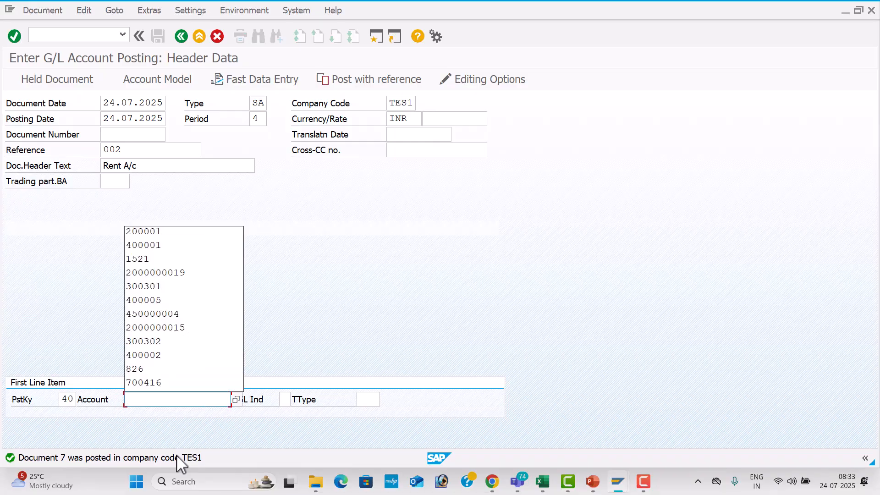
{"action": "key", "text": "Down"}
{"action": "key", "text": "Down"}
{"action": "key", "text": "Tab"}
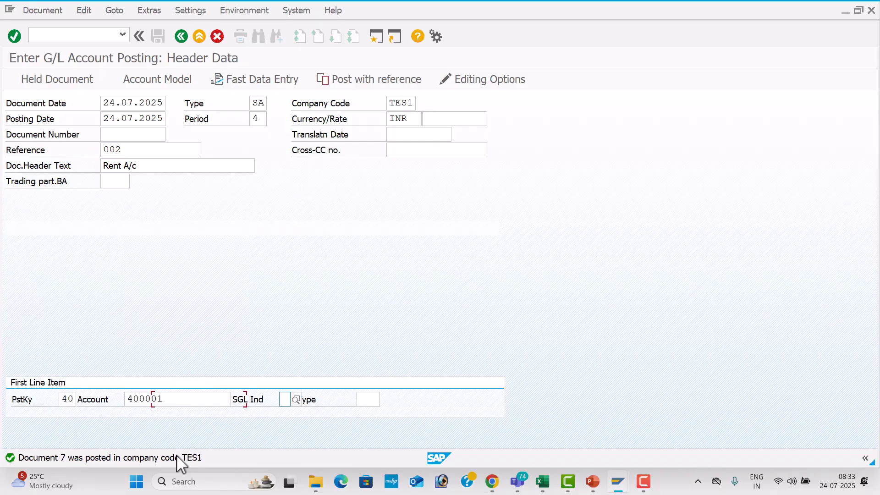
{"action": "key", "text": "Return"}
Fill in the Rent A/c debit item with amount 40000 INR, value date 24.07.2025 and text SBI Bank A/c.
{"action": "key", "text": "space"}
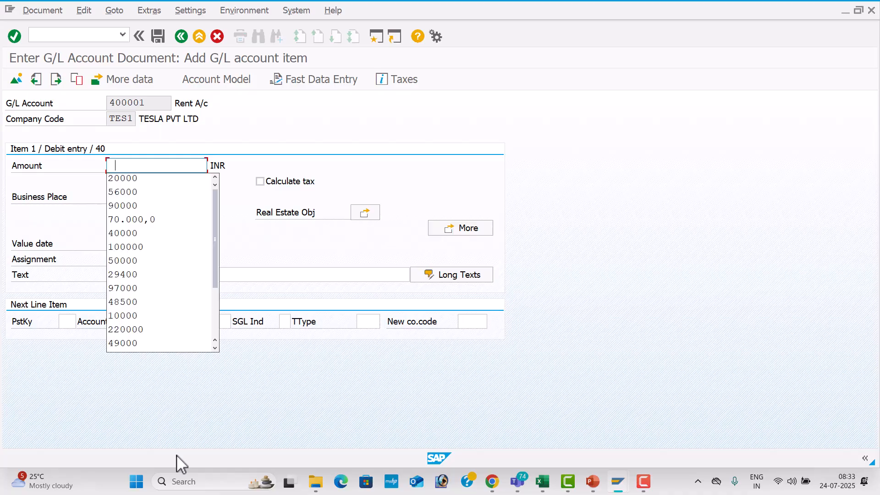
{"action": "key", "text": "Down"}
{"action": "key", "text": "Down"}
{"action": "key", "text": "Down"}
{"action": "key", "text": "Down"}
{"action": "key", "text": "Down"}
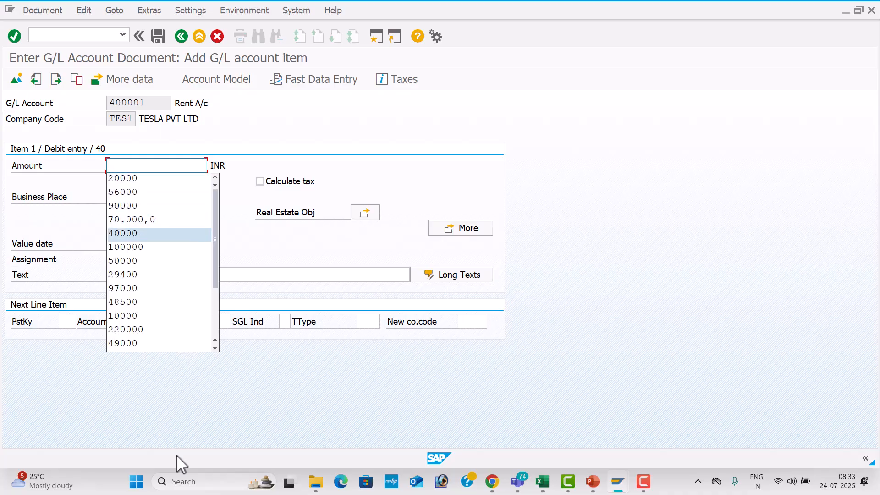
{"action": "key", "text": "Tab"}
{"action": "key", "text": "Tab"}
{"action": "key", "text": "Tab"}
{"action": "key", "text": "Tab"}
{"action": "key", "text": "space"}
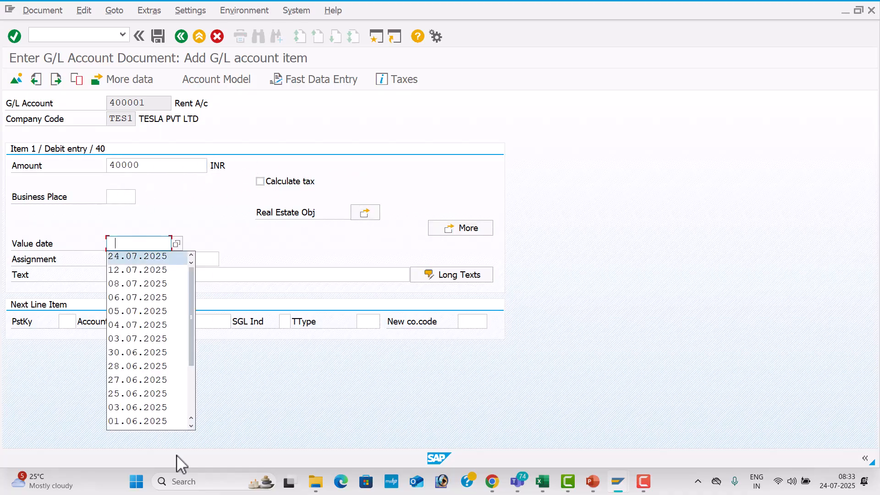
{"action": "key", "text": "Tab"}
{"action": "key", "text": "space"}
{"action": "key", "text": "Tab"}
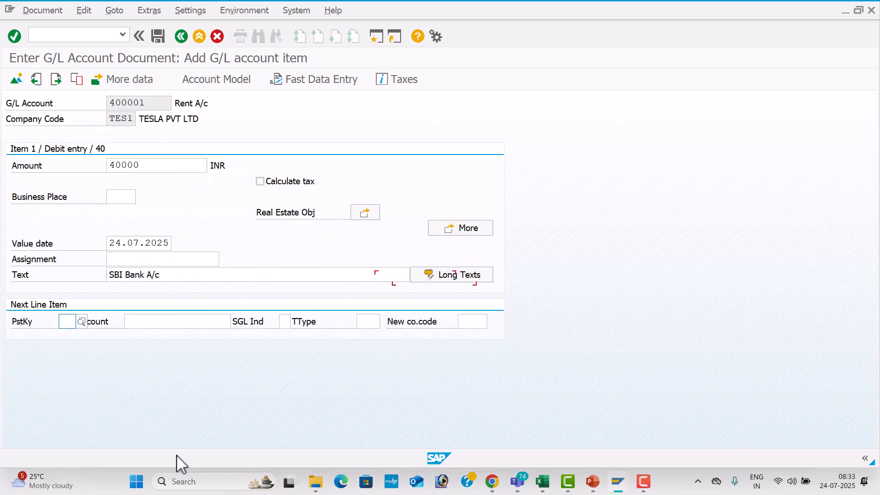
Set the next line item to posting key 50 with the SBI Bank A/c account and open that credit item.
{"action": "key", "text": "space"}
{"action": "key", "text": "Down"}
{"action": "key", "text": "Tab"}
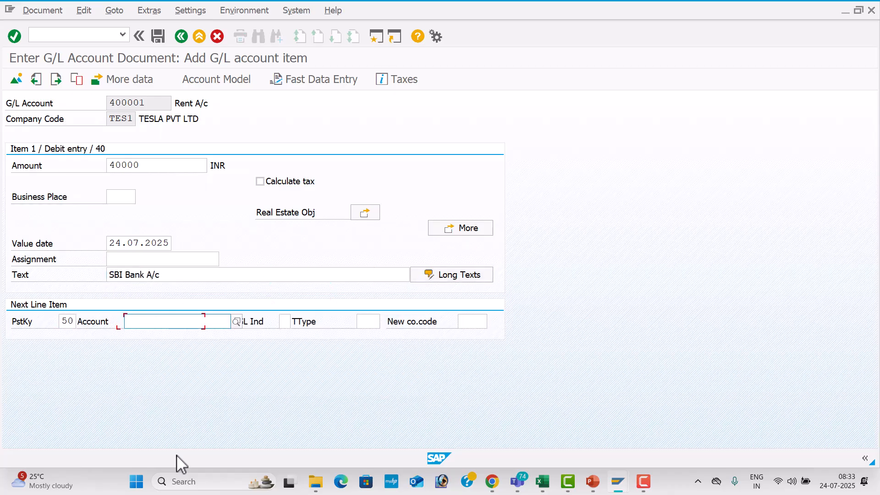
{"action": "key", "text": "space"}
{"action": "key", "text": "Down"}
{"action": "key", "text": "Tab"}
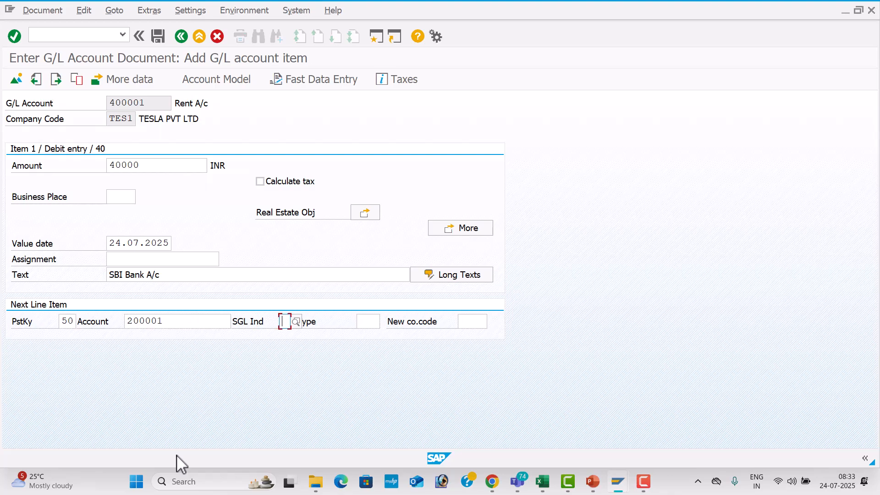
{"action": "key", "text": "Return"}
Fill in the SBI Bank A/c credit item with amount 40000 INR, value date 24.07.2025 and text SBI Bank A/c.
{"action": "key", "text": "space"}
{"action": "key", "text": "Tab"}
{"action": "key", "text": "Tab"}
{"action": "key", "text": "Tab"}
{"action": "key", "text": "space"}
{"action": "key", "text": "Tab"}
{"action": "key", "text": "Tab"}
{"action": "key", "text": "space"}
{"action": "key", "text": "Tab"}
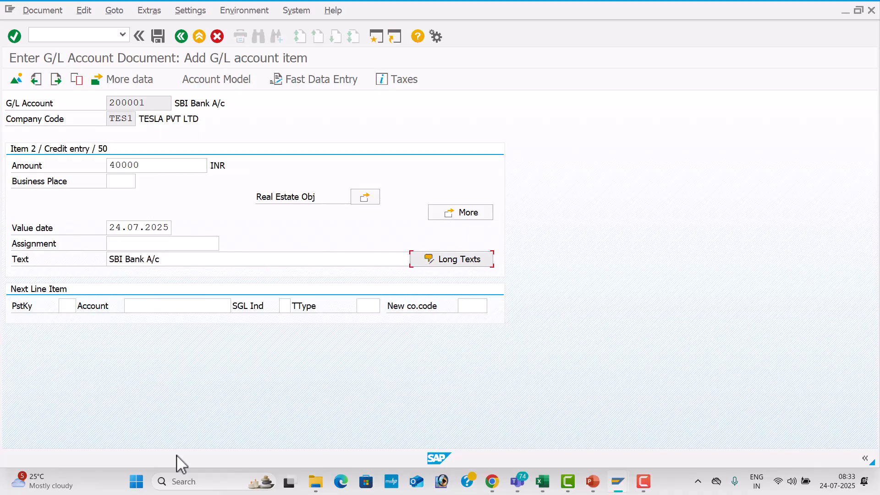
Simulate the 40000 INR rent document and post it.
{"action": "left_click", "coordinate": [56, 12]}
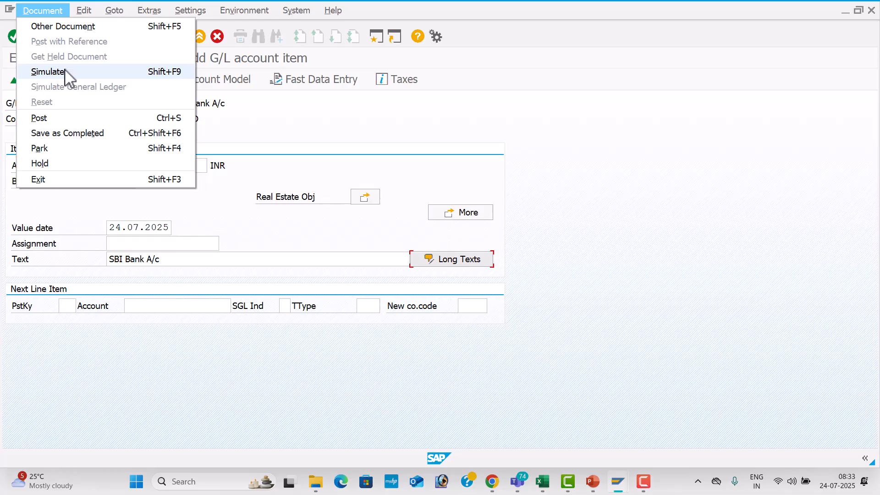
{"action": "left_click", "coordinate": [48, 72]}
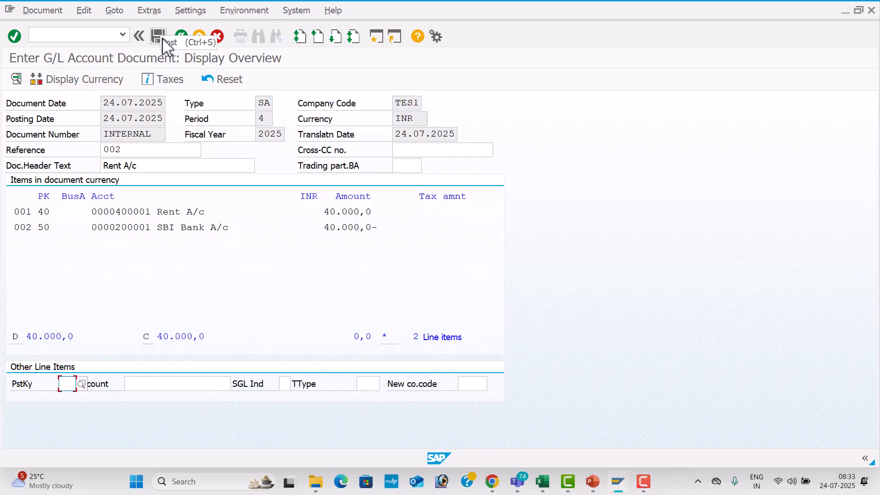
{"action": "left_click", "coordinate": [162, 38]}
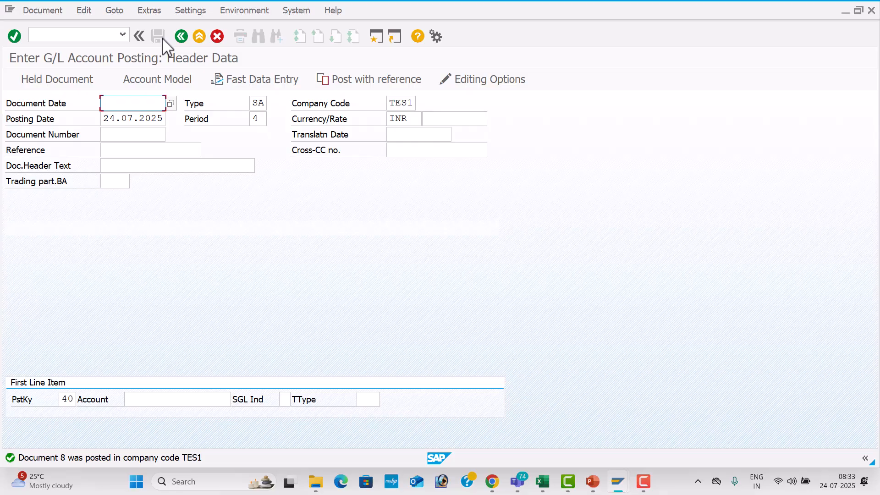
Switch to the G/L Account Line Item Display window and select Rent A/c from the TES1 accounts as the G/L account.
{"action": "key", "text": "alt+Tab"}
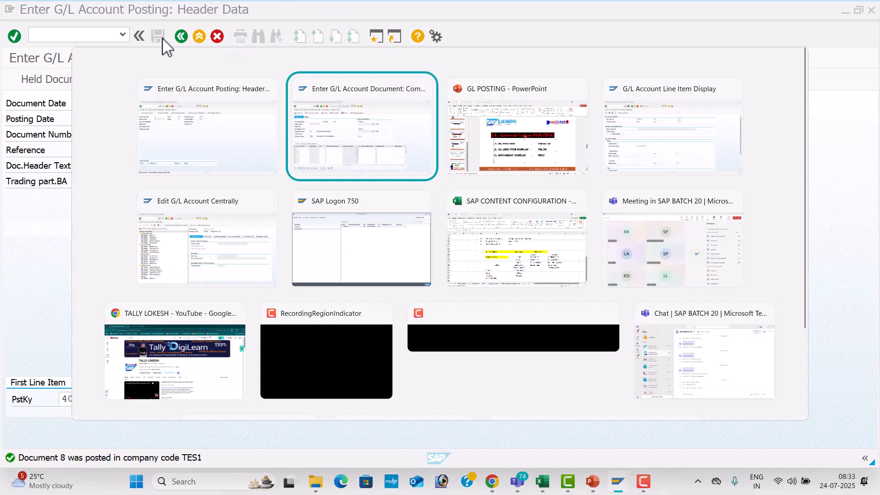
{"action": "key", "text": "Tab"}
{"action": "key", "text": "Tab"}
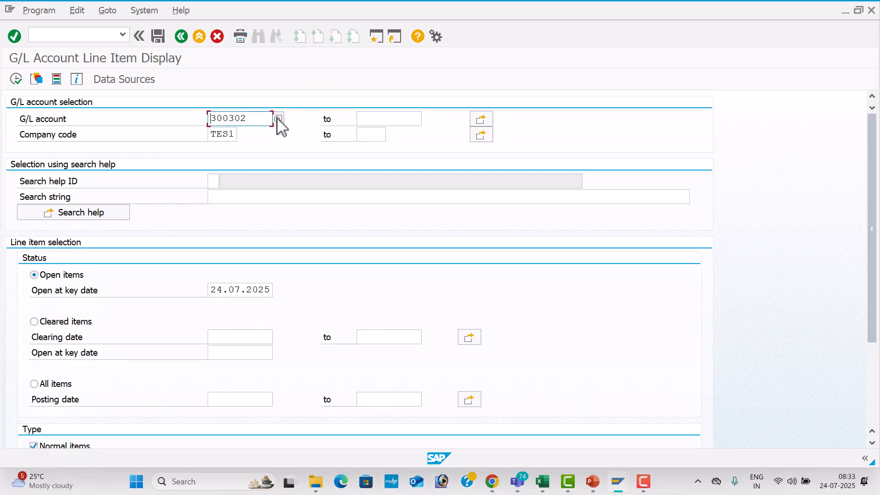
{"action": "key", "text": "F8"}
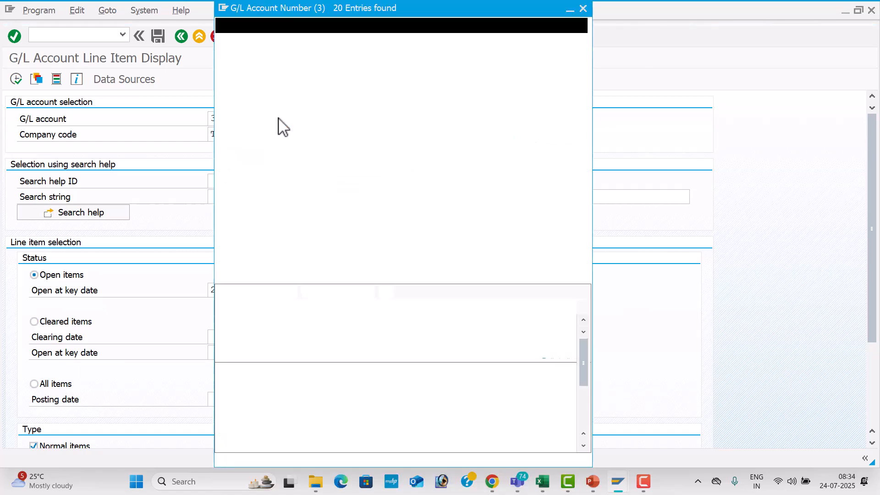
{"action": "key", "text": "Down"}
{"action": "key", "text": "Down"}
{"action": "key", "text": "Down"}
{"action": "key", "text": "Down"}
{"action": "key", "text": "Down"}
{"action": "key", "text": "Down"}
{"action": "key", "text": "Down"}
{"action": "key", "text": "Down"}
{"action": "key", "text": "Down"}
{"action": "key", "text": "Down"}
{"action": "key", "text": "Down"}
{"action": "key", "text": "Down"}
{"action": "key", "text": "Down"}
{"action": "key", "text": "Down"}
{"action": "key", "text": "Down"}
{"action": "key", "text": "Return"}
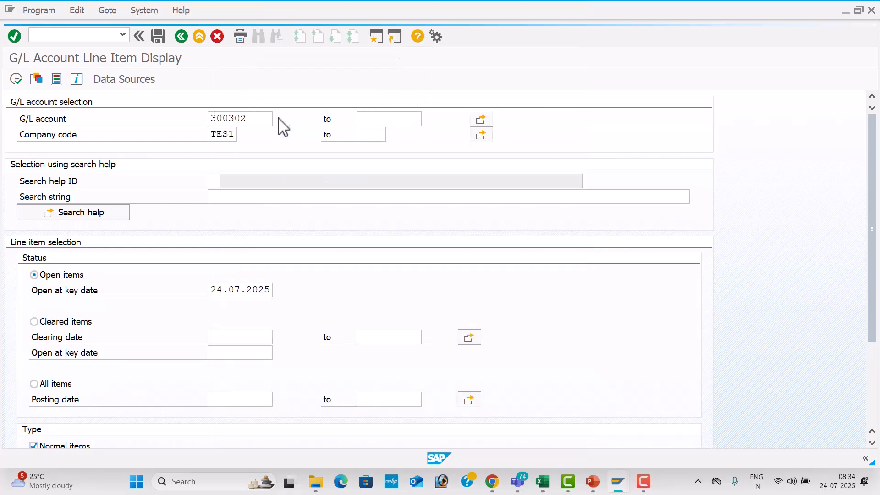
Display the open line items of Rent A/c in TES1 and return to the G/L account posting window.
{"action": "left_click", "coordinate": [16, 79]}
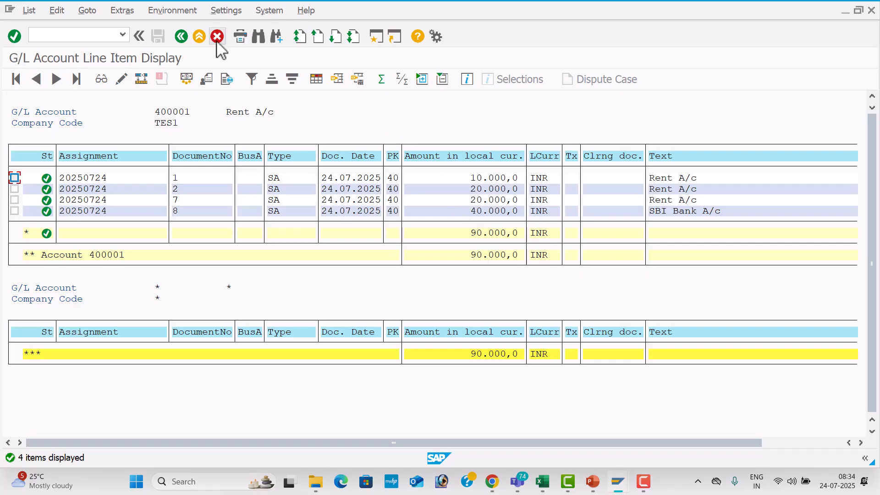
{"action": "left_click", "coordinate": [181, 37]}
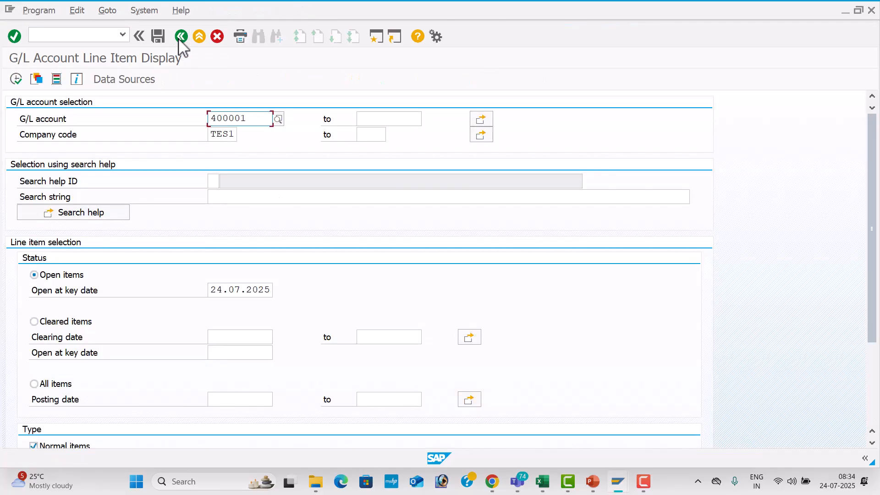
{"action": "key", "text": "alt+Tab"}
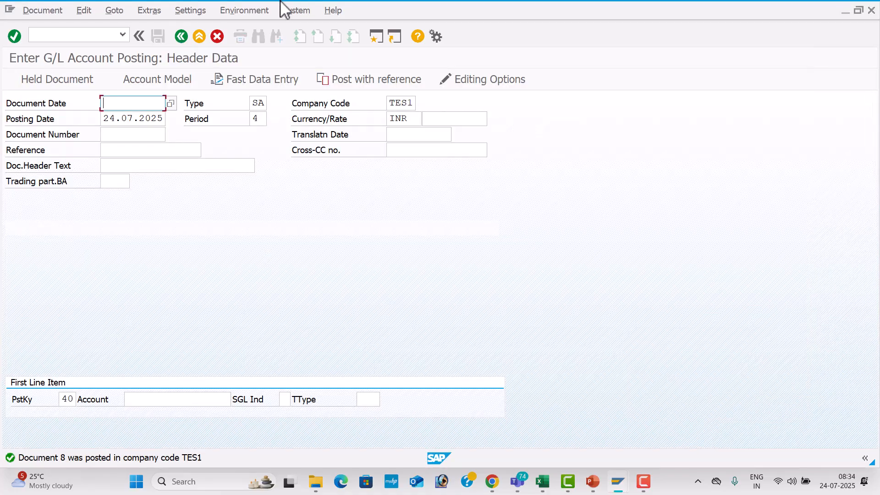
Set the new document's date to 24.07.2025 and its reference to 003.
{"action": "type", "text": "24.07.2025"}
{"action": "key", "text": "Tab"}
{"action": "key", "text": "Tab"}
{"action": "key", "text": "Tab"}
{"action": "key", "text": "Tab"}
{"action": "key", "text": "Tab"}
{"action": "key", "text": "Tab"}
{"action": "type", "text": "003"}
Fill in the document header text as Interest Received.
{"action": "key", "text": "Tab"}
{"action": "key", "text": "Tab"}
{"action": "key", "text": "Down"}
{"action": "key", "text": "Down"}
{"action": "key", "text": "Return"}
{"action": "key", "text": "Tab"}
{"action": "key", "text": "Tab"}
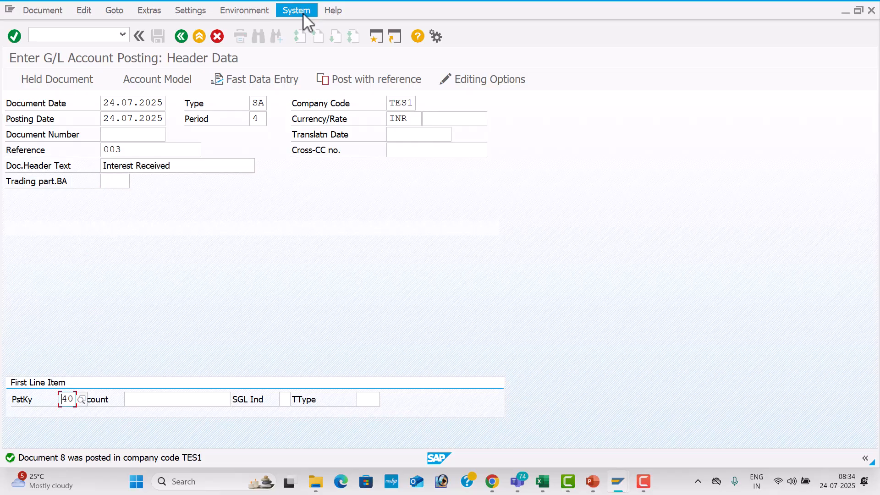
Select SBI Bank A/c from the TES1 G/L accounts for the first line item with posting key 40 and open it.
{"action": "left_click", "coordinate": [202, 399]}
{"action": "left_click", "coordinate": [237, 399]}
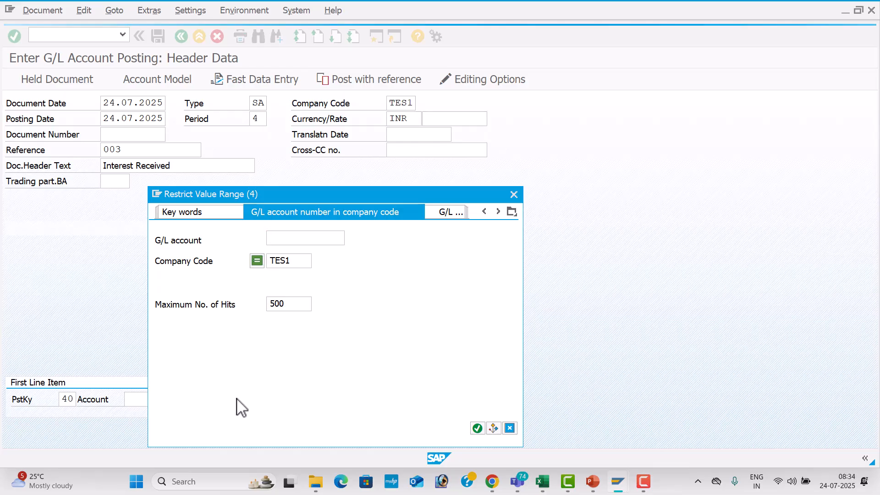
{"action": "key", "text": "Return"}
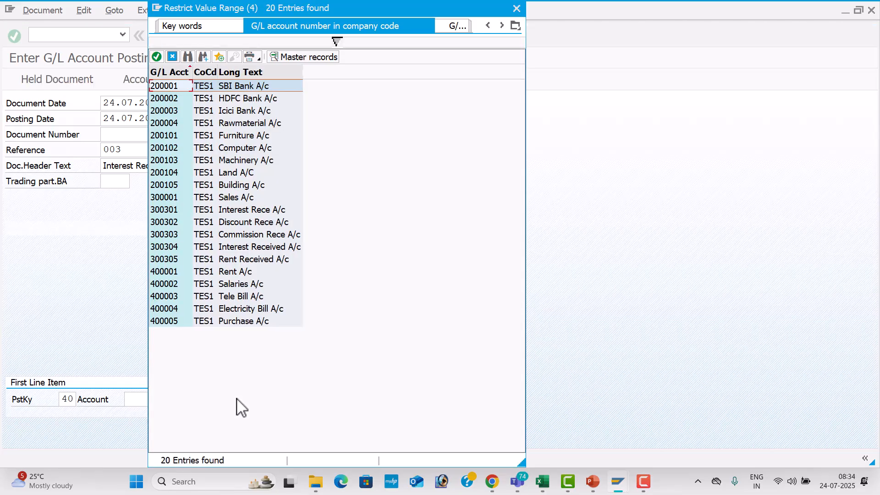
{"action": "key", "text": "Return"}
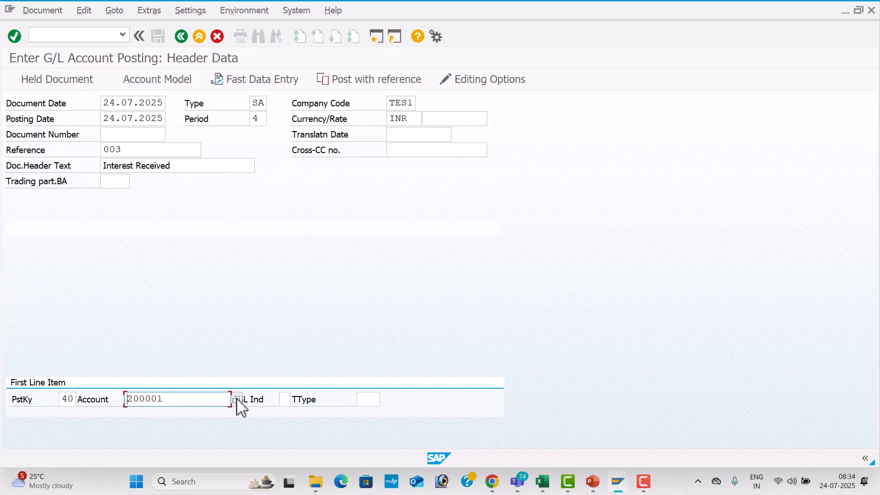
{"action": "key", "text": "Return"}
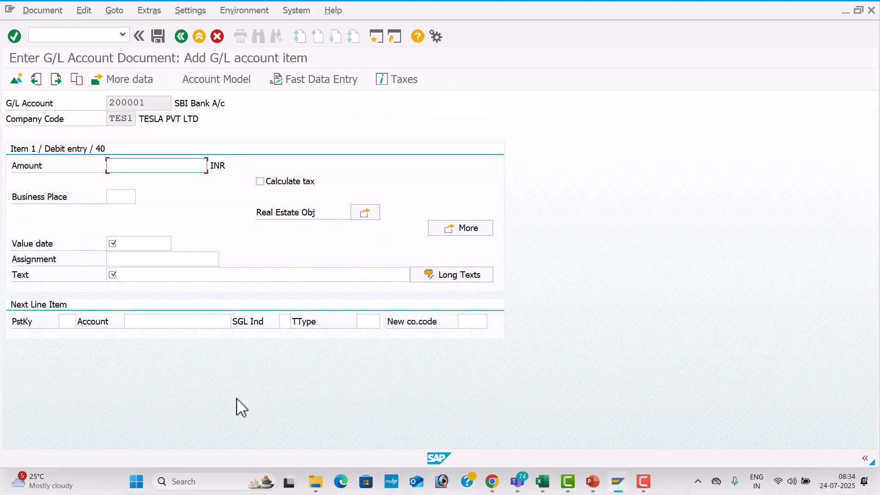
Set the SBI Bank A/c debit item's amount to 30000 INR and its value date to 24.07.2025.
{"action": "type", "text": "3"}
{"action": "key", "text": "Down"}
{"action": "key", "text": "Tab"}
{"action": "key", "text": "Tab"}
{"action": "key", "text": "Tab"}
{"action": "key", "text": "Tab"}
{"action": "key", "text": "Tab"}
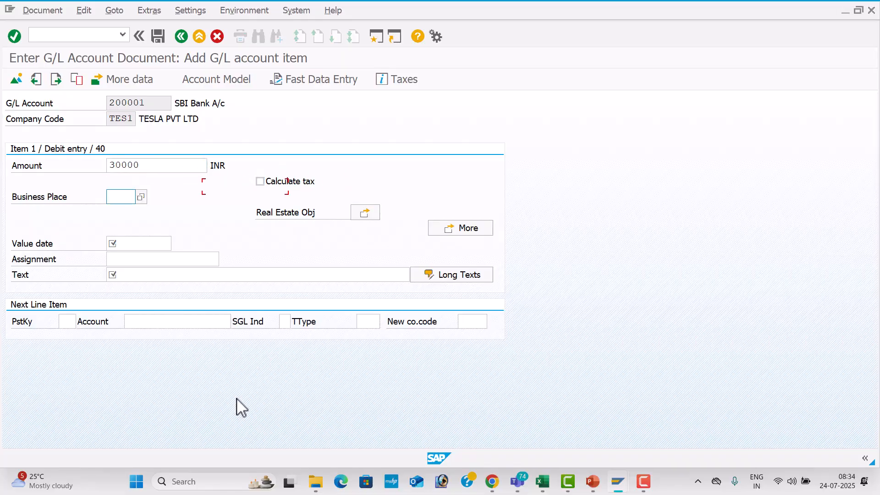
{"action": "key", "text": "Down"}
{"action": "key", "text": "Tab"}
Fill in the debit item's text as SBI Bank A/c.
{"action": "key", "text": "Tab"}
{"action": "key", "text": "Down"}
{"action": "key", "text": "Return"}
{"action": "key", "text": "Tab"}
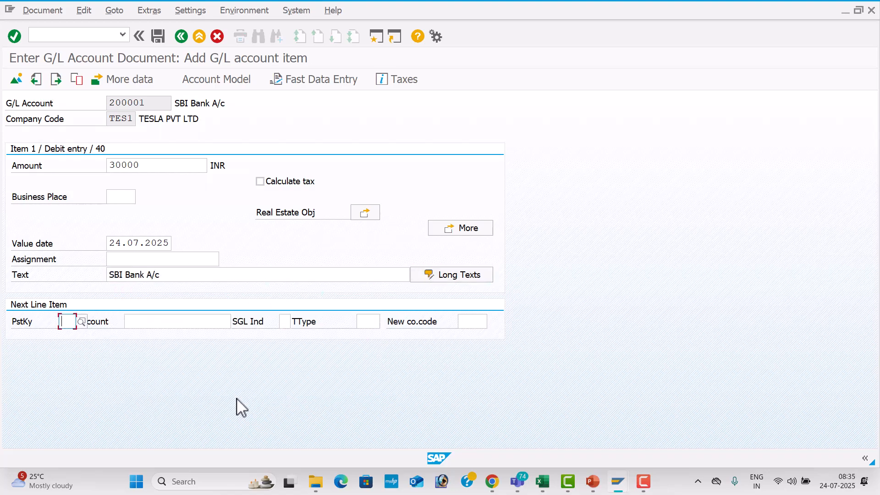
Add a second line item with posting key 50 for the Interest Rece A/c, account 300301, from the TES1 G/L accounts.
{"action": "type", "text": "50"}
{"action": "key", "text": "Tab"}
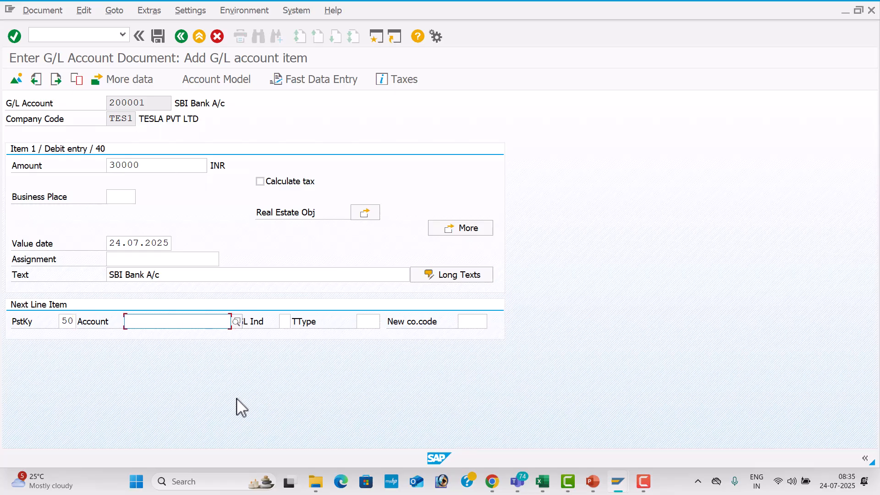
{"action": "left_click", "coordinate": [236, 322]}
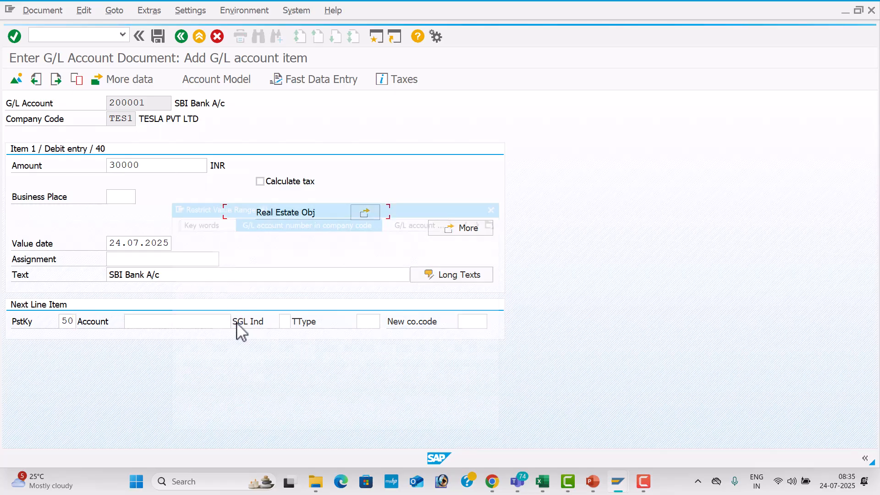
{"action": "key", "text": "F4"}
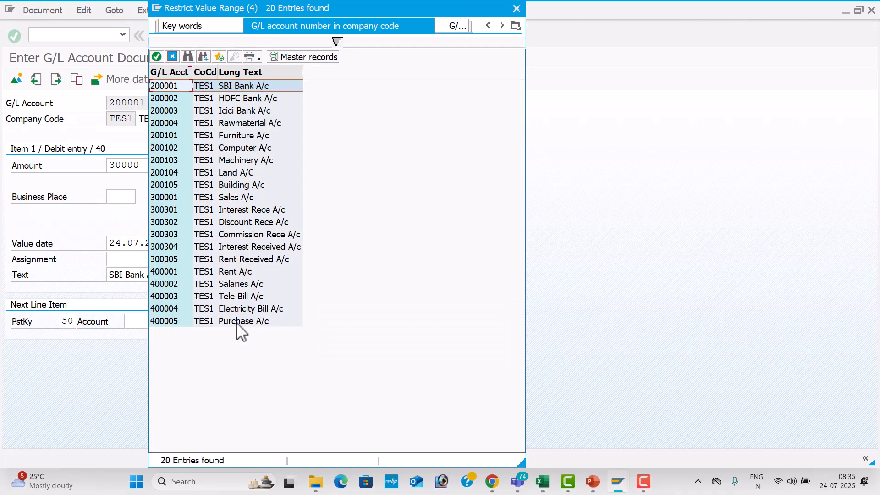
{"action": "key", "text": "Down"}
{"action": "key", "text": "Down"}
{"action": "key", "text": "Down"}
{"action": "key", "text": "Down"}
{"action": "key", "text": "Down"}
{"action": "key", "text": "Down"}
{"action": "key", "text": "Down"}
{"action": "key", "text": "Down"}
{"action": "key", "text": "Down"}
{"action": "key", "text": "Down"}
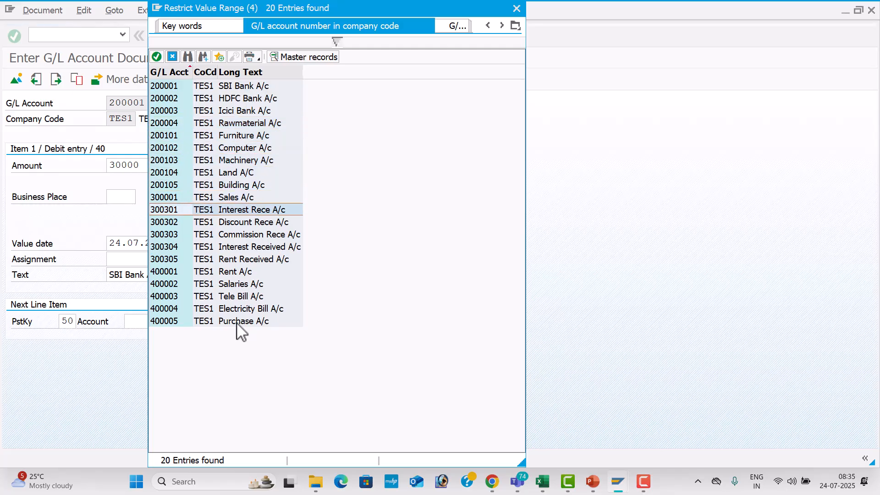
{"action": "key", "text": "Return"}
{"action": "key", "text": "Return"}
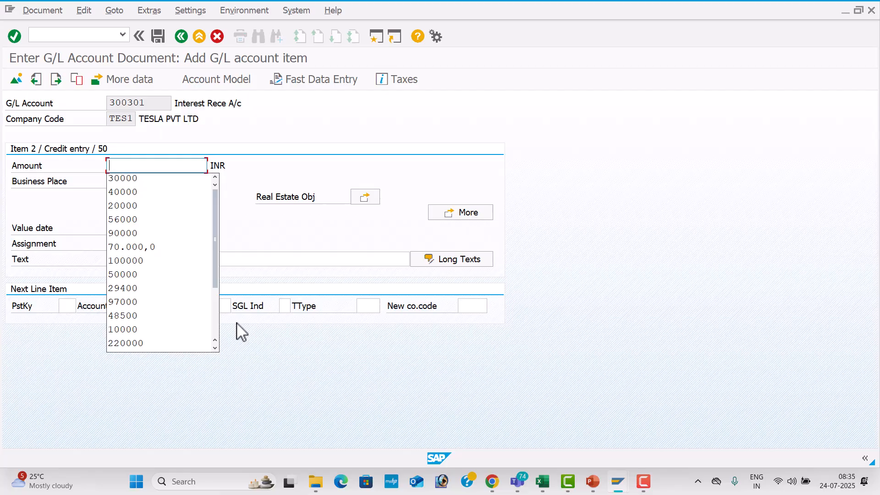
Set the Interest Rece A/c credit item's value date to 24.07.2025 and its text to Interest Received.
{"action": "key", "text": "Down"}
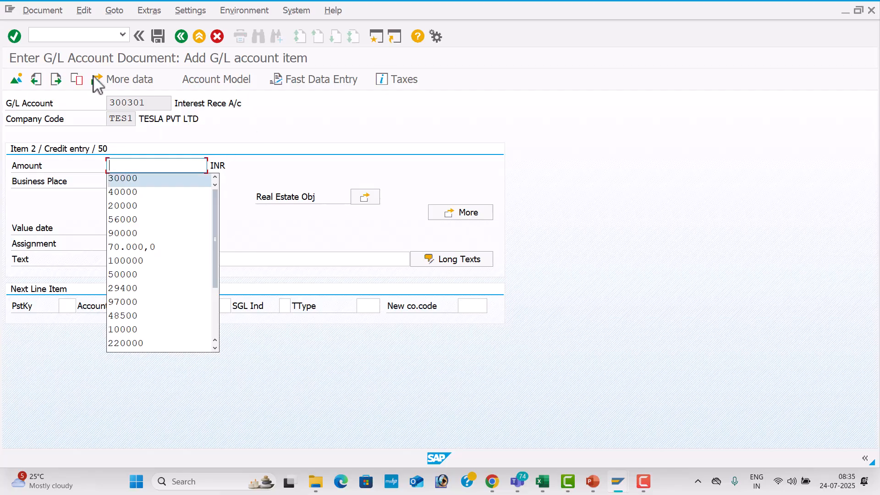
{"action": "left_click", "coordinate": [36, 80]}
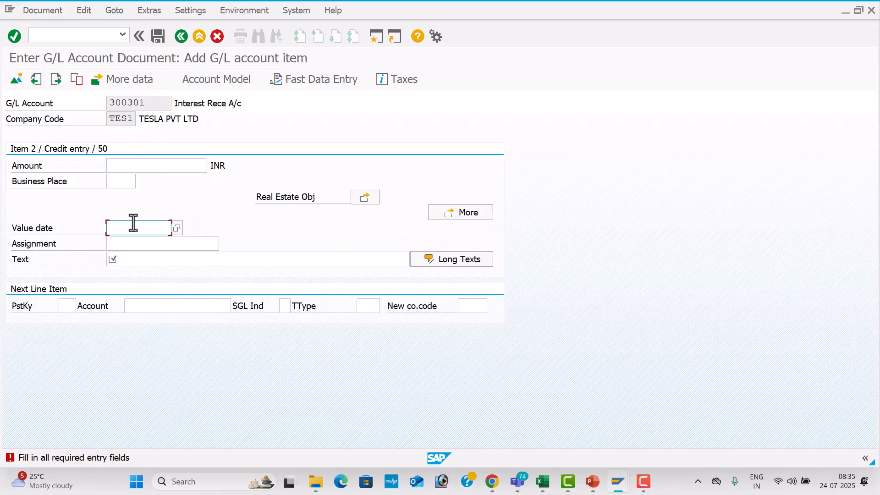
{"action": "key", "text": "Down"}
{"action": "key", "text": "Return"}
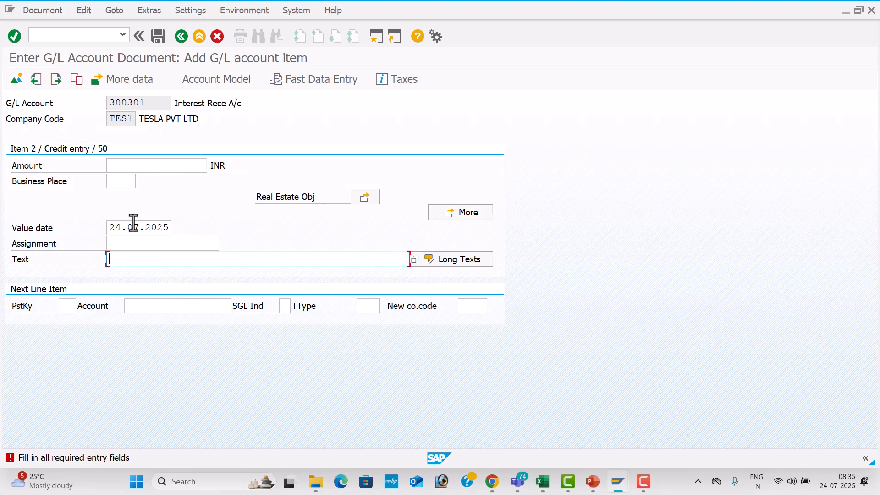
{"action": "key", "text": "Down"}
{"action": "key", "text": "Down"}
{"action": "key", "text": "Down"}
{"action": "key", "text": "Down"}
{"action": "key", "text": "Down"}
{"action": "key", "text": "Down"}
{"action": "key", "text": "Down"}
{"action": "key", "text": "Down"}
{"action": "key", "text": "Down"}
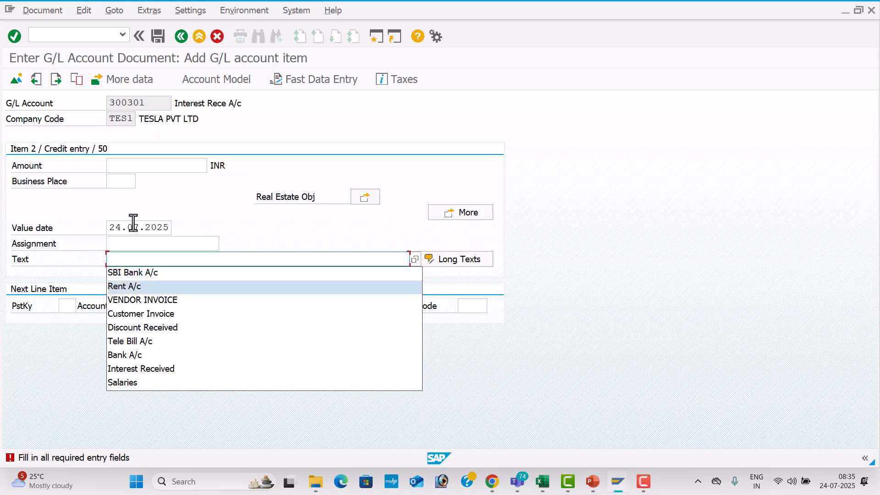
{"action": "key", "text": "Return"}
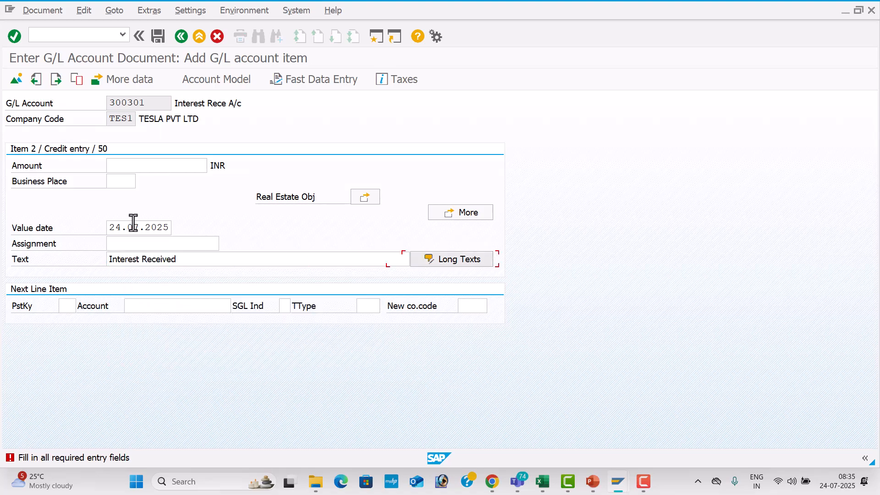
Set the Interest Rece A/c credit item's amount to 20000 INR.
{"action": "left_click", "coordinate": [146, 167]}
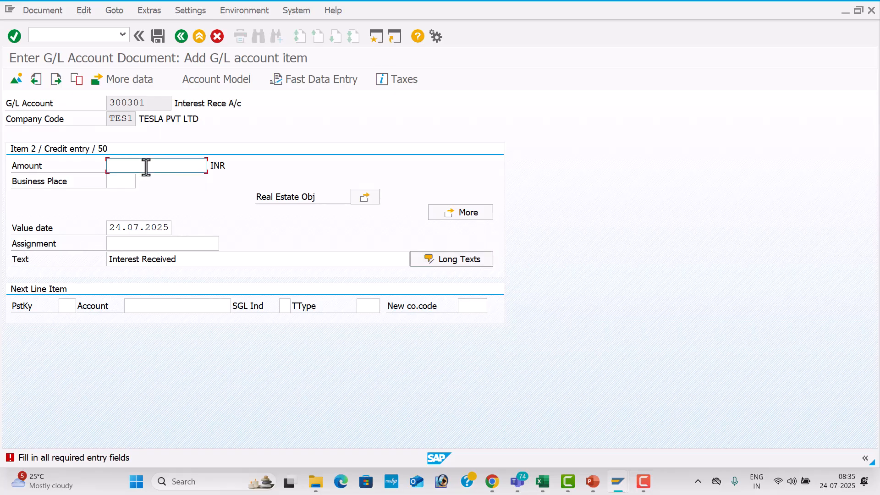
{"action": "left_click", "coordinate": [37, 82]}
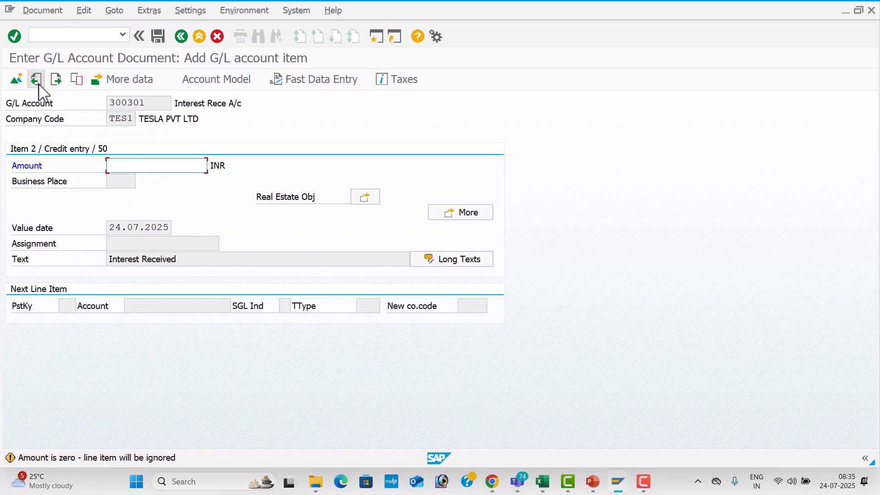
{"action": "type", "text": "2"}
{"action": "key", "text": "Down"}
{"action": "key", "text": "Tab"}
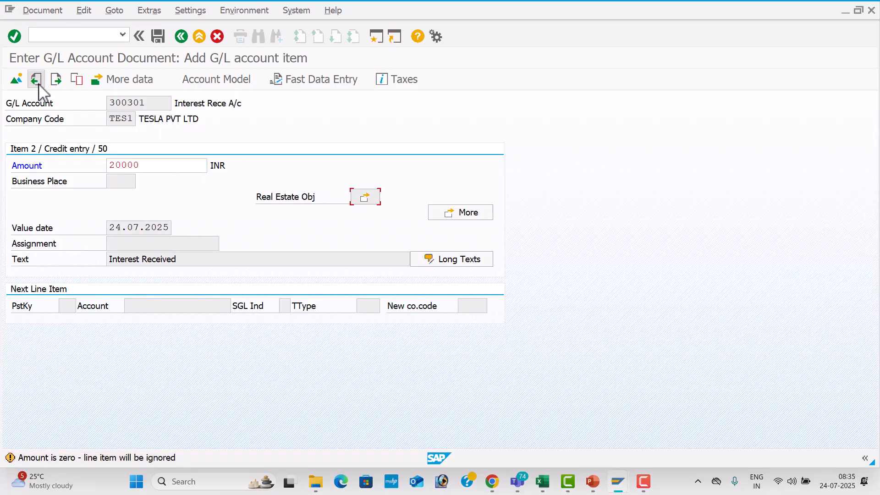
Check the SBI Bank A/c debit item and correct the Interest Rece A/c credit amount to 30000 INR.
{"action": "left_click", "coordinate": [39, 85]}
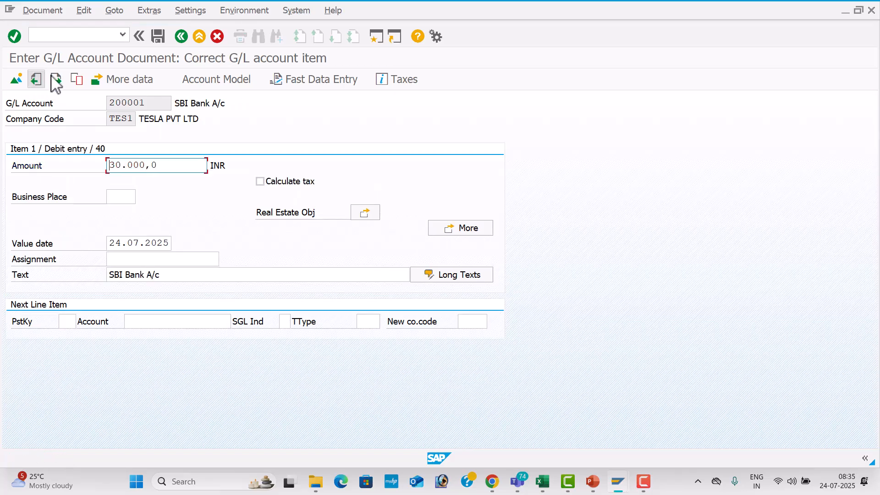
{"action": "left_click", "coordinate": [58, 81]}
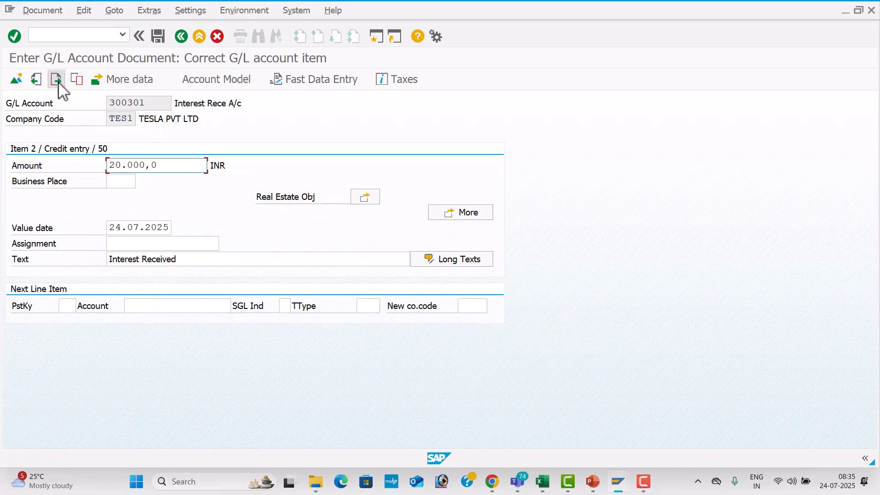
{"action": "left_click", "coordinate": [114, 167]}
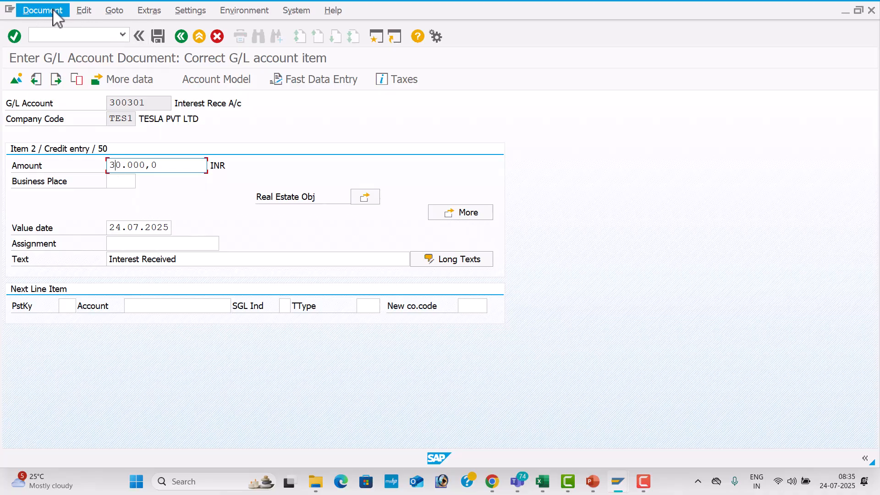
Simulate the interest receipt document to review its line items, and post it.
{"action": "left_click", "coordinate": [50, 11]}
{"action": "left_click", "coordinate": [71, 73]}
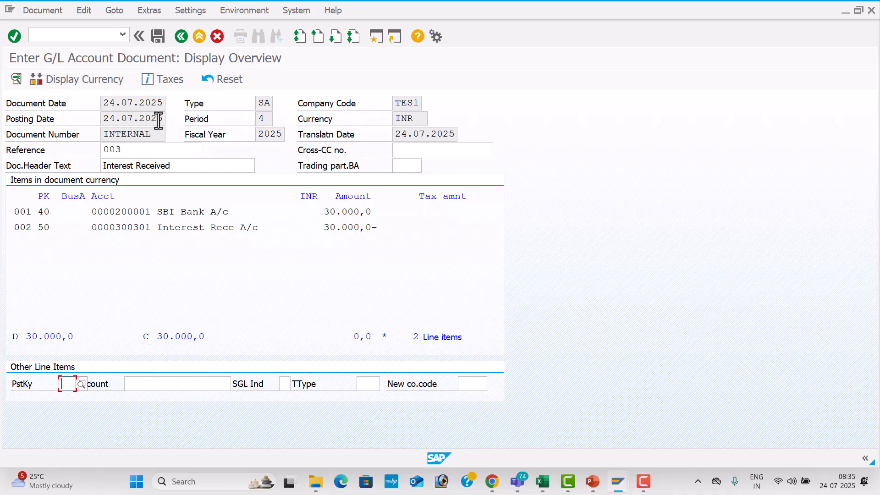
{"action": "left_click", "coordinate": [158, 36]}
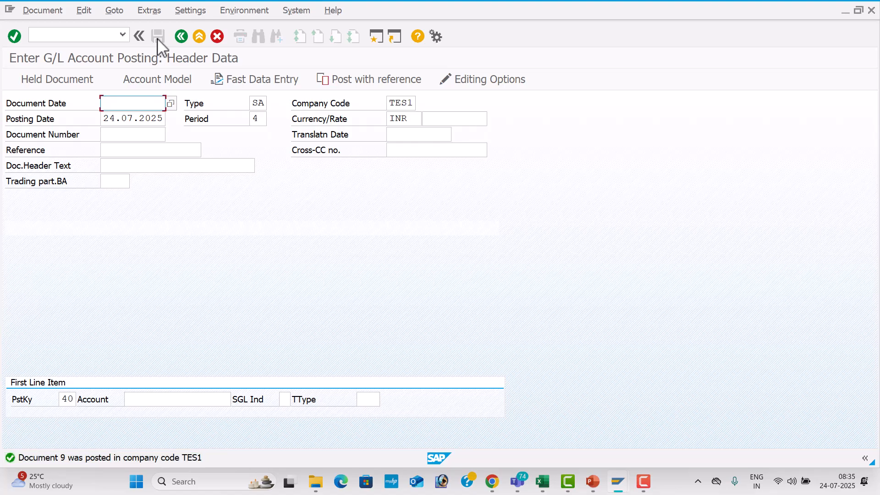
Switch to the G/L Account Line Item Display session and list the open items of Interest Rece A/c 300301 in TES1.
{"action": "key", "text": "alt+Tab"}
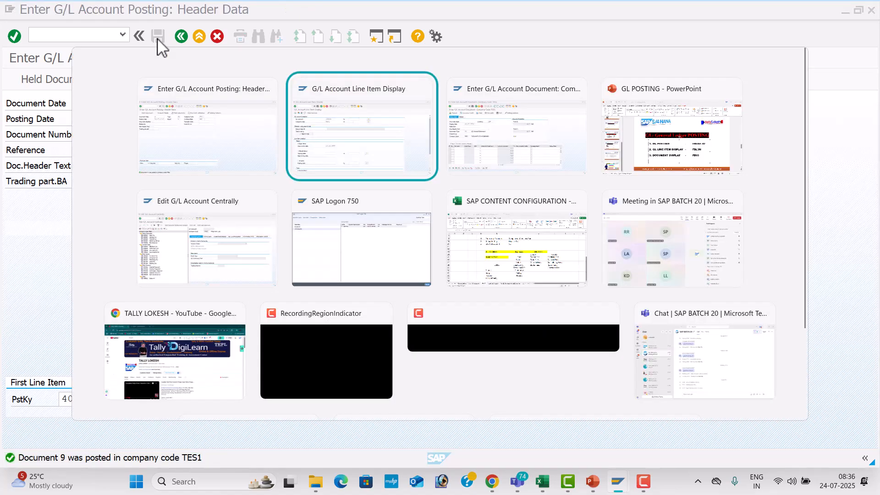
{"action": "left_click", "coordinate": [280, 119]}
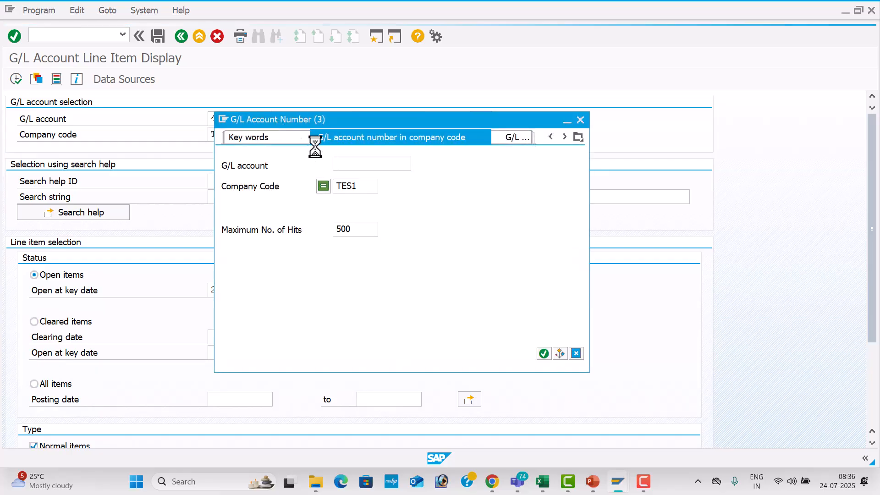
{"action": "key", "text": "Return"}
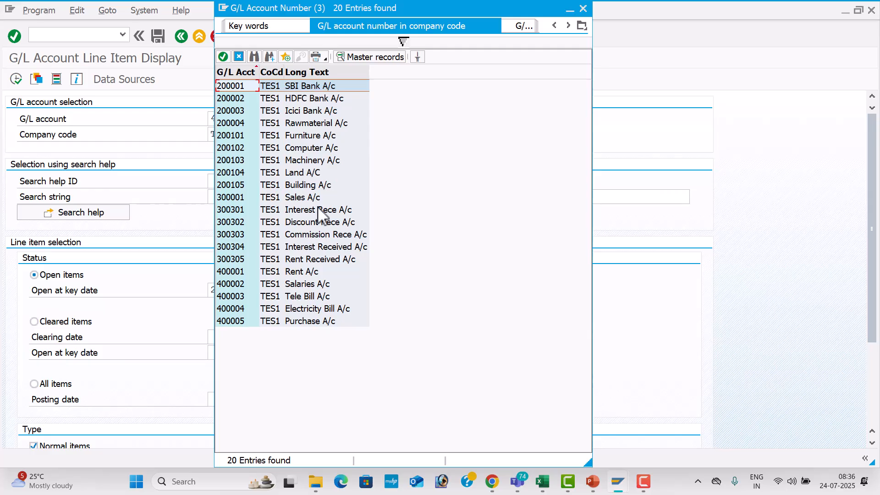
{"action": "double_click", "coordinate": [319, 210]}
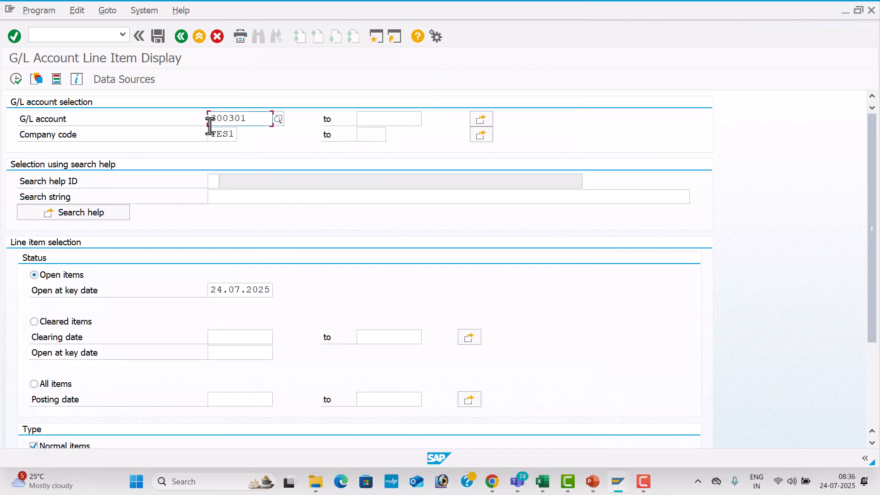
{"action": "left_click", "coordinate": [16, 80]}
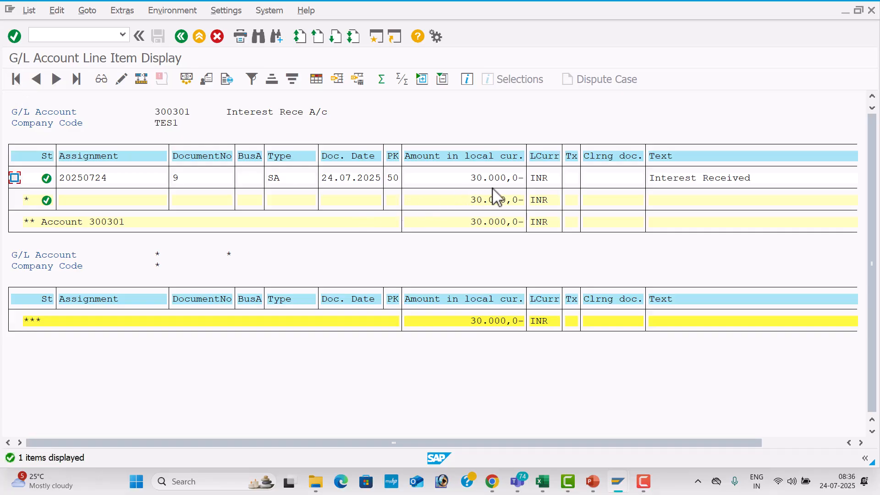
Return to the G/L account posting header session and set the document date to 24.07.2025.
{"action": "key", "text": "alt+Tab"}
{"action": "key", "text": "space"}
{"action": "key", "text": "Down"}
{"action": "key", "text": "Tab"}
{"action": "key", "text": "Tab"}
{"action": "key", "text": "Tab"}
{"action": "key", "text": "Tab"}
{"action": "key", "text": "Tab"}
{"action": "key", "text": "Tab"}
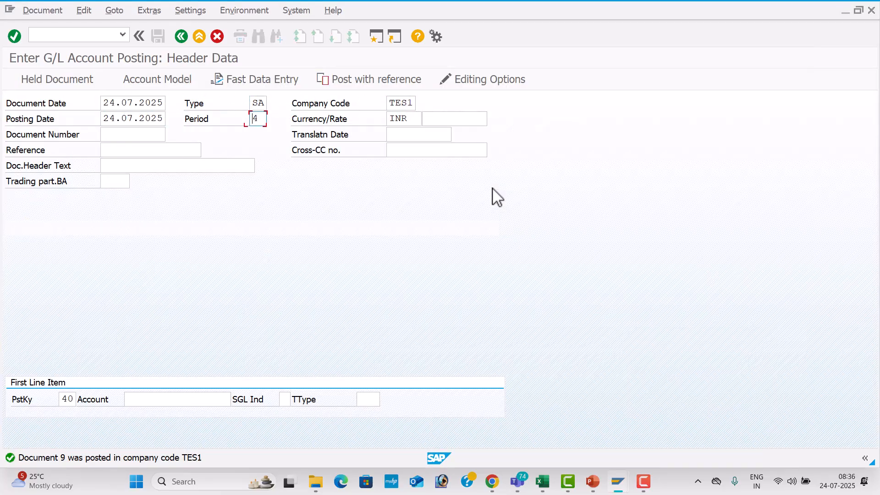
{"action": "key", "text": "Tab"}
{"action": "key", "text": "Tab"}
{"action": "key", "text": "Tab"}
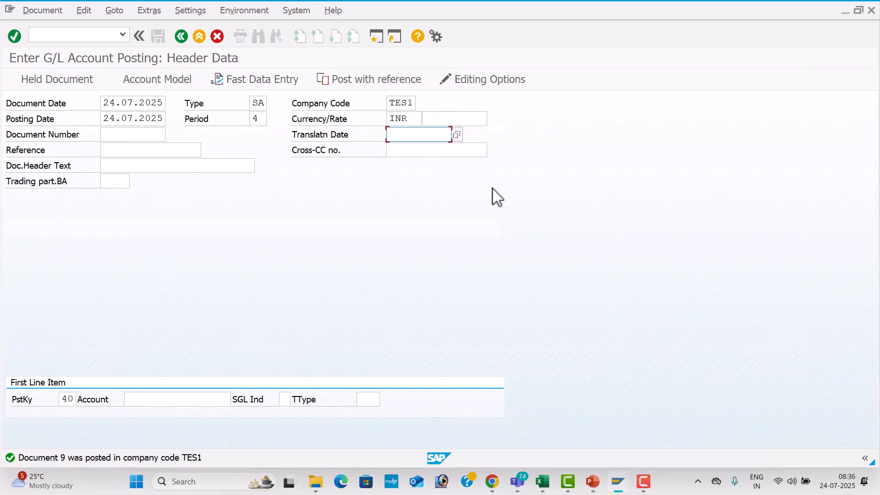
Set the document's reference to 004 and its header text to Interest Received.
{"action": "key", "text": "space"}
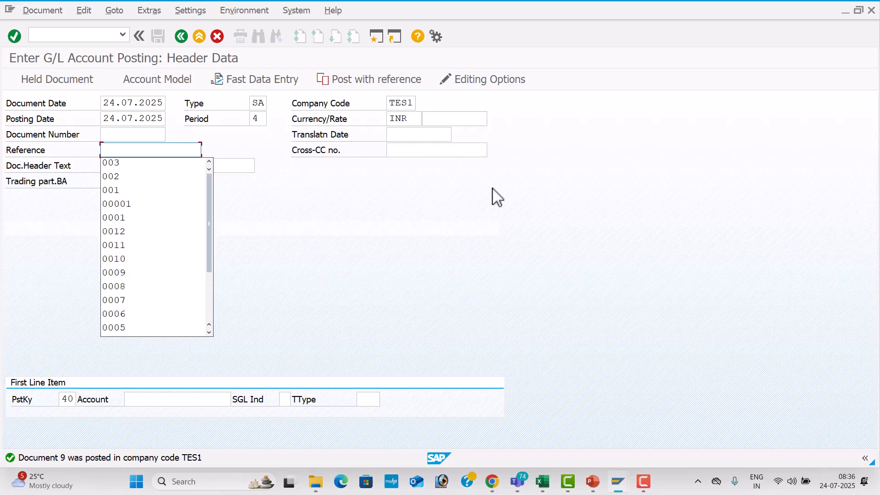
{"action": "type", "text": "004"}
{"action": "key", "text": "Tab"}
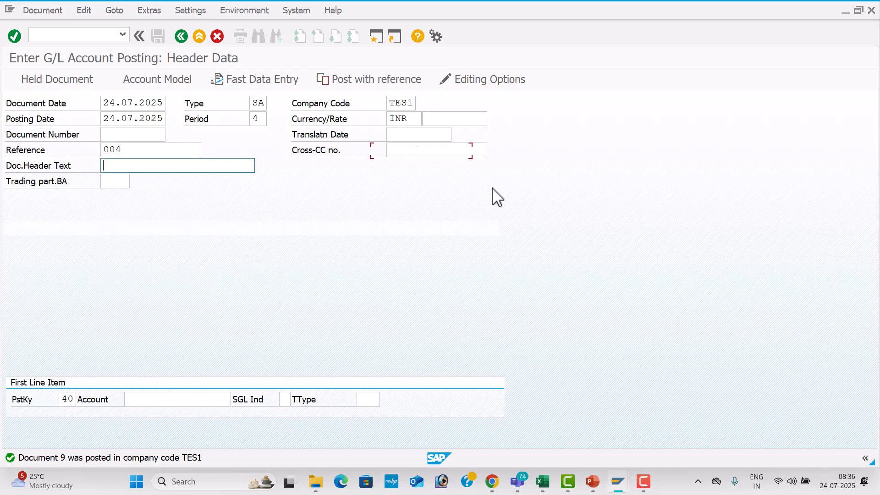
{"action": "key", "text": "Down"}
{"action": "key", "text": "Tab"}
Enter SBI Bank A/c 200001 as the first line item's account with posting key 40 and open the item.
{"action": "key", "text": "Tab"}
{"action": "key", "text": "Tab"}
{"action": "key", "text": "space"}
{"action": "key", "text": "Down"}
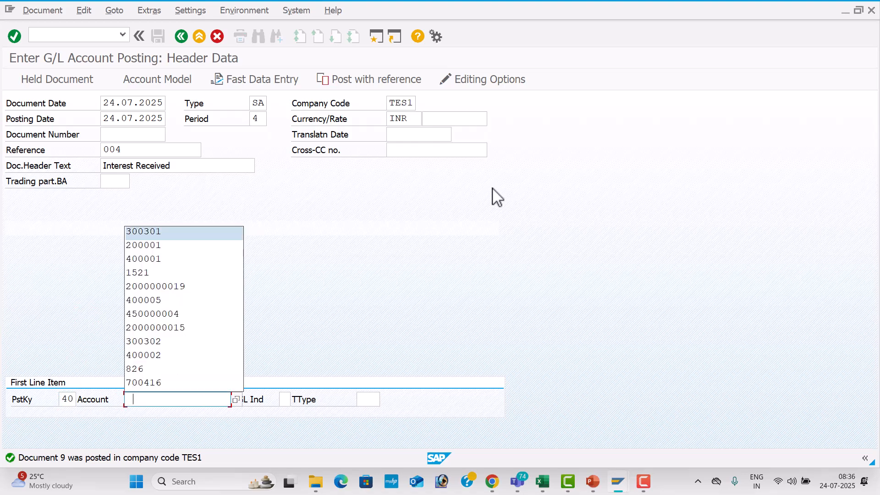
{"action": "key", "text": "Down"}
{"action": "key", "text": "Tab"}
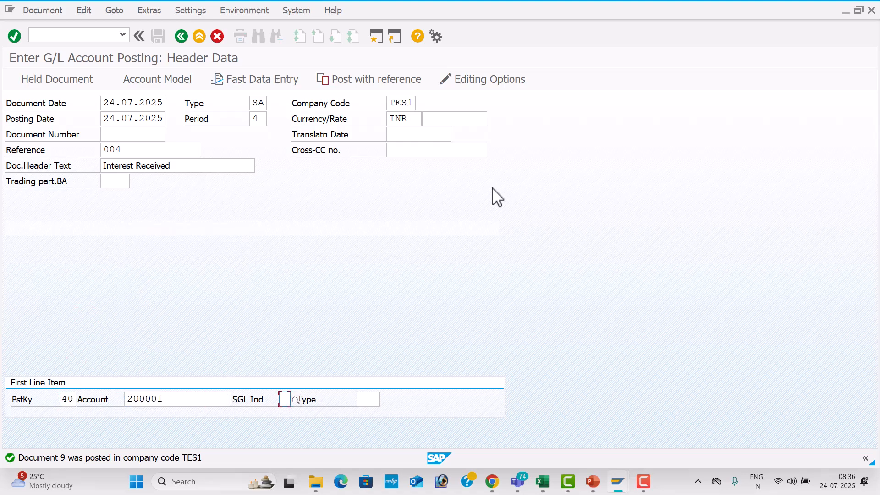
{"action": "key", "text": "Return"}
Set the SBI Bank A/c debit item's amount to 90000 INR and its value date to 24.07.2025.
{"action": "key", "text": "BackSpace"}
{"action": "key", "text": "Down"}
{"action": "key", "text": "Down"}
{"action": "key", "text": "Down"}
{"action": "key", "text": "Down"}
{"action": "key", "text": "Down"}
{"action": "key", "text": "Down"}
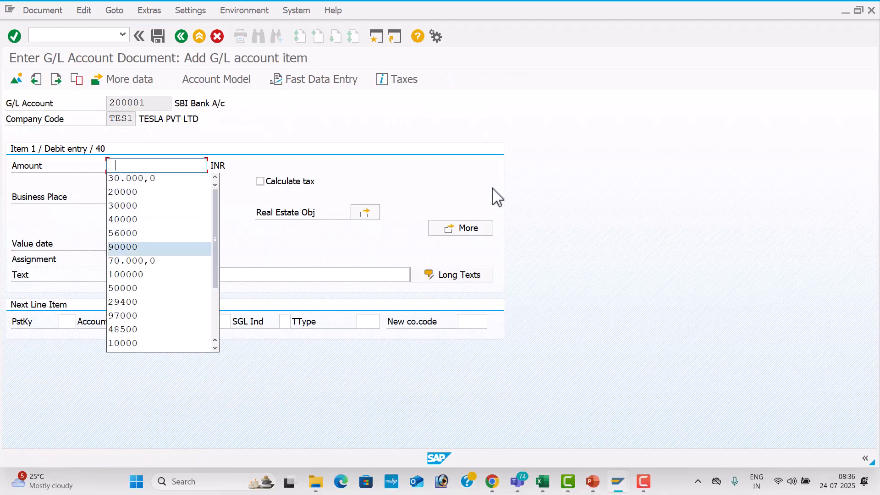
{"action": "key", "text": "Tab"}
{"action": "key", "text": "Tab"}
{"action": "key", "text": "Tab"}
{"action": "key", "text": "Tab"}
{"action": "key", "text": "Tab"}
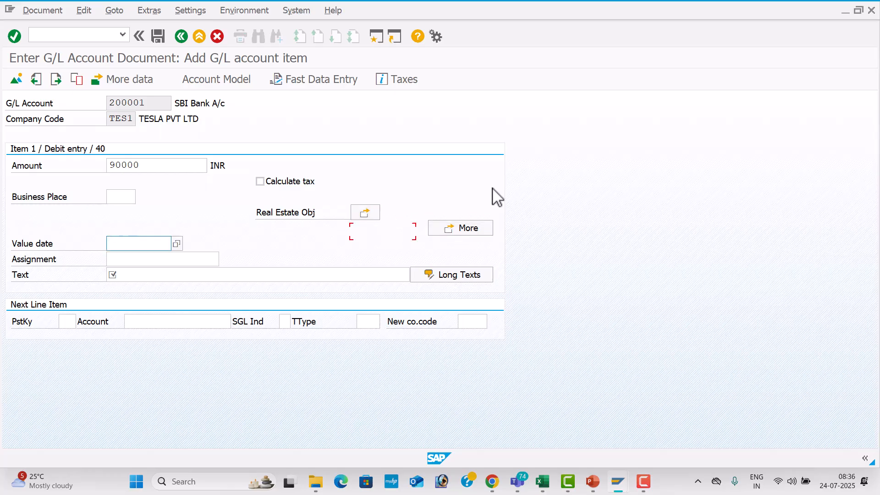
{"action": "key", "text": "Down"}
{"action": "key", "text": "Tab"}
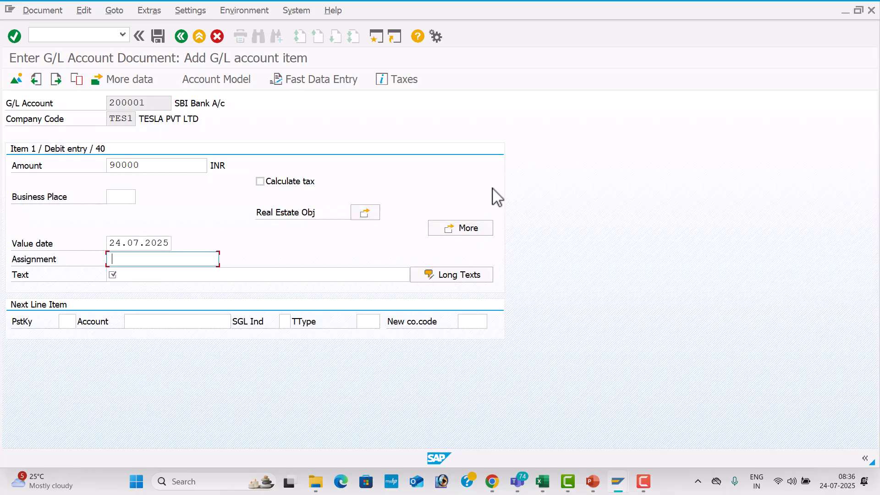
Set the debit item's text to SBI Bank A/c.
{"action": "key", "text": "Tab"}
{"action": "key", "text": "Down"}
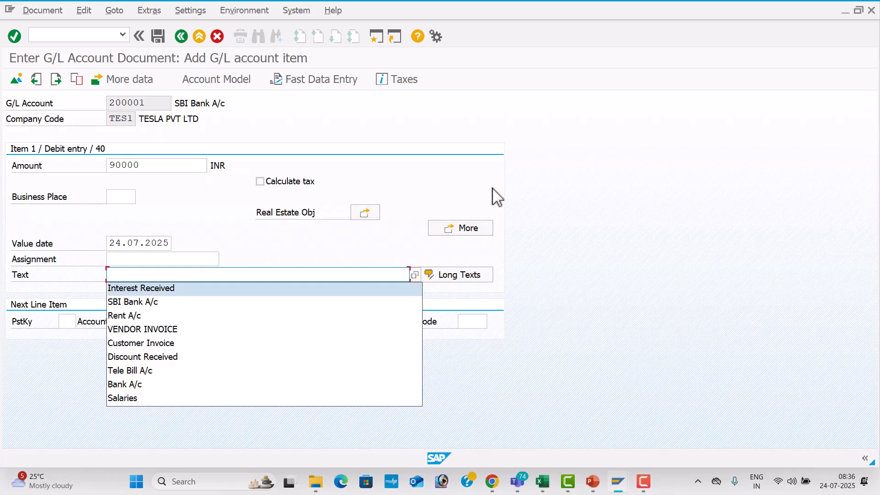
{"action": "key", "text": "Down"}
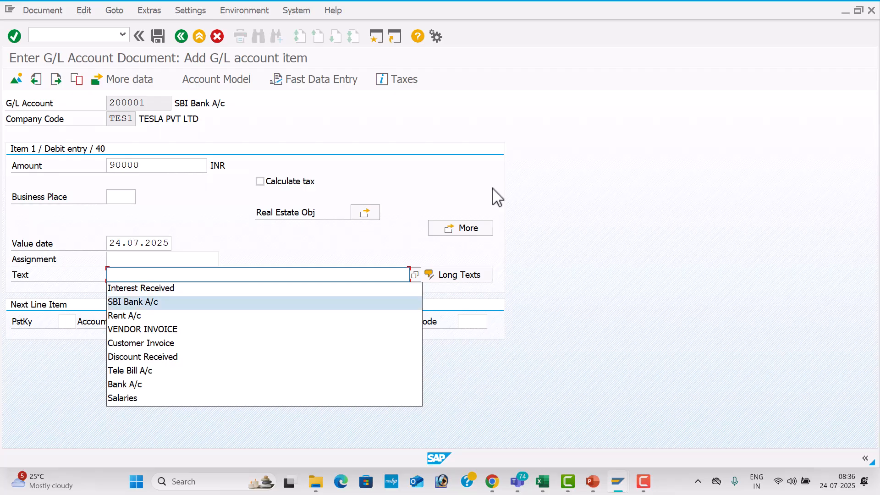
{"action": "key", "text": "Return"}
Enter Interest Rece A/c 300301 as the next line item's account with posting key 50 and open the item.
{"action": "key", "text": "Tab"}
{"action": "key", "text": "Down"}
{"action": "key", "text": "Down"}
{"action": "key", "text": "Down"}
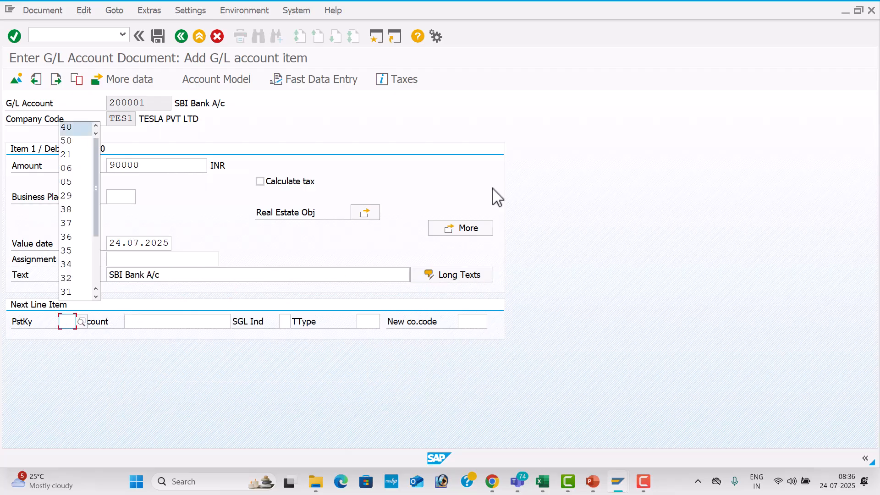
{"action": "key", "text": "Return"}
{"action": "key", "text": "Tab"}
{"action": "key", "text": "Down"}
{"action": "key", "text": "Down"}
{"action": "key", "text": "Return"}
{"action": "key", "text": "Tab"}
{"action": "key", "text": "Return"}
Set the Interest Rece A/c credit item's amount to 90000 INR and its value date to 24.07.2025.
{"action": "key", "text": "Down"}
{"action": "key", "text": "Return"}
{"action": "key", "text": "Tab"}
{"action": "key", "text": "Tab"}
{"action": "key", "text": "Tab"}
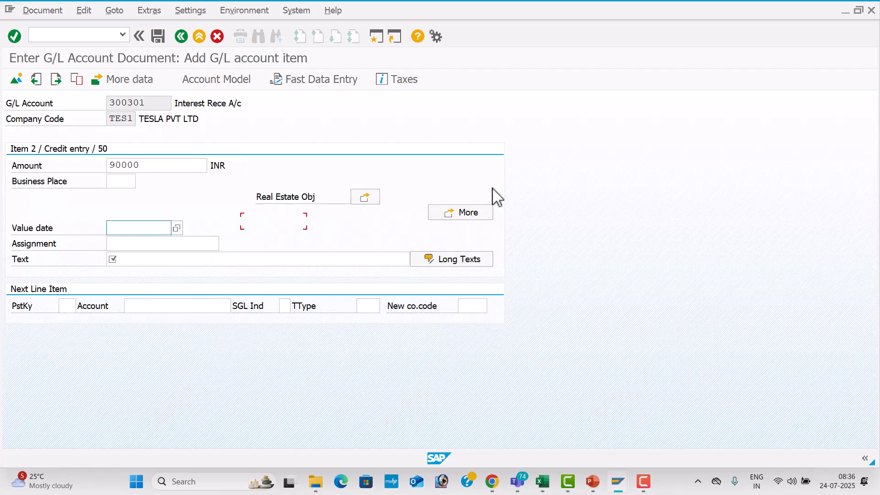
{"action": "key", "text": "Down"}
{"action": "key", "text": "Down"}
{"action": "key", "text": "Return"}
{"action": "key", "text": "Tab"}
{"action": "key", "text": "Tab"}
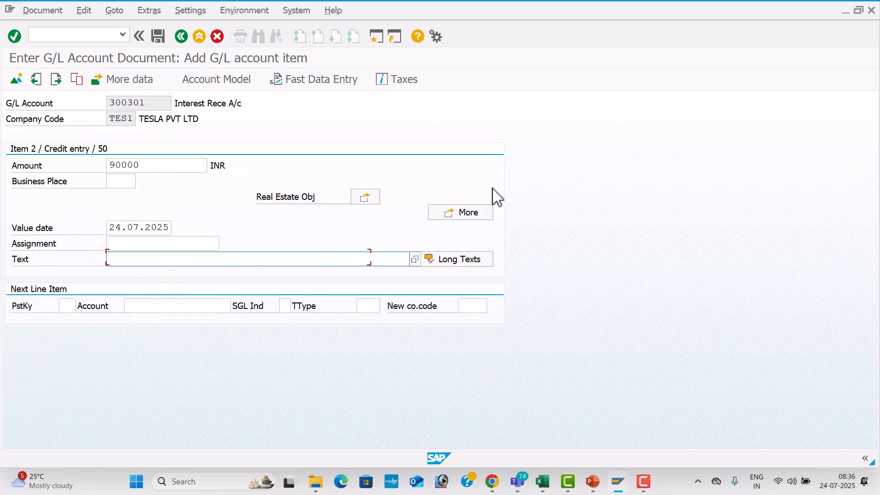
Set the credit item's text to Interest Received.
{"action": "key", "text": "Down"}
{"action": "key", "text": "Down"}
{"action": "key", "text": "Down"}
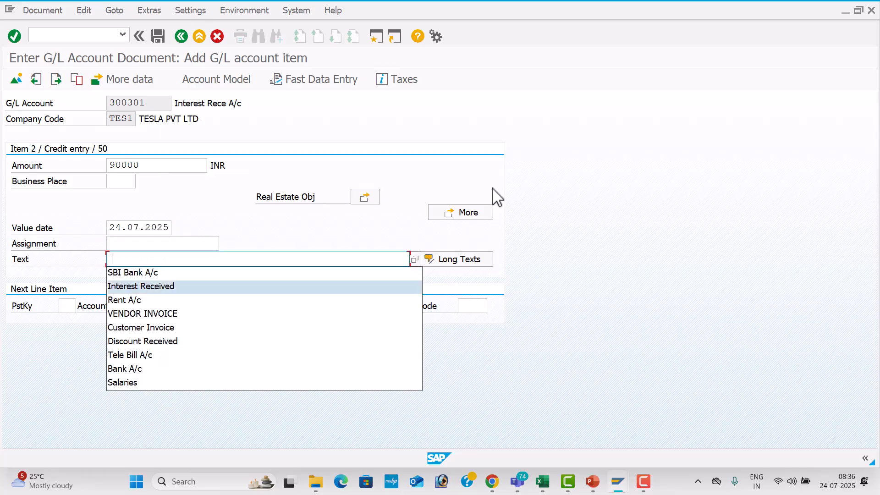
{"action": "key", "text": "Return"}
{"action": "key", "text": "Tab"}
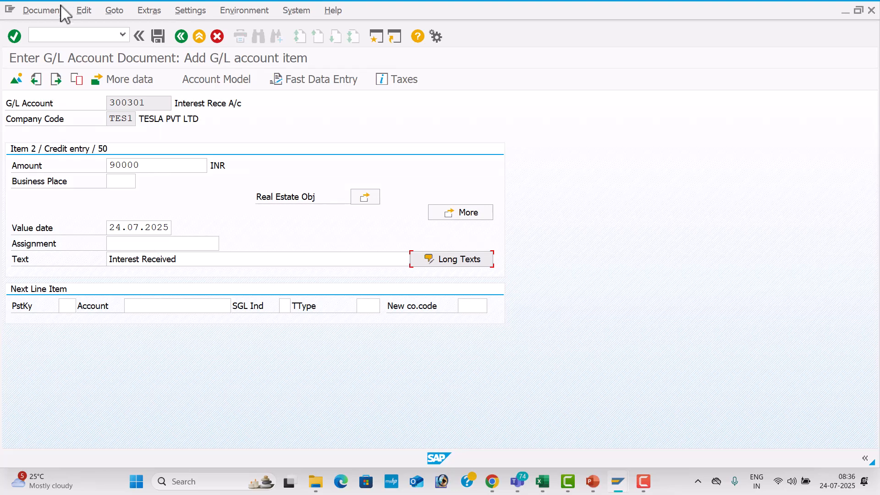
Simulate the interest receipt document and post it.
{"action": "left_click", "coordinate": [46, 11]}
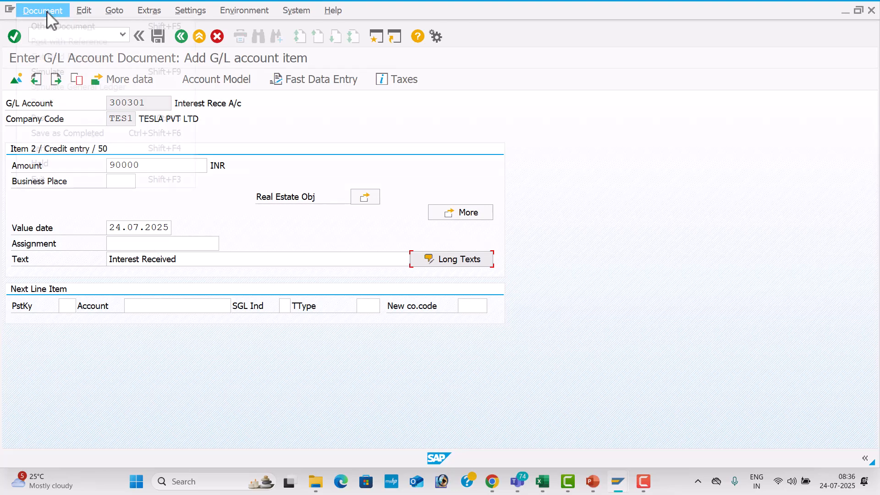
{"action": "left_click", "coordinate": [60, 72]}
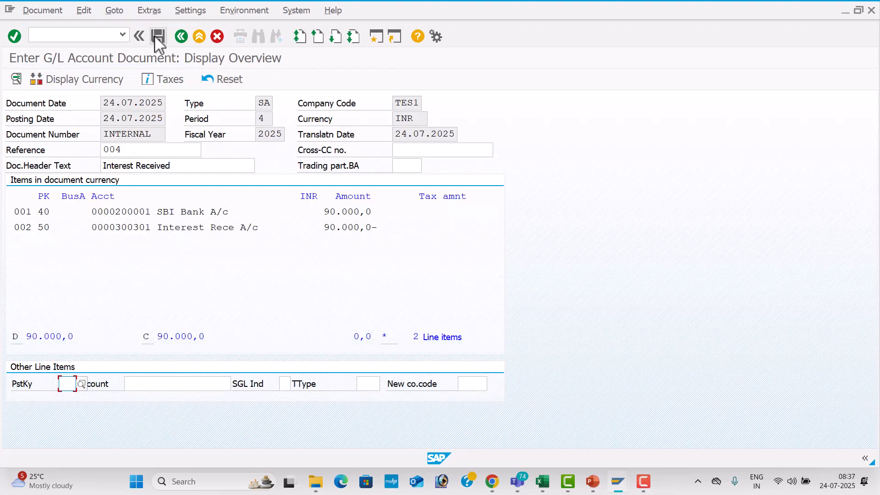
{"action": "left_click", "coordinate": [156, 38]}
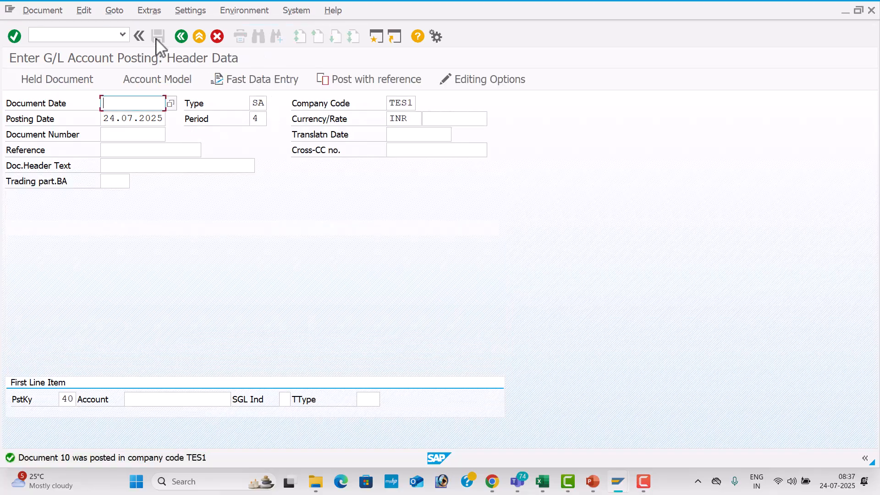
Switch to the line item display of G/L account 300301 and refresh the list.
{"action": "key", "text": "alt+Tab"}
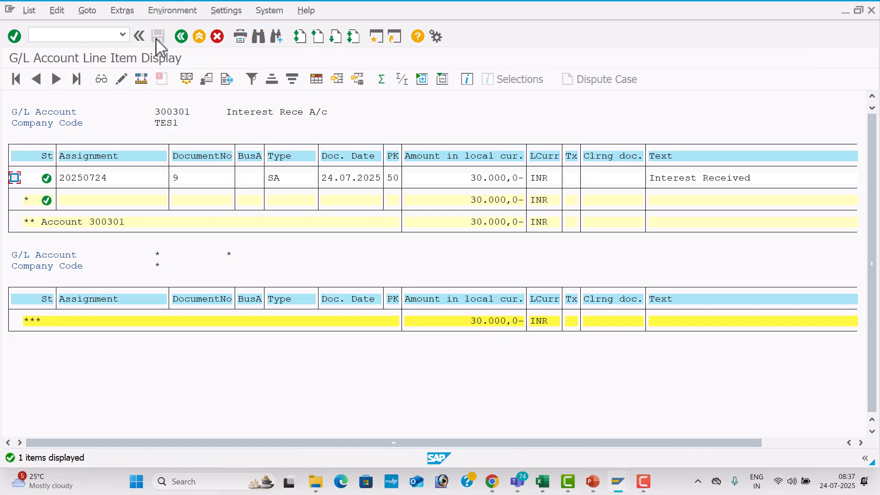
{"action": "left_click", "coordinate": [30, 10]}
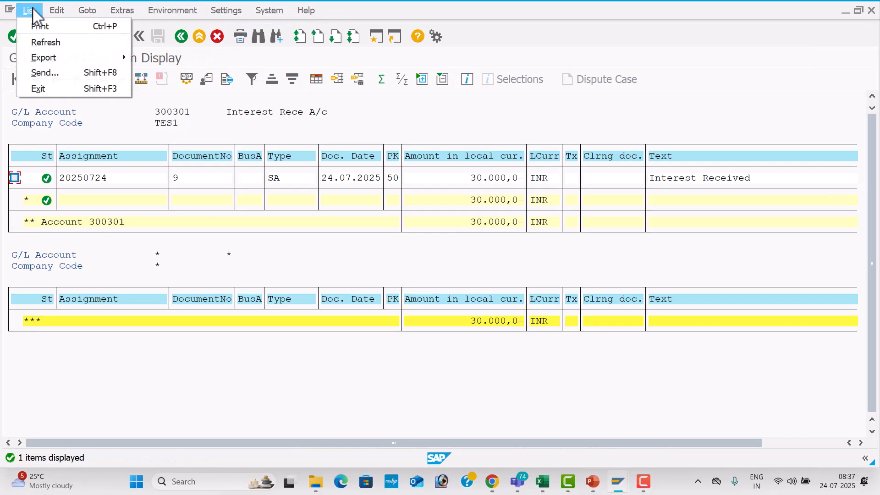
{"action": "left_click", "coordinate": [46, 43]}
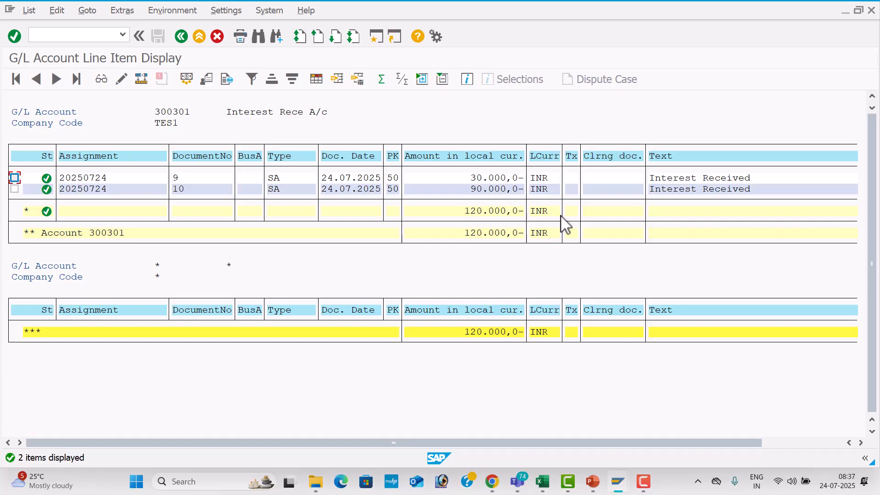
Check the transaction codes on the General Ledger Posting slide in PowerPoint and return to the line item display in SAP.
{"action": "key", "text": "alt+Tab"}
{"action": "key", "text": "alt+Tab"}
{"action": "key", "text": "alt+Tab"}
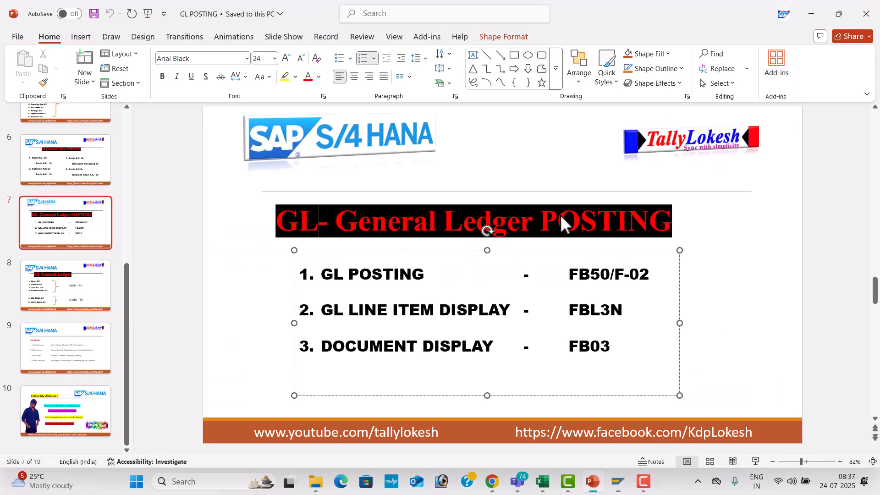
{"action": "left_click", "coordinate": [784, 340]}
{"action": "key", "text": "alt+Tab"}
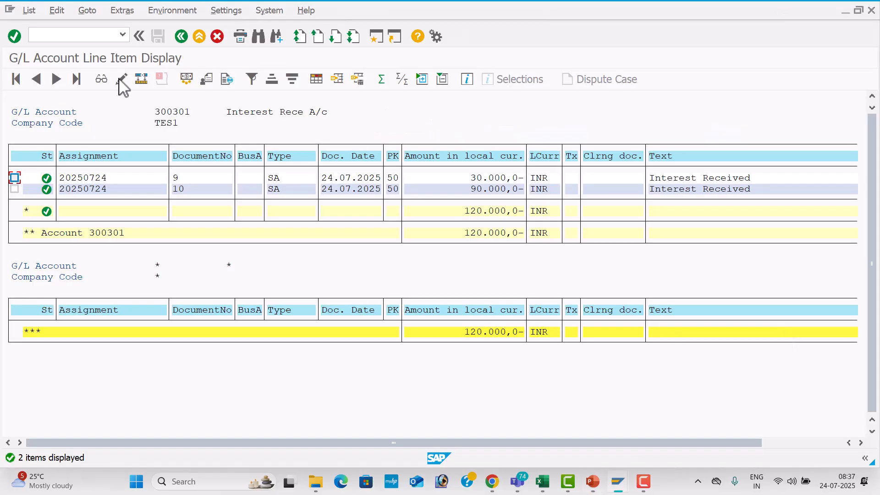
Start transaction FB03 and list the documents of company code TES1.
{"action": "left_click", "coordinate": [79, 37]}
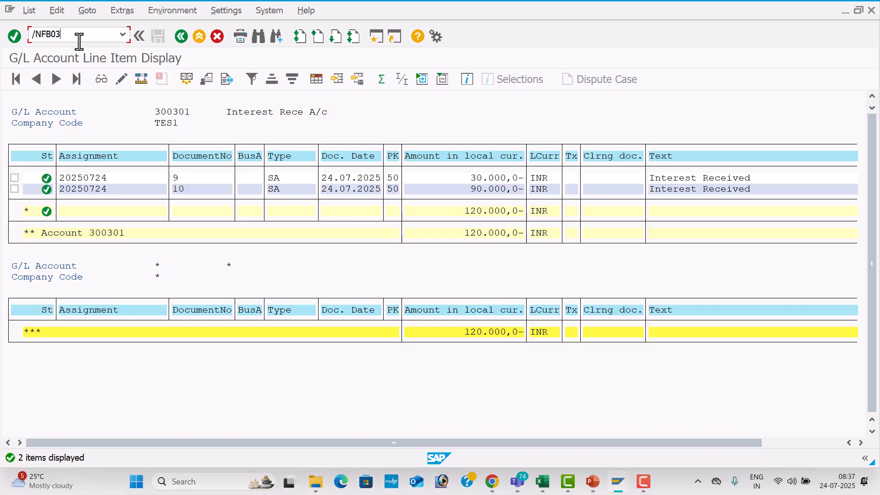
{"action": "key", "text": "Return"}
{"action": "left_click", "coordinate": [74, 79]}
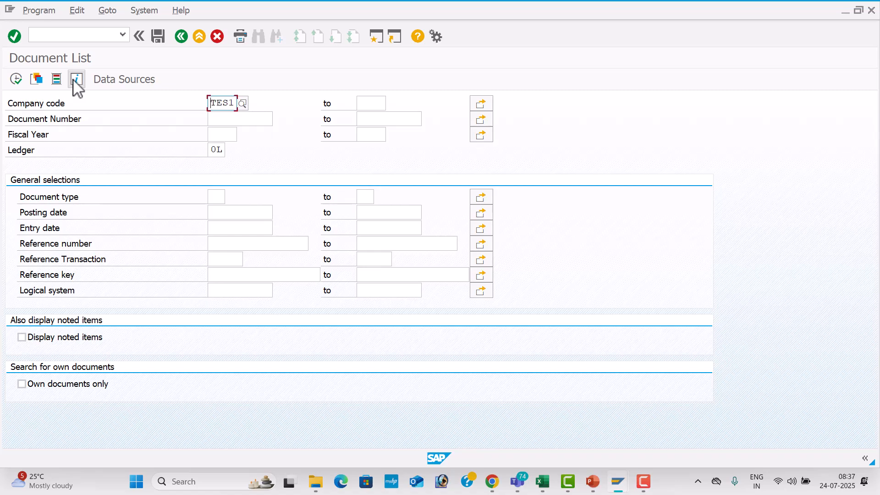
{"action": "left_click", "coordinate": [18, 80]}
{"action": "left_click", "coordinate": [18, 79]}
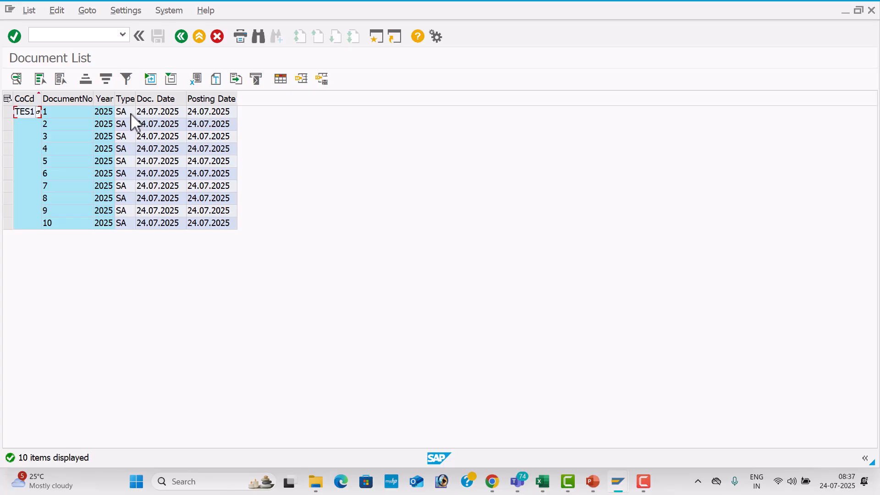
Display documents 1, 3, 5 and 7 from the document list one after another, returning to the list each time.
{"action": "double_click", "coordinate": [110, 112]}
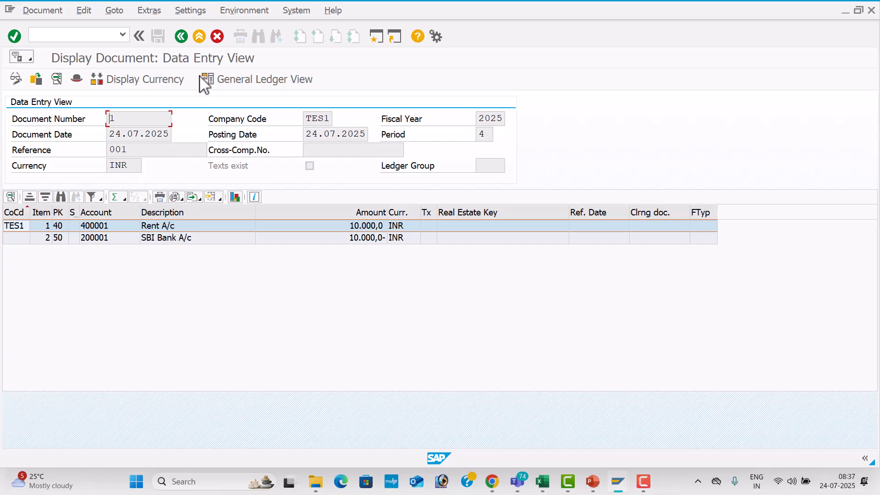
{"action": "left_click", "coordinate": [182, 36]}
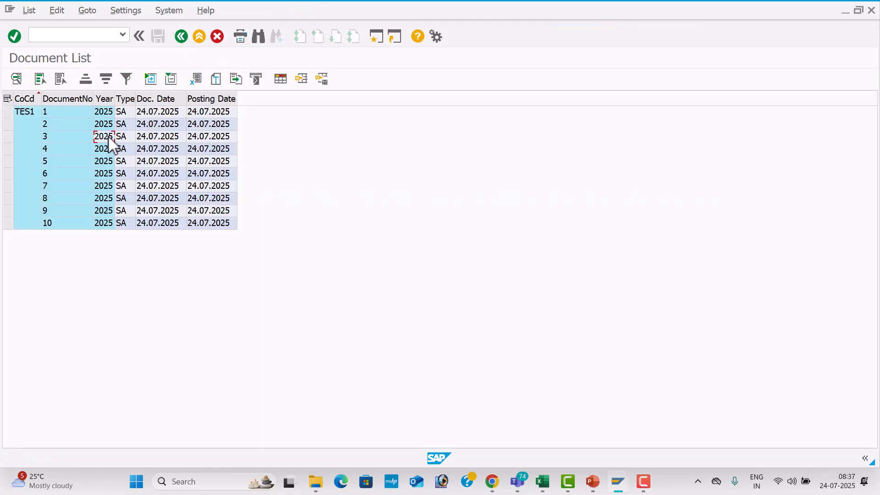
{"action": "double_click", "coordinate": [109, 136]}
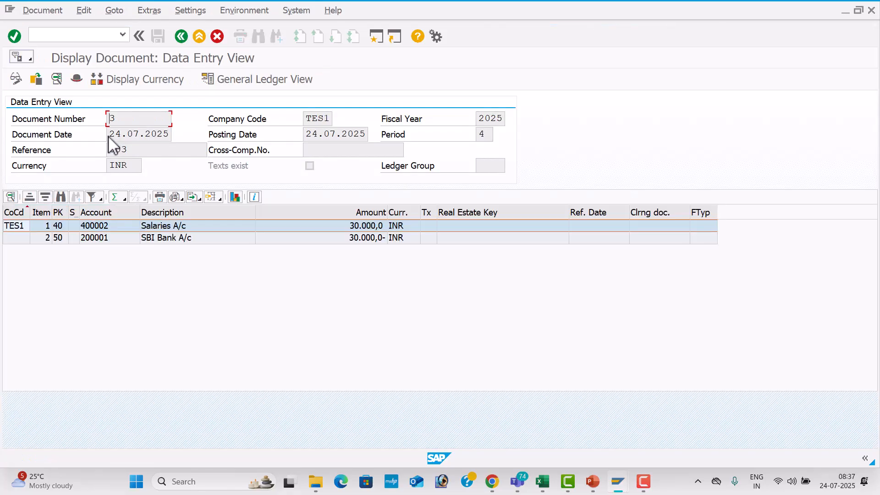
{"action": "left_click", "coordinate": [182, 36]}
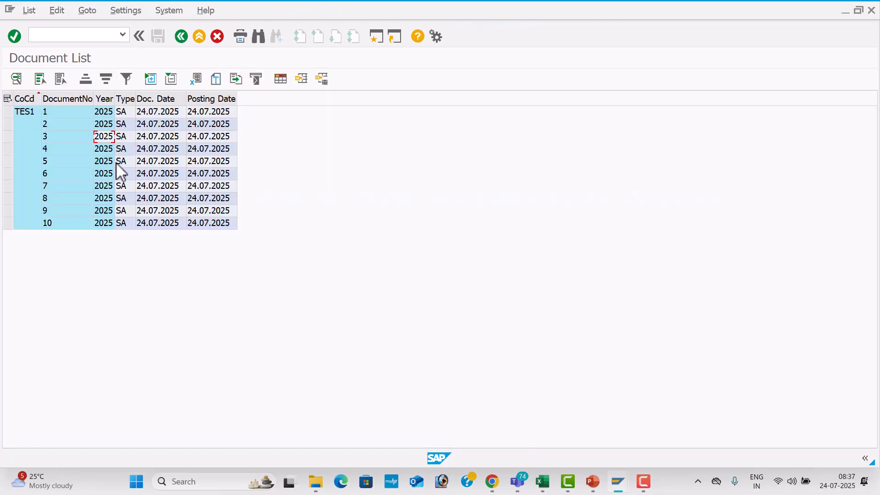
{"action": "double_click", "coordinate": [107, 163]}
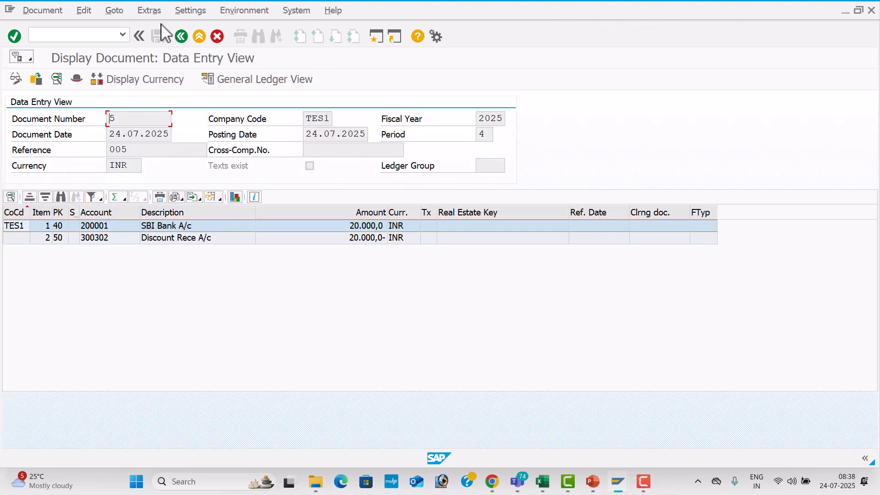
{"action": "left_click", "coordinate": [183, 38]}
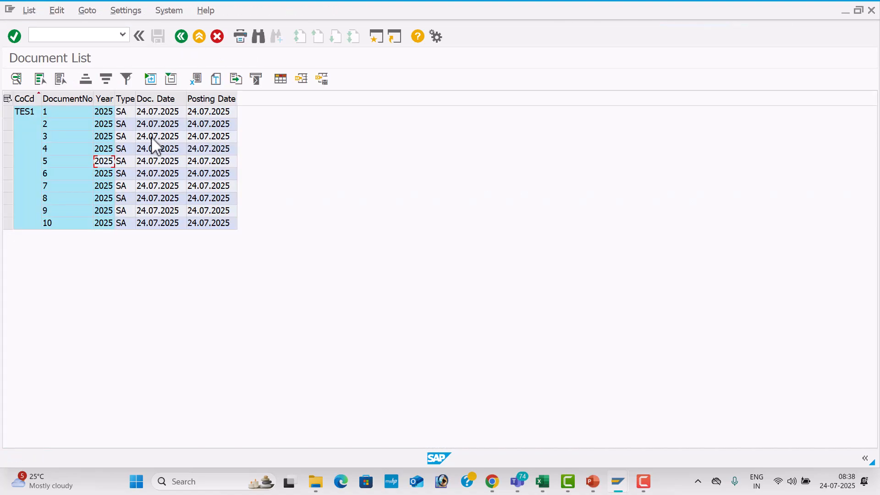
{"action": "double_click", "coordinate": [127, 187]}
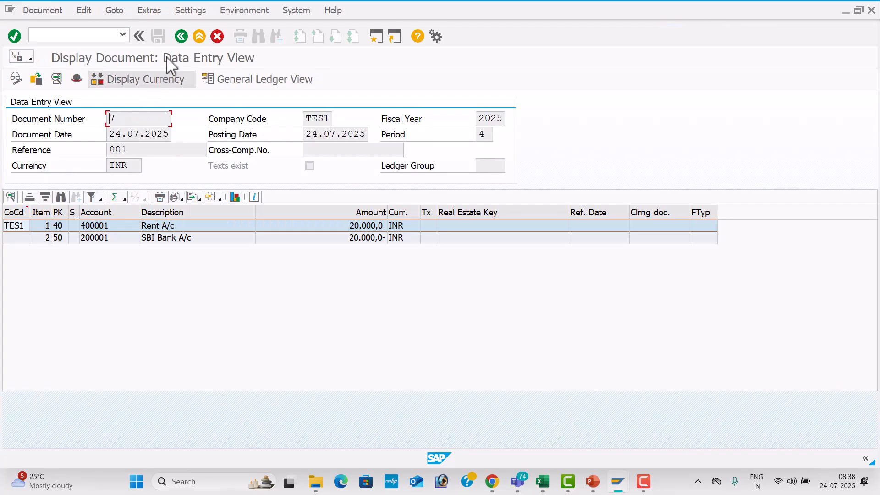
{"action": "left_click", "coordinate": [183, 37]}
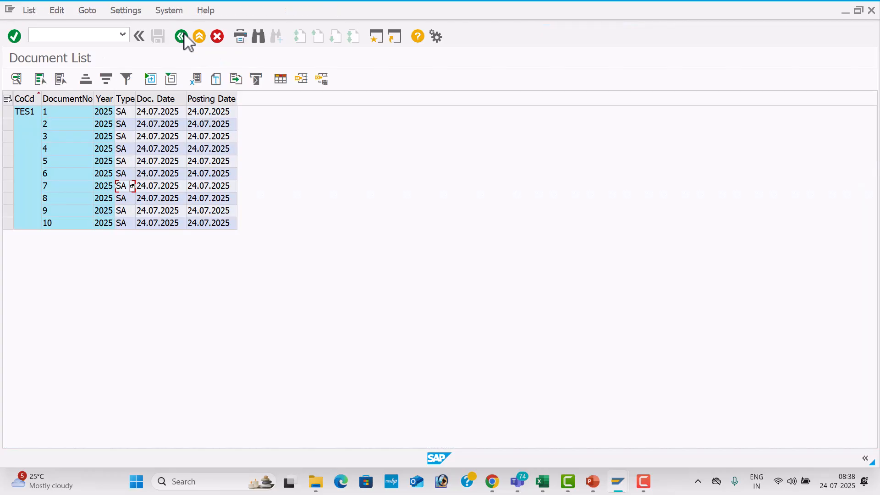
Switch to the Microsoft Teams meeting and leave the call.
{"action": "key", "text": "alt+Tab"}
{"action": "key", "text": "alt+Tab"}
{"action": "key", "text": "alt+Tab"}
{"action": "key", "text": "alt+Tab"}
{"action": "key", "text": "alt+Tab"}
{"action": "key", "text": "alt+Tab"}
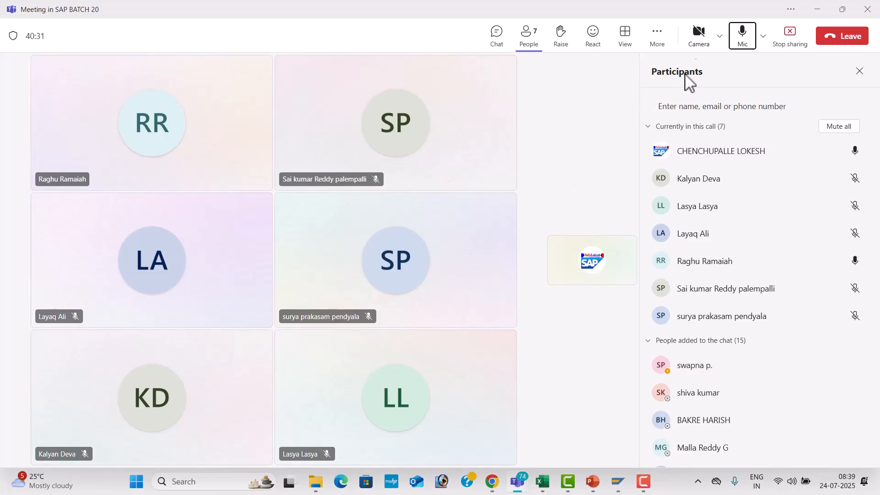
{"action": "left_click", "coordinate": [855, 44]}
{"action": "left_click", "coordinate": [644, 482]}
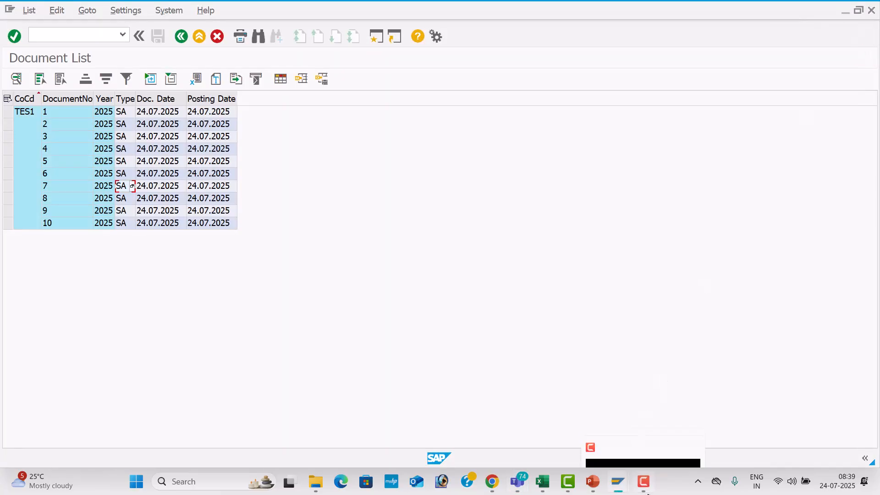